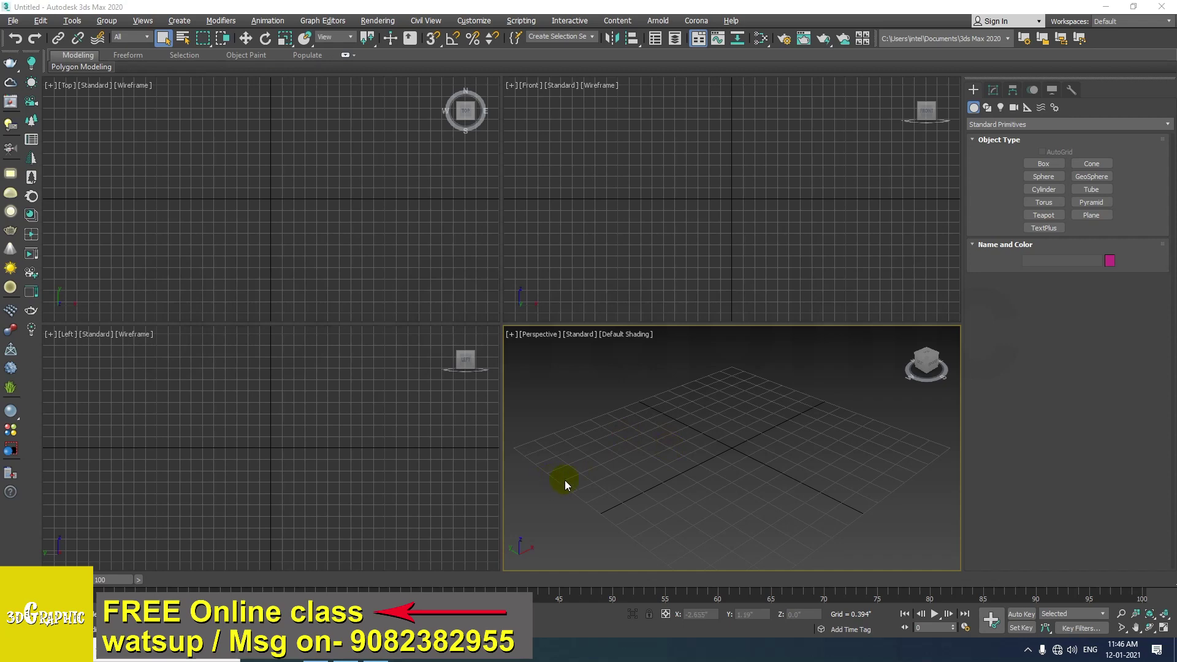
Open the Inputs folder and browse the tufted sofa reference pictures from 1.jpg to 3.jpg in the photo viewer
left_click(311, 650)
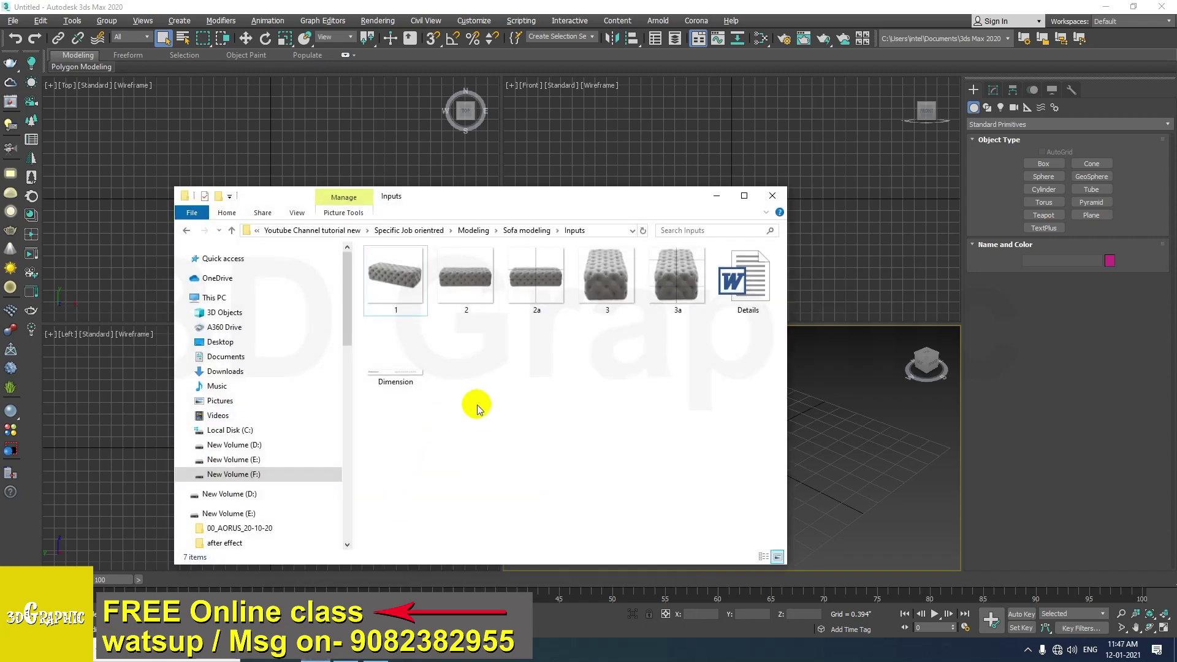
double_click(399, 276)
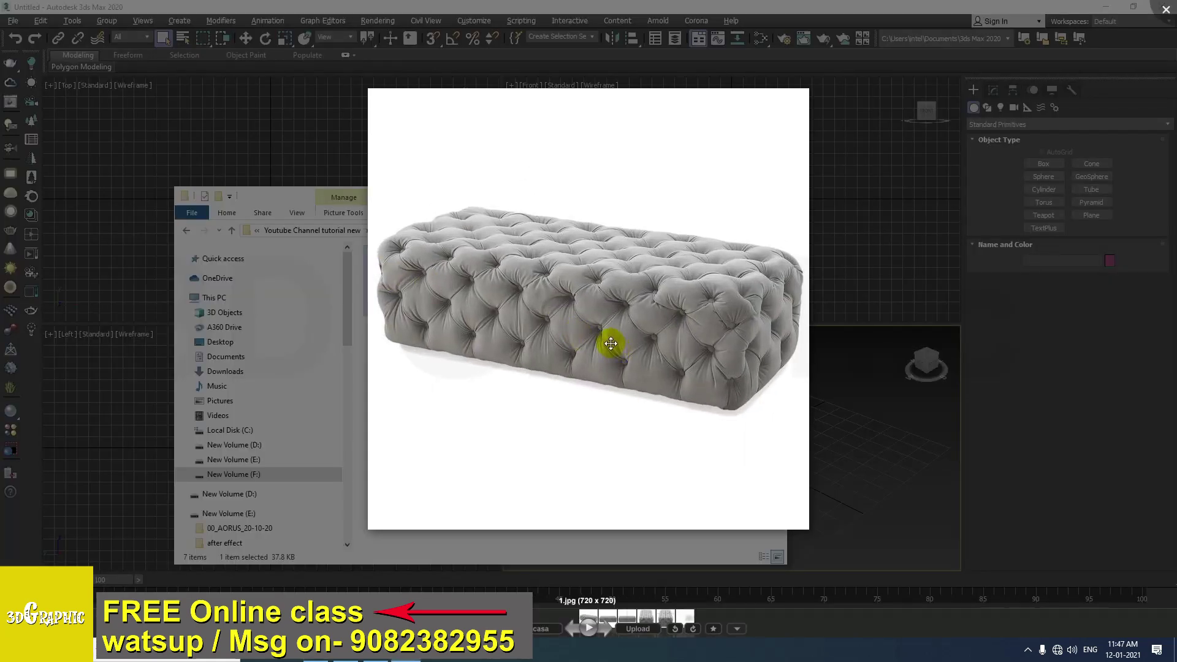
left_click(865, 478)
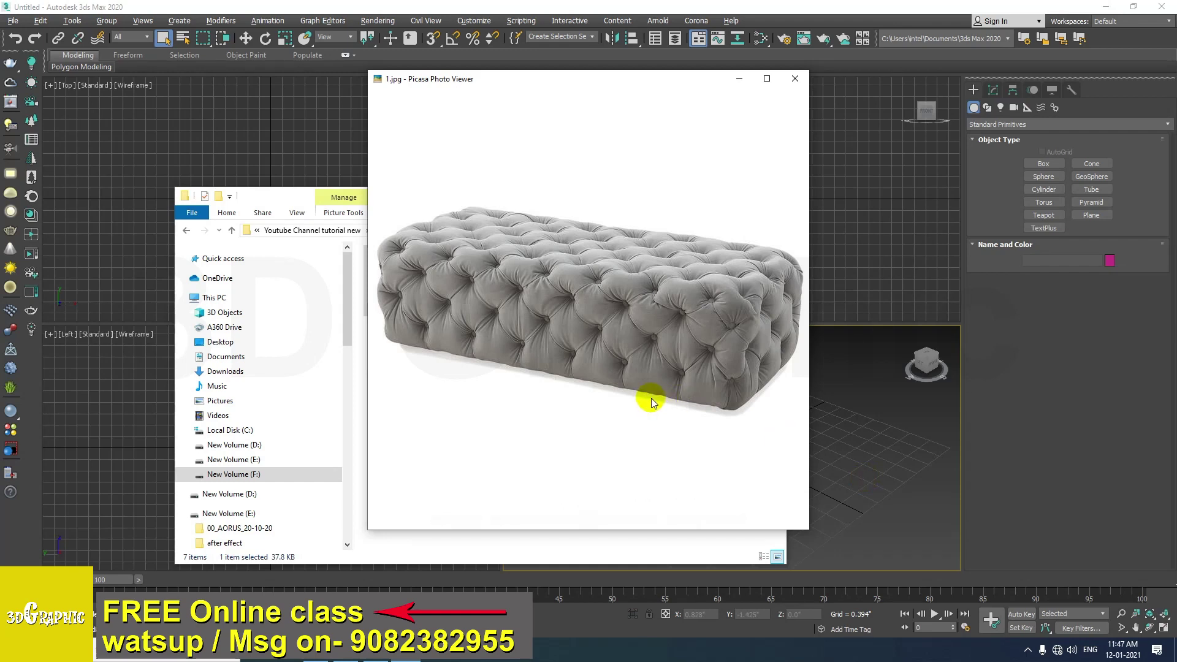
scroll(708, 399, "down", 1)
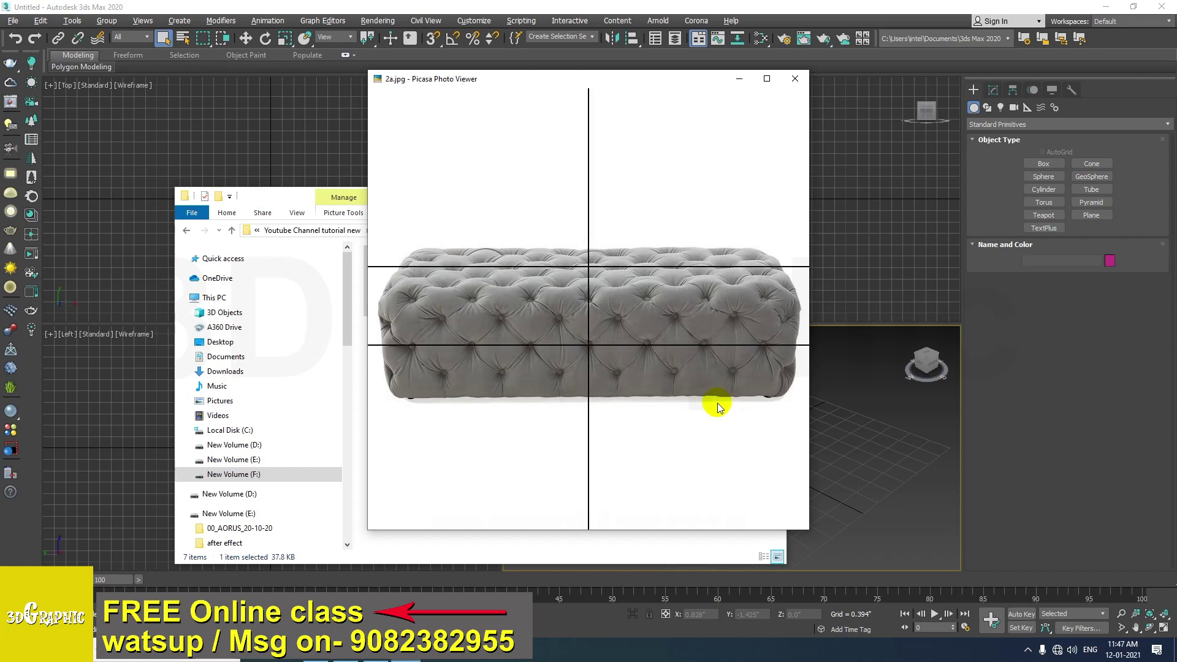
scroll(718, 407, "down", 1)
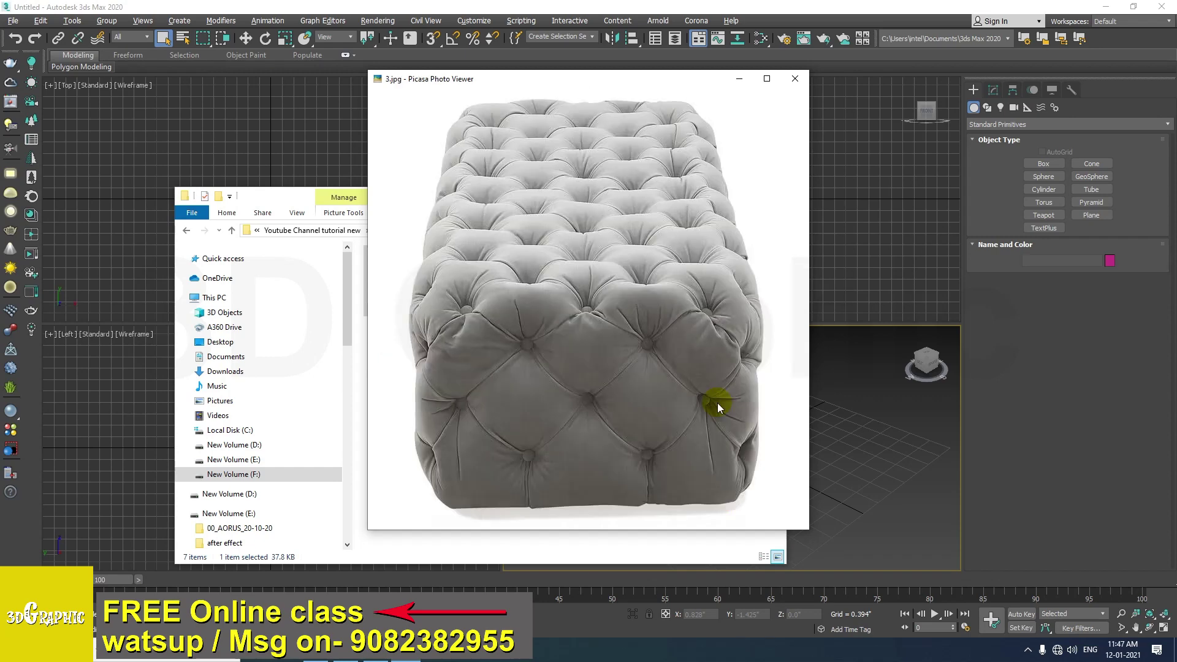
scroll(718, 404, "up", 2)
scroll(718, 407, "up", 1)
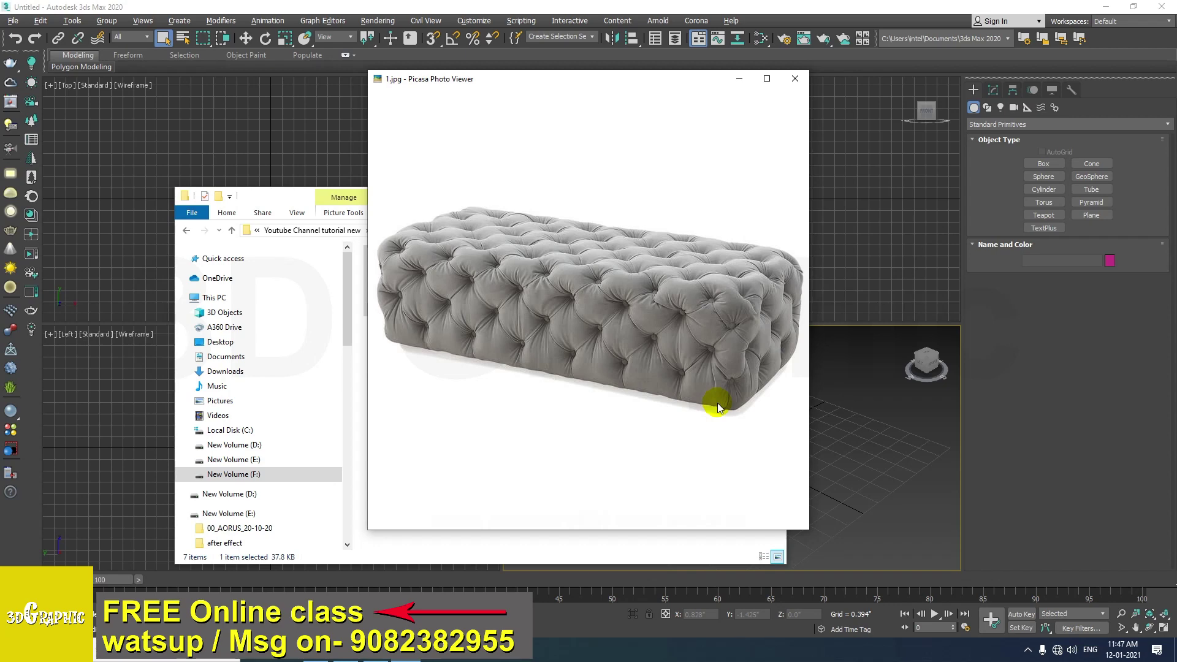
Examine the button tufting in reference picture 1.jpg up close, and close the photo viewer
double_click(564, 323)
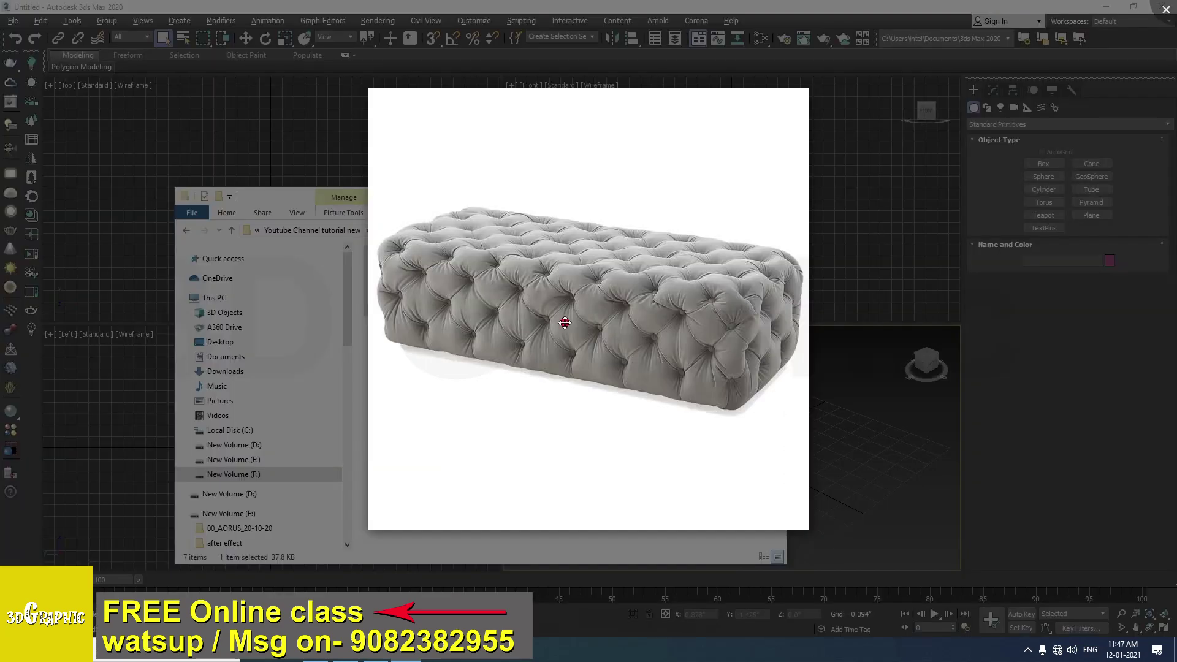
scroll(564, 324, "up", 3)
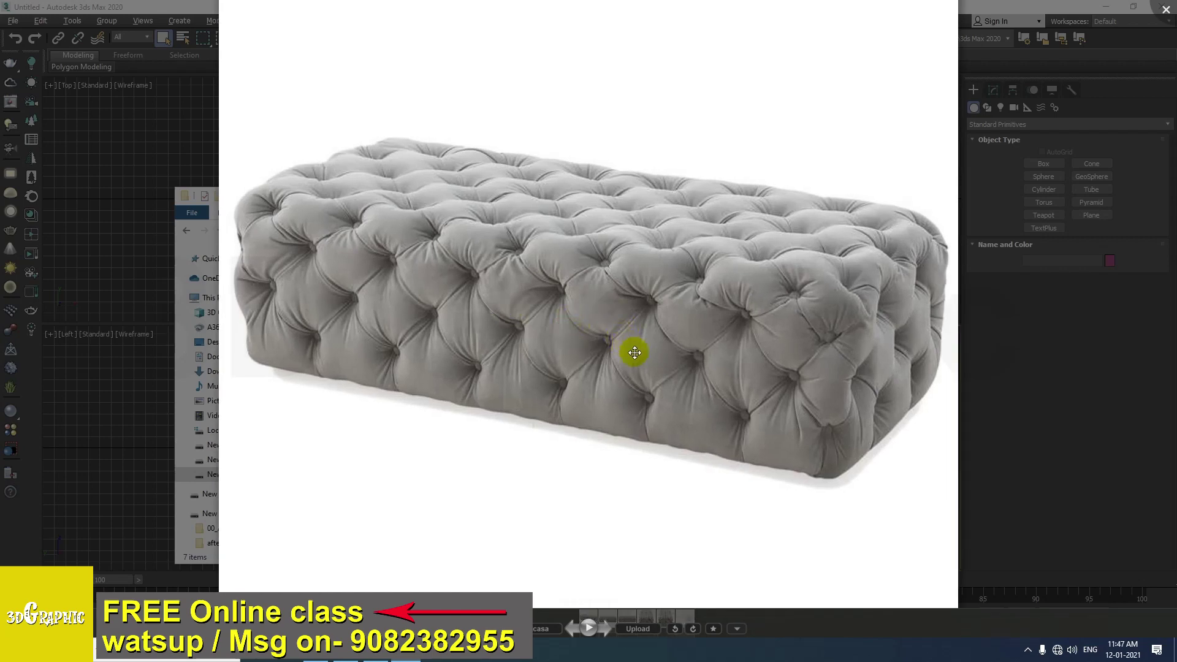
left_click(100, 142)
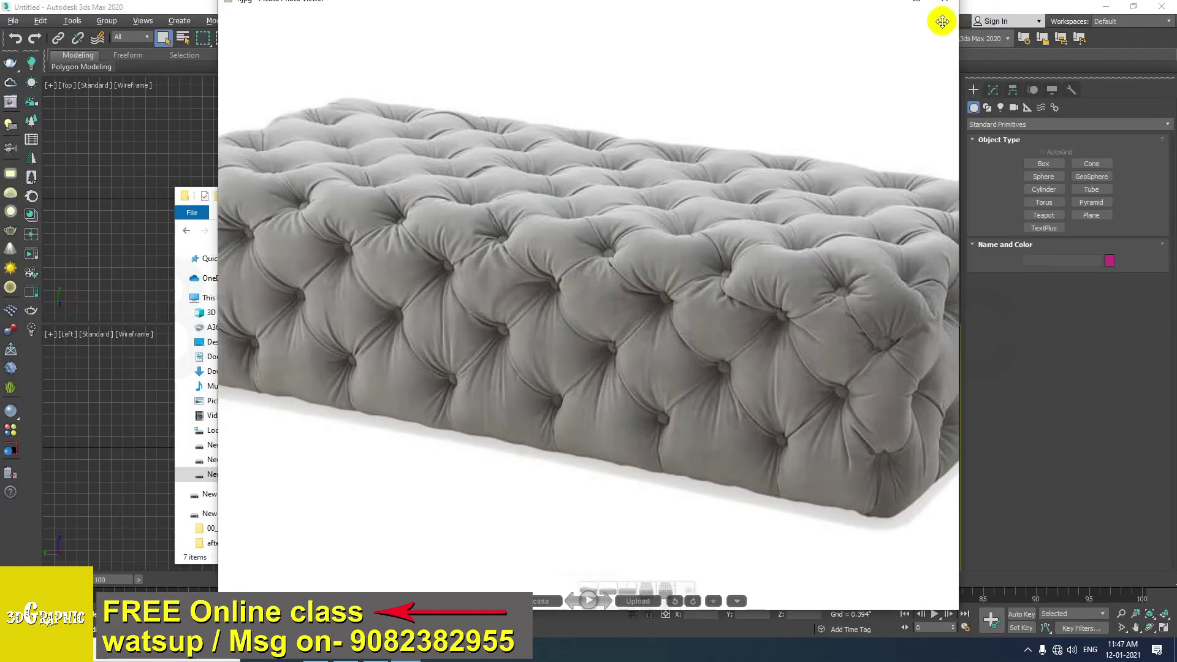
left_click(910, 5)
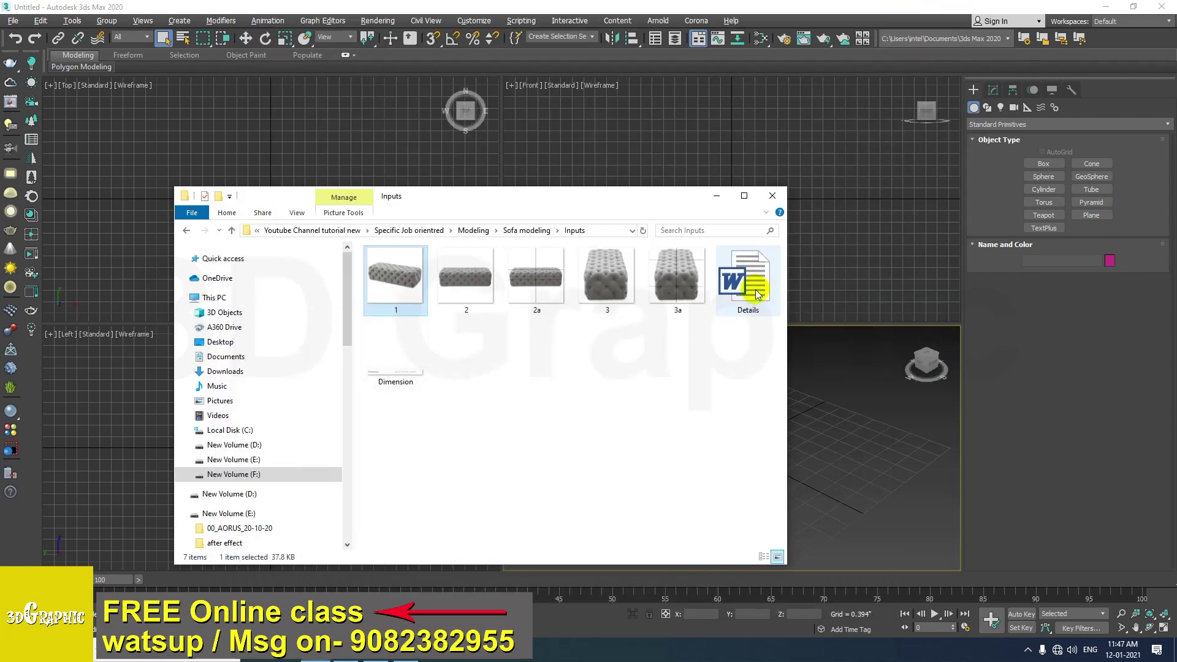
left_click(650, 397)
left_click(755, 291)
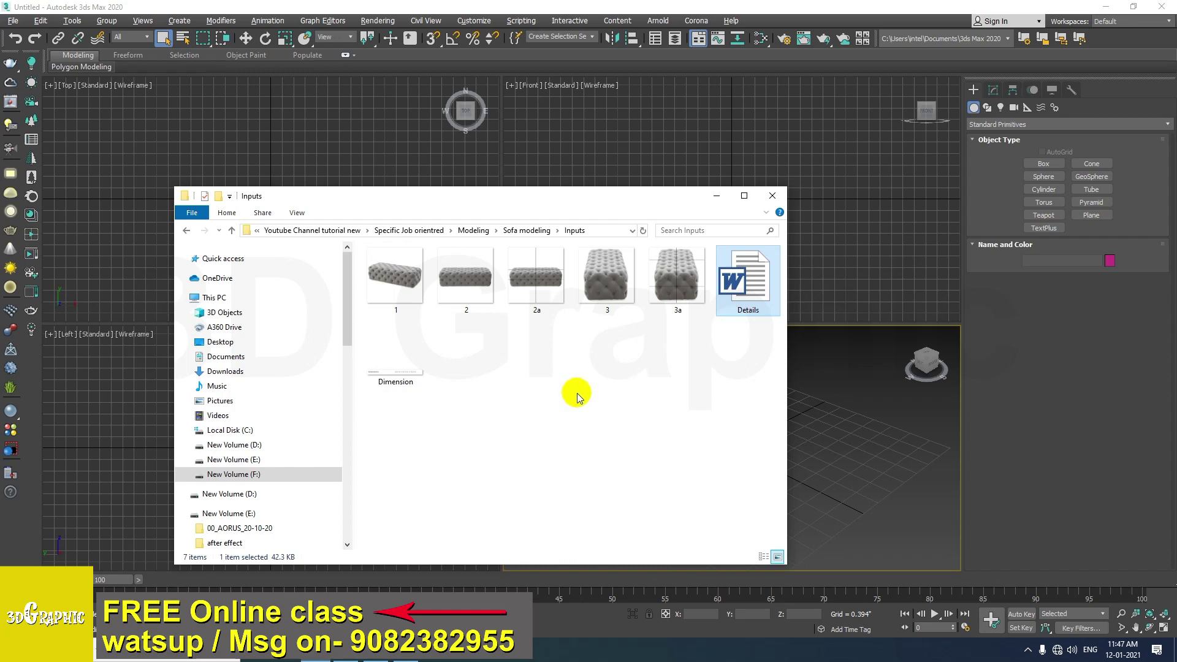
left_click(466, 277)
left_click(539, 282)
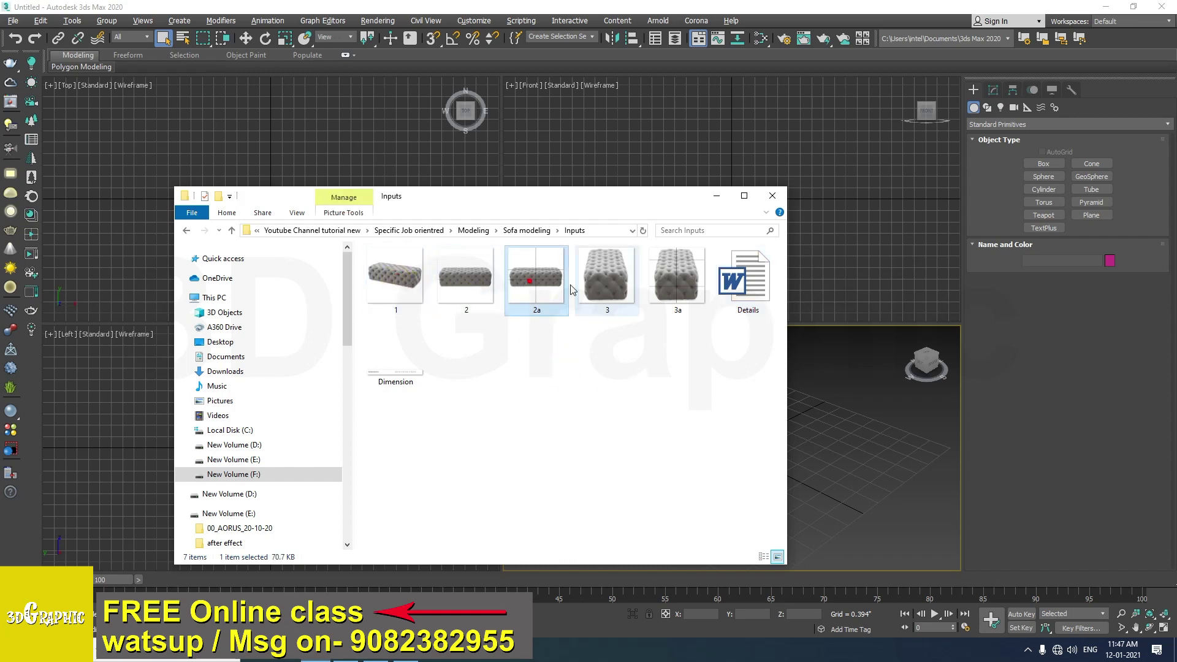
left_click_drag(615, 199, 622, 190)
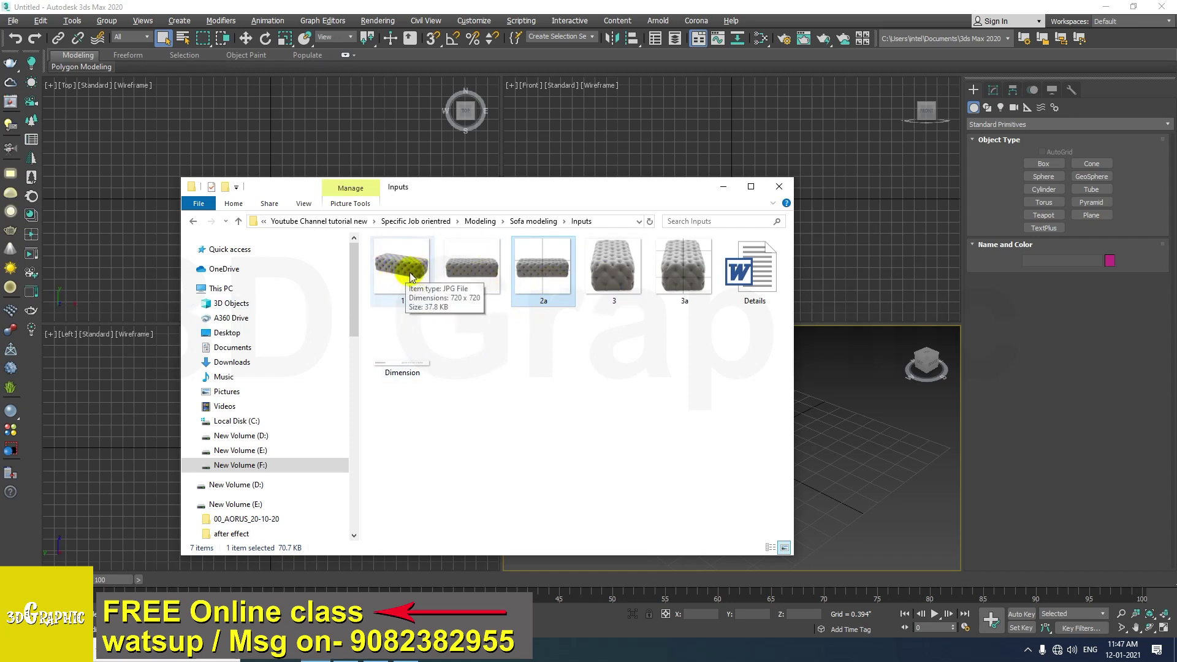
Open picture 1 from the Inputs folder and study the front, side and guide-line reference views through to the Dimension image
double_click(401, 273)
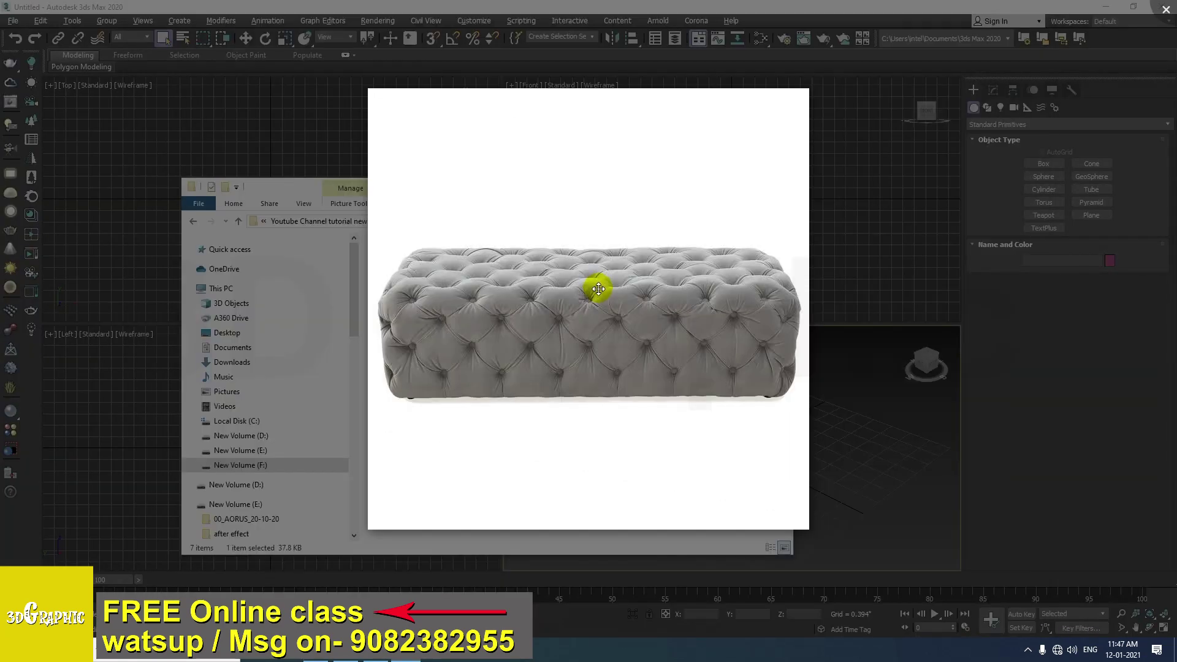
left_click(601, 291)
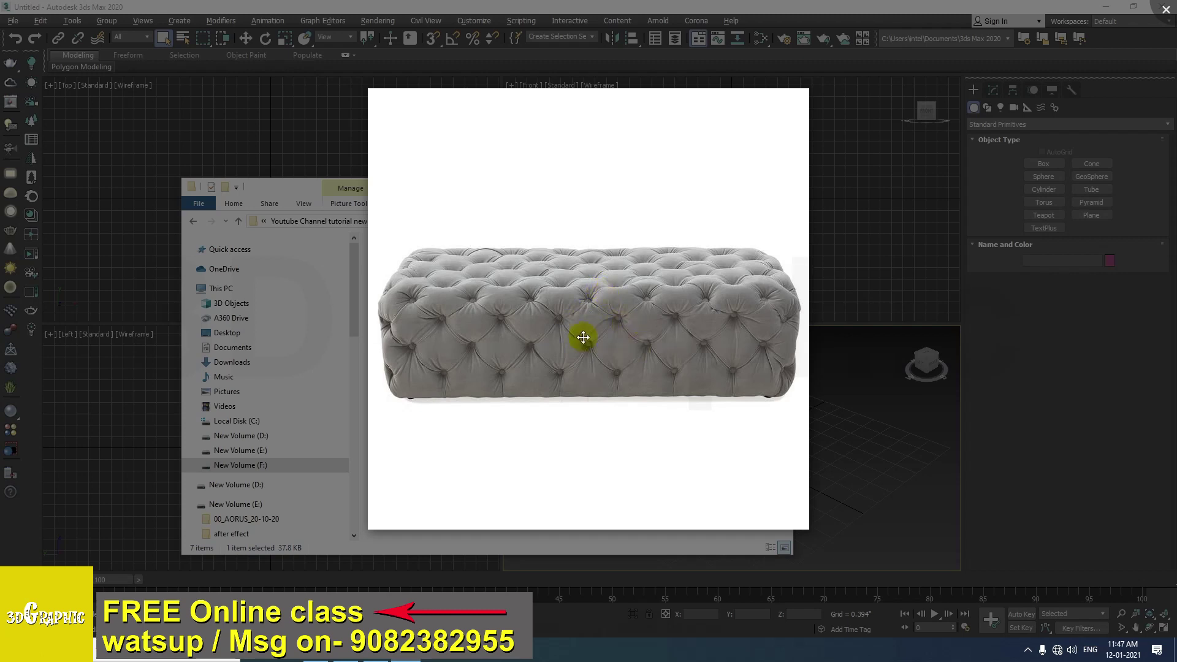
scroll(605, 336, "up", 1)
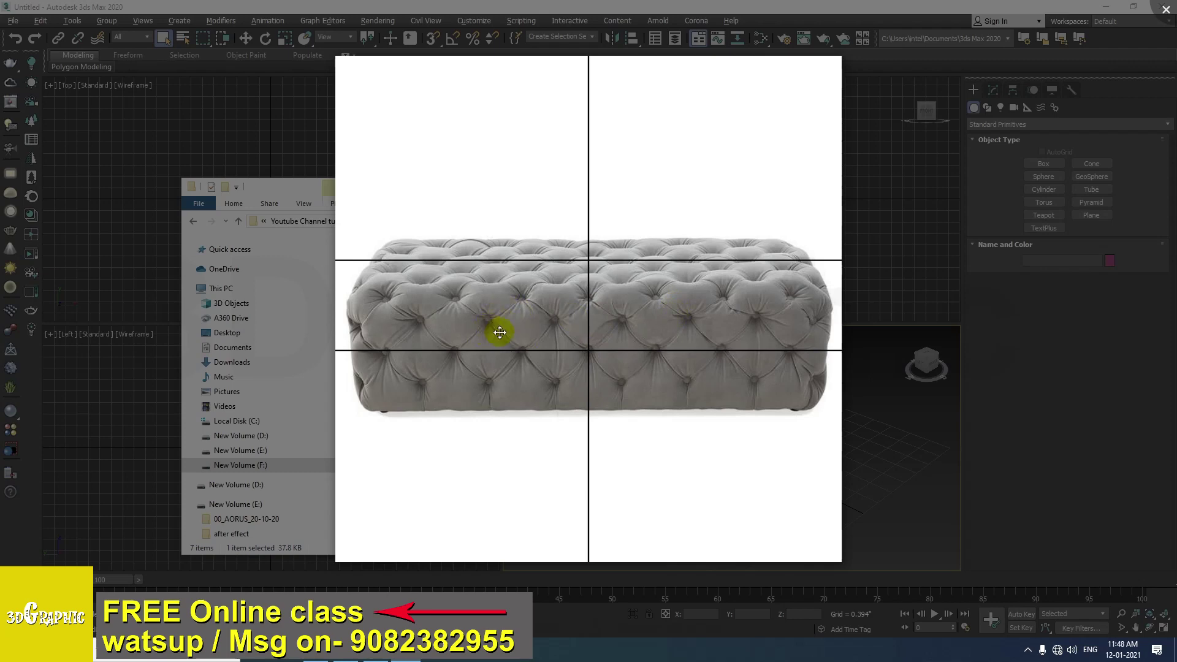
key("Right")
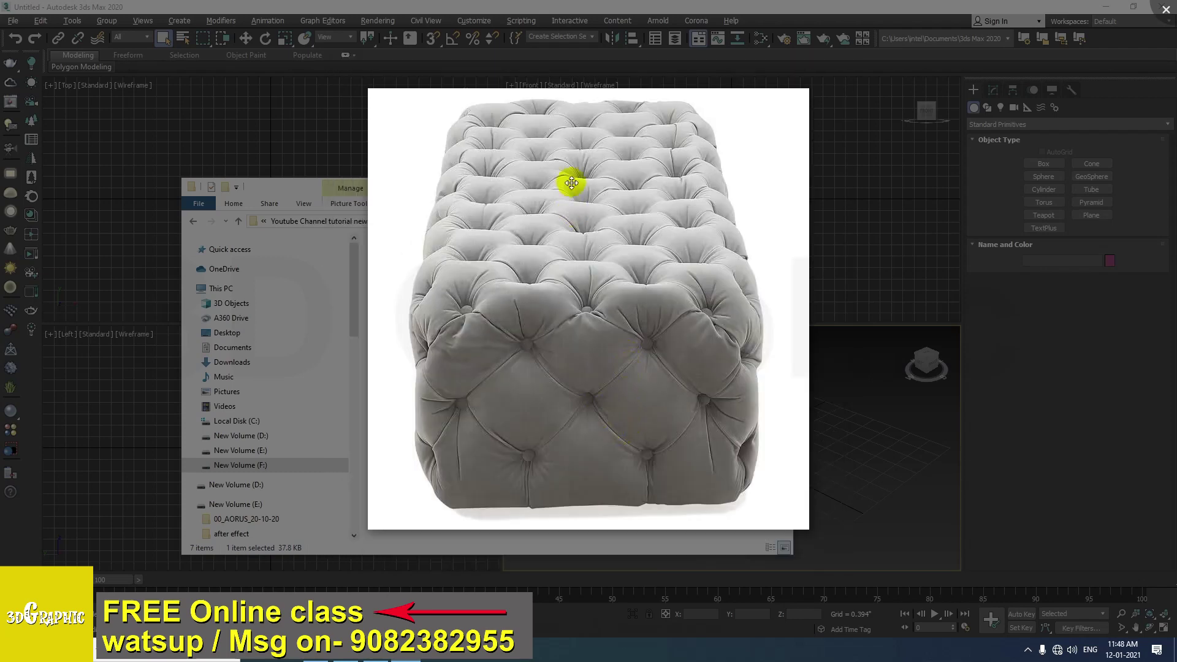
key("Right")
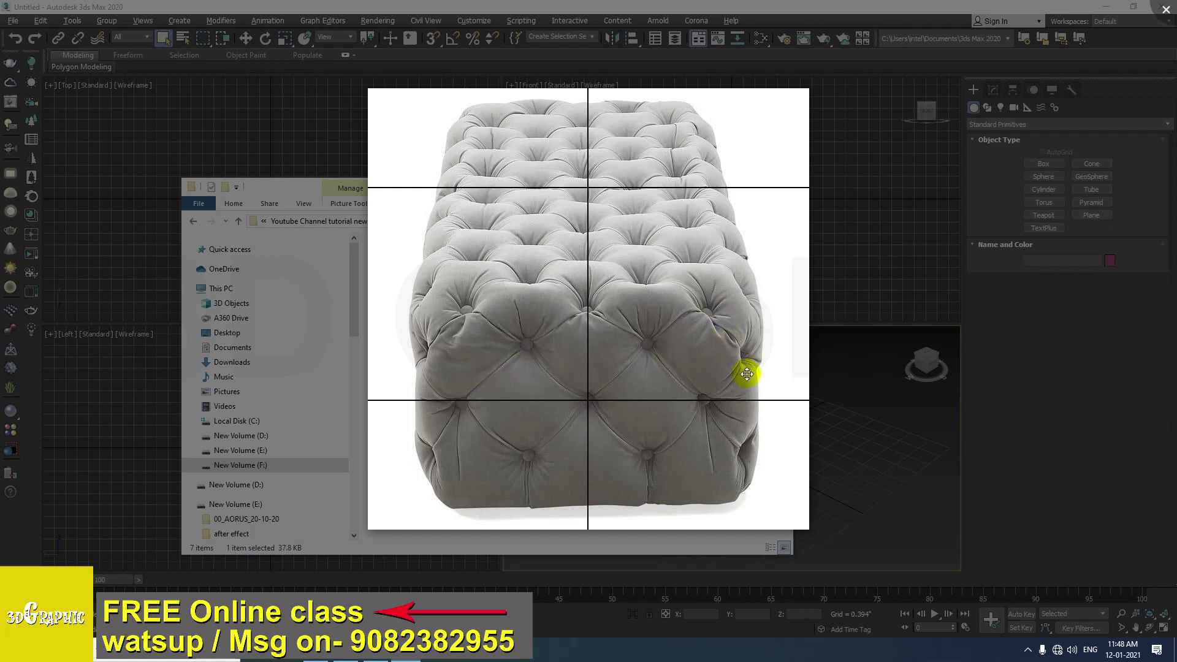
key("Right")
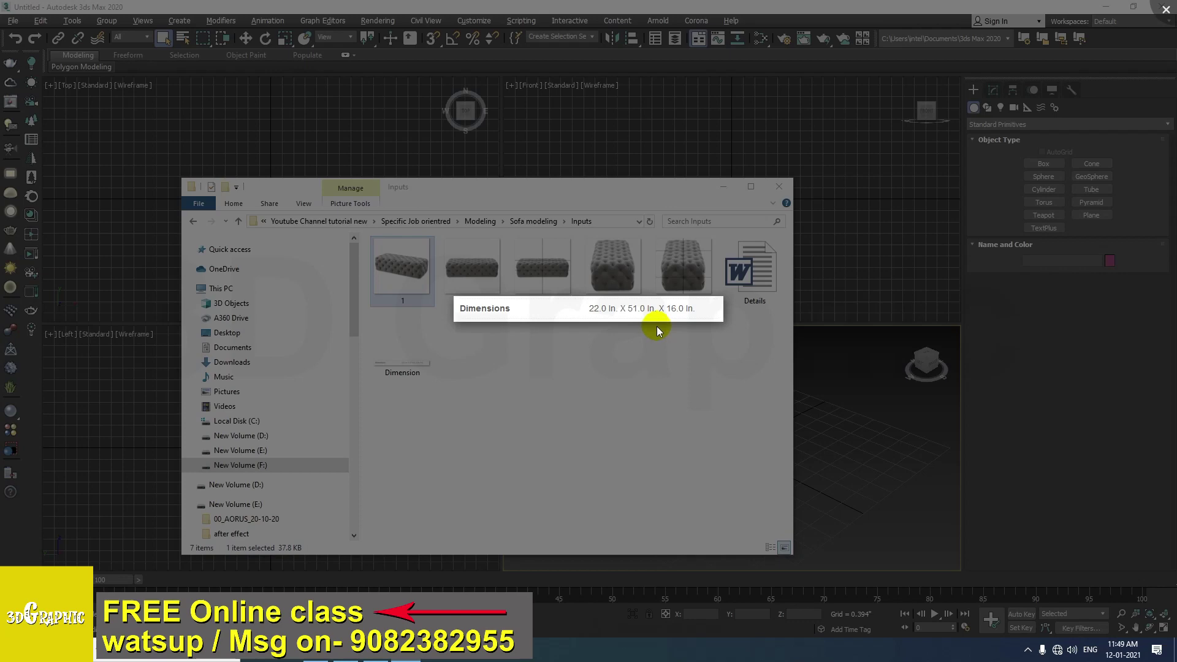
left_click(708, 365)
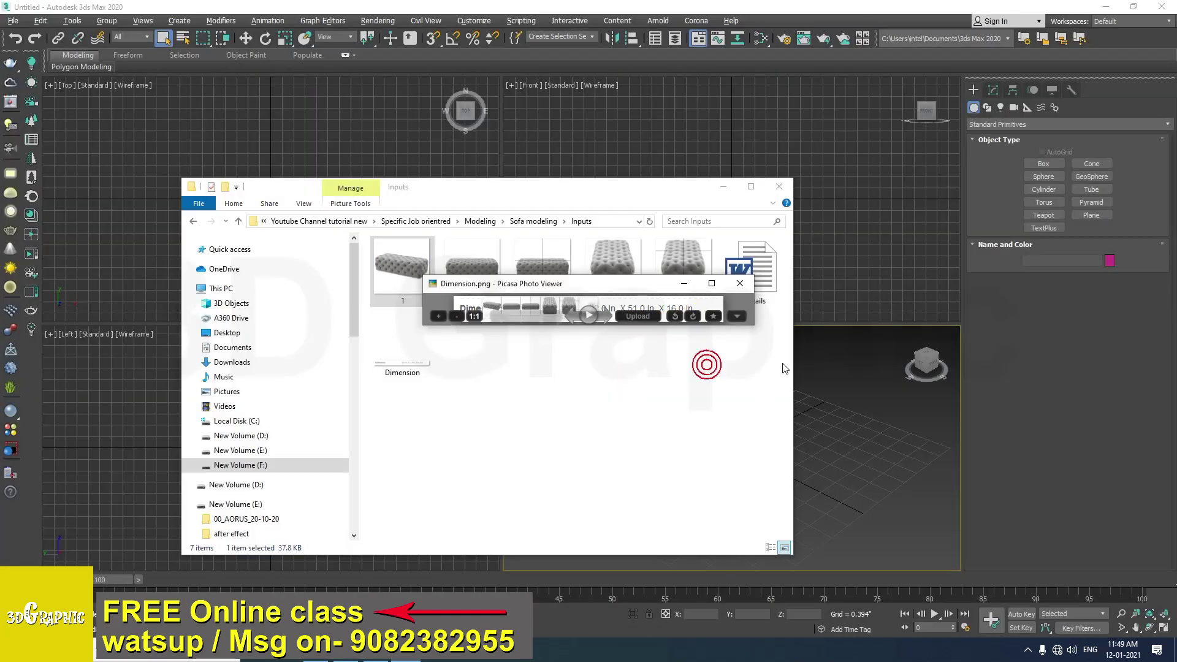
left_click(681, 283)
Open the Details document in Word, read the modelling requirements, and return to 3ds Max
double_click(769, 273)
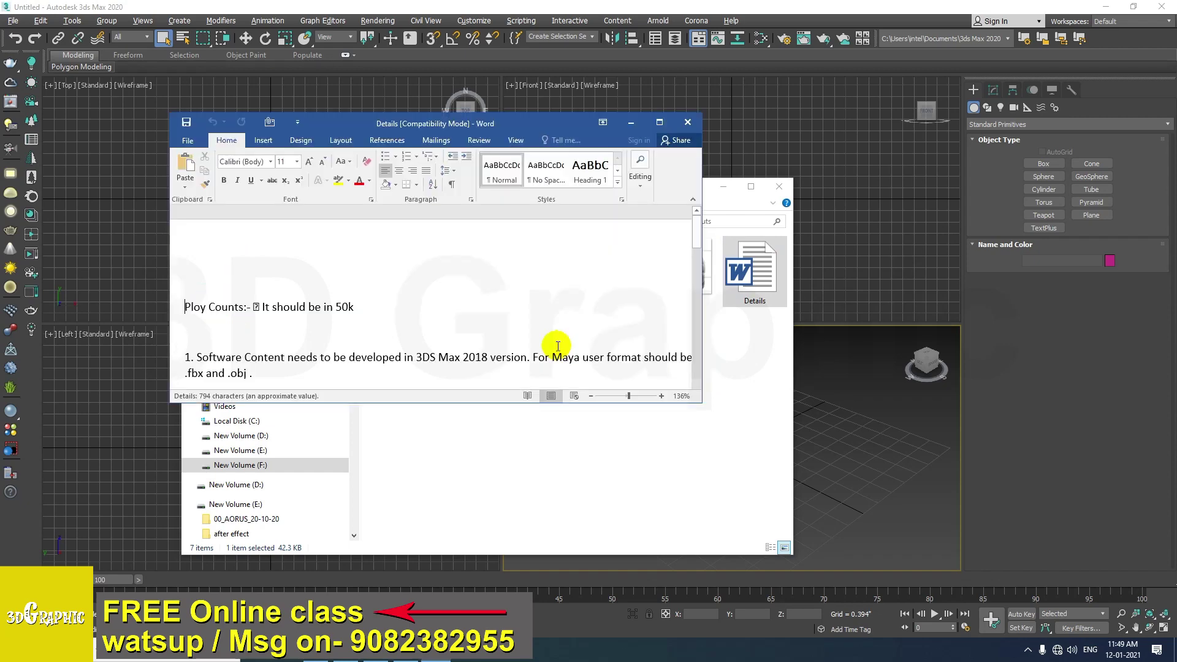
left_click(660, 123)
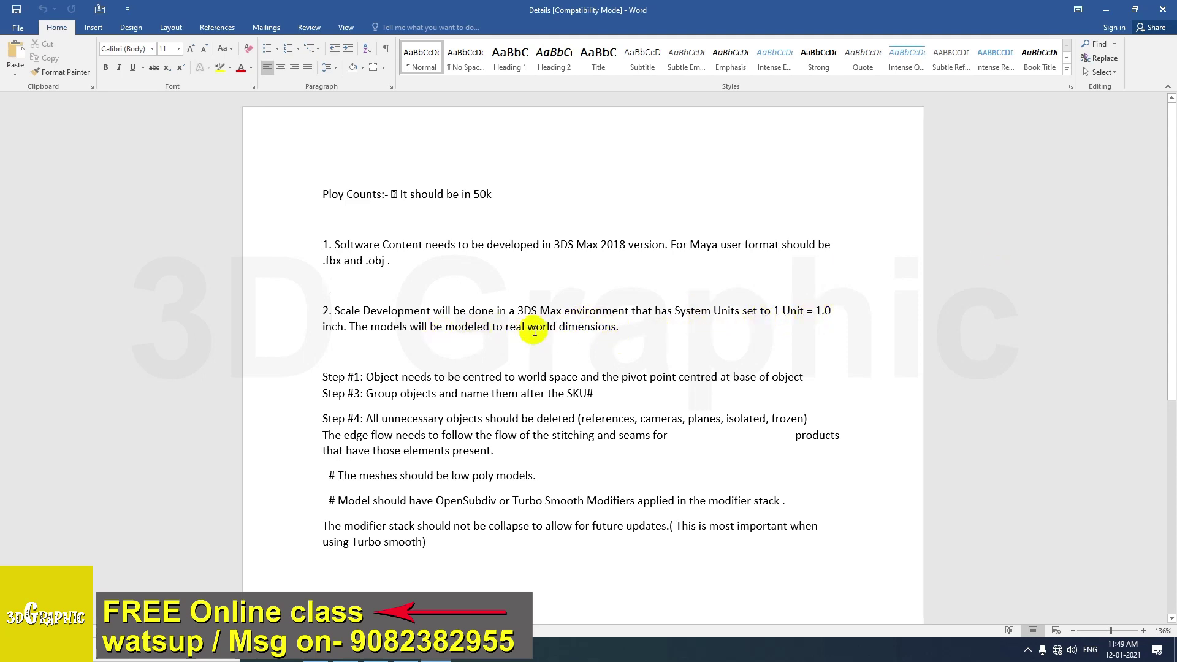
left_click(1106, 9)
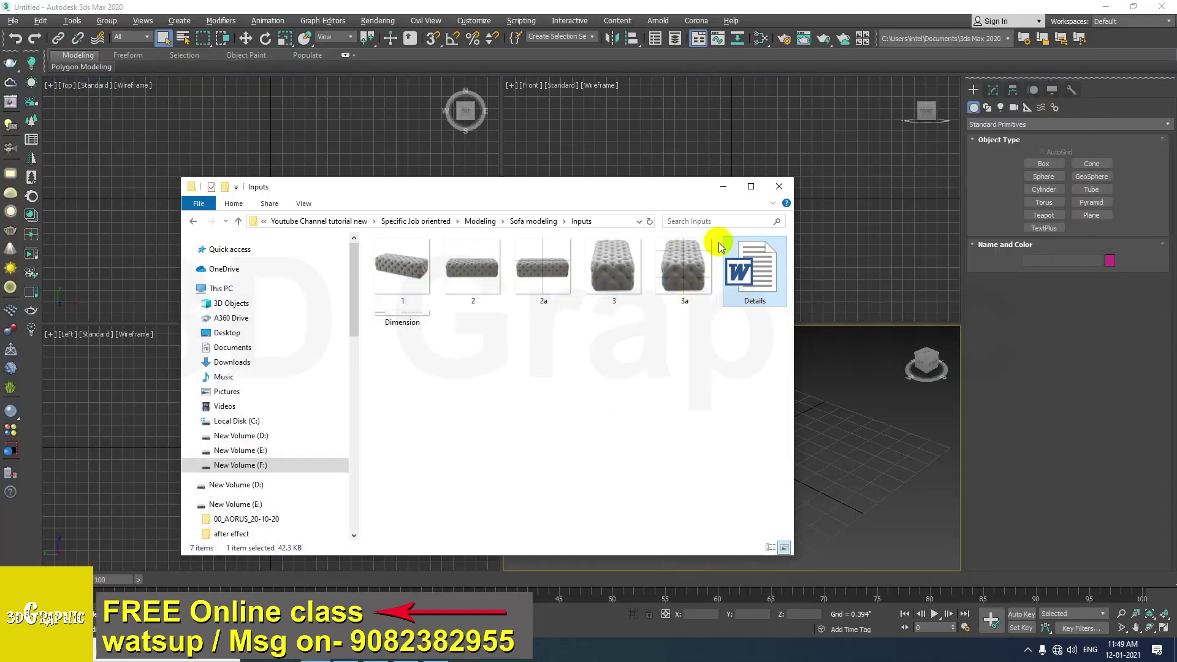
left_click(724, 191)
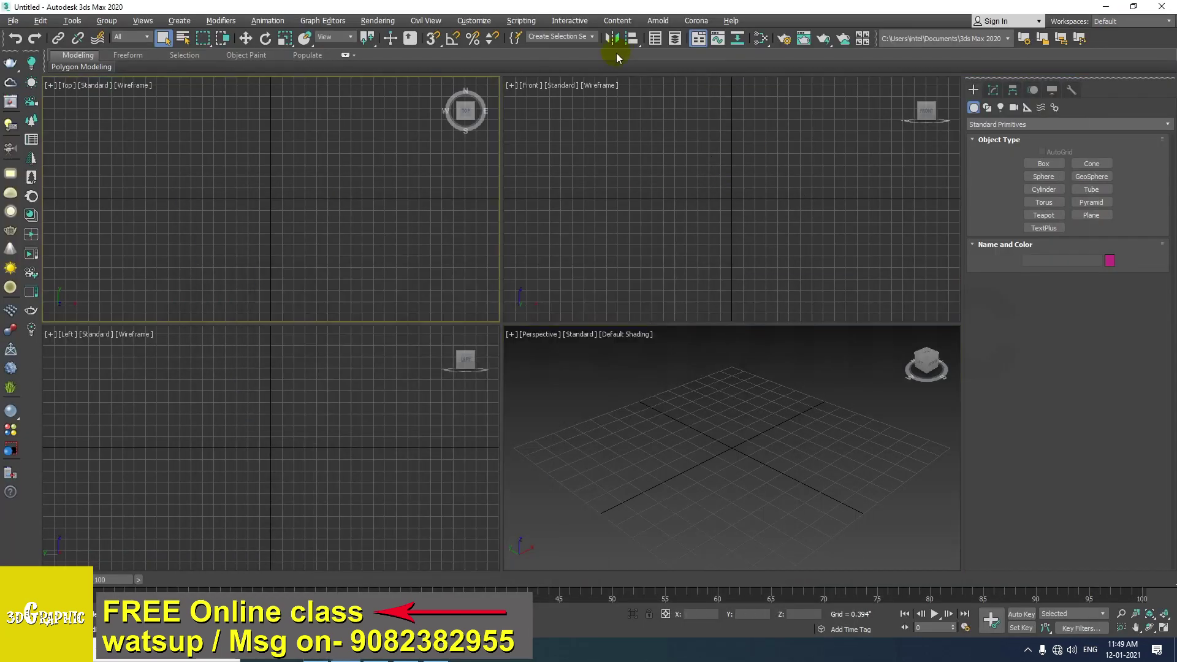
Set the system unit scale to 1 unit = 1.0 inches in Units Setup
left_click(474, 22)
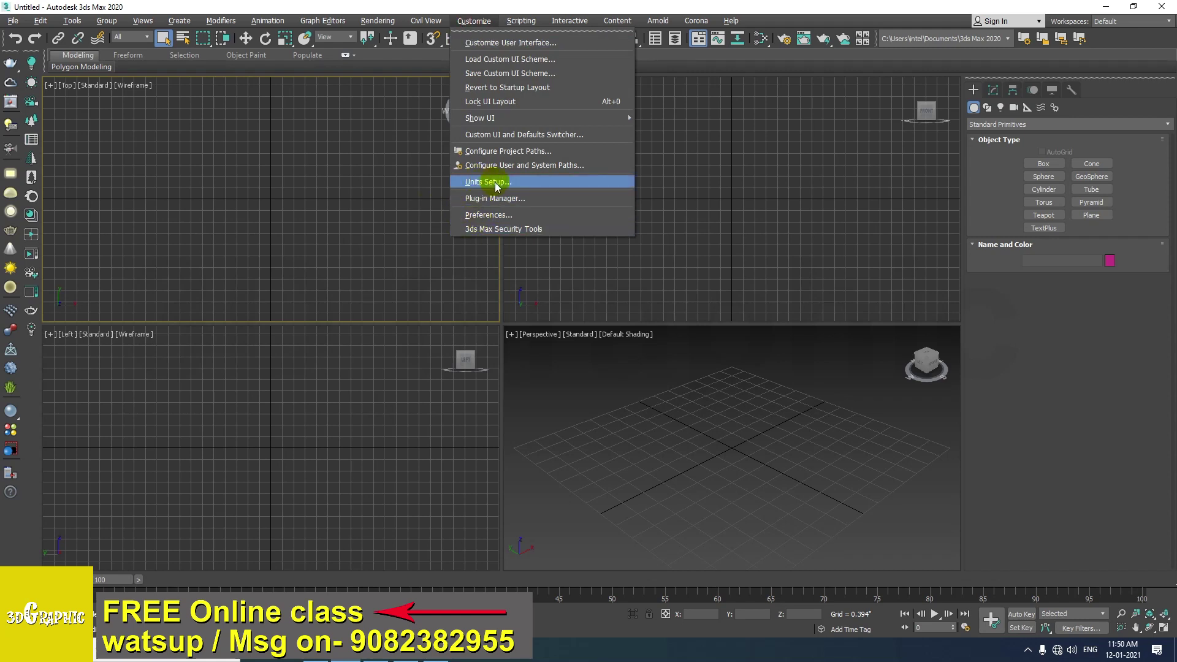
left_click(502, 183)
left_click_drag(546, 210, 675, 176)
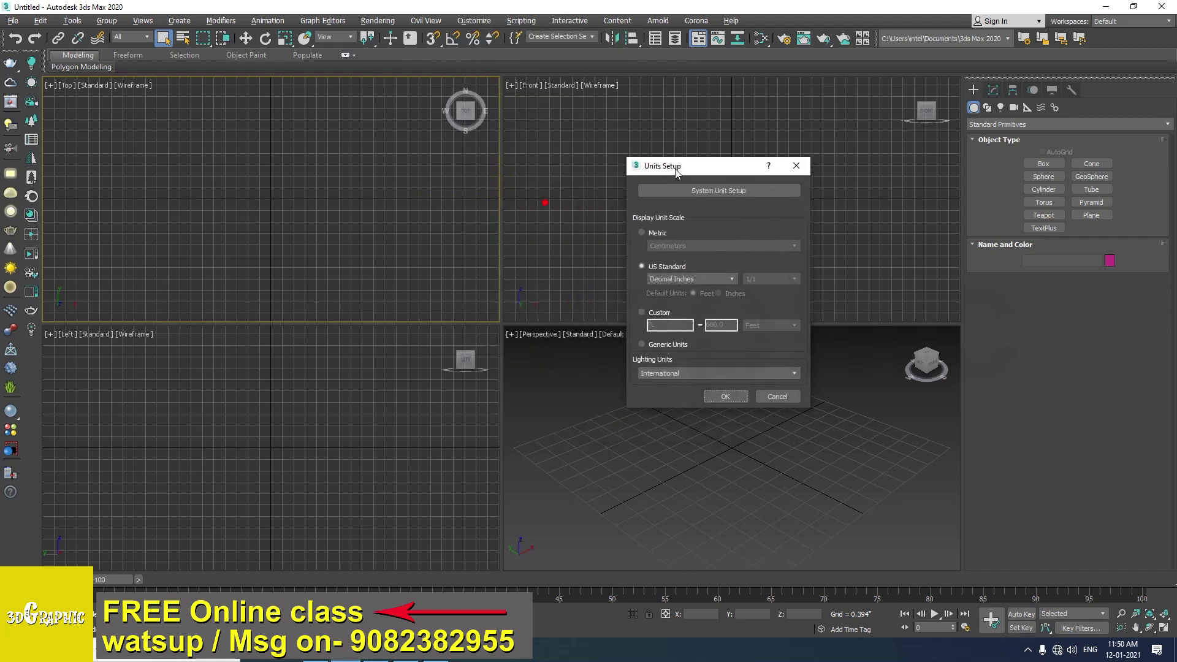
left_click(718, 192)
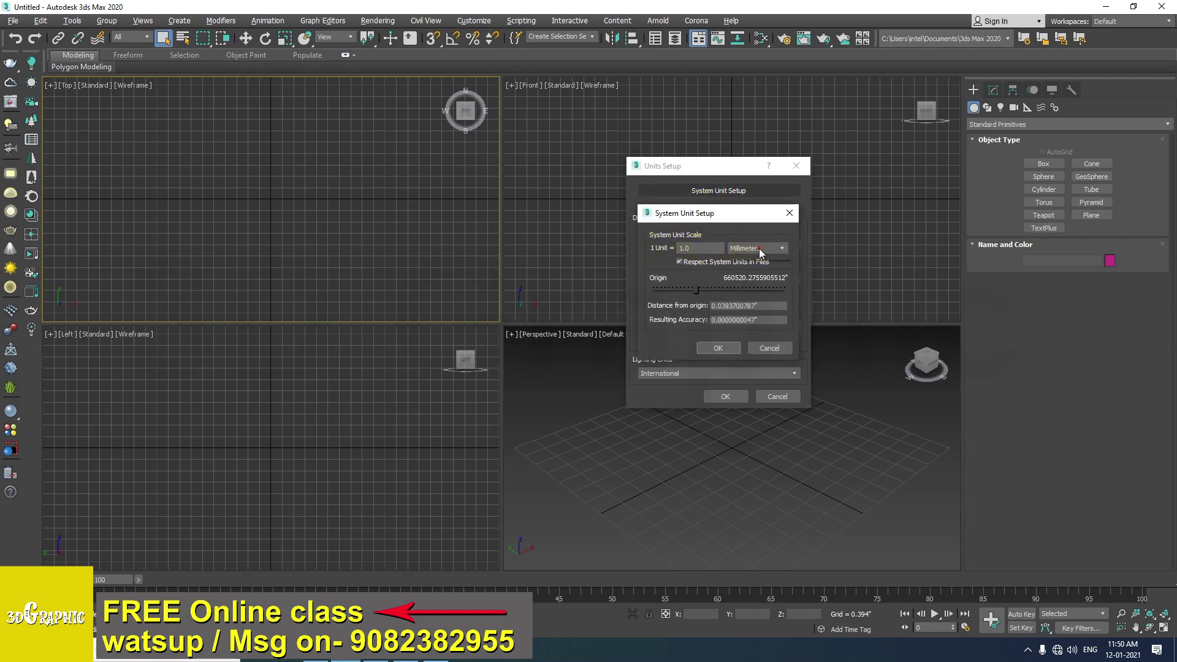
left_click(760, 248)
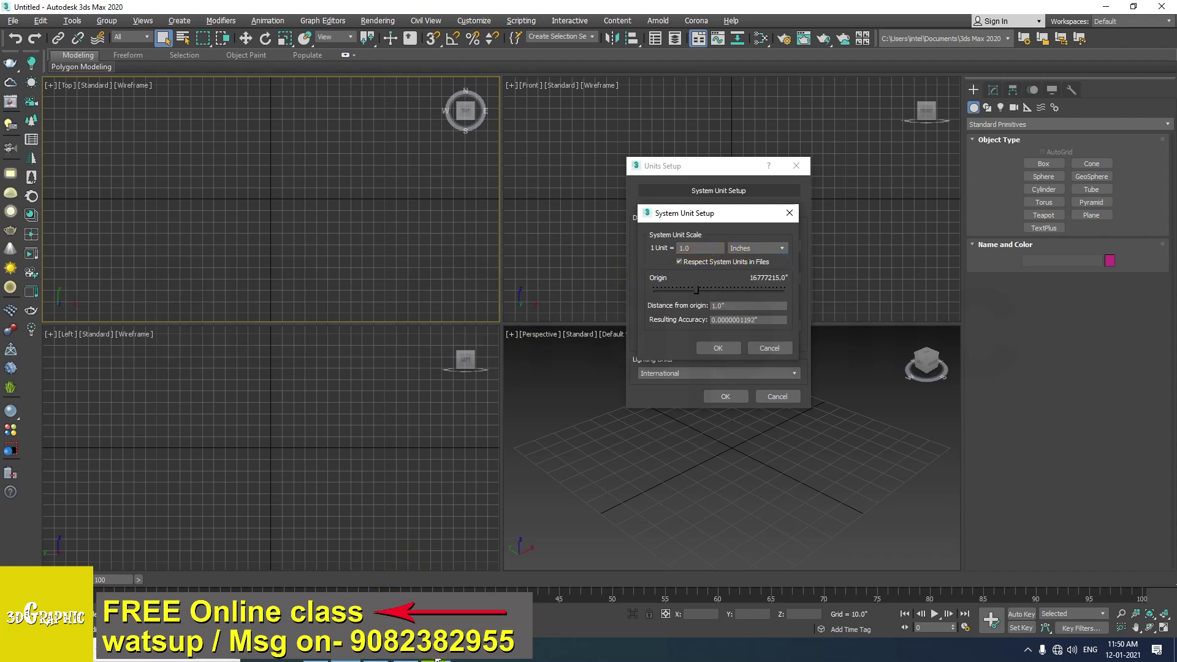
Check the system unit and real-world scale requirement in the Word Details document, and return to 3ds Max
left_click(433, 657)
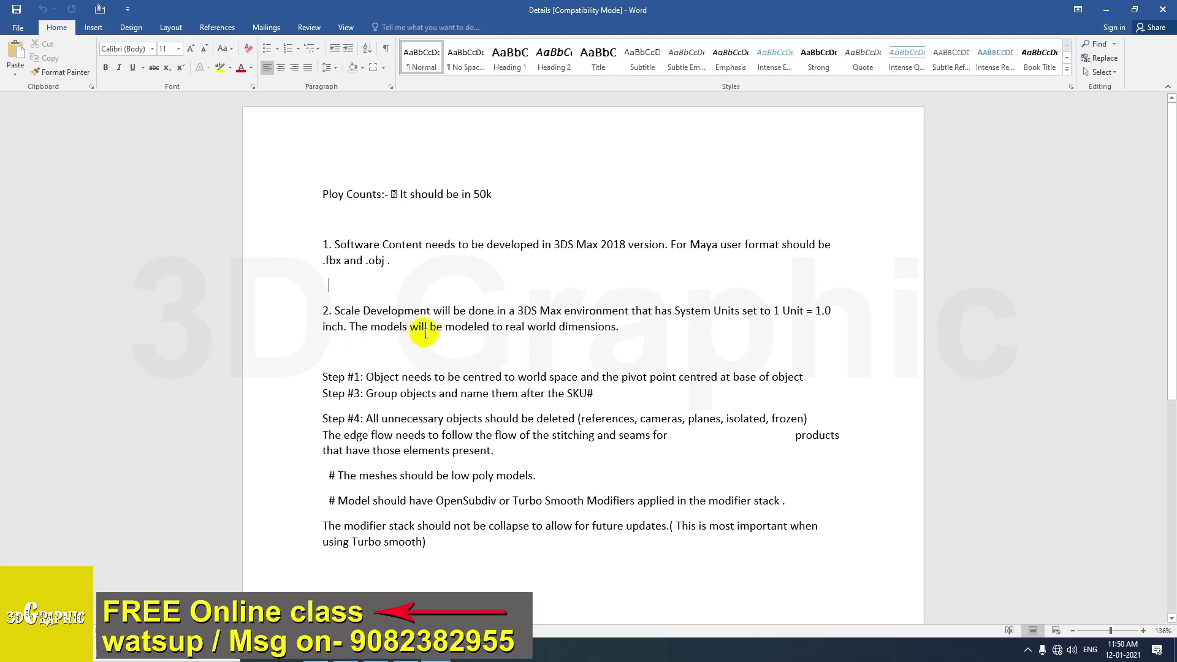
left_click(1105, 13)
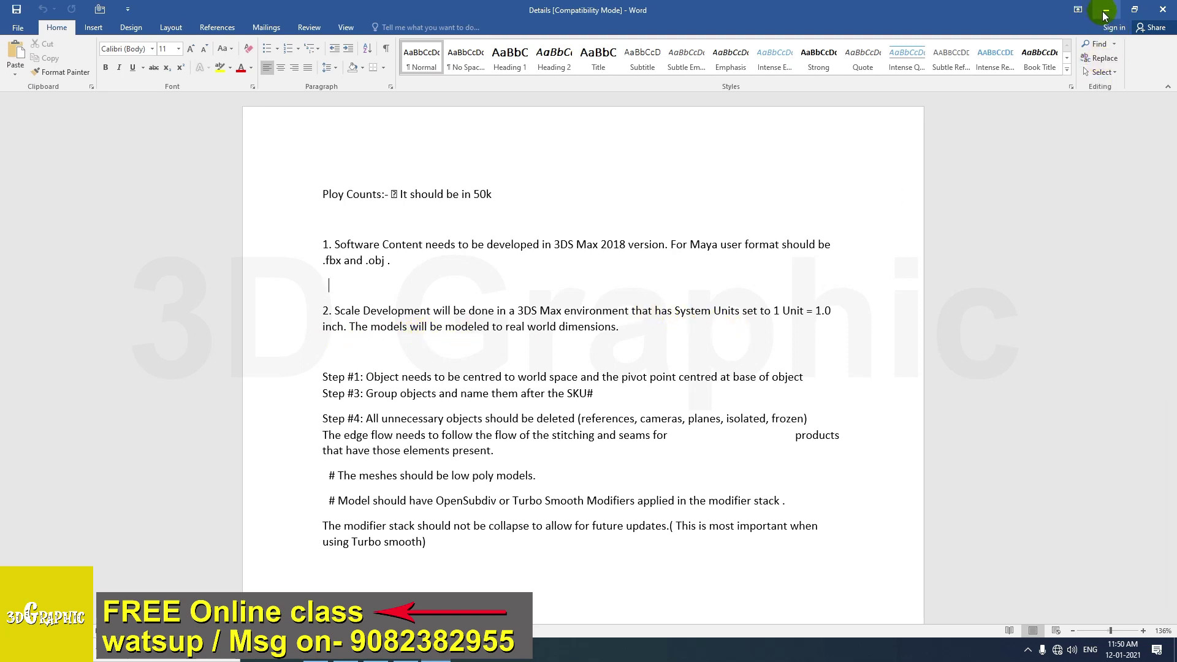
left_click(550, 284)
left_click_drag(494, 328, 631, 332)
left_click(781, 324)
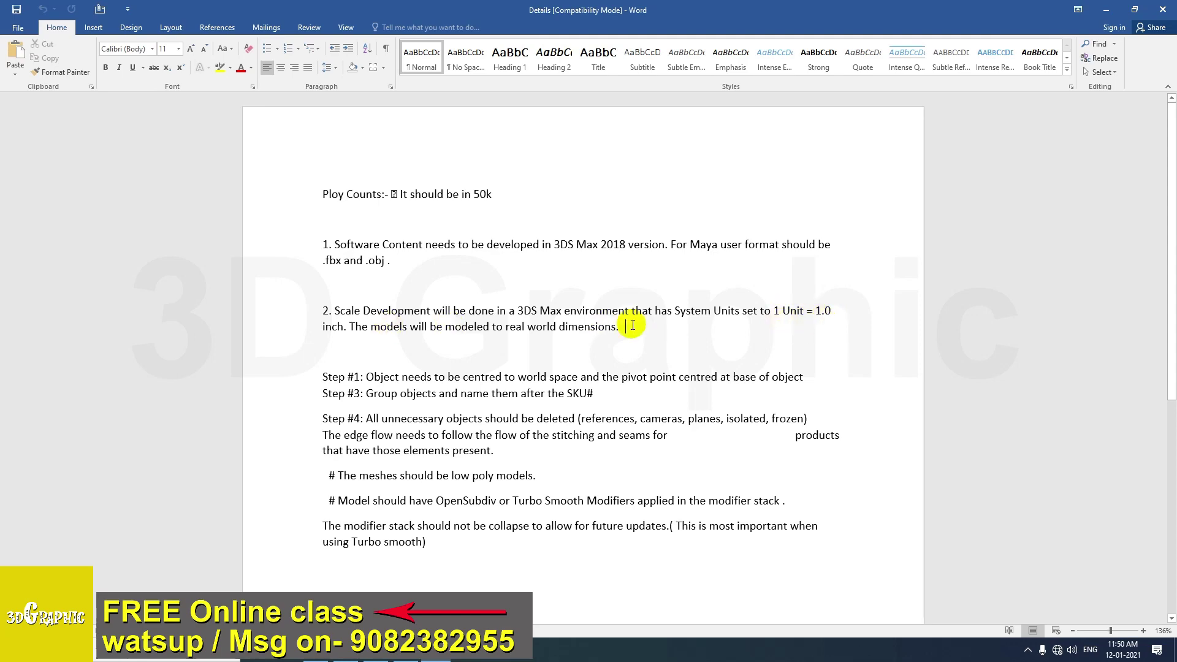
left_click(1106, 8)
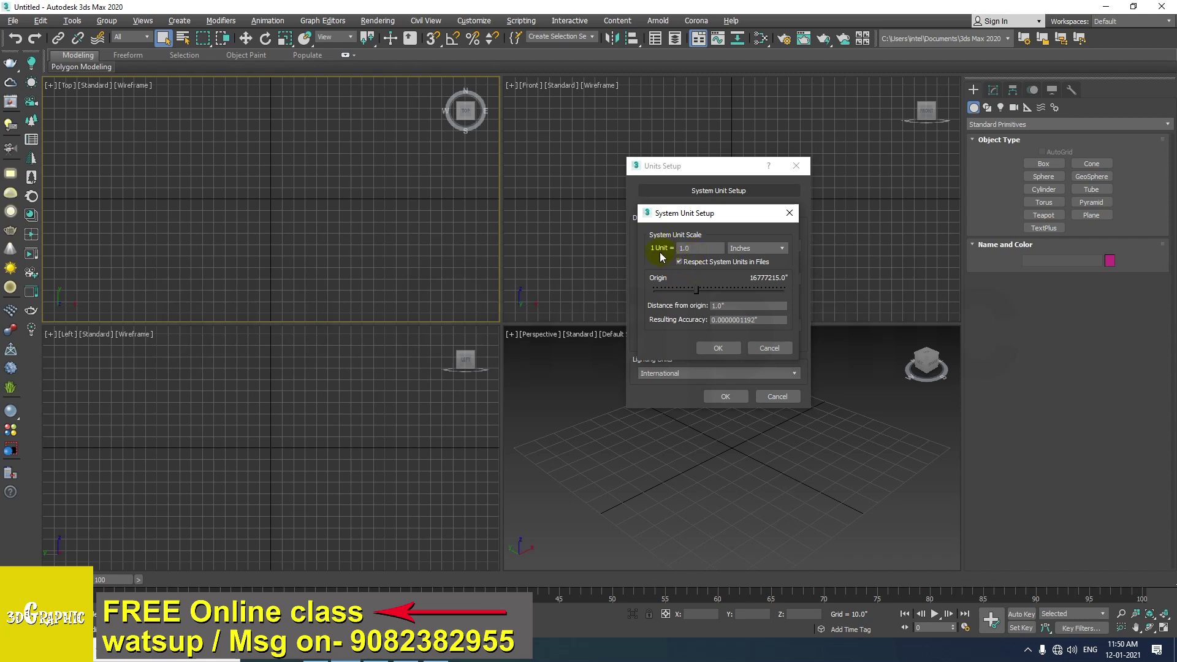
Accept the system unit scale and keep US Standard Decimal Inches as the display units
left_click(720, 348)
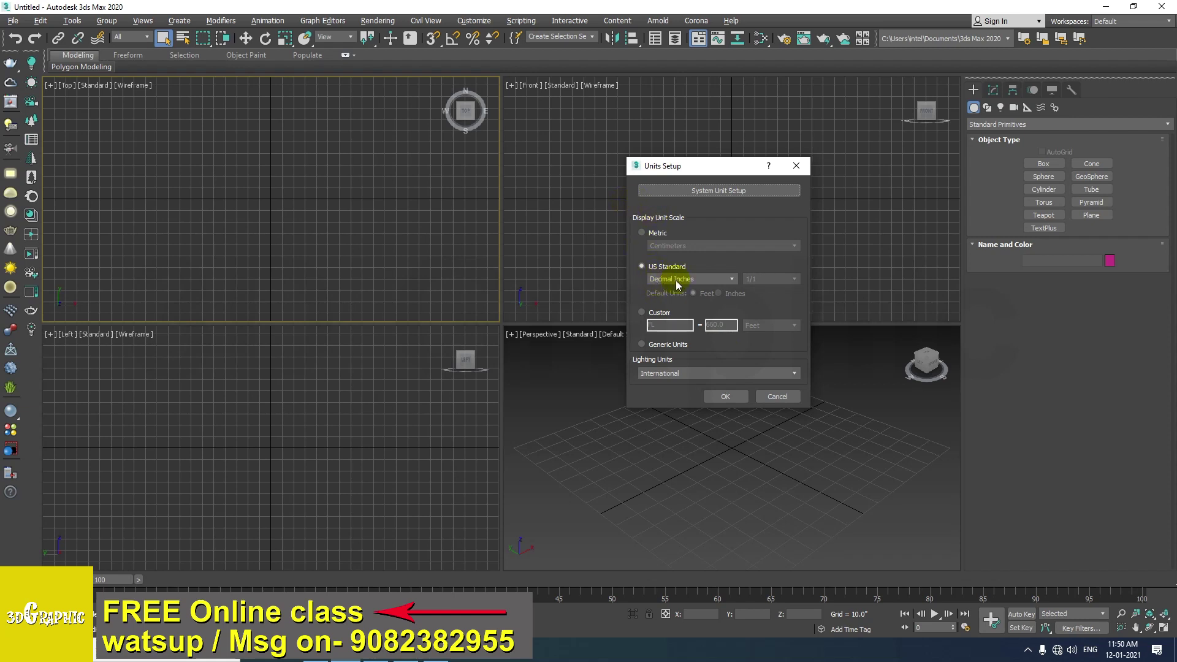
left_click(725, 396)
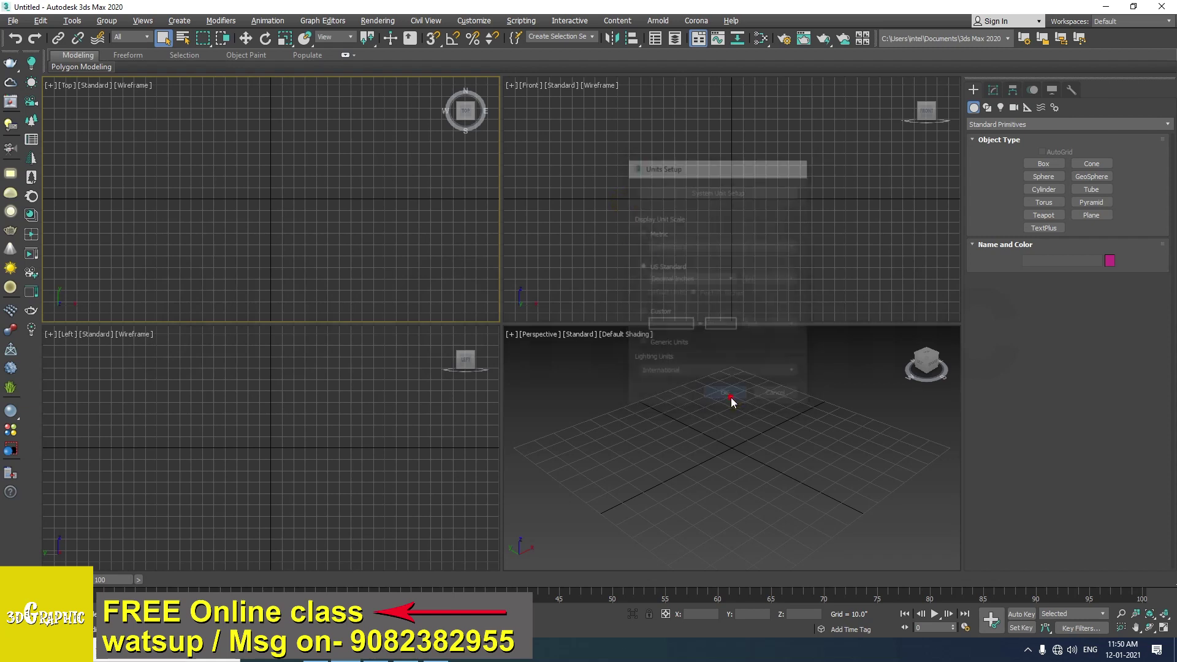
Check the world-space centring and pivot point requirement in the Word Details document, and return to 3ds Max
key("alt+Tab")
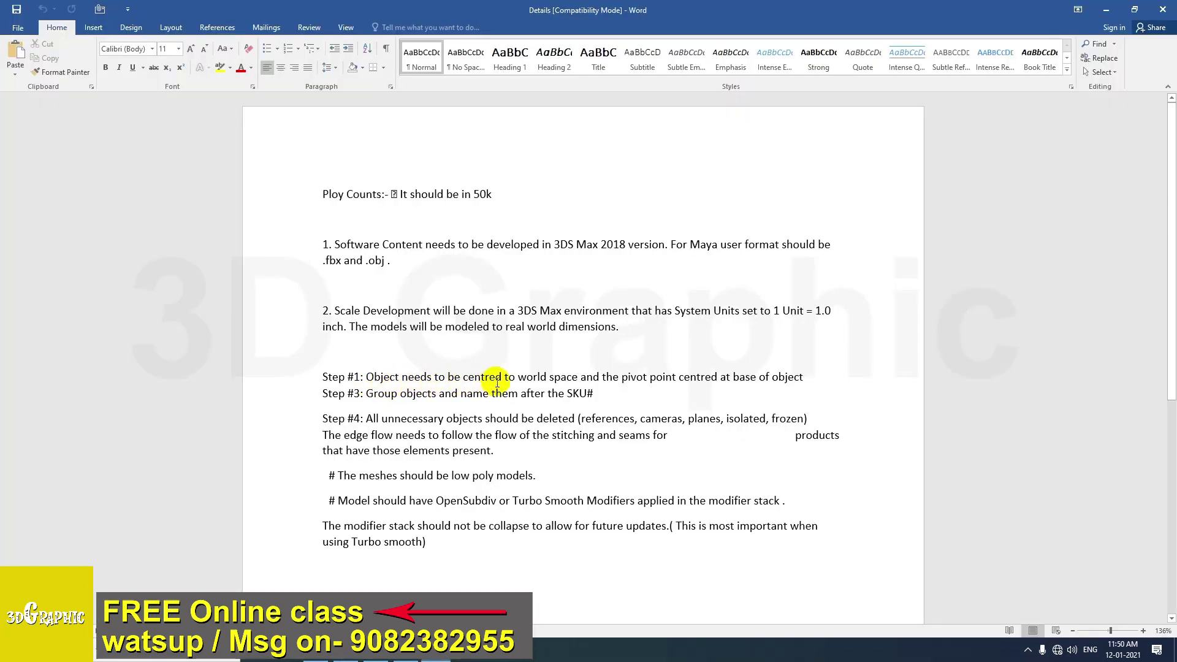
left_click(1105, 10)
Maximize the Perspective viewport and create a box about 29 × 24 × 9 inches near the grid centre
left_click(724, 447)
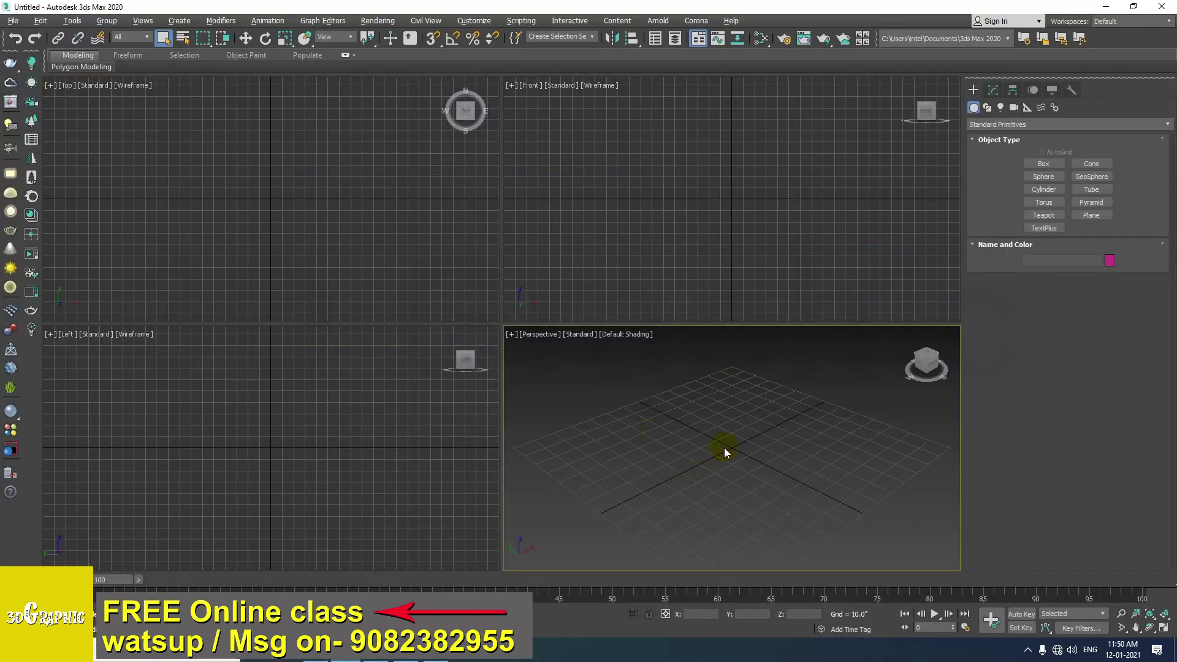
key("alt+w")
middle_click_drag(502, 329, 473, 318, "alt")
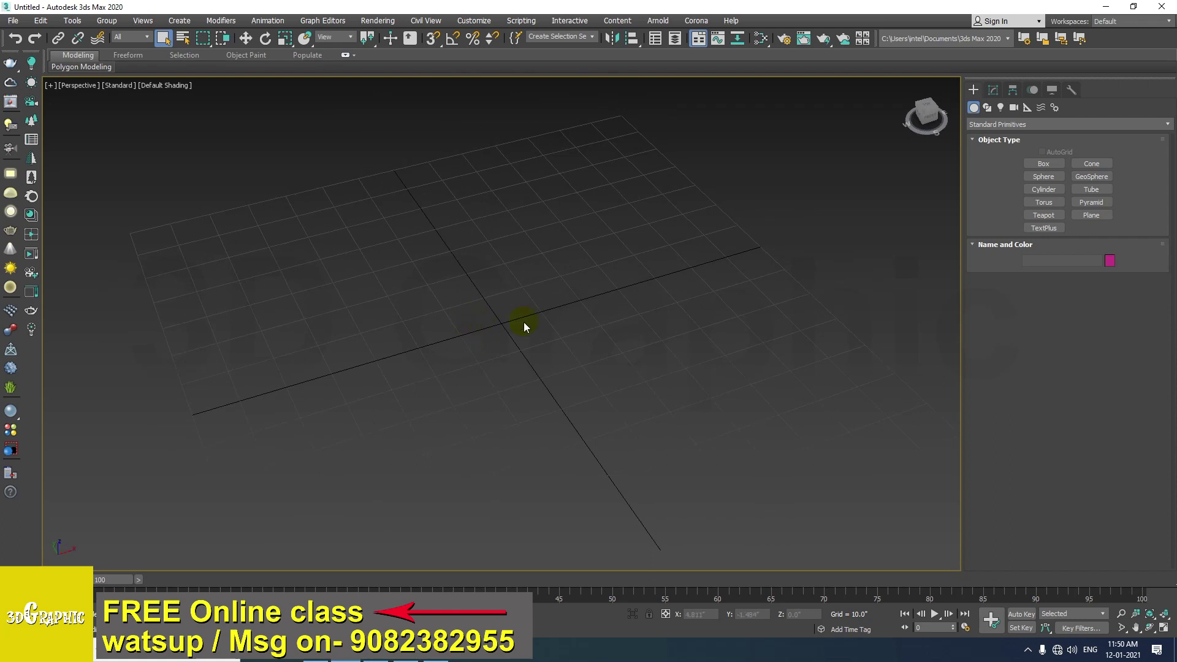
left_click(1055, 165)
left_click_drag(437, 288, 578, 329)
key("w")
middle_click_drag(582, 318, 524, 371, "alt")
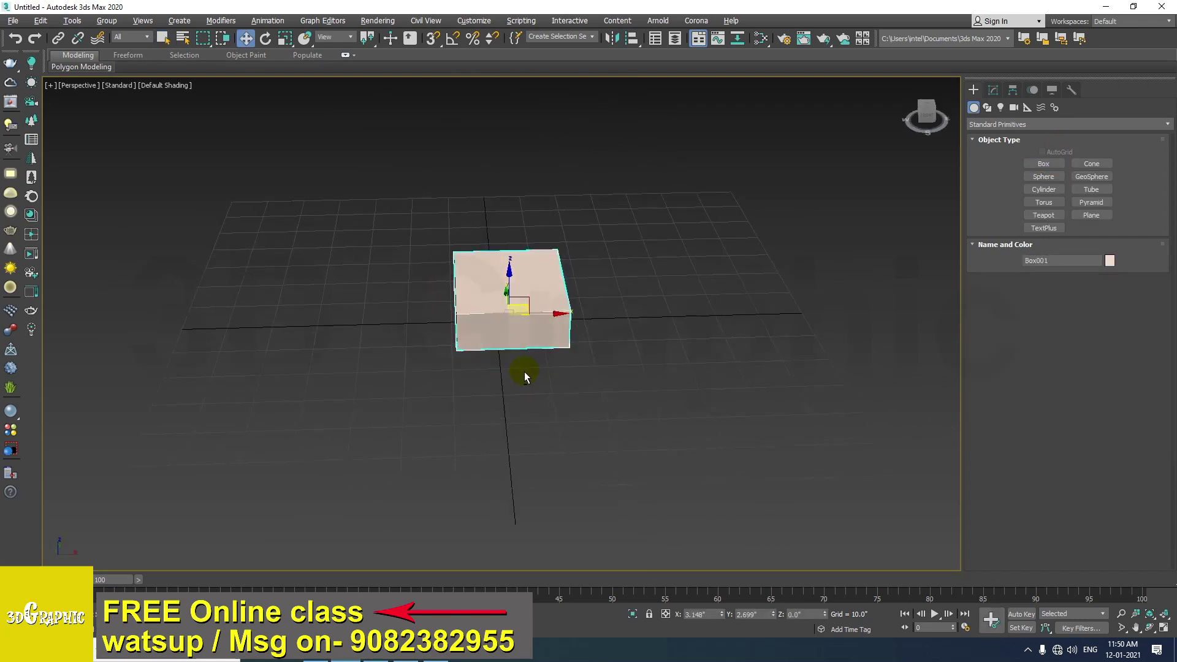
Centre the box in world space by resetting its X and Y positions to 0
right_click(721, 614)
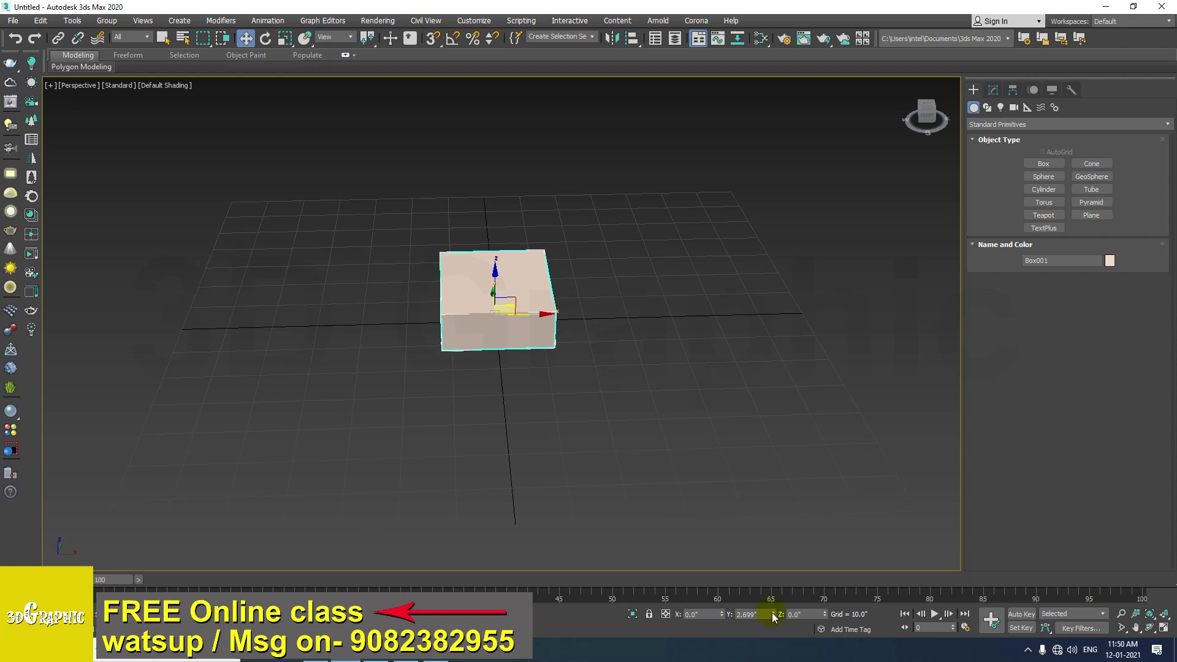
right_click(772, 613)
middle_click_drag(540, 446, 580, 460, "alt")
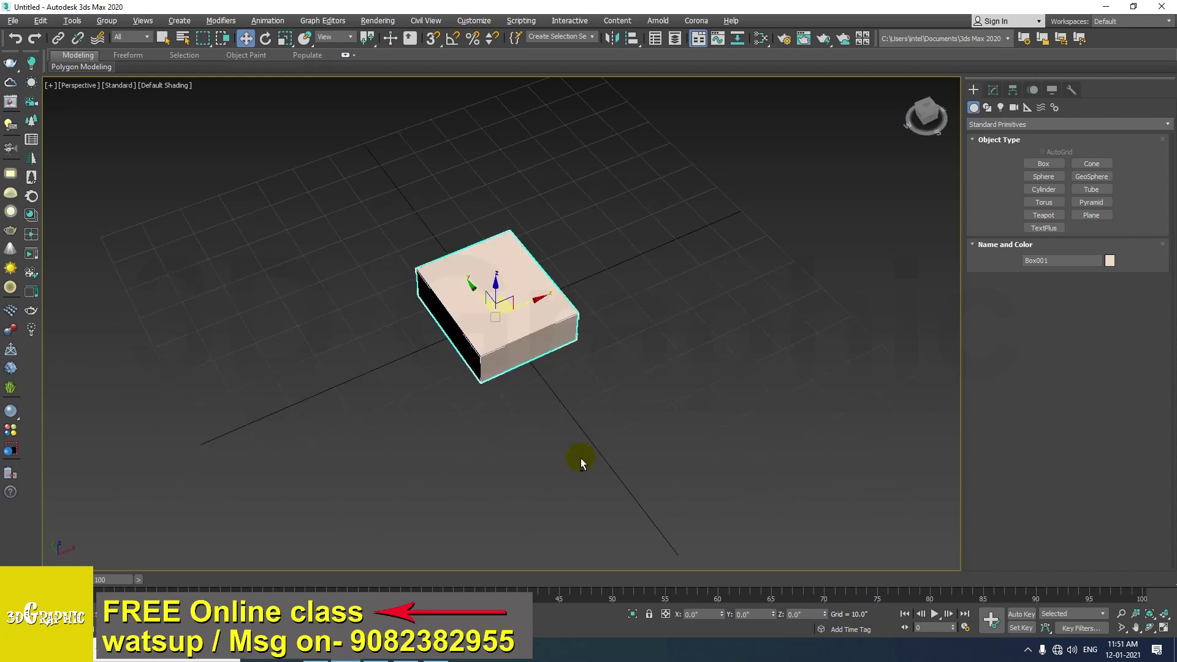
Read the grouping, SKU naming and unnecessary-object requirements in the Word Details document, and return to 3ds Max
key("alt+Tab")
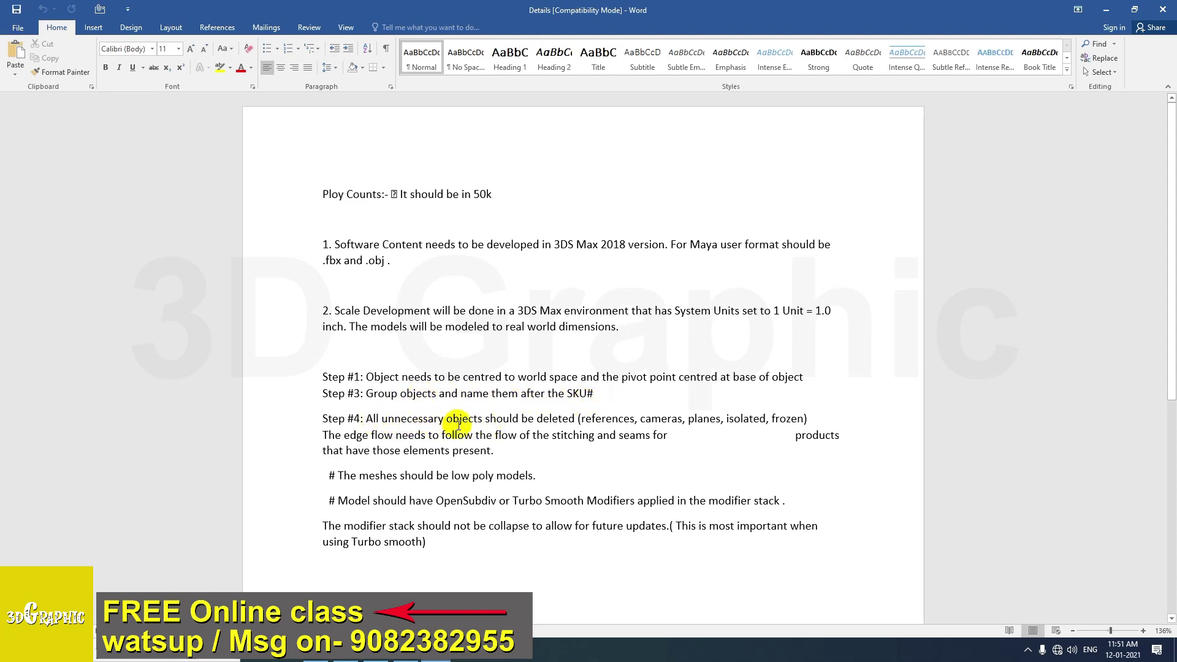
left_click(1107, 10)
Draw a sample plane on the grid beside the box, and delete it as an unnecessary object
middle_click_drag(543, 374, 436, 357, "alt")
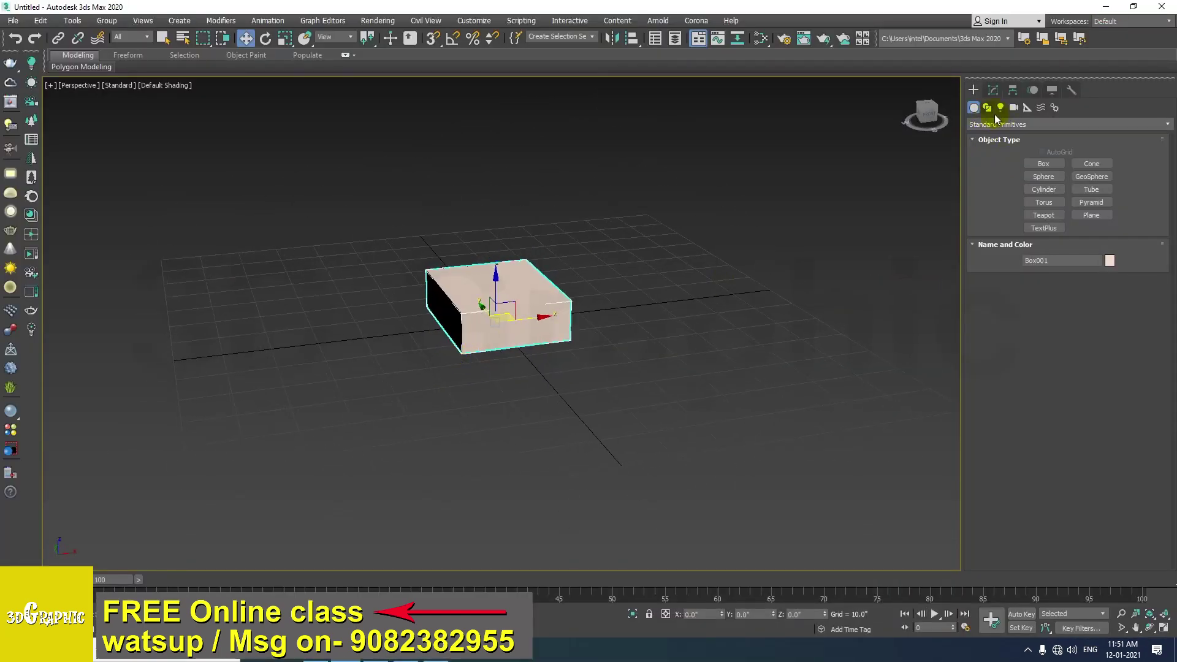
left_click(1092, 214)
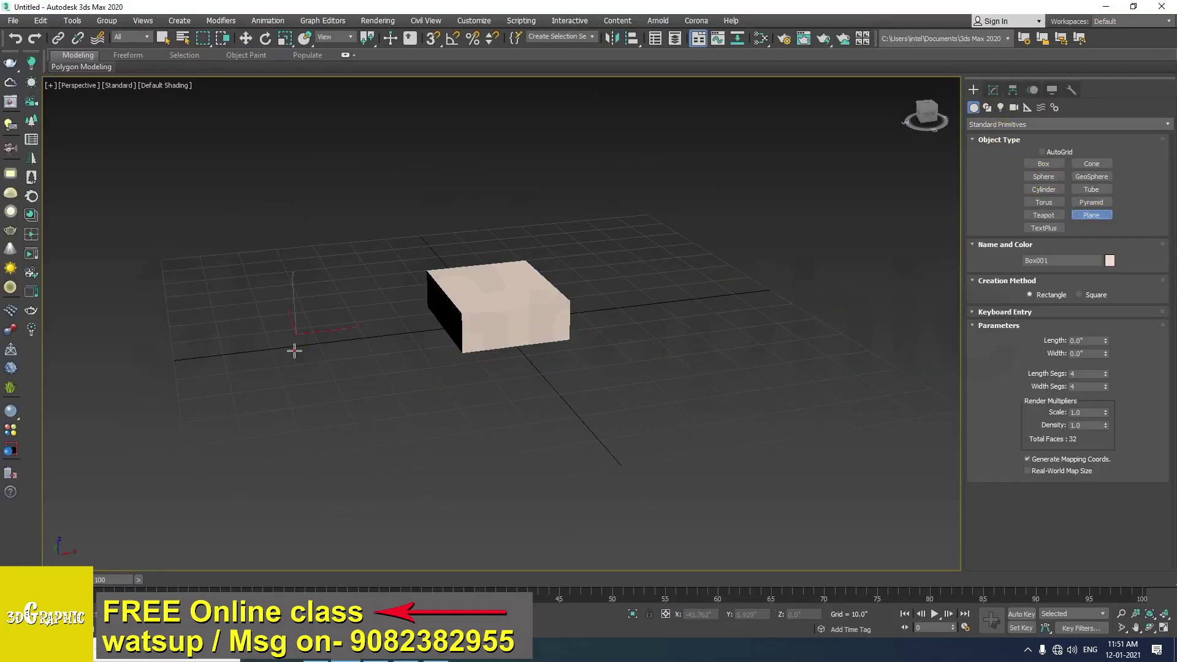
left_click_drag(295, 335, 412, 415)
key("w")
middle_click_drag(398, 336, 364, 328, "alt")
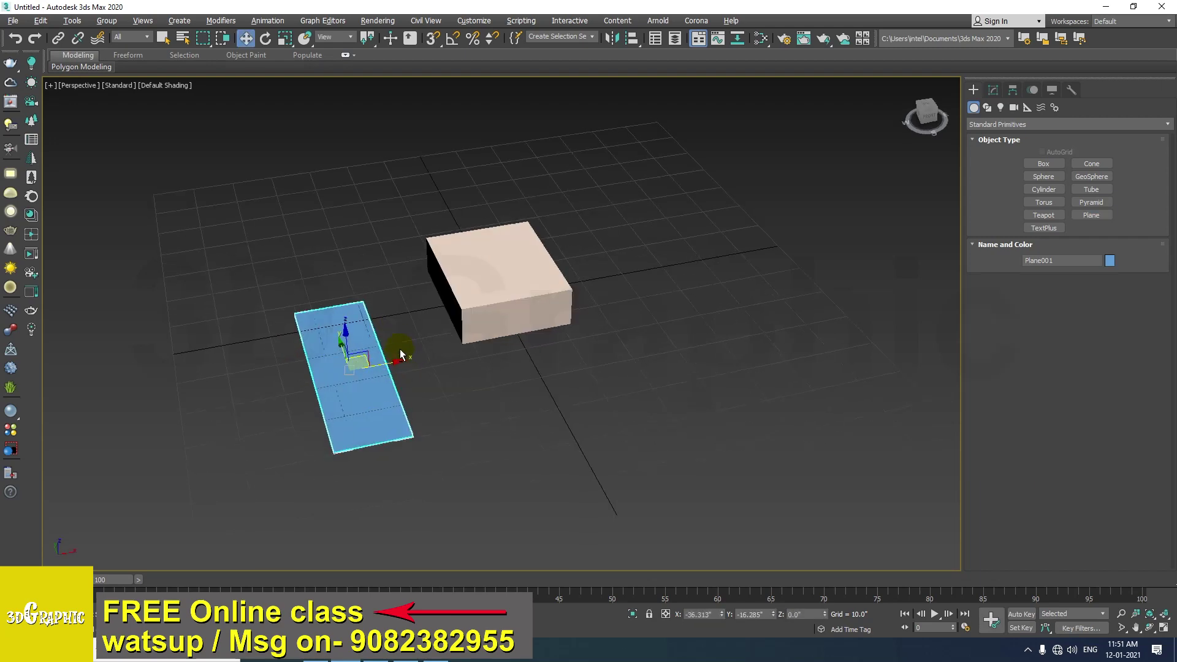
key("Delete")
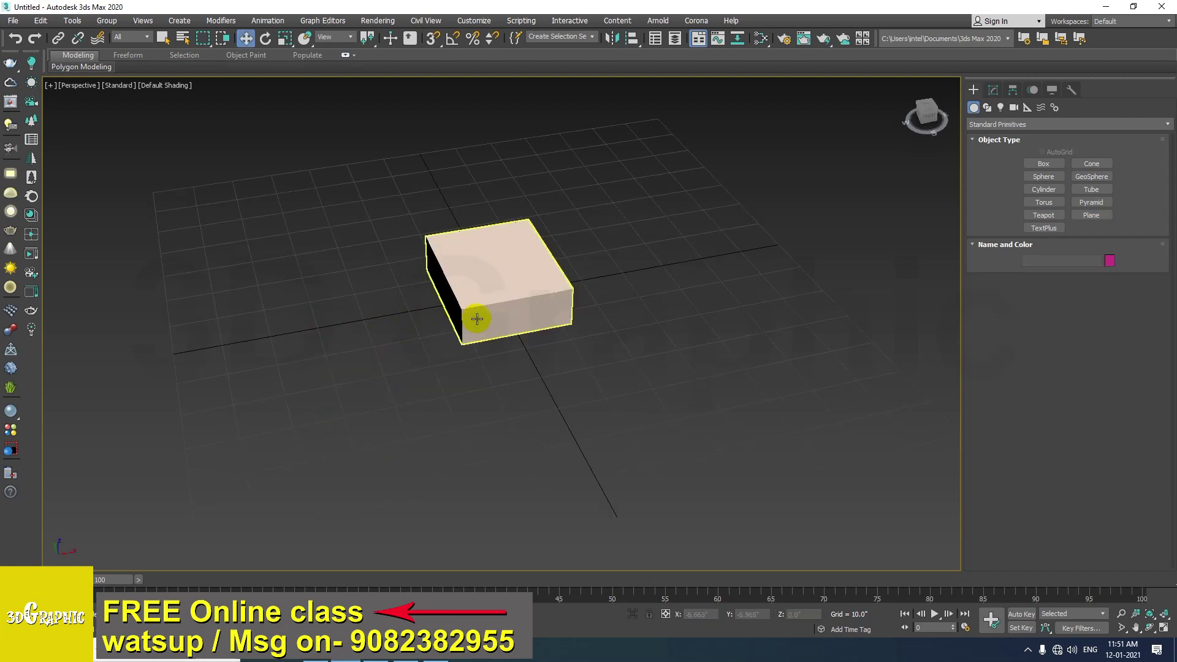
Read the low-poly mesh and Turbo Smooth modifier requirements in the Word Details document, and return to 3ds Max
left_click(436, 650)
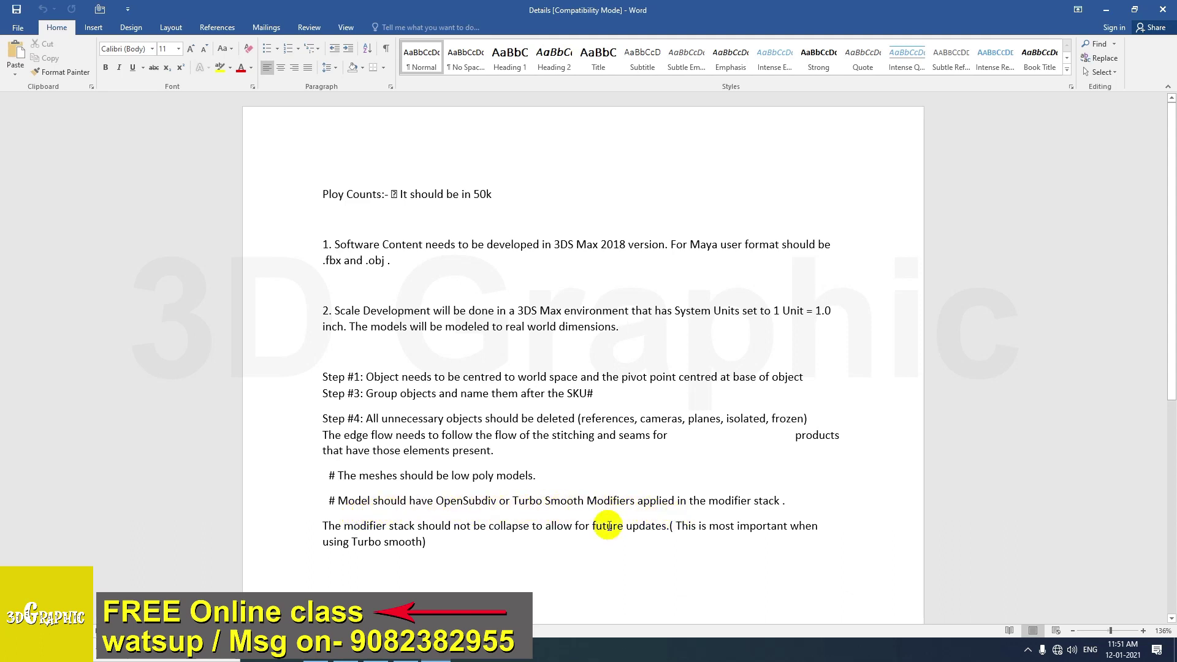
left_click(1106, 10)
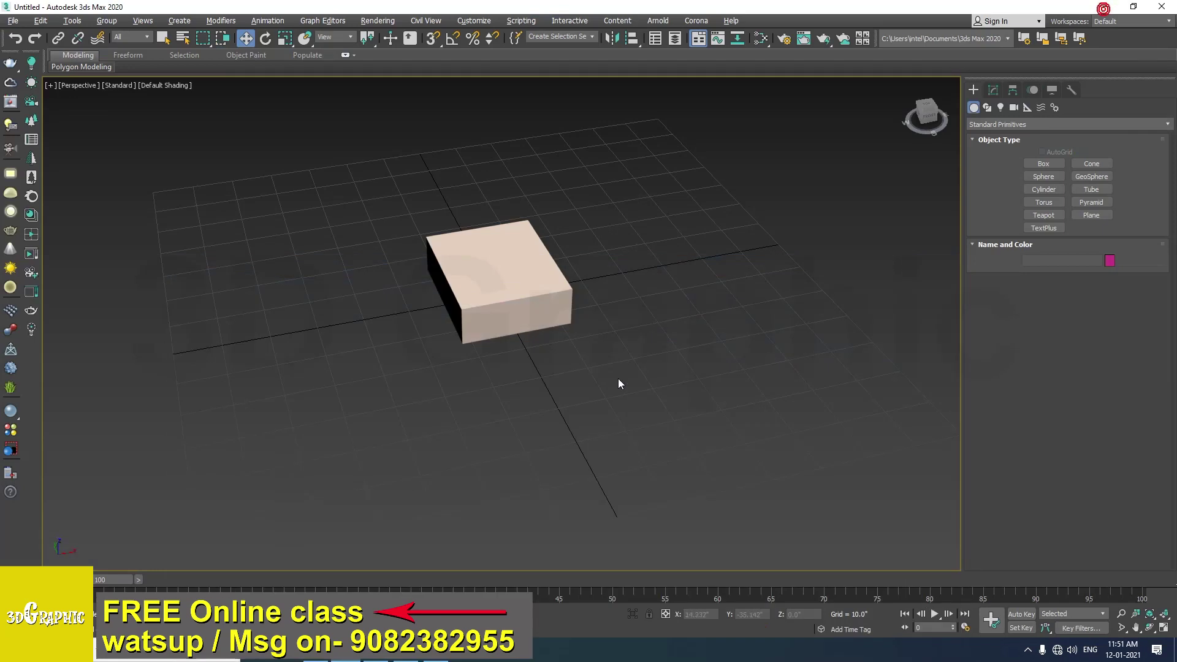
Apply an Edit Poly modifier to the box
left_click(551, 285)
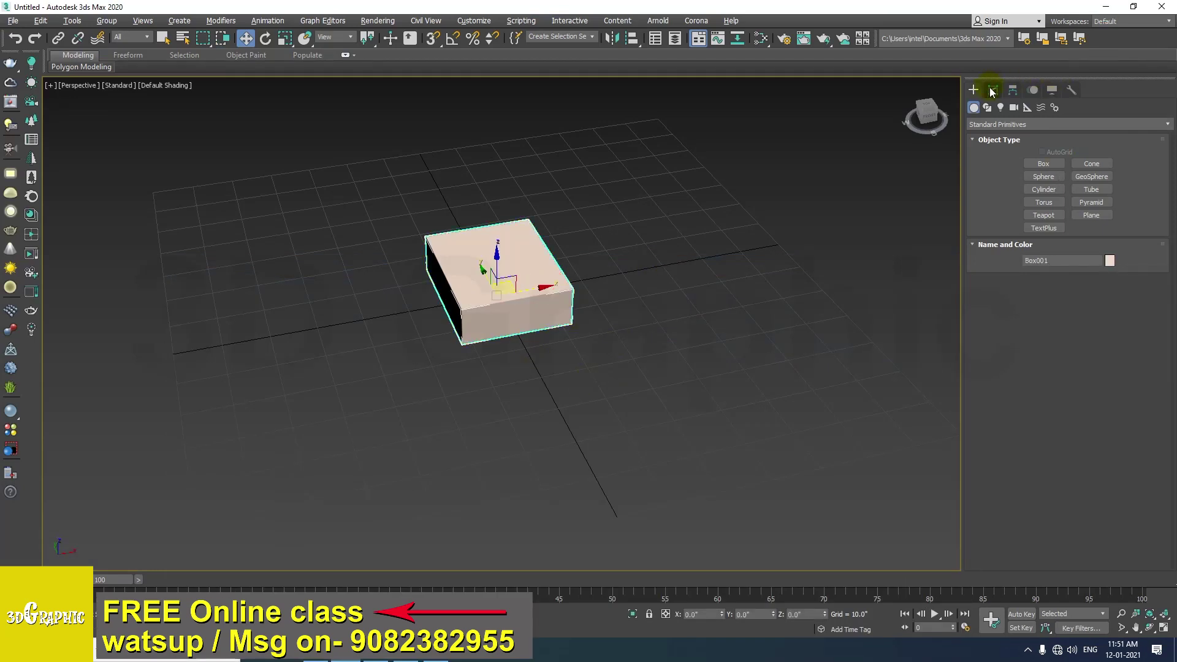
left_click(992, 91)
left_click(1027, 127)
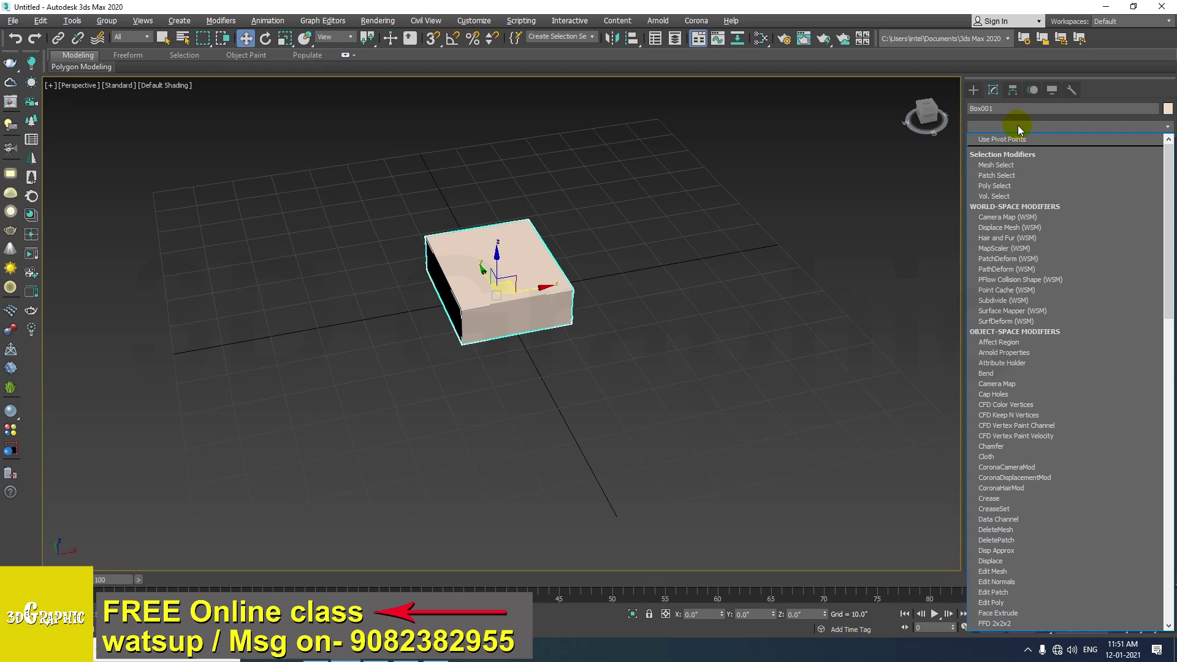
key("e")
key("e")
key("e")
key("e")
key("Return")
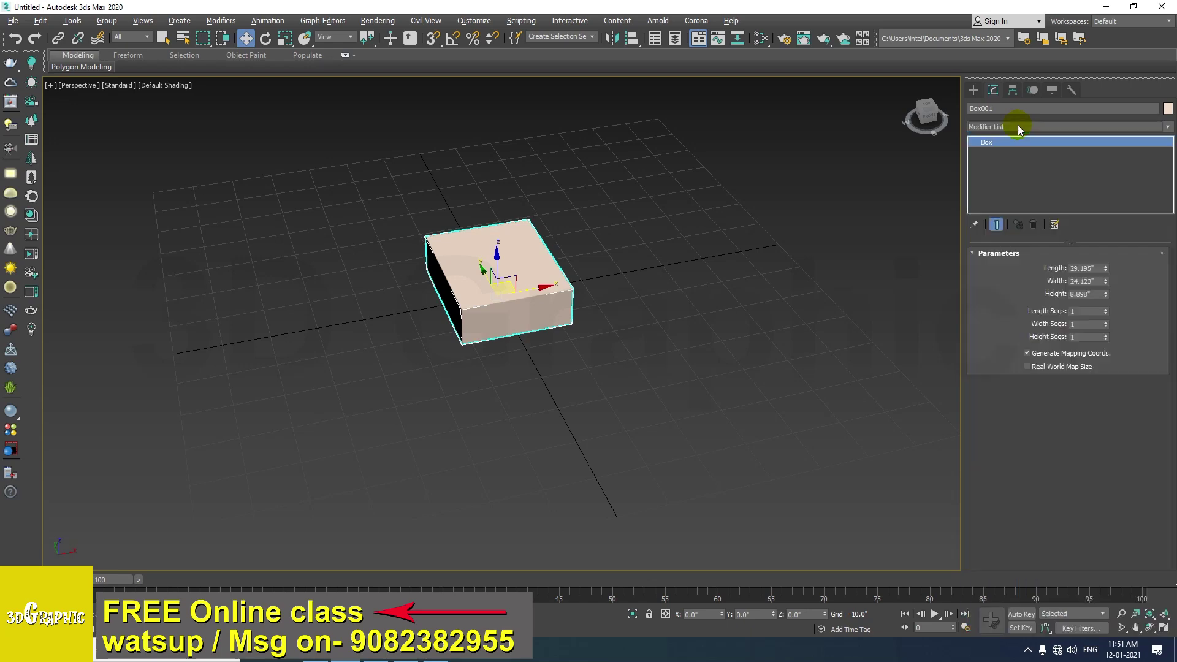
Add a UVW Map modifier to the box above Edit Poly
left_click(1018, 125)
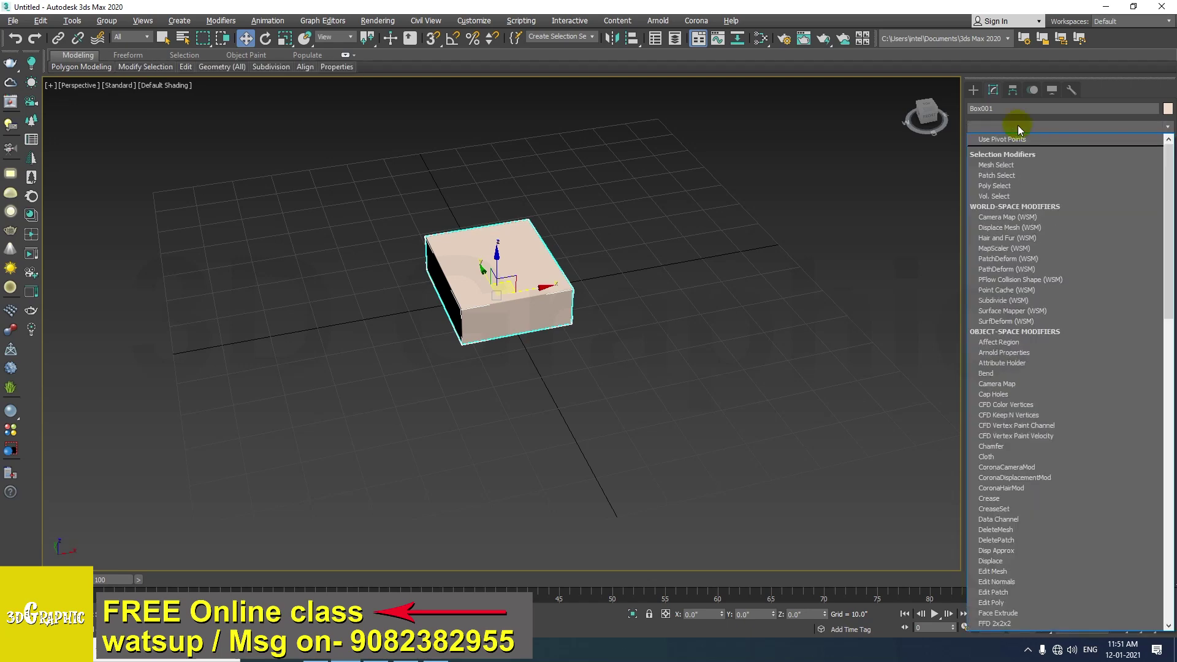
key("u")
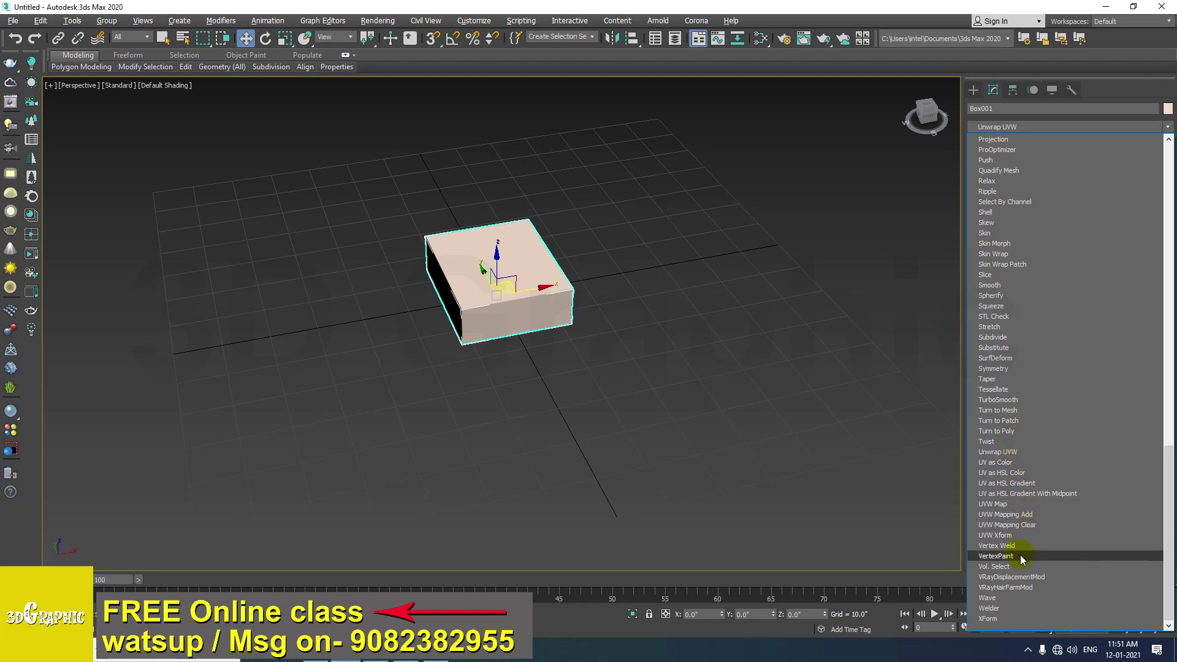
left_click(1004, 504)
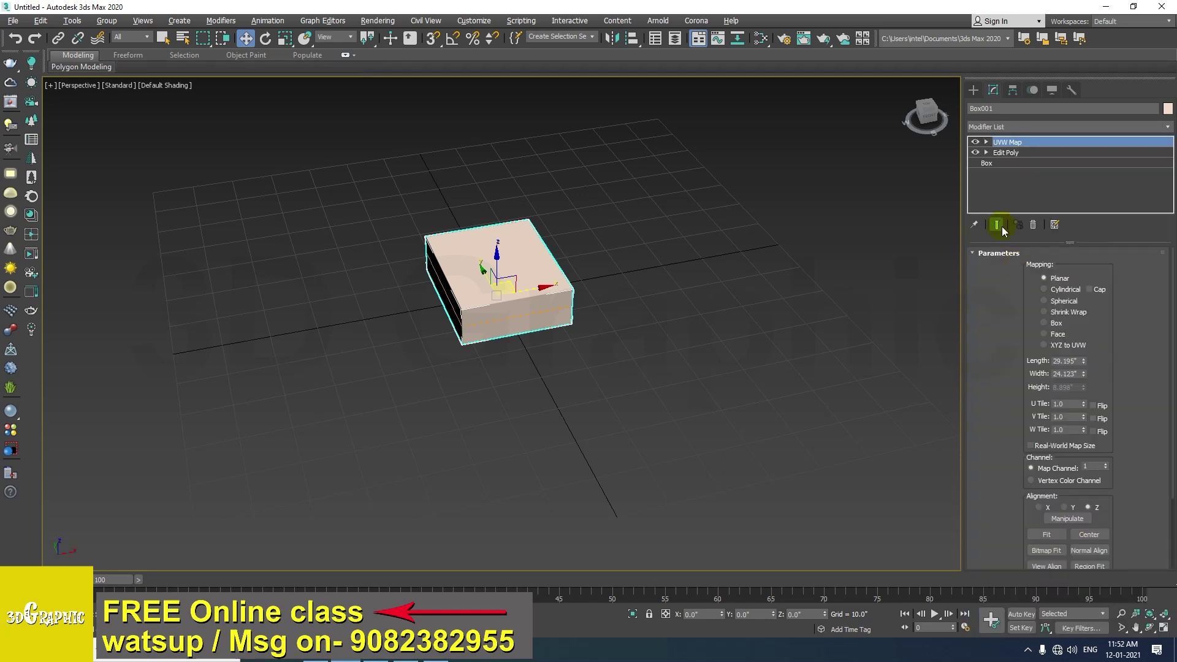
Add a TurboSmooth modifier on top of the box's modifier stack, and inspect the smoothed shape
left_click(1021, 124)
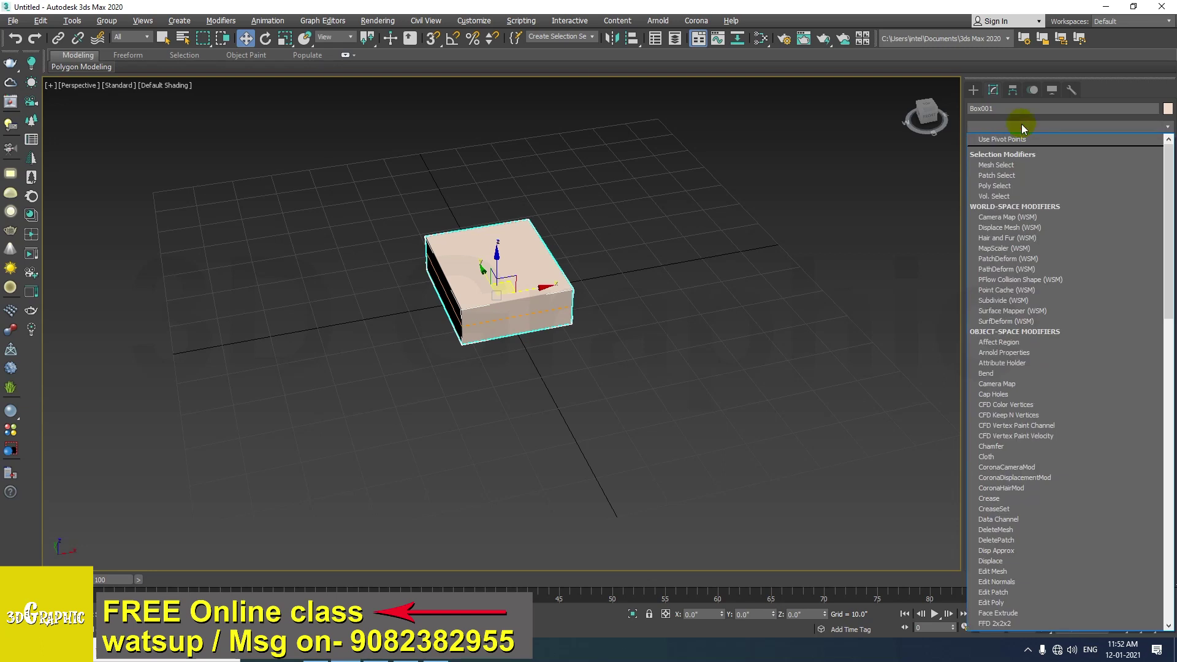
type("tu")
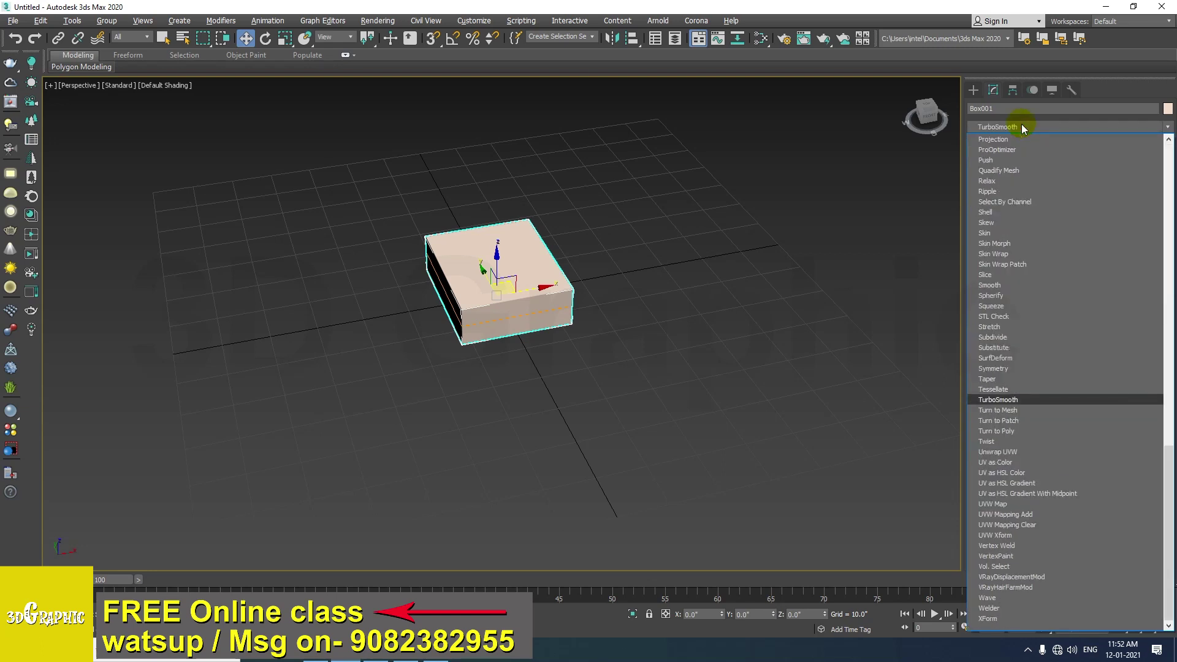
key("Return")
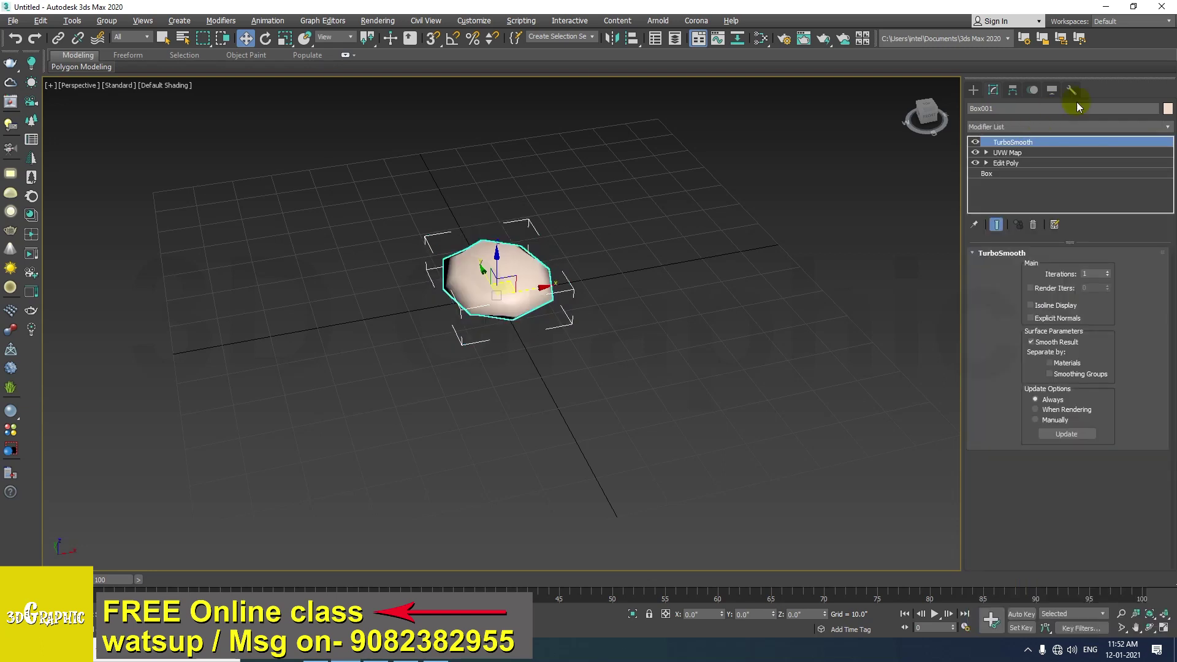
scroll(600, 261, "up", 3)
middle_click_drag(552, 267, 485, 271, "alt")
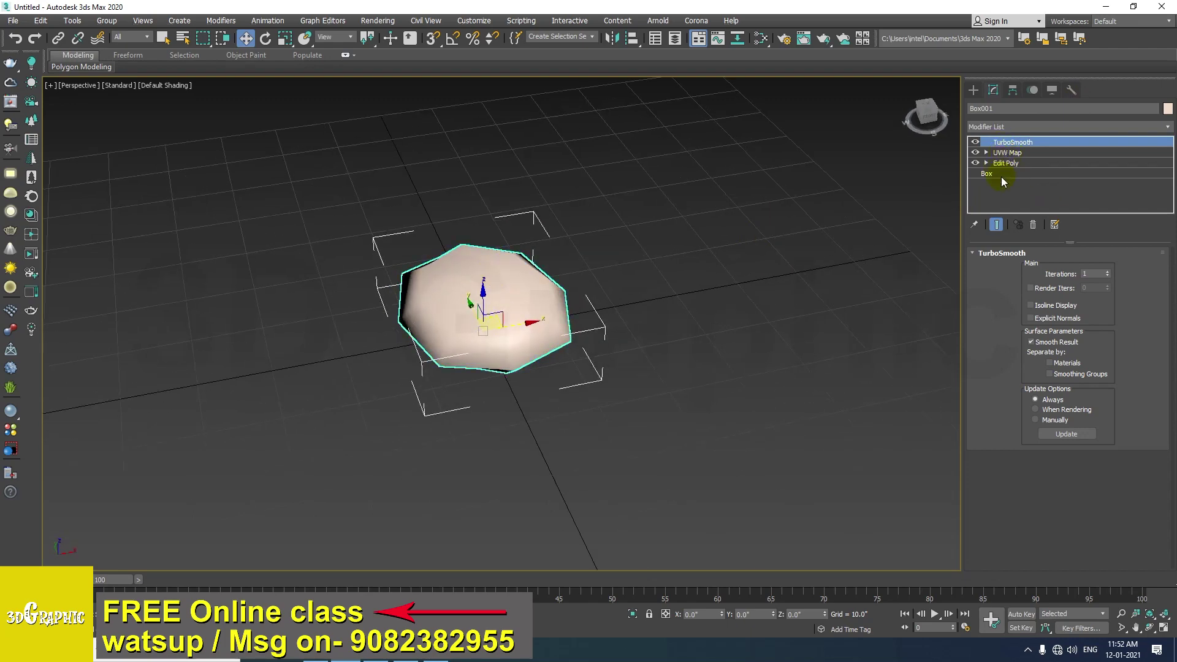
middle_click_drag(627, 283, 622, 270, "alt")
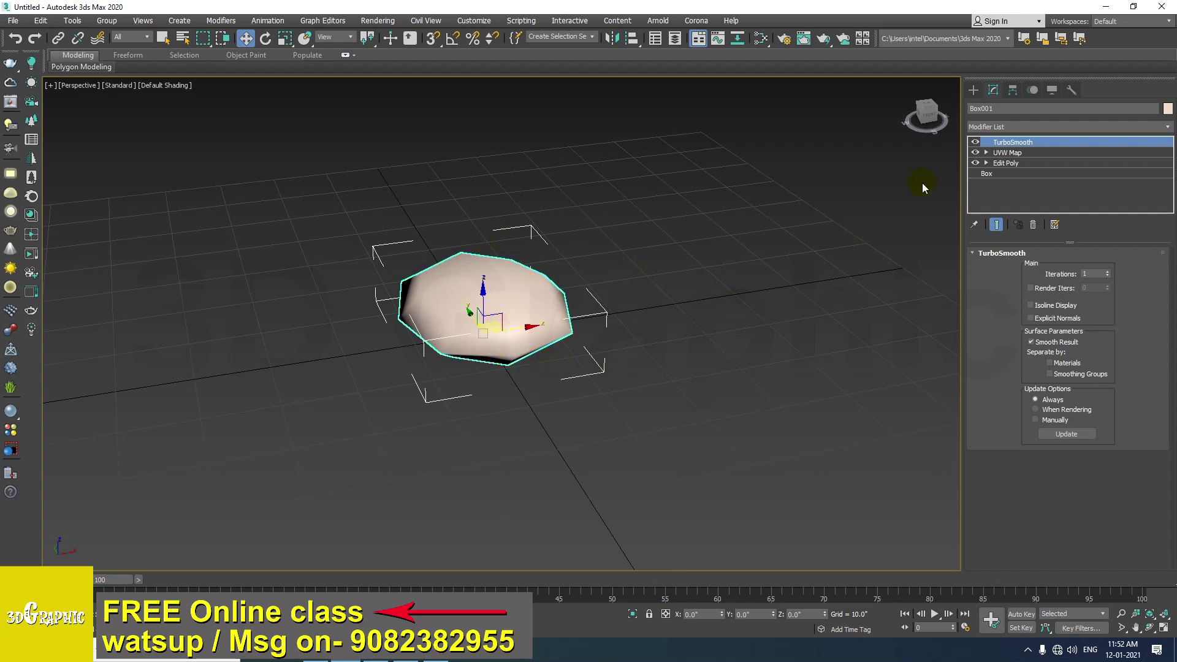
Compare the box with TurboSmooth switched off and on, and examine the UVW Map and Edit Poly levels of its stack
left_click(1007, 162)
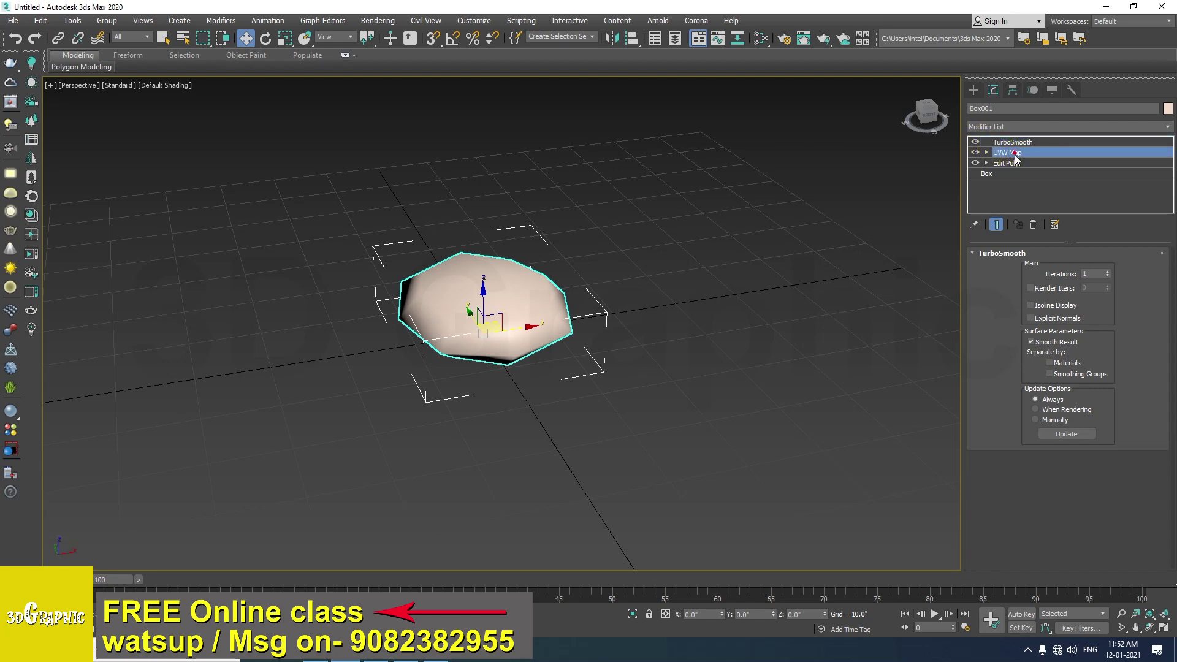
left_click(1026, 142)
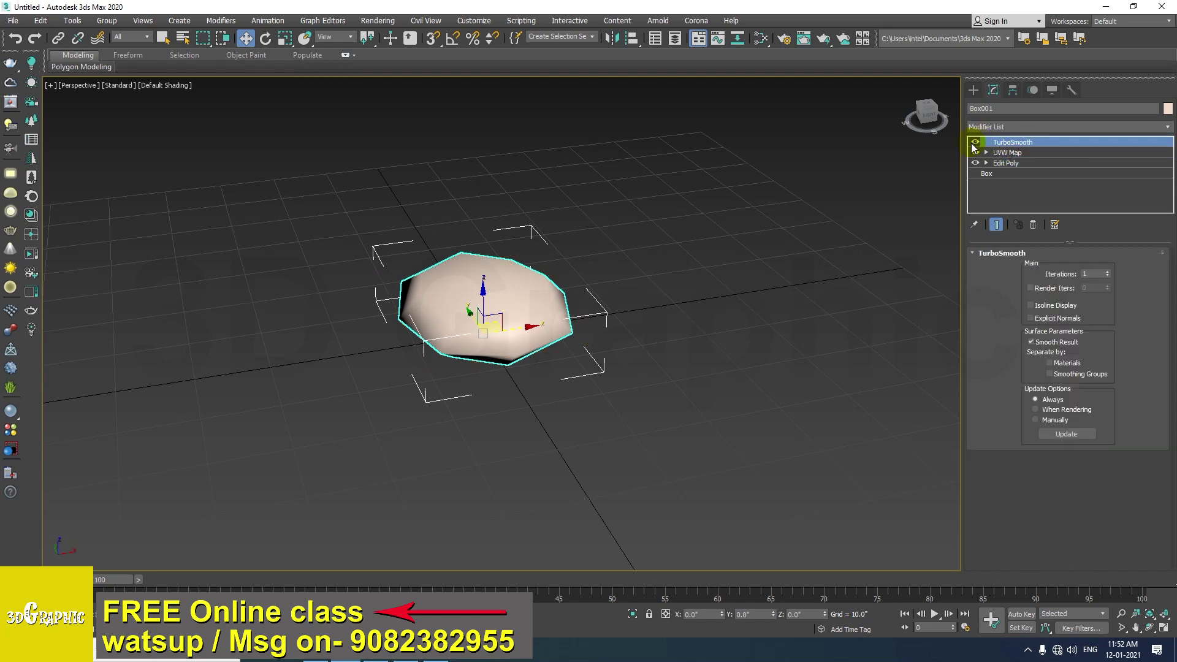
left_click(975, 143)
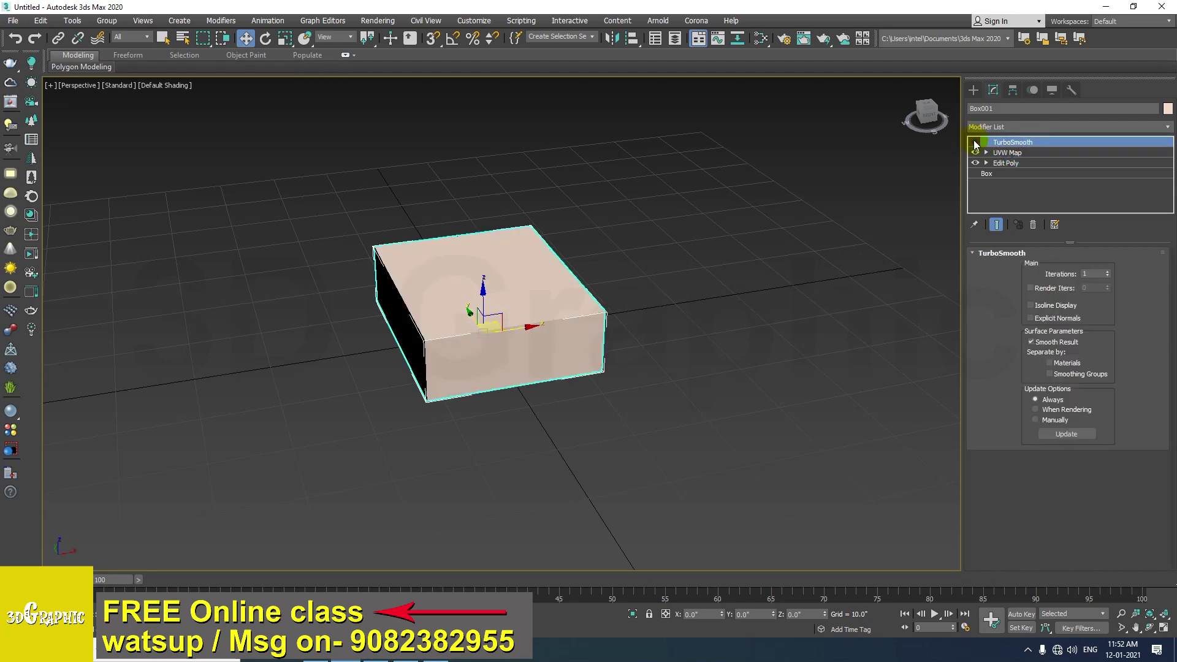
left_click(975, 143)
left_click(975, 143)
left_click(1007, 153)
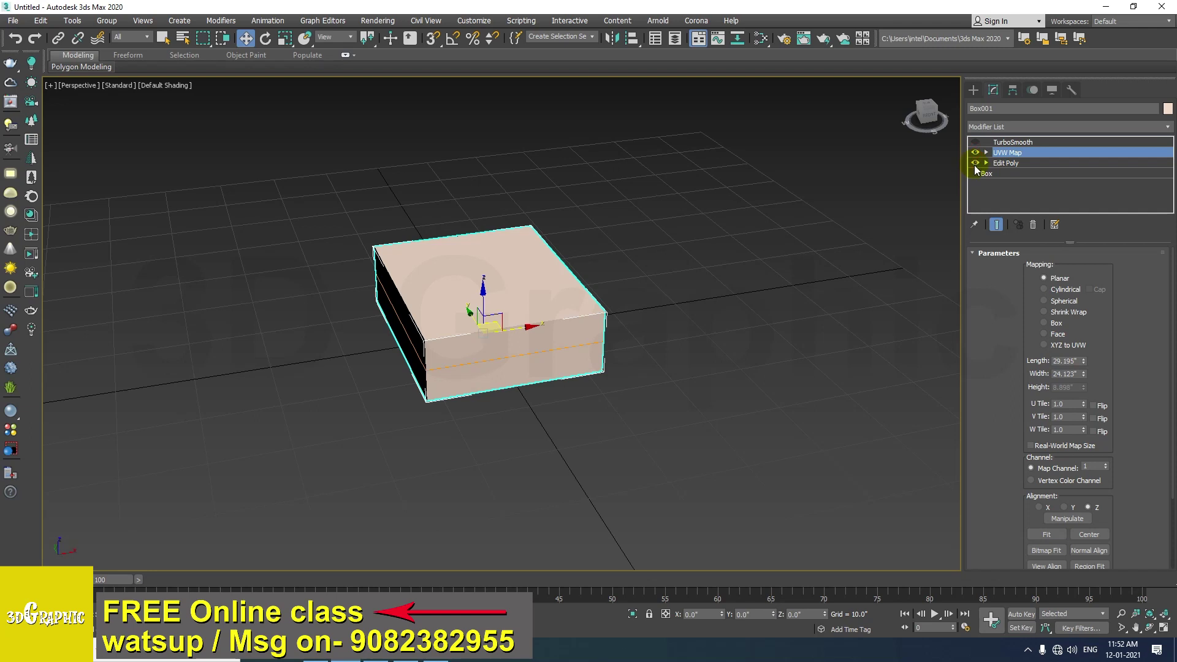
left_click(1009, 163)
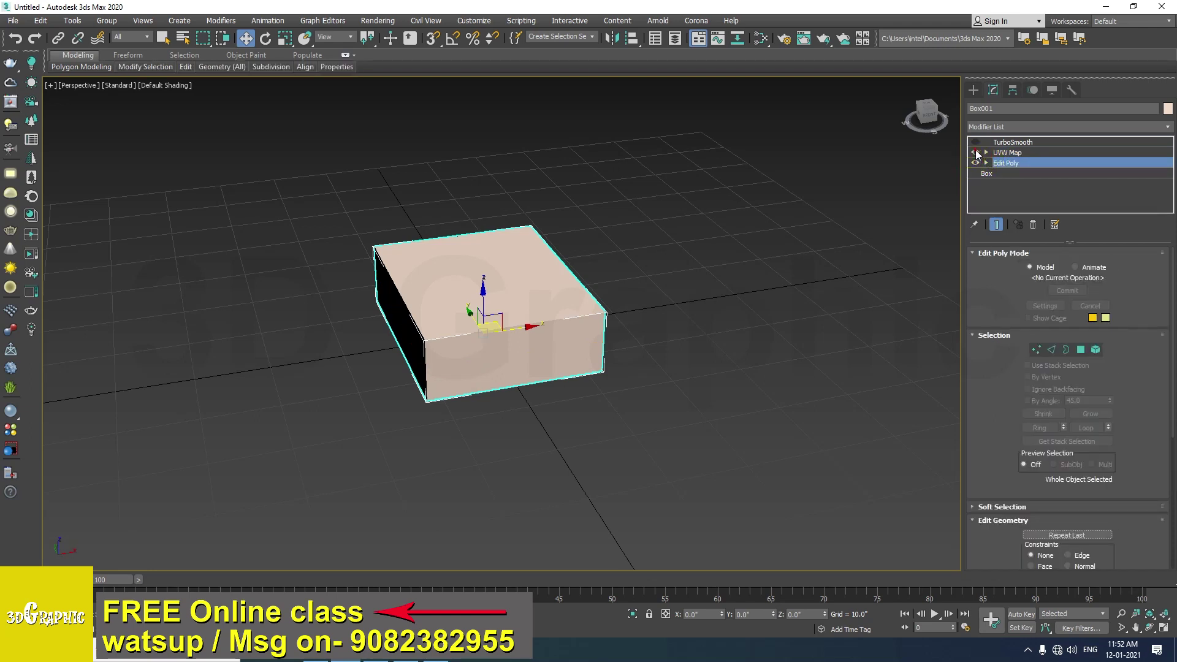
left_click(976, 142)
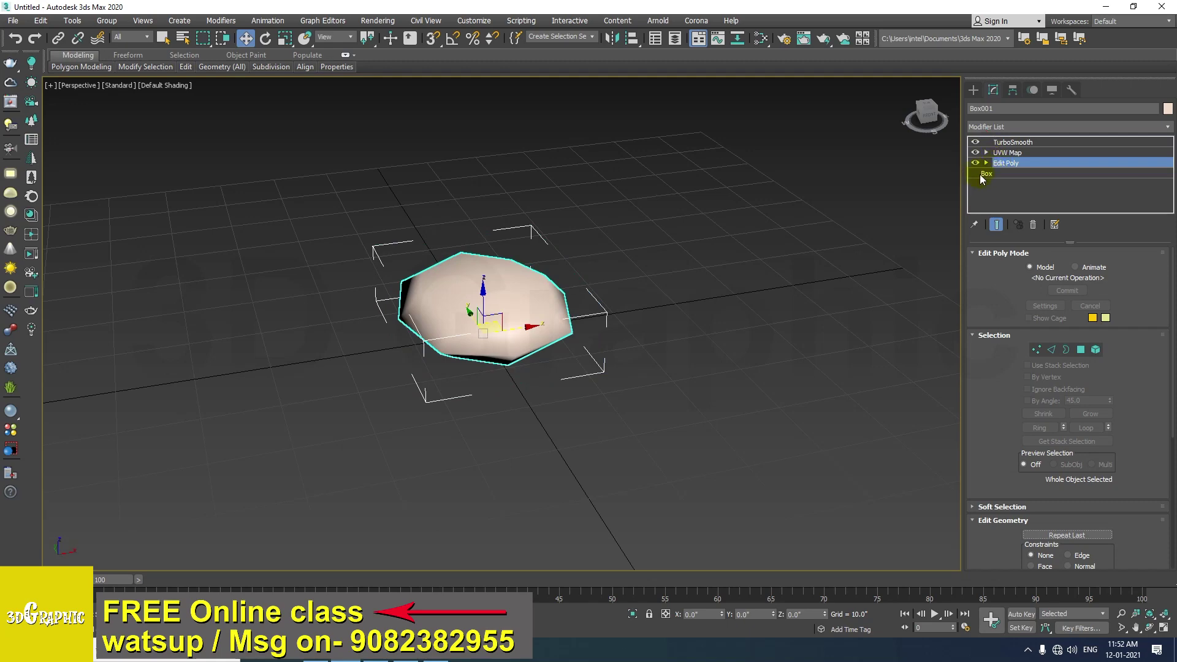
middle_click_drag(628, 343, 683, 291, "alt")
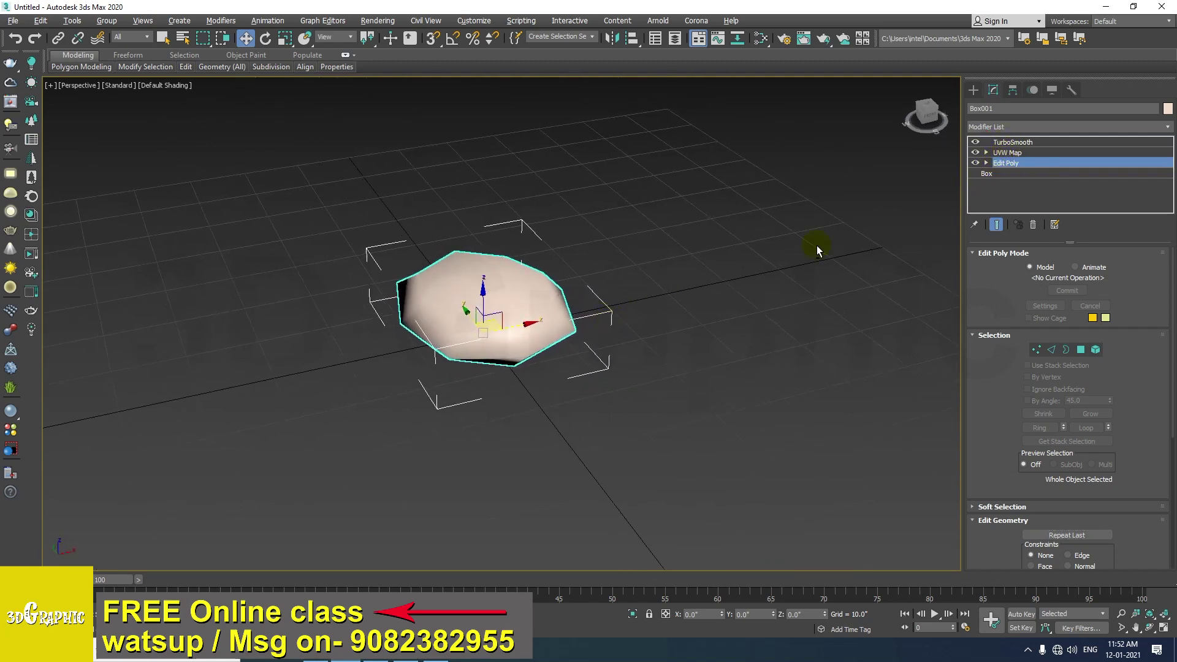
middle_click_drag(521, 310, 514, 253, "alt")
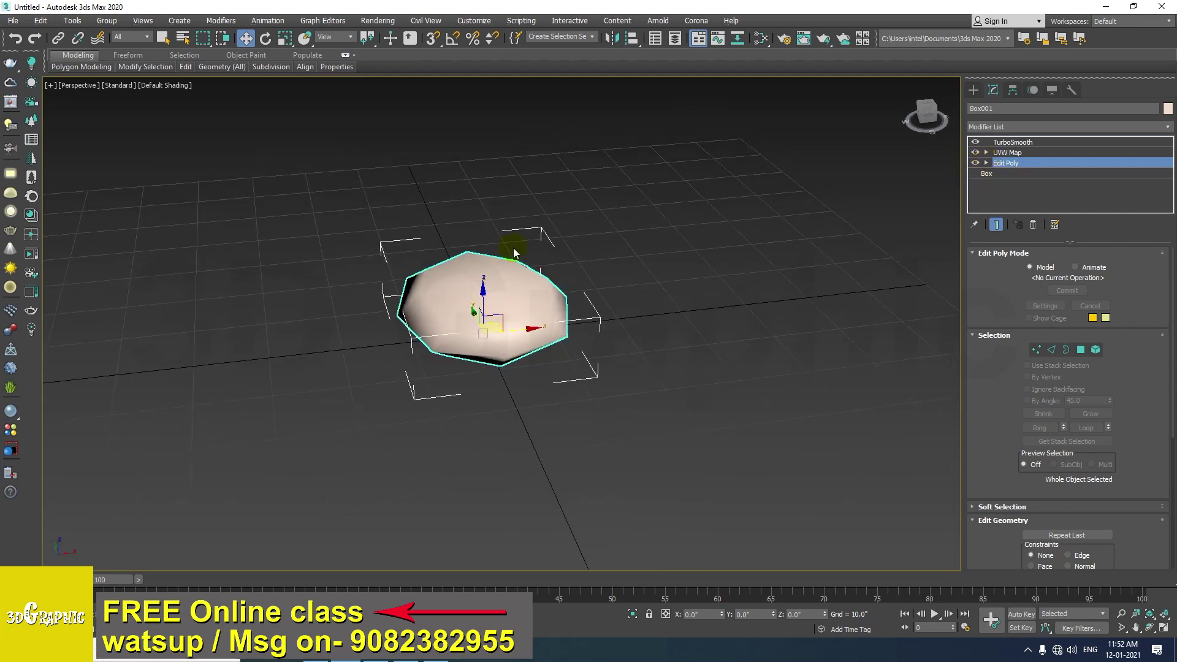
middle_click_drag(544, 310, 501, 312, "alt")
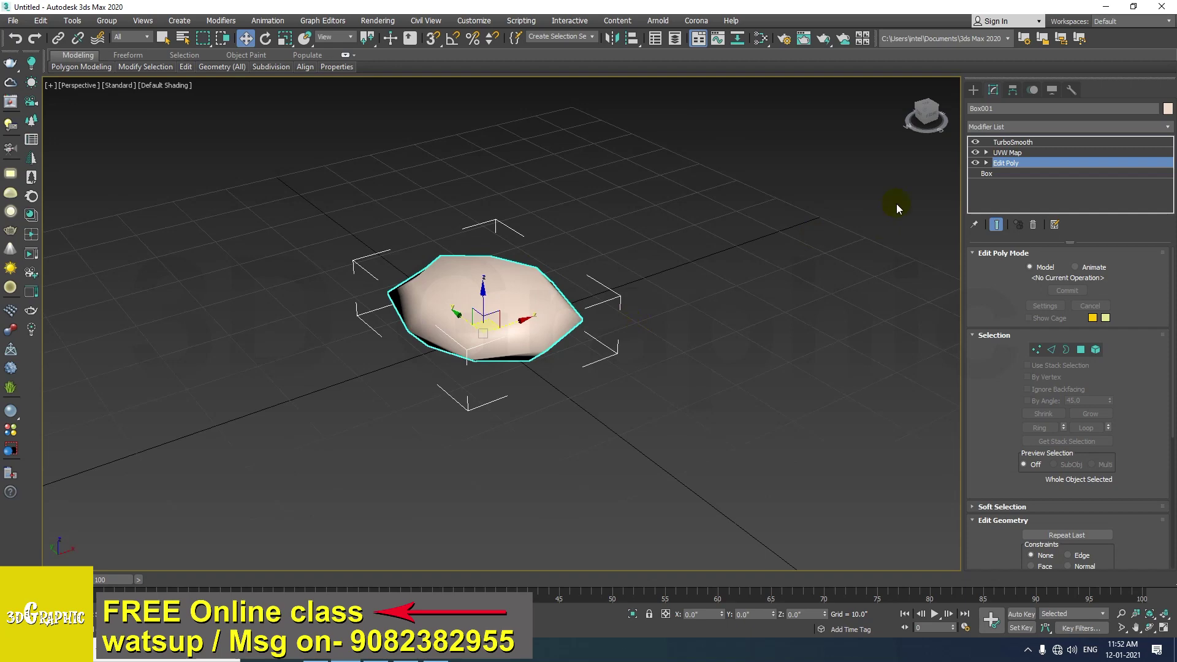
Switch to the Word Details document and review the requirement to keep the modifier stack uncollapsed
left_click(450, 660)
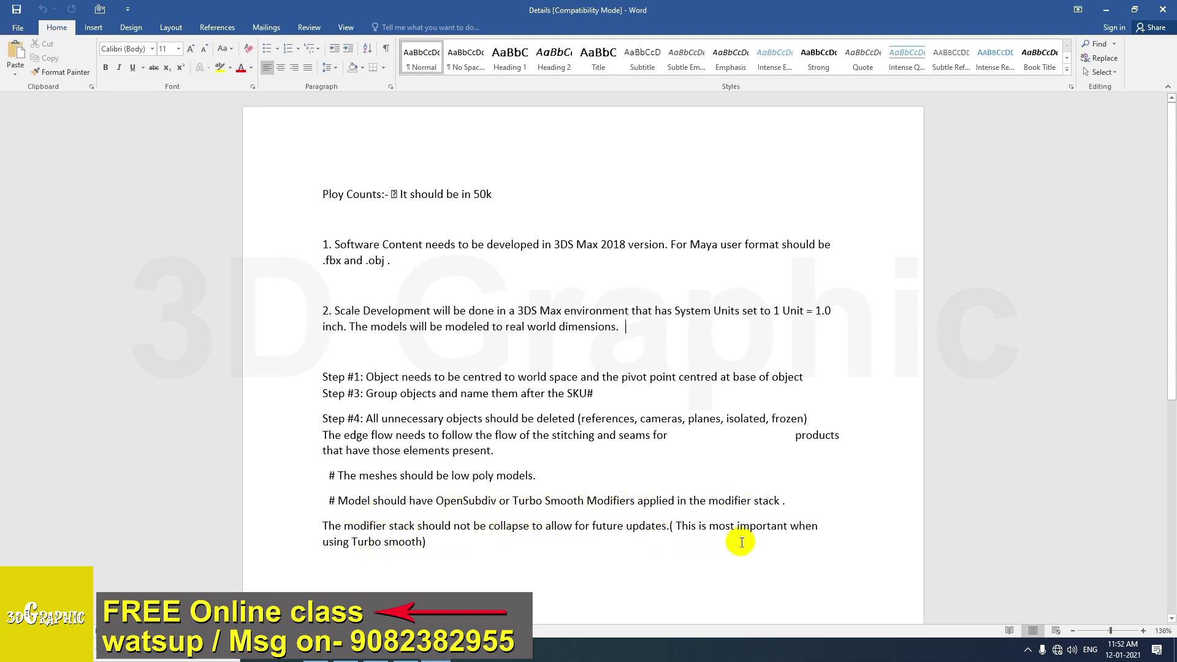
scroll(435, 518, "down", 5)
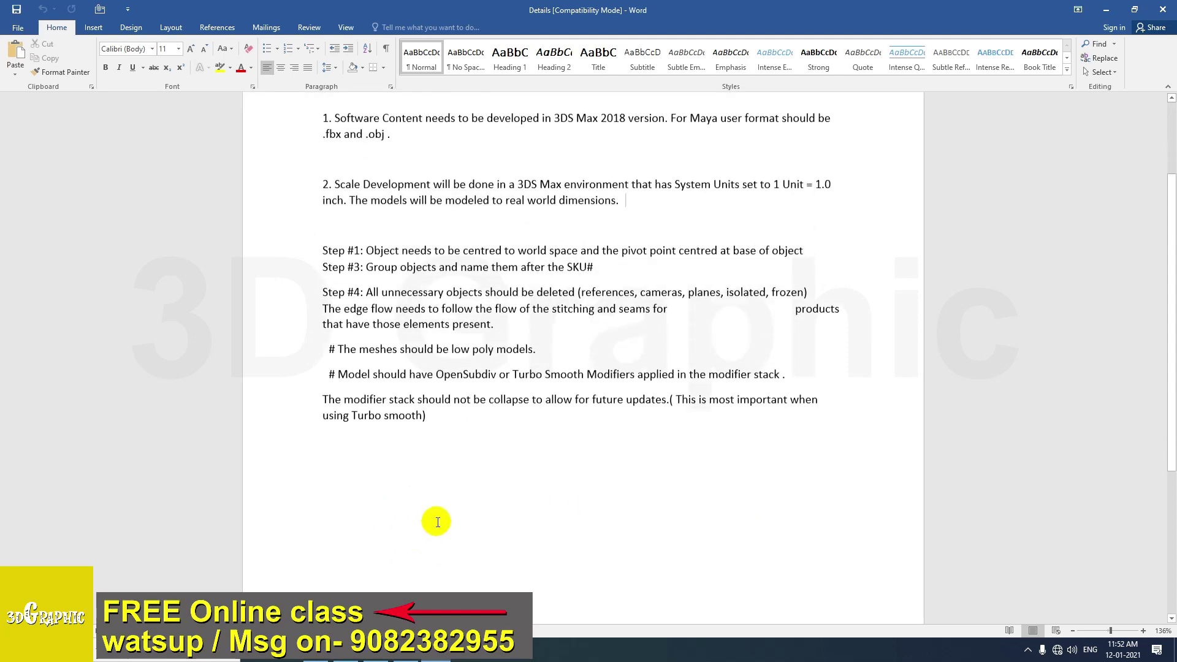
Return to the beginning of the client requirements, and bring up the Inputs folder holding the sofa reference images
scroll(450, 513, "up", 5)
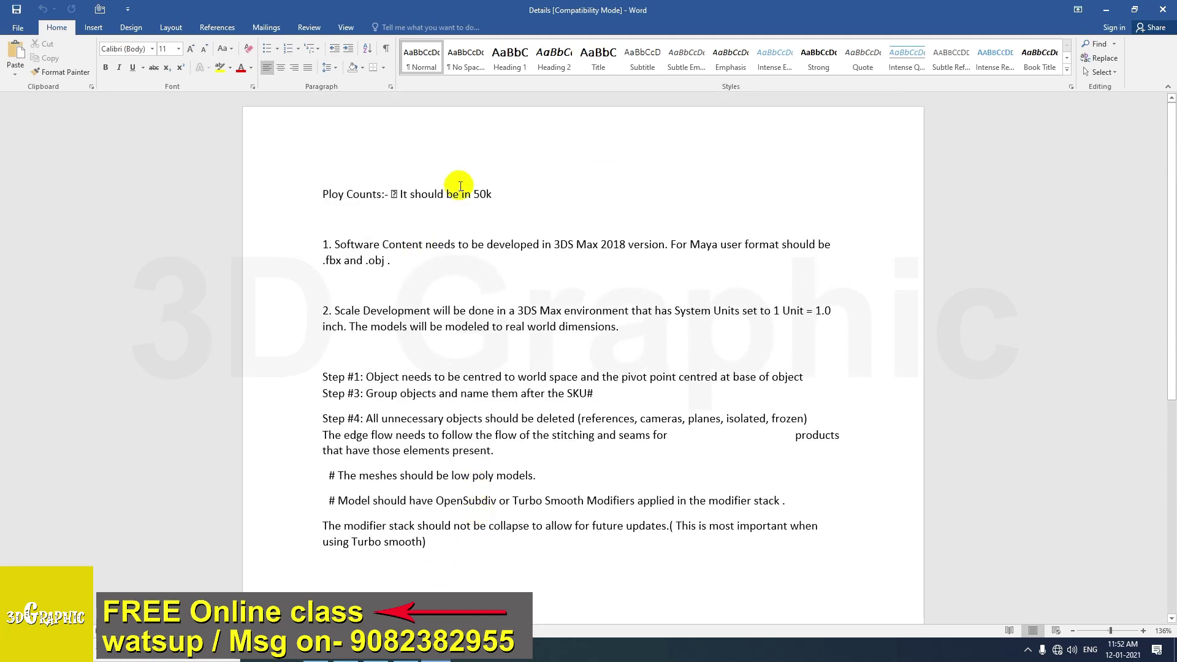
left_click(1107, 11)
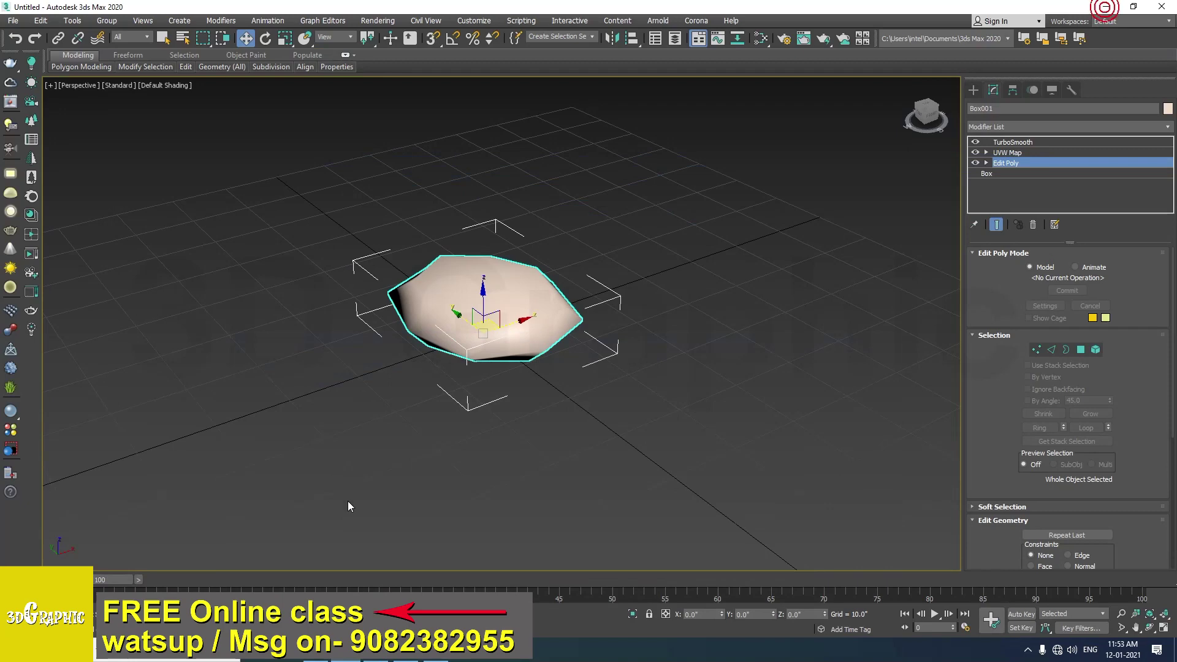
left_click(325, 659)
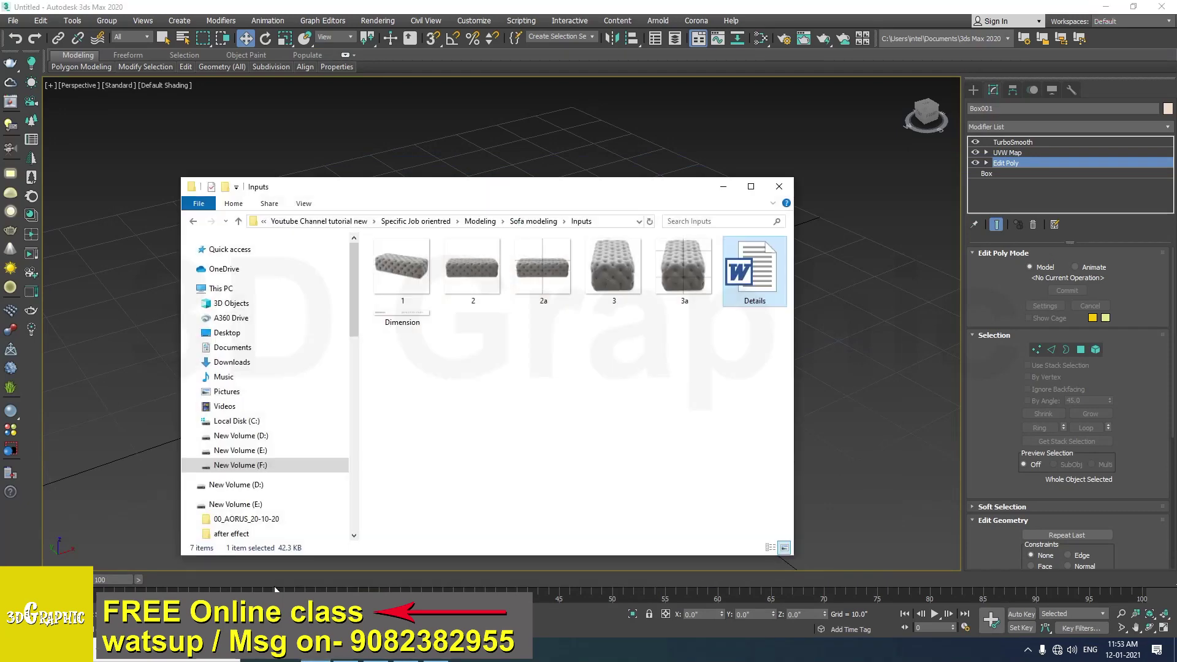
left_click(526, 272)
left_click(471, 269)
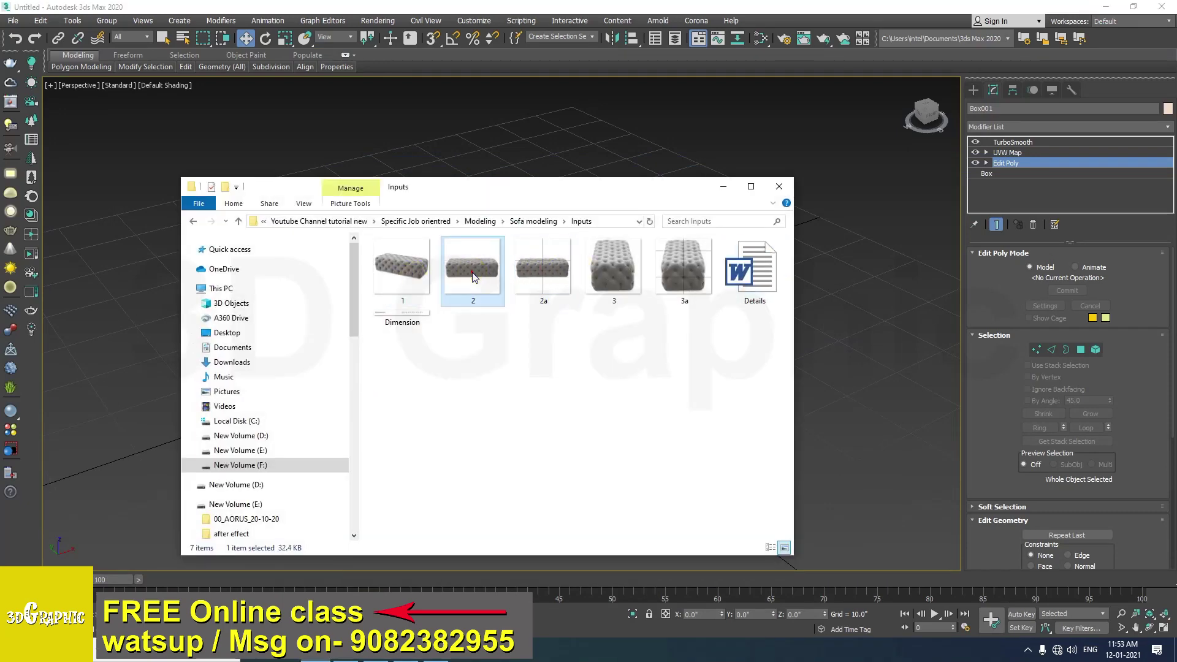
left_click_drag(486, 189, 831, 644)
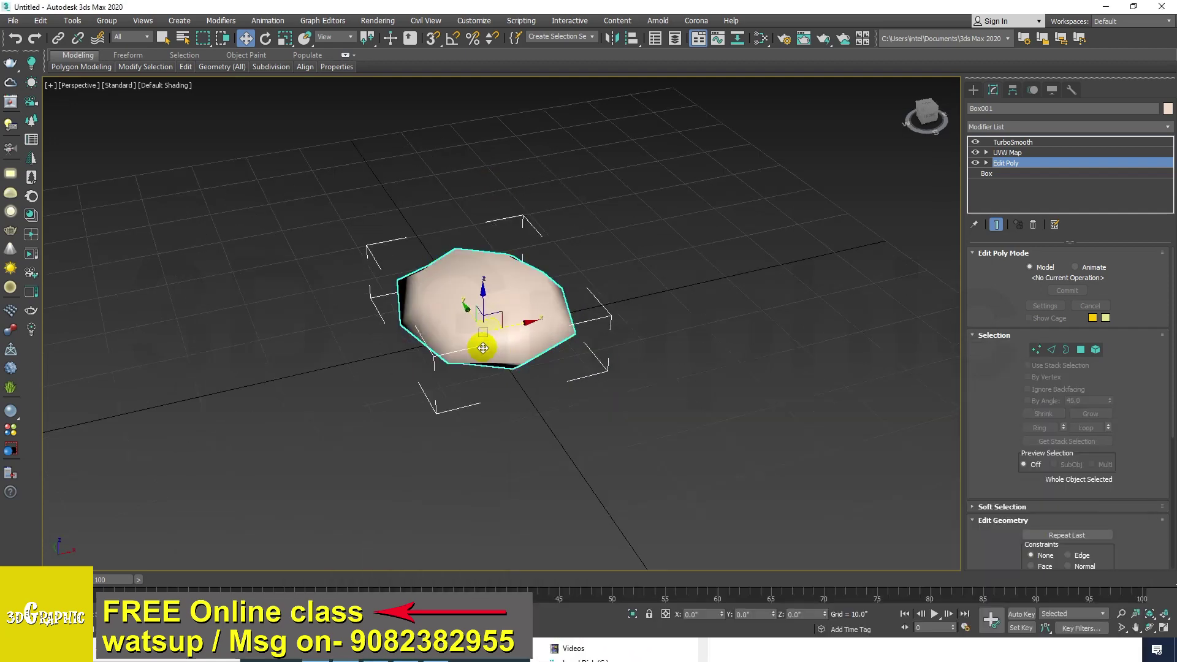
Select the smoothed test box and delete it from the scene
left_click(3, 22)
left_click(520, 381)
left_click(521, 381)
left_click(507, 323)
key("Delete")
middle_click_drag(516, 390, 631, 644, "alt")
Apply reference image 2a from the Inputs folder to the 50-inch square plane
left_click_drag(631, 644, 683, 656)
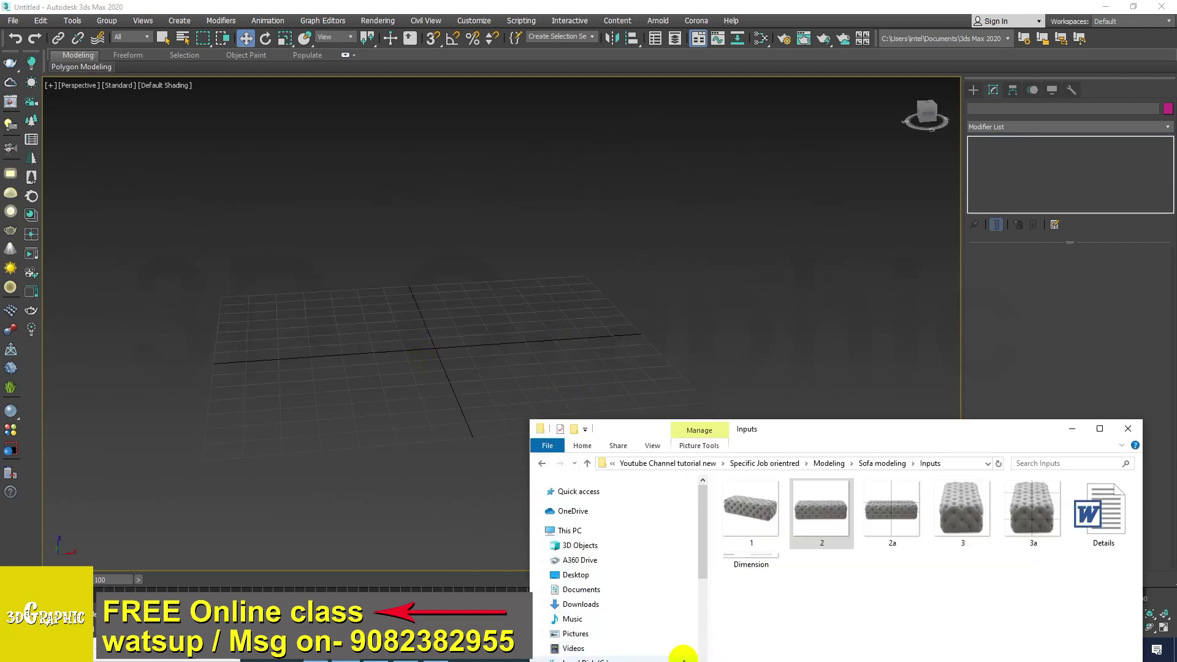
left_click(695, 325)
left_click_drag(909, 430, 882, 289)
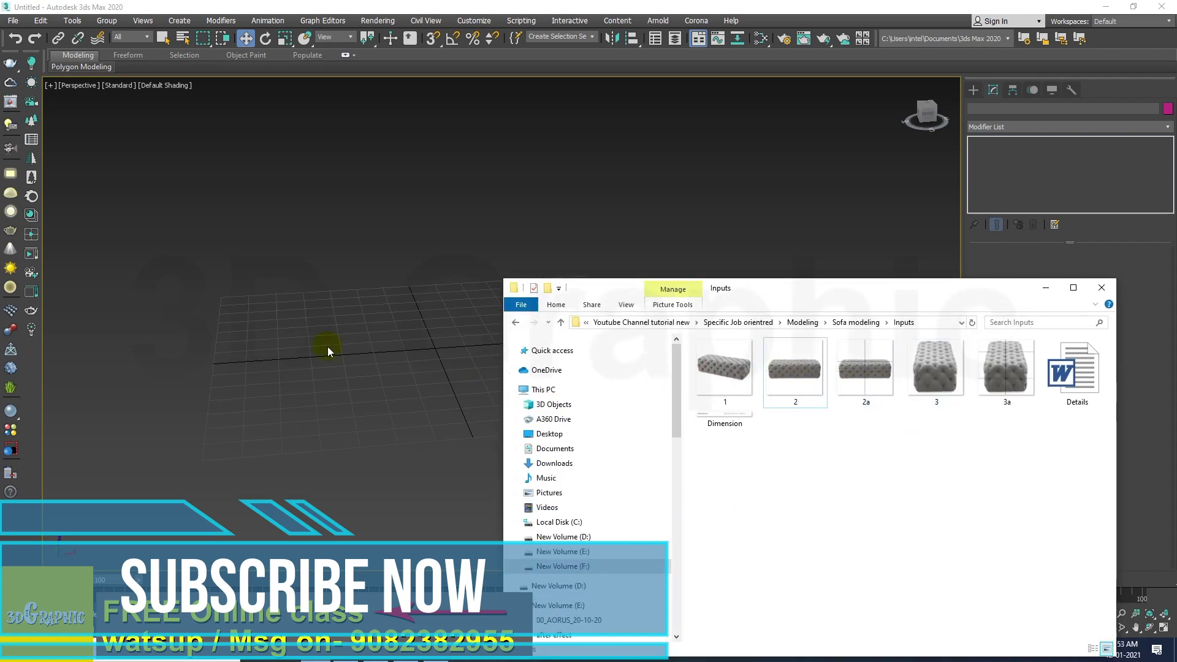
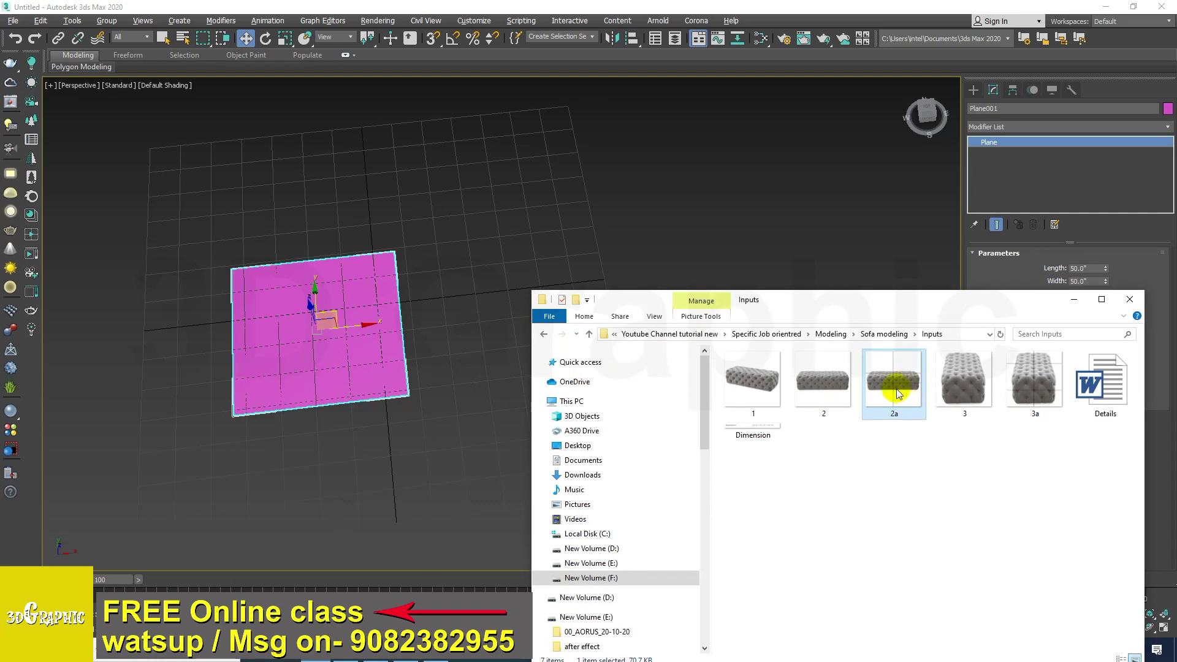
left_click_drag(901, 394, 331, 352)
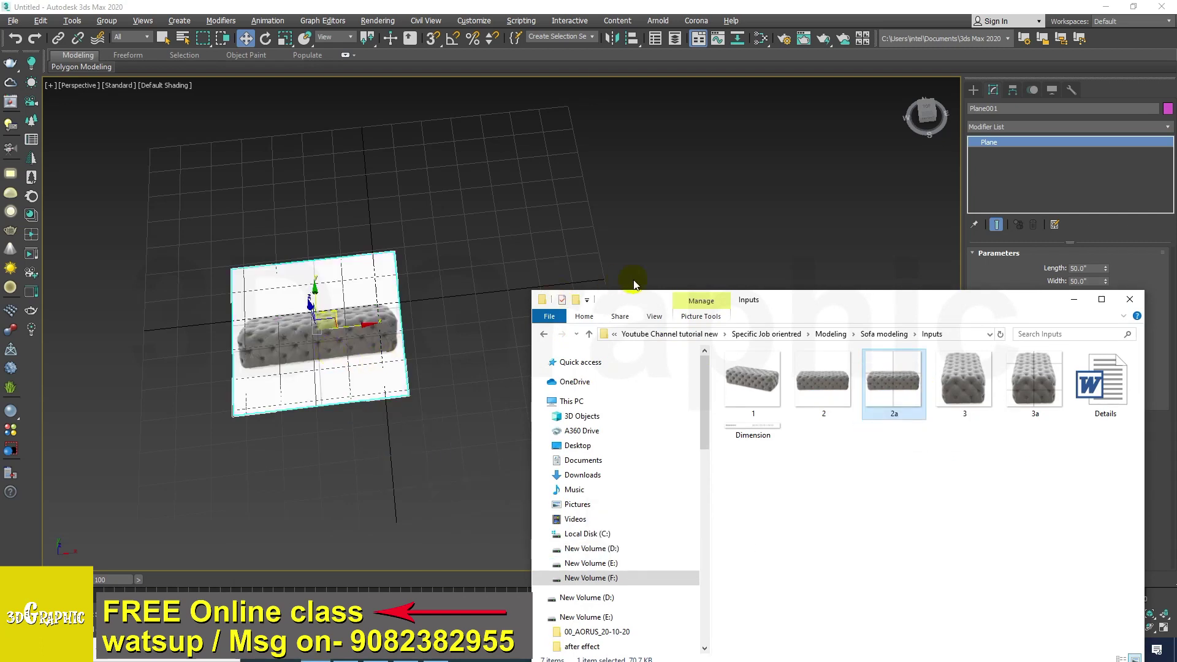
left_click_drag(646, 304, 648, 404)
Hide the viewport grid and clone the 2a reference plane along X to get a second plane beside it
middle_click_drag(429, 304, 390, 308)
key("g")
key("alt+Tab")
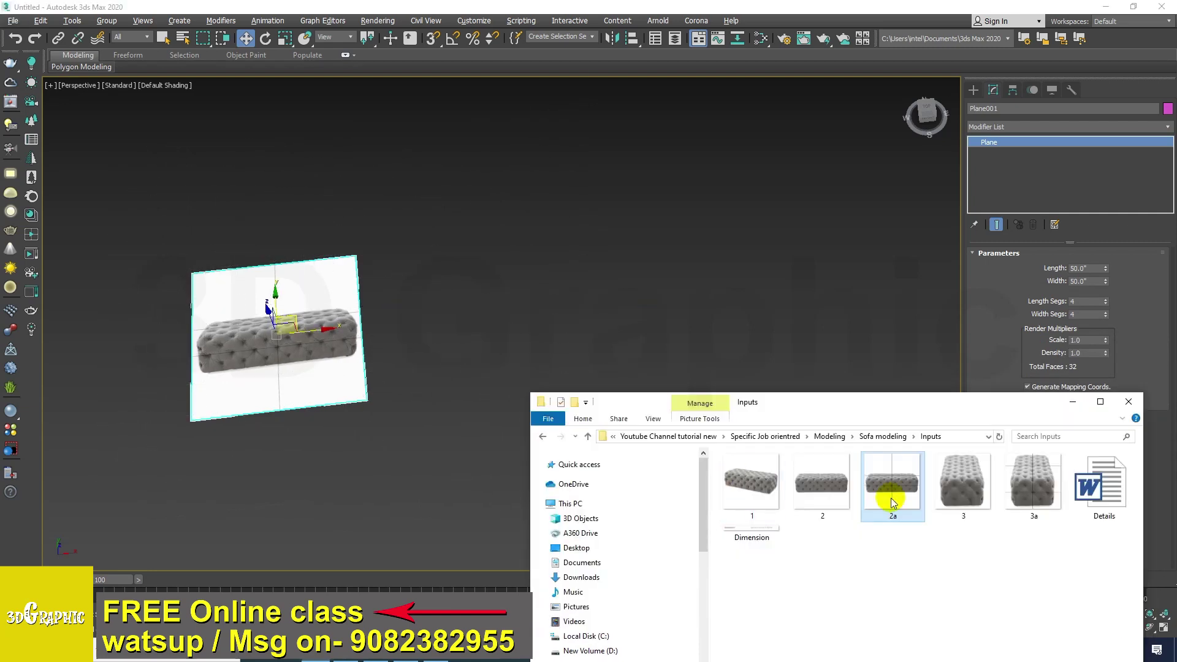
mouse_move(928, 411)
left_mouse_down()
mouse_move(947, 358)
mouse_move(911, 409)
left_mouse_up()
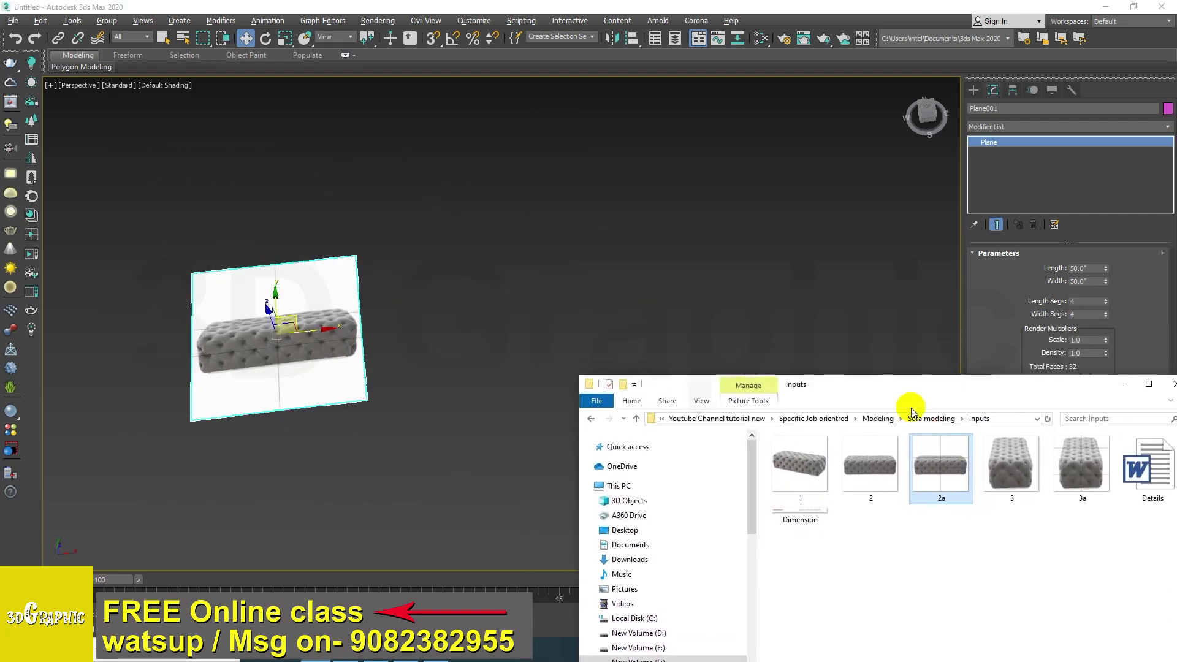
left_click(310, 336)
mouse_move(310, 336)
left_mouse_down("shift")
mouse_move(578, 315)
mouse_move(570, 339)
left_mouse_up("shift")
left_click(531, 289)
left_click(590, 377)
Apply reference image 3a from the Inputs folder to the cloned plane, and put the folder window away
key("alt+Tab")
left_click_drag(982, 385, 905, 414)
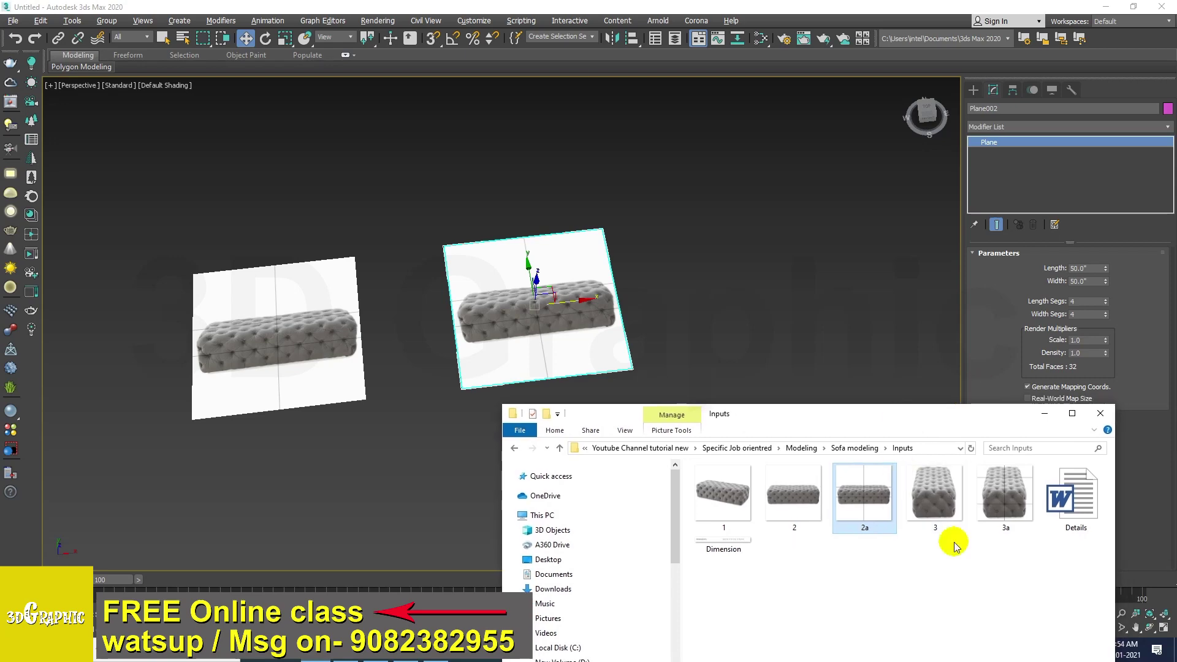
left_click_drag(1012, 507, 531, 323)
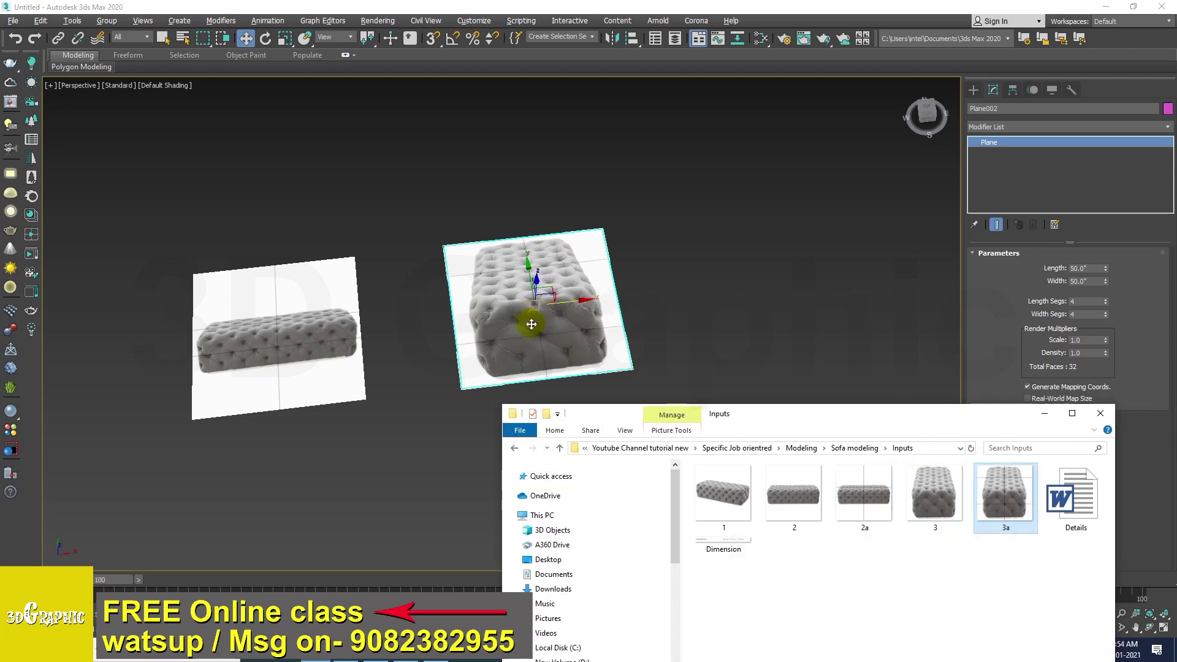
left_click(1043, 414)
Move the 3a reference plane nearer to the 2a plane and scale it down to suit the sofa in image 2a
scroll(469, 403, "up", 5)
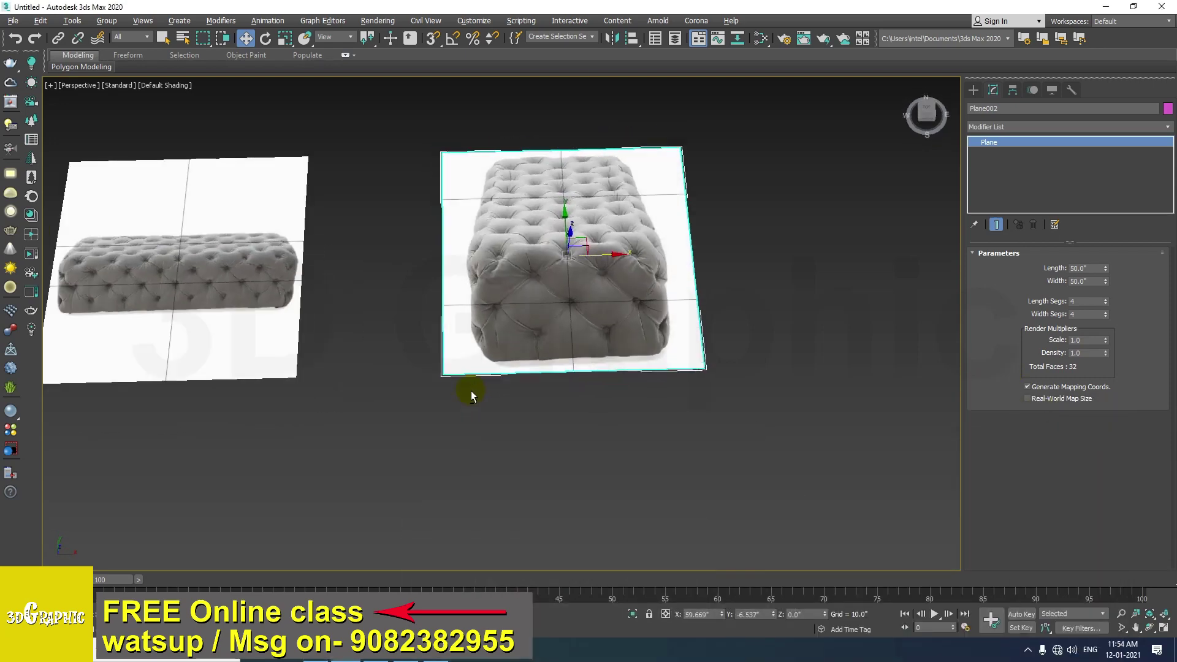
middle_click_drag(469, 403, 439, 447, "alt")
scroll(451, 421, "down", 3)
scroll(423, 417, "up", 4)
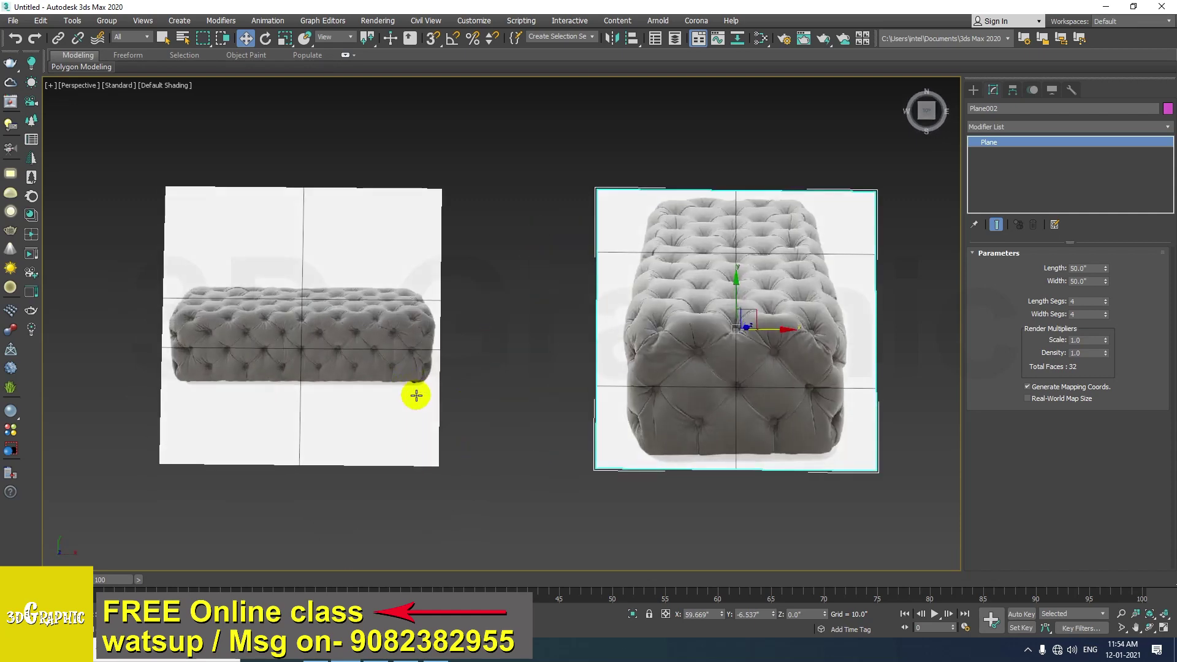
left_click_drag(736, 360, 557, 359)
key("r")
key("w")
left_click_drag(584, 298, 610, 337)
middle_click_drag(492, 390, 551, 348, "alt")
middle_click_drag(550, 348, 457, 374, "alt")
scroll(542, 367, "up", 2)
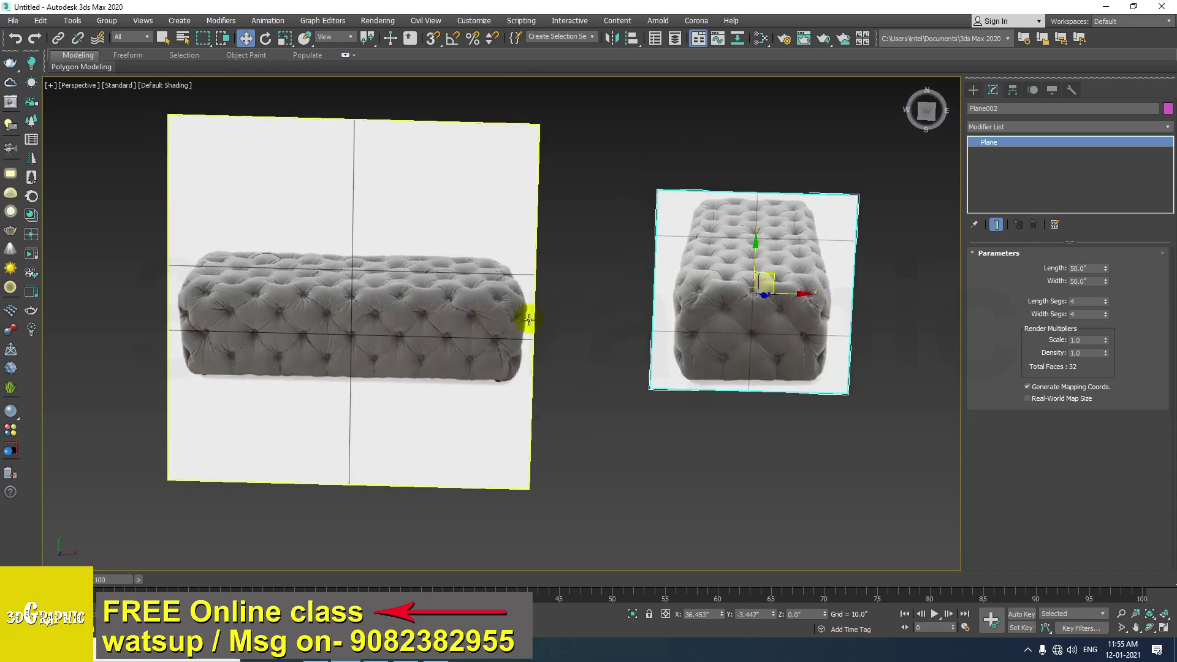
Show the grid again, select both reference planes and stand them upright by rotating them 90 degrees about X with angle snap on
scroll(518, 360, "down", 3)
middle_click_drag(515, 359, 575, 329, "alt")
left_click_drag(738, 334, 518, 490)
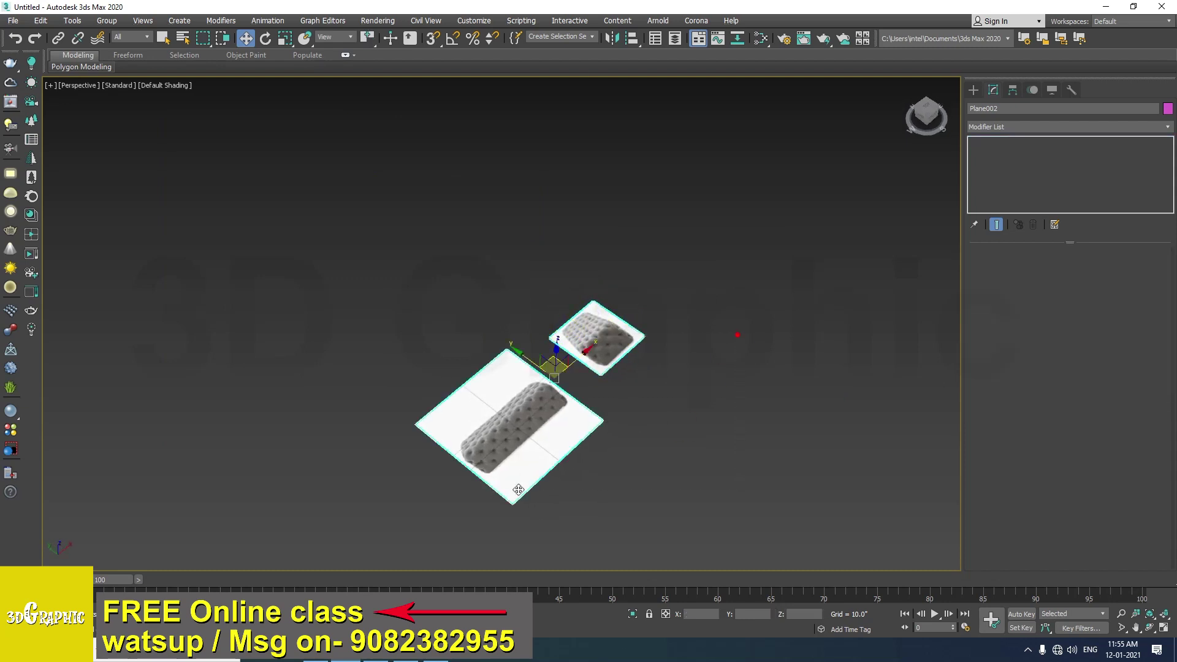
key("g")
middle_click_drag(596, 402, 591, 385, "alt")
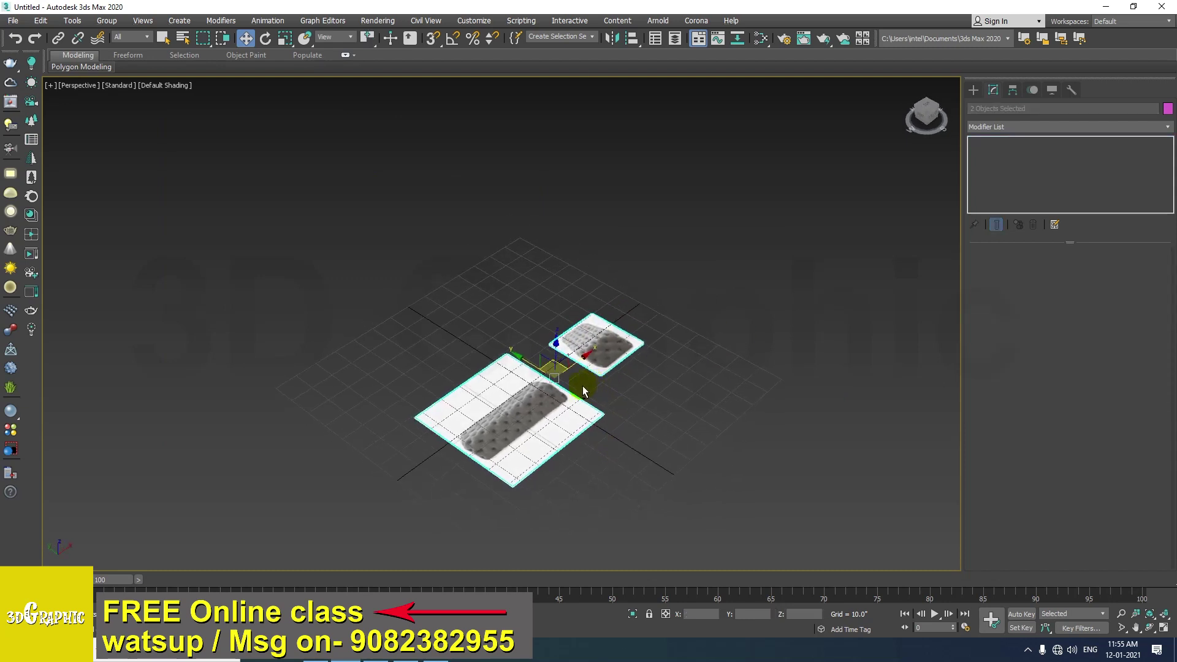
key("e")
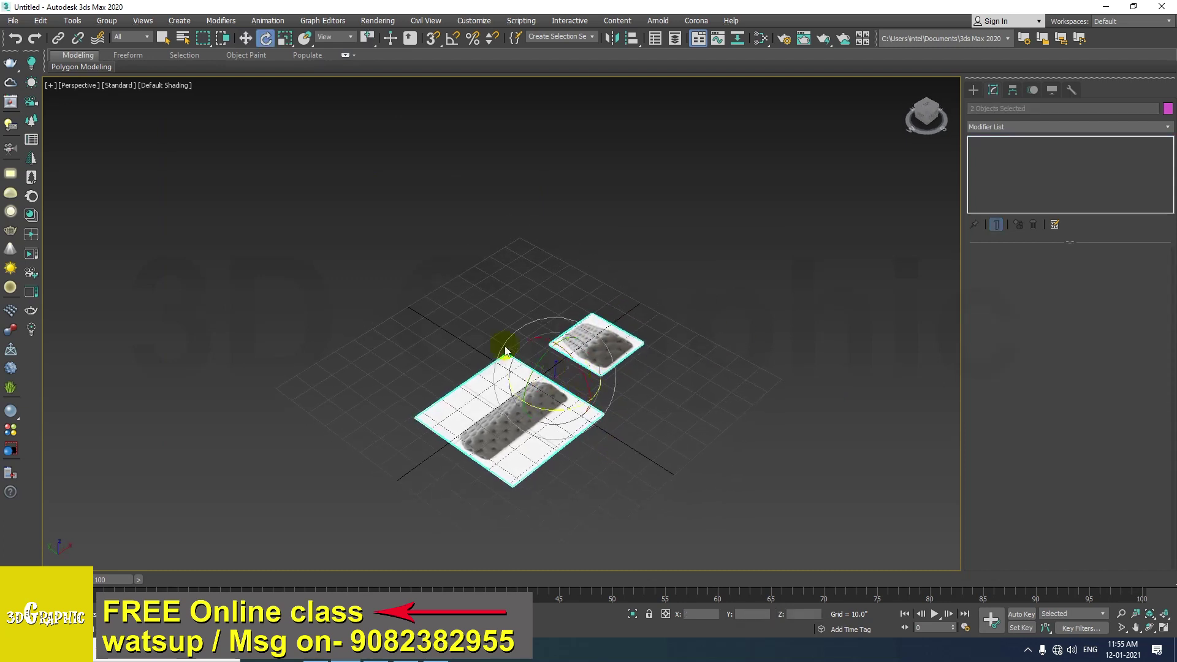
left_click(452, 39)
left_click_drag(539, 369, 574, 415)
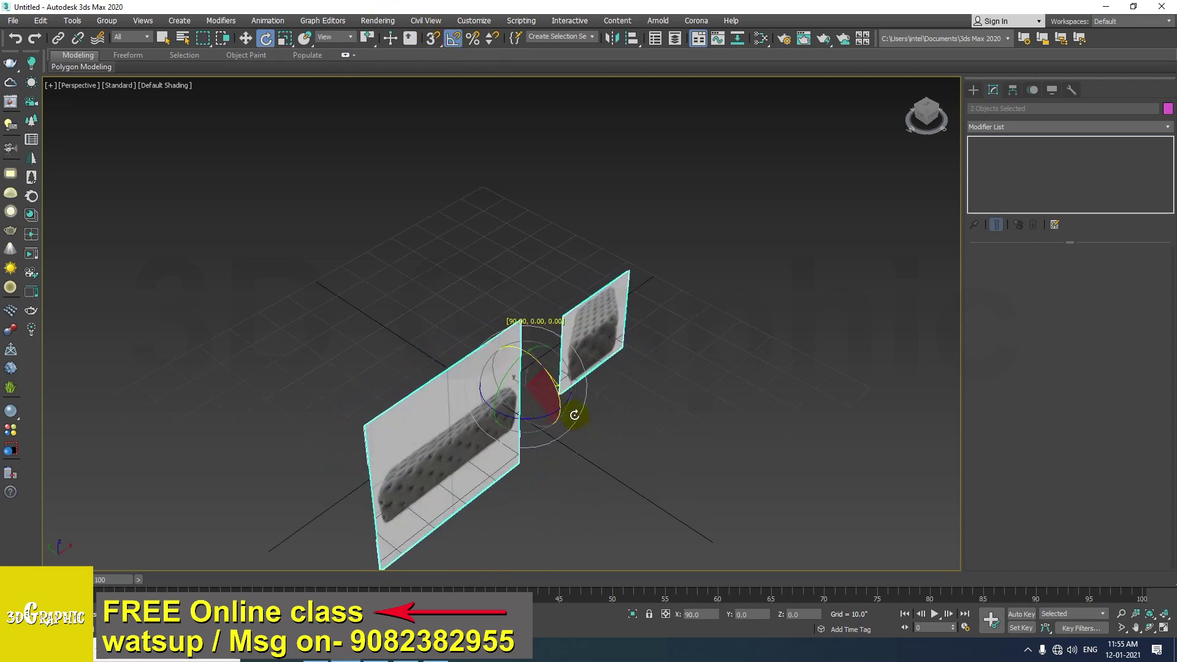
key("w")
middle_click_drag(575, 415, 433, 319, "alt")
Raise both reference planes along the vertical axis in the Front view, and return to the perspective view
key("f")
key("z")
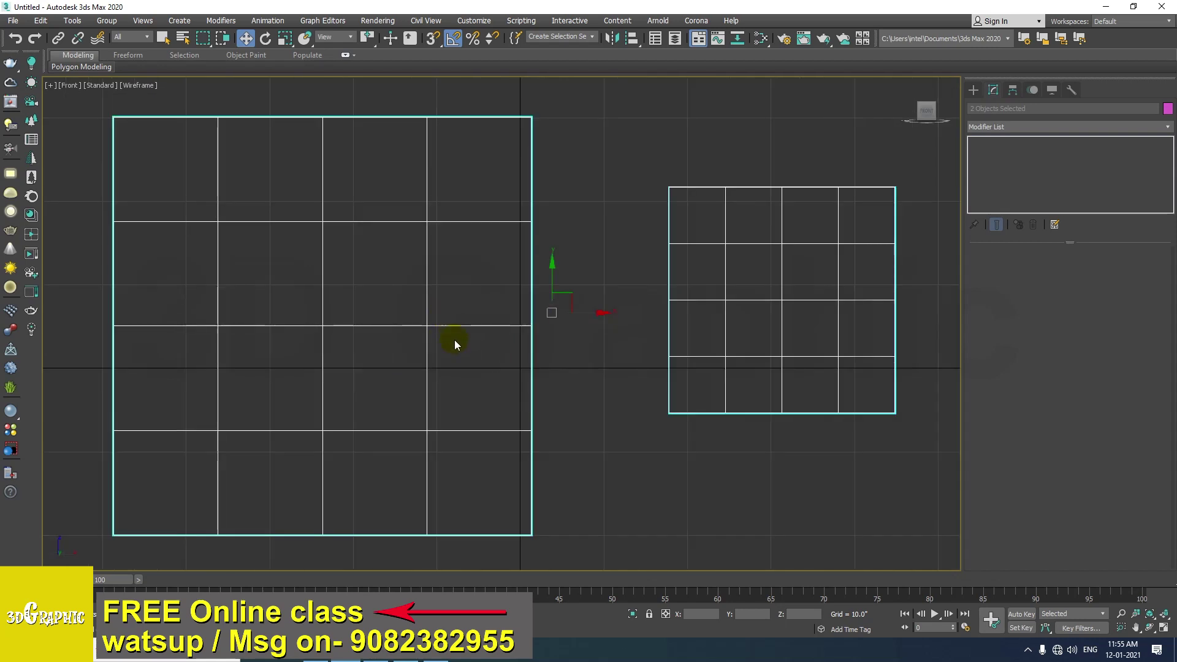
left_click_drag(554, 277, 551, 229)
key("p")
key("z")
middle_click_drag(561, 230, 539, 356, "alt")
scroll(525, 310, "down", 5)
scroll(484, 325, "up", 4)
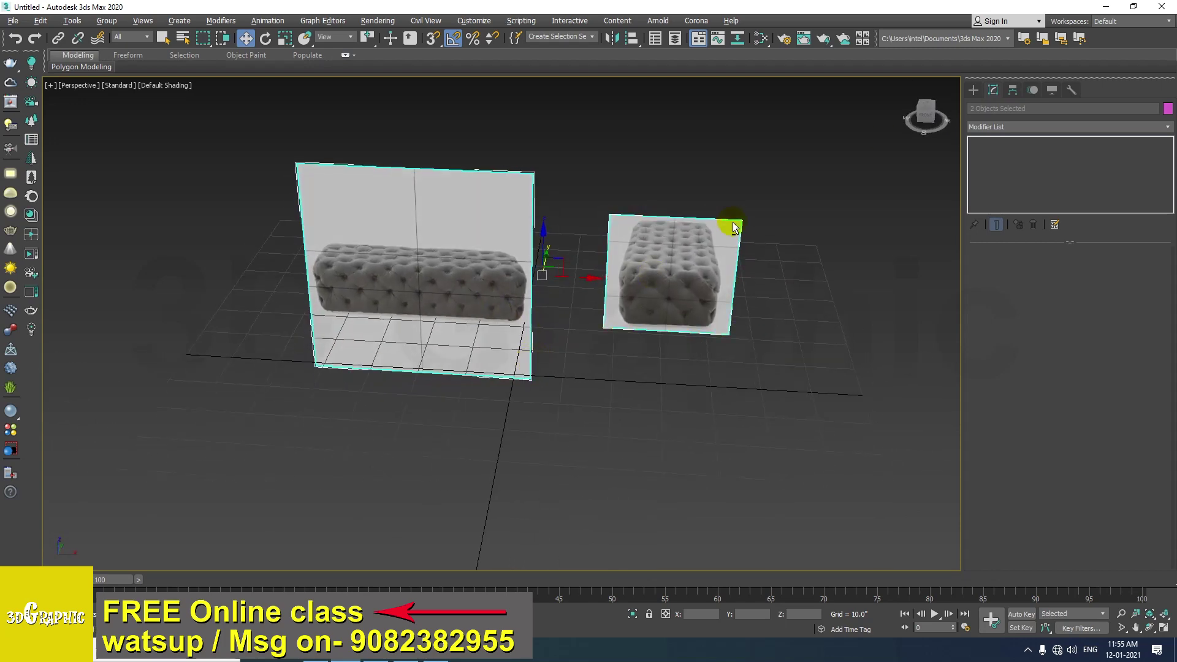
Create a box about 23.4 inches long, 51 inches wide and 13.9 inches high in front of the 2a reference plane
left_click(974, 90)
left_click(1042, 164)
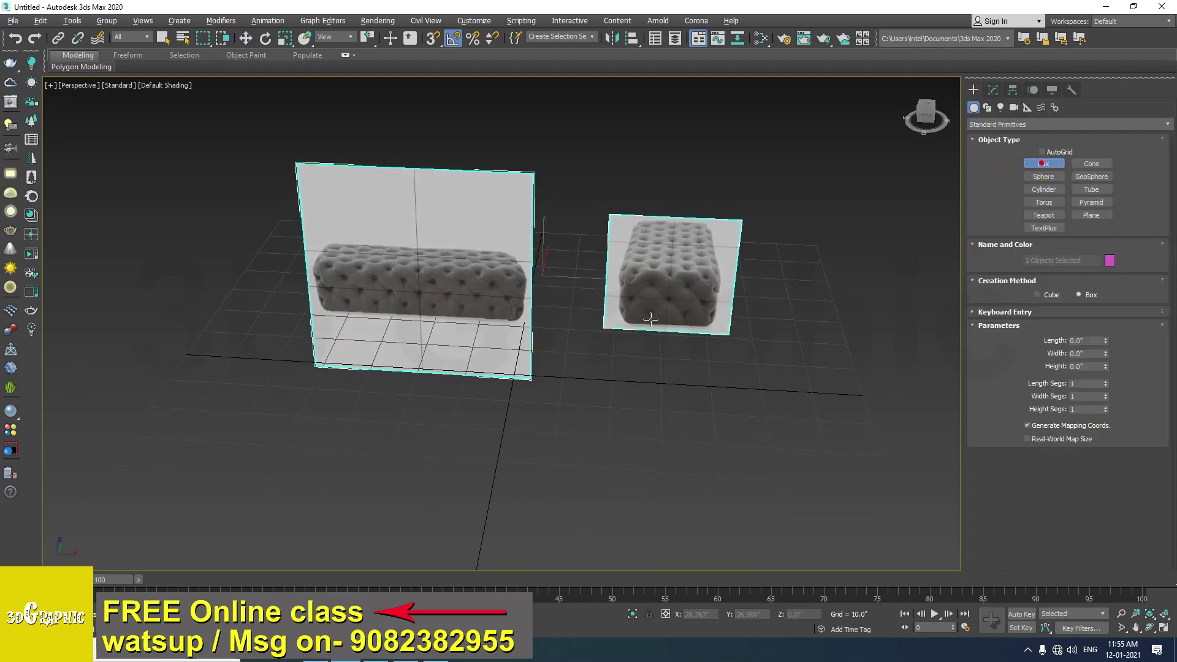
middle_click_drag(638, 316, 354, 354, "alt")
left_click_drag(319, 333, 554, 417)
left_click(533, 355)
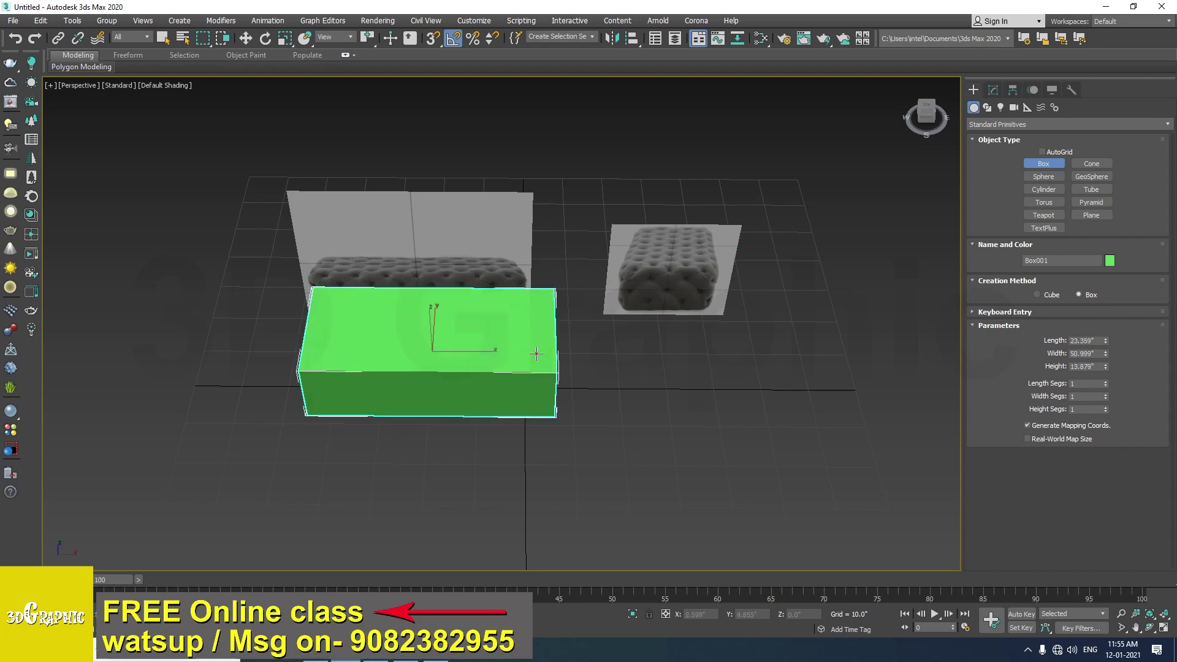
key("w")
middle_click_drag(531, 365, 472, 456, "alt")
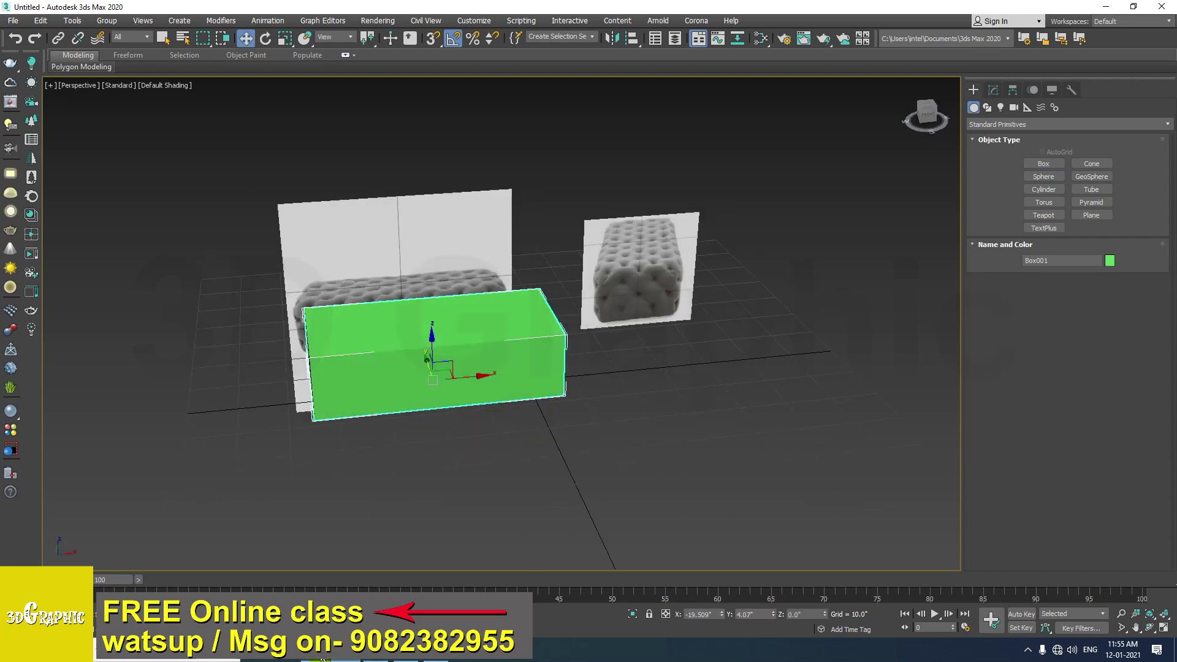
Open the Dimension image from the Inputs folder and read the sofa's overall size
left_click(322, 659)
left_click_drag(924, 424, 806, 375)
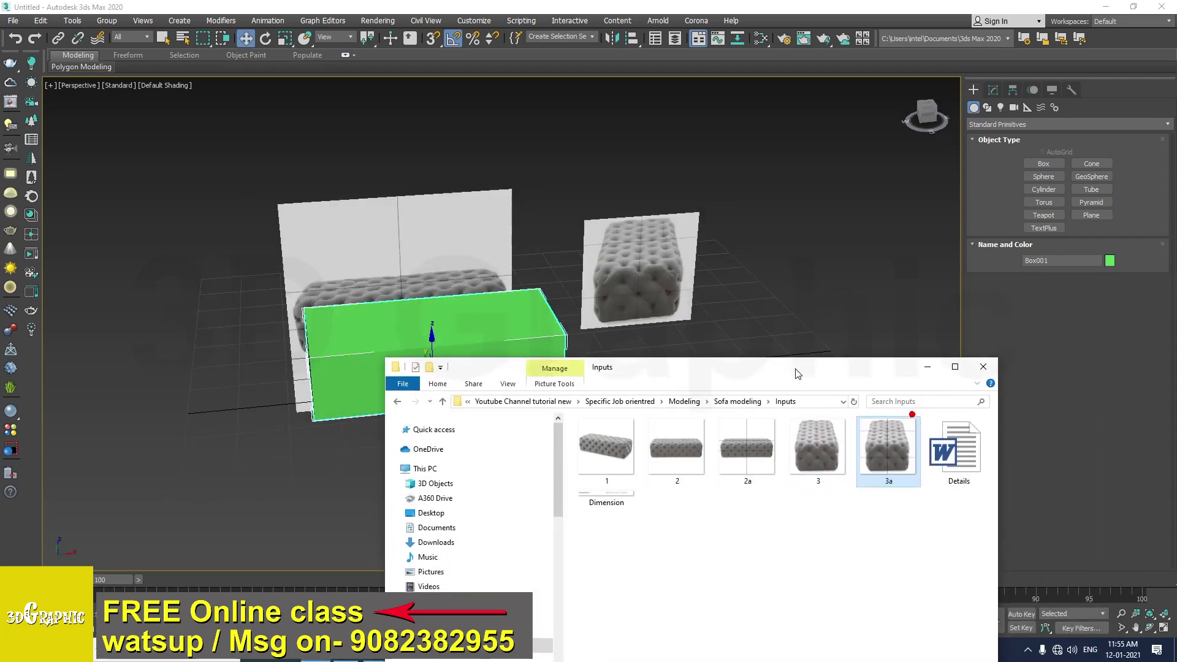
double_click(614, 493)
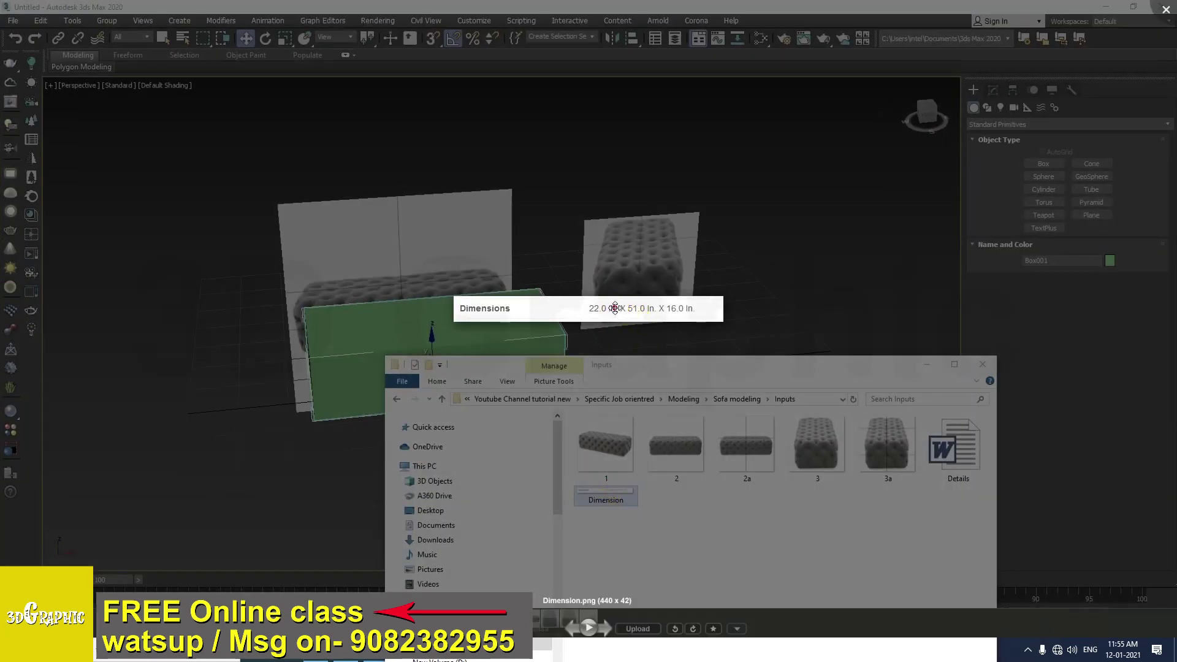
left_click(596, 311)
left_click(810, 247)
left_click(927, 364)
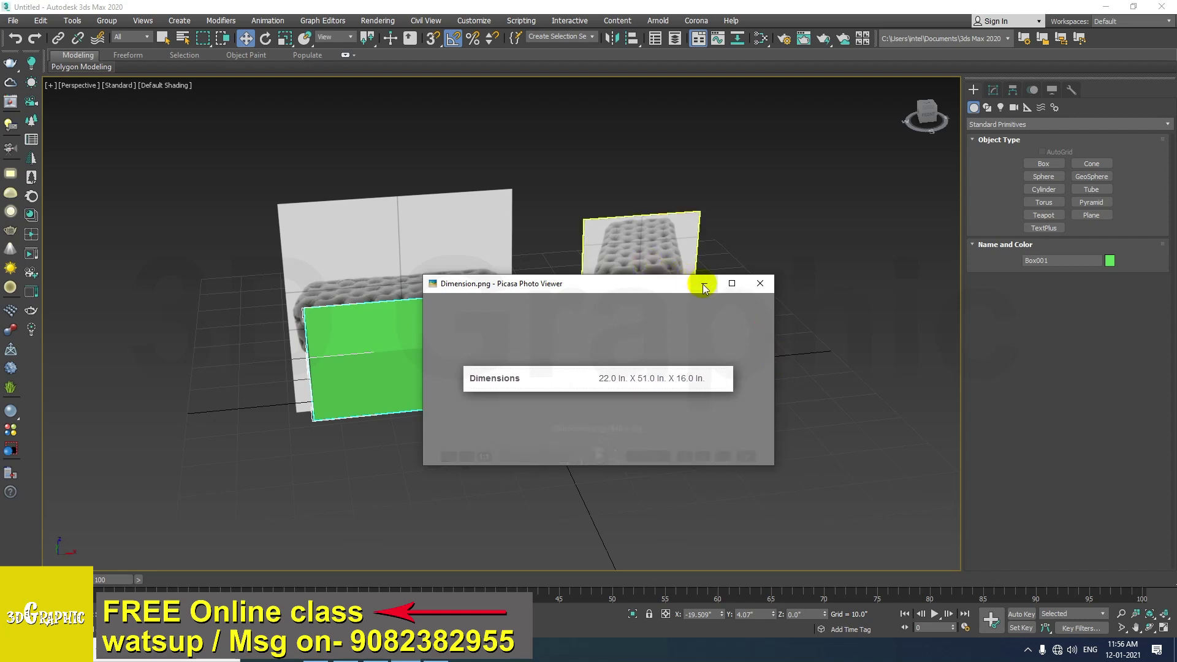
left_click(703, 283)
Set the box's length to 22 inches, width to 51 inches and height to 16 inches
left_click(993, 90)
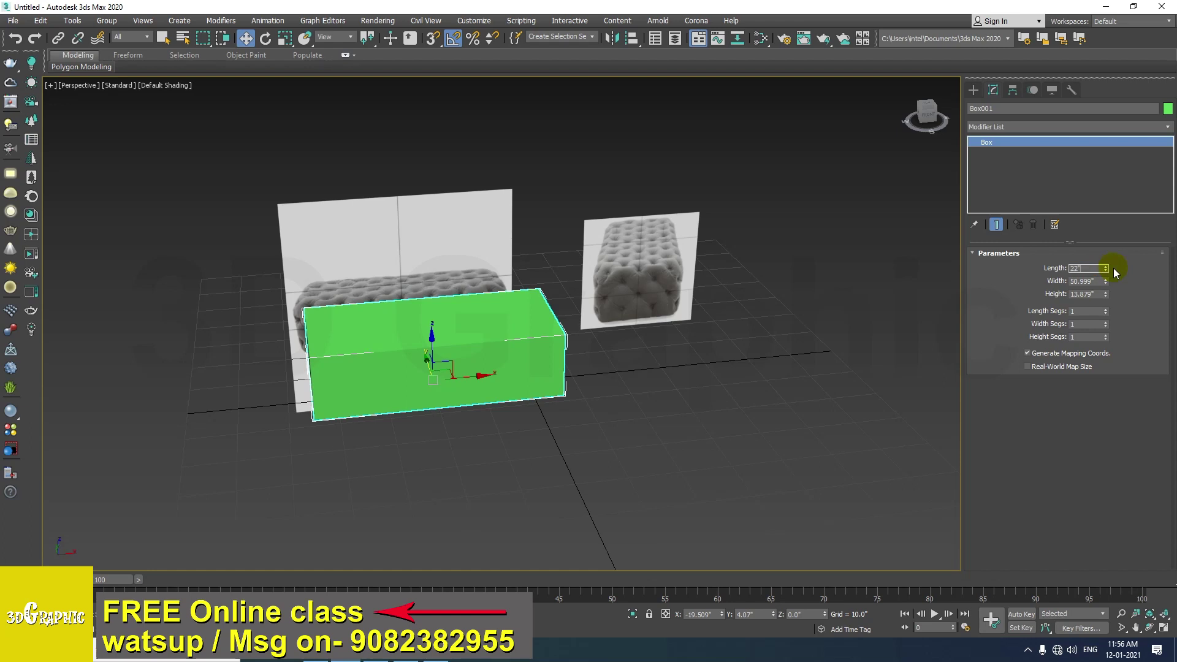
key("Tab")
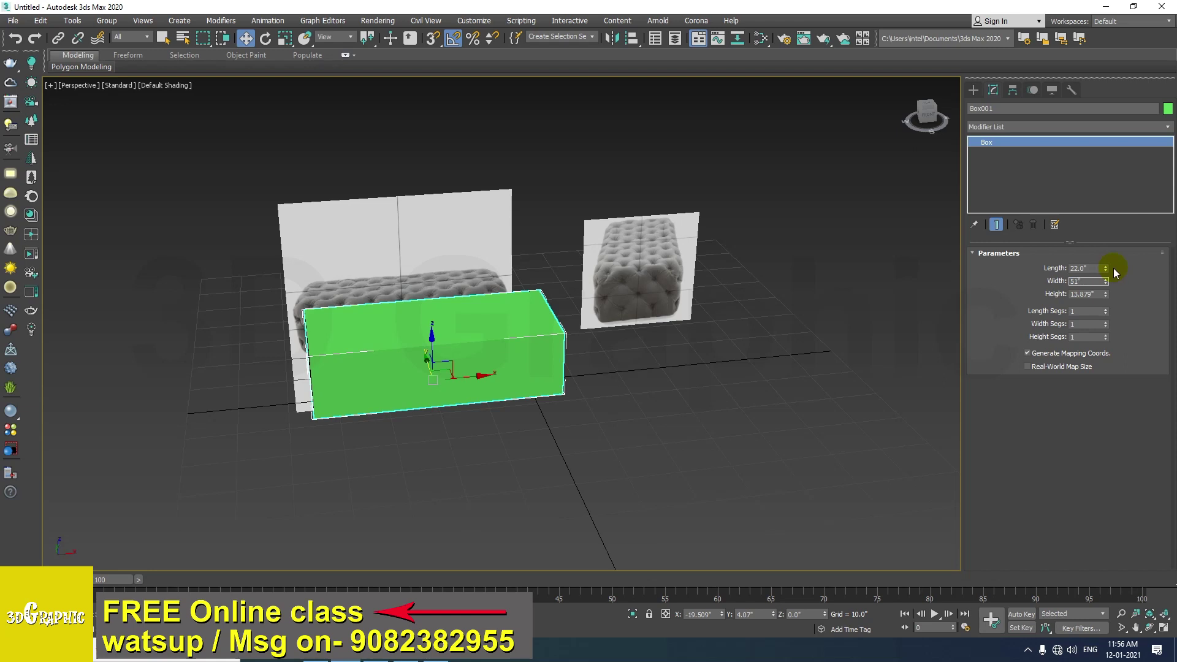
key("Tab")
key("alt+Tab")
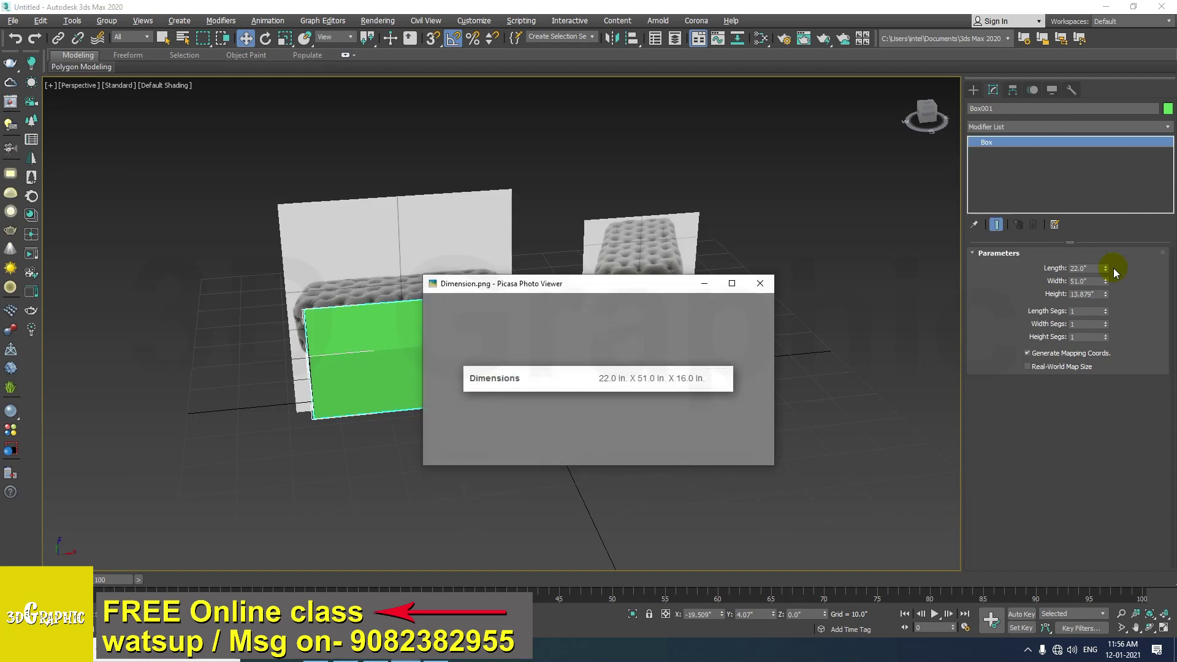
key("alt+Tab")
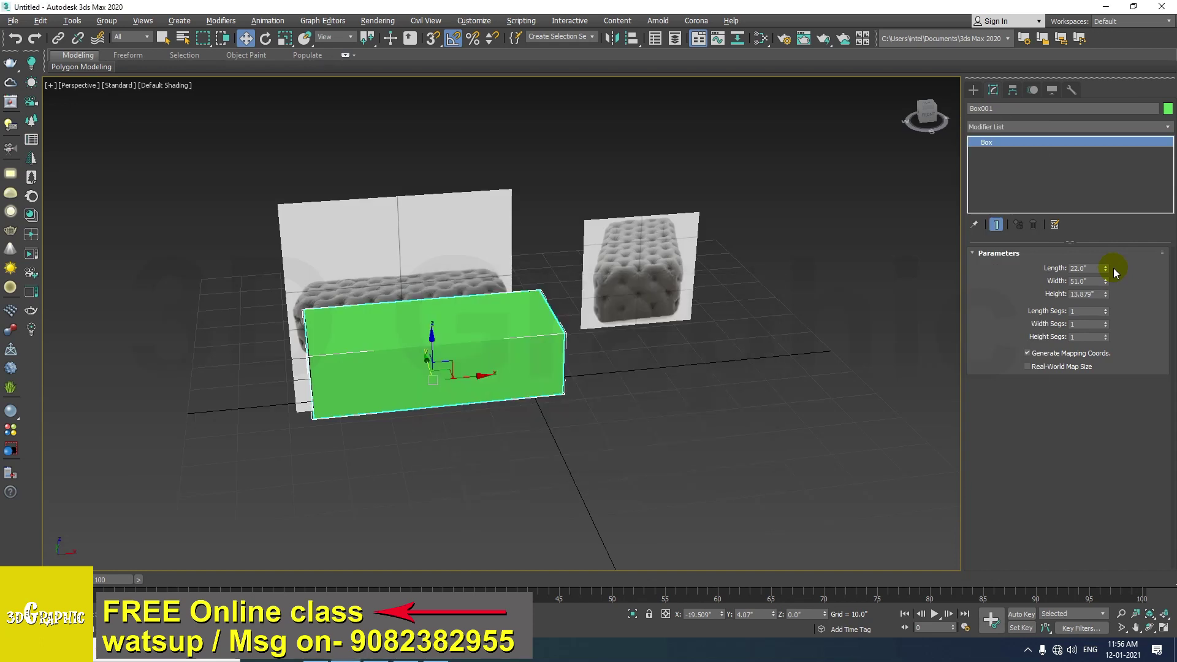
double_click(1096, 295)
key("Return")
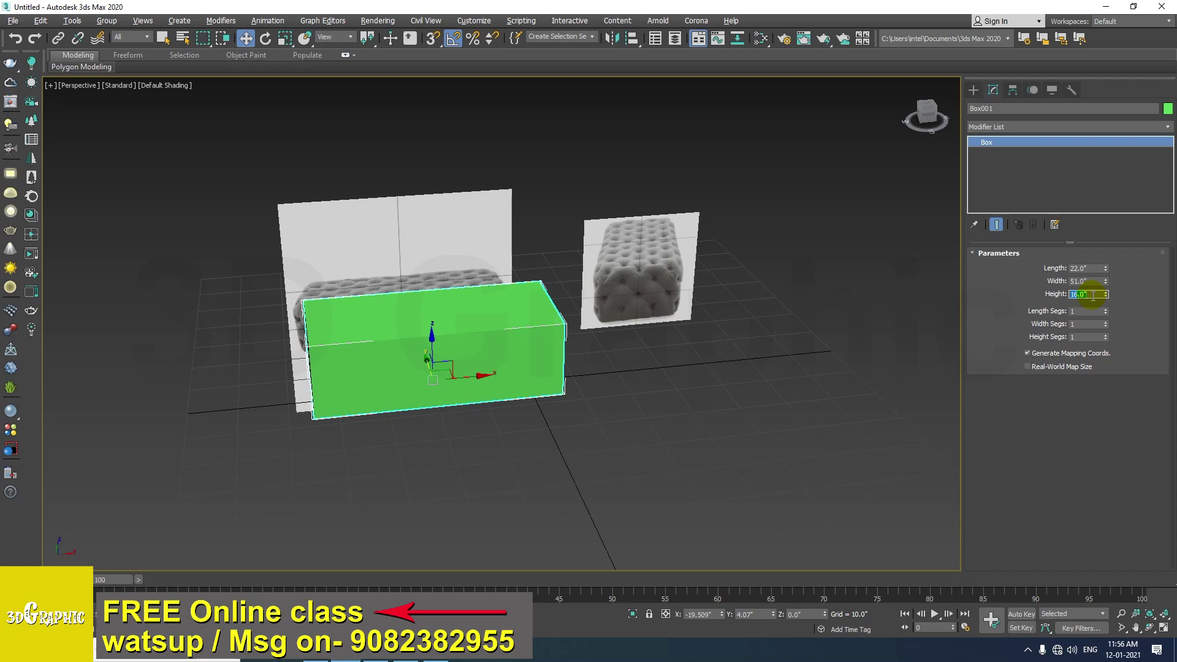
Turn on see-through display for the box so the reference image can be compared through it
middle_click_drag(558, 394, 552, 428, "alt")
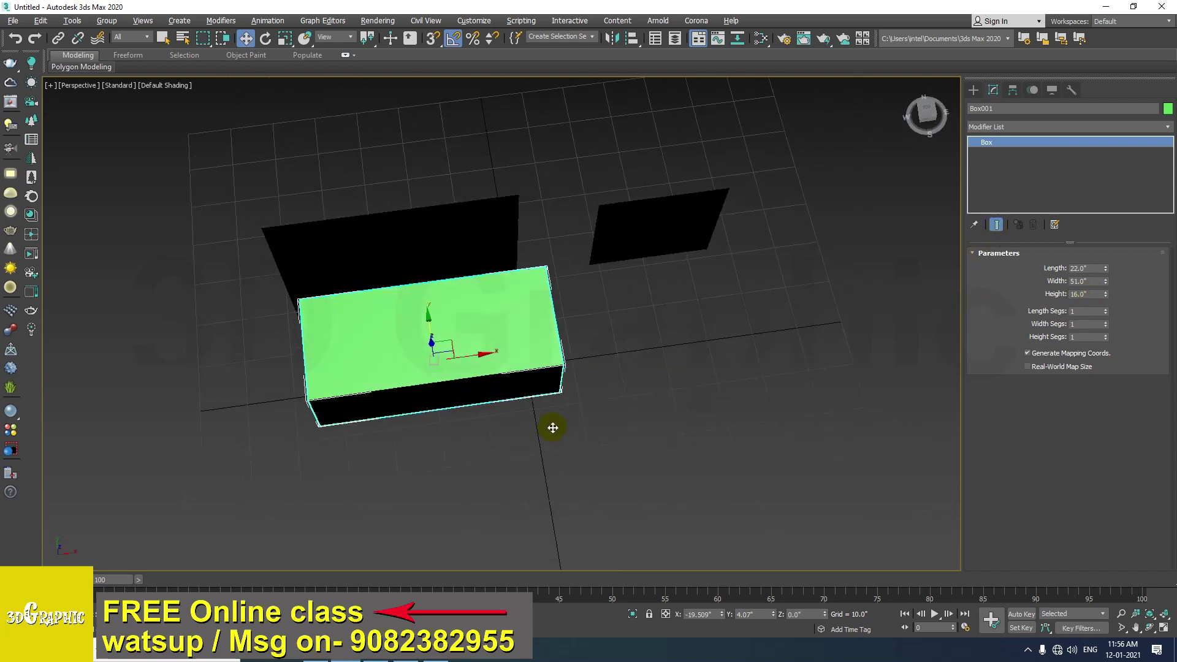
scroll(494, 397, "up", 3)
middle_click_drag(494, 397, 484, 368, "alt")
left_click(358, 293)
left_click(478, 370)
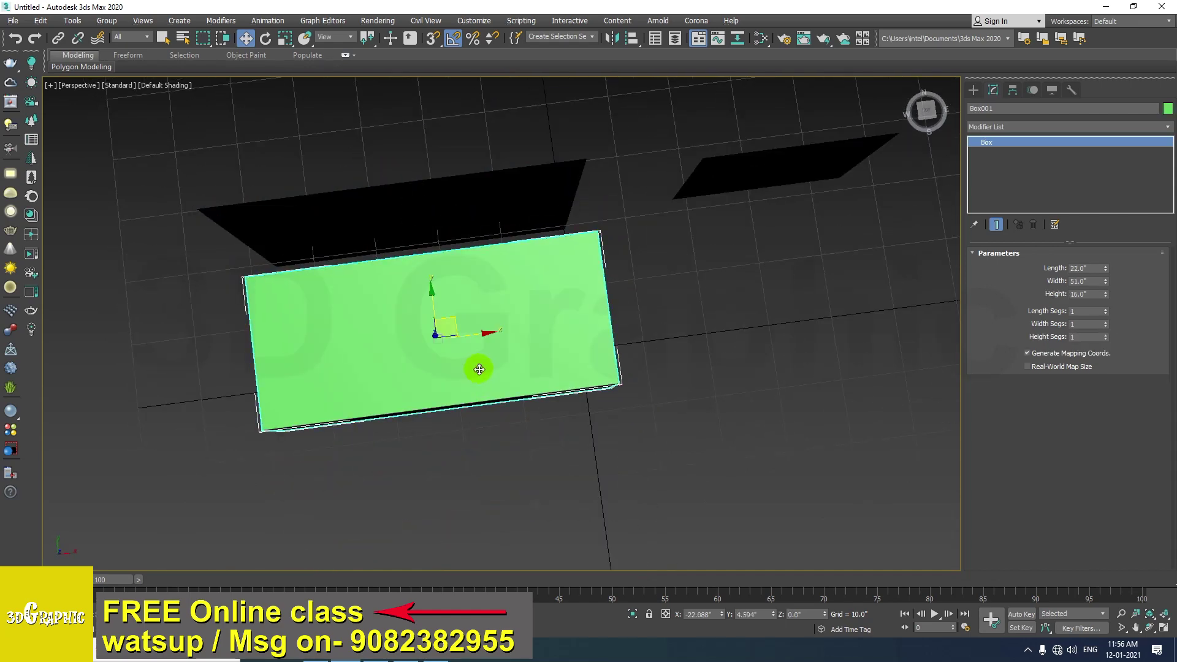
key("alt+x")
middle_click_drag(475, 366, 442, 309, "alt")
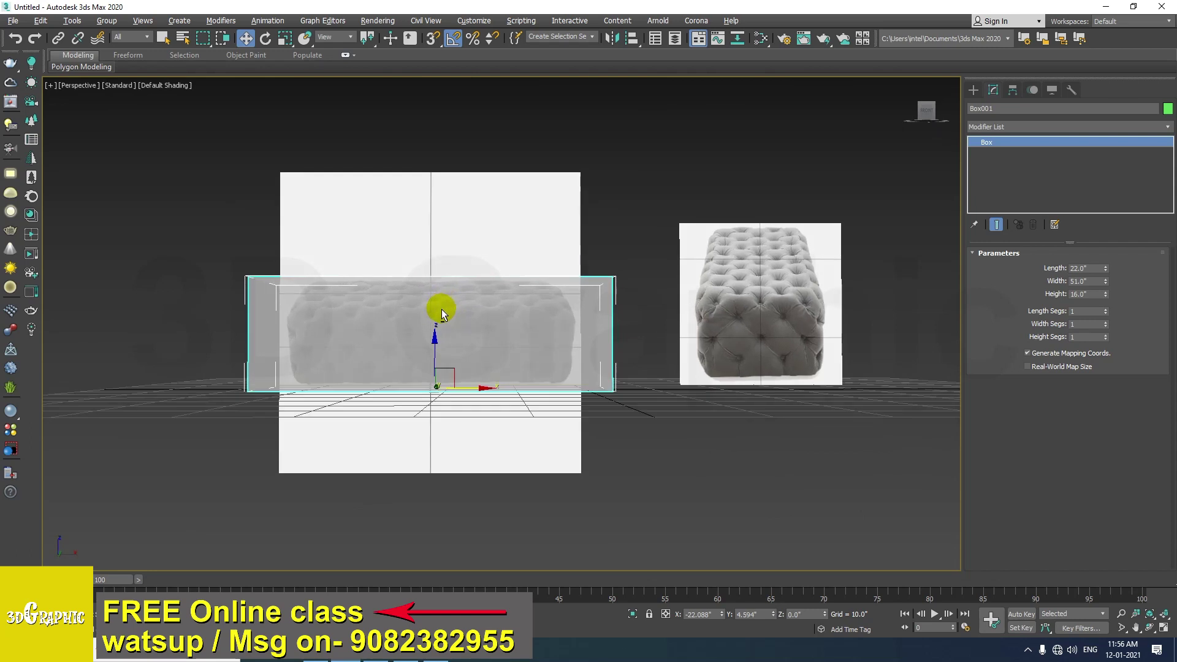
In the Front view, enlarge the front reference plane and reposition it so its sofa picture roughly covers the box
key("f")
scroll(438, 281, "up", 1)
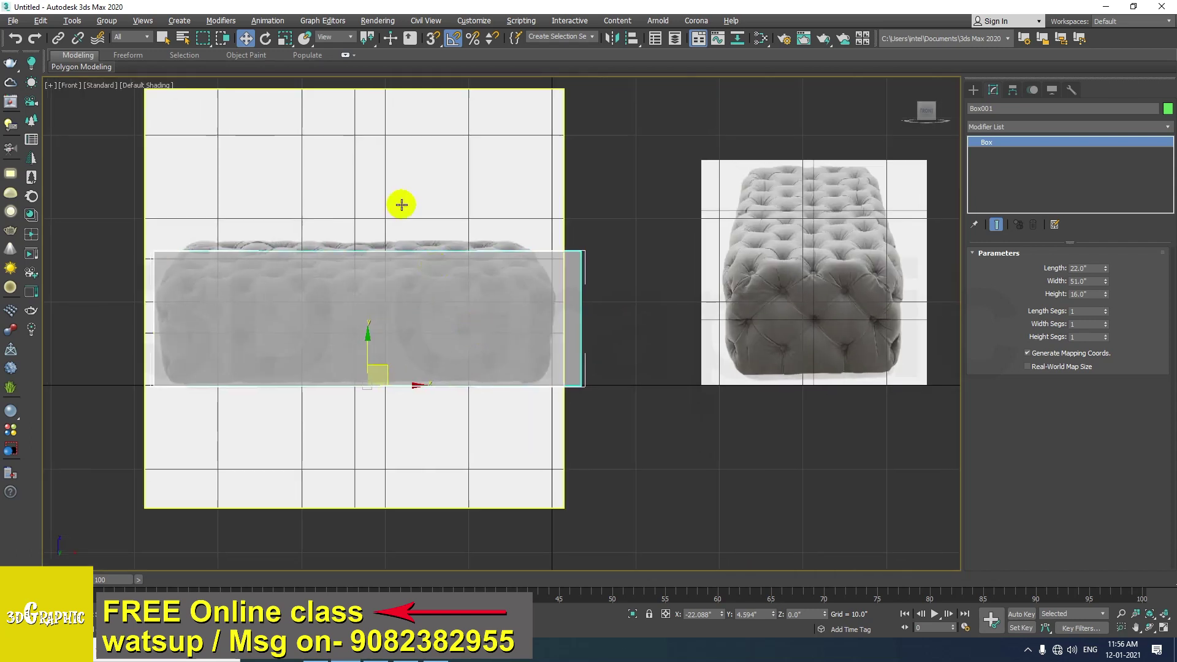
left_click(399, 195)
mouse_move(371, 283)
left_mouse_down()
mouse_move(400, 232)
mouse_move(376, 286)
mouse_move(370, 269)
mouse_move(383, 259)
mouse_move(382, 270)
left_mouse_up()
key("r")
key("w")
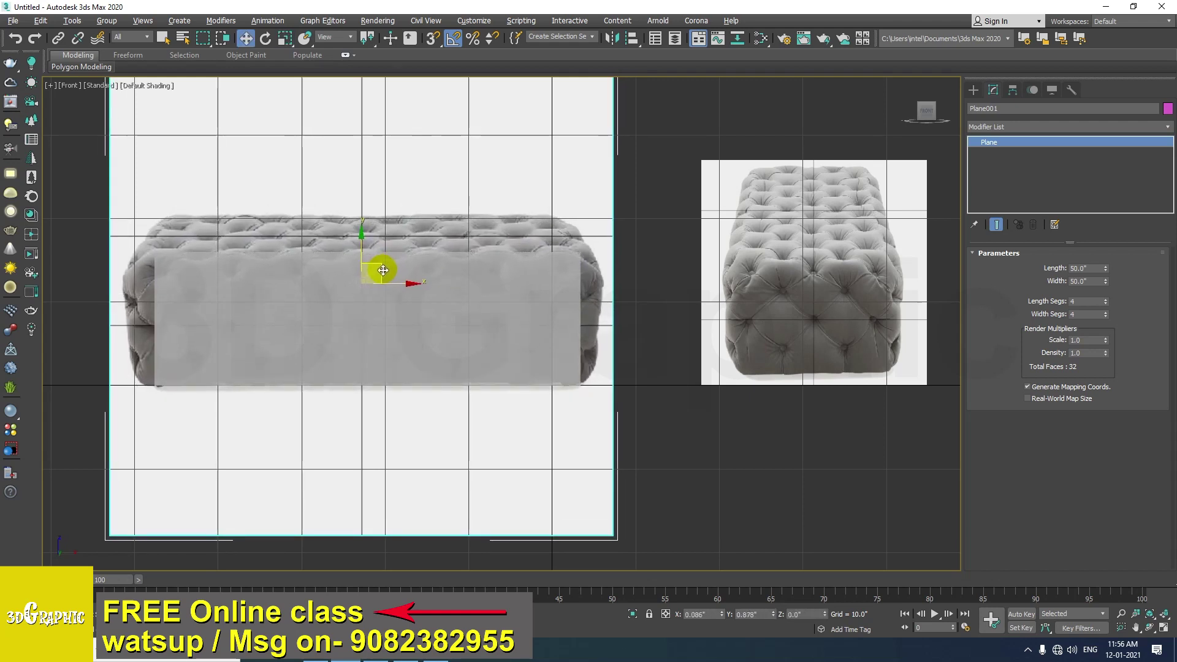
key("r")
left_click_drag(374, 282, 417, 275)
key("w")
Fine-tune the front reference plane's scale and position until the pictured sofa's front face lines up with the box
left_click(347, 178)
key("r")
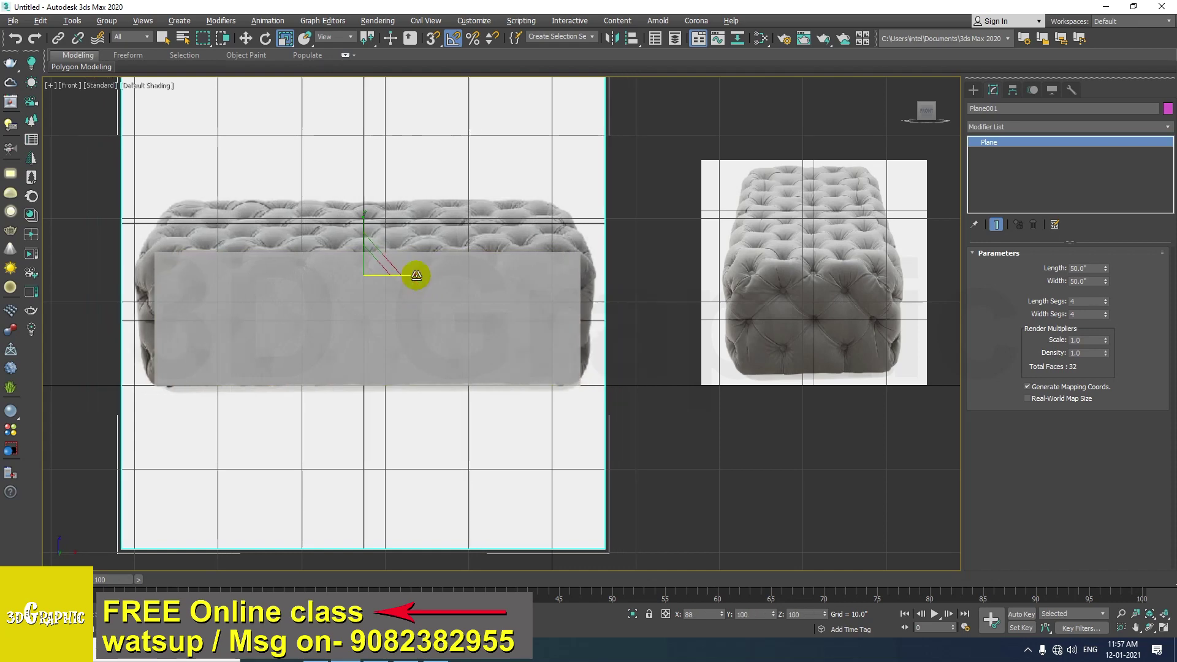
left_click_drag(364, 218, 364, 218)
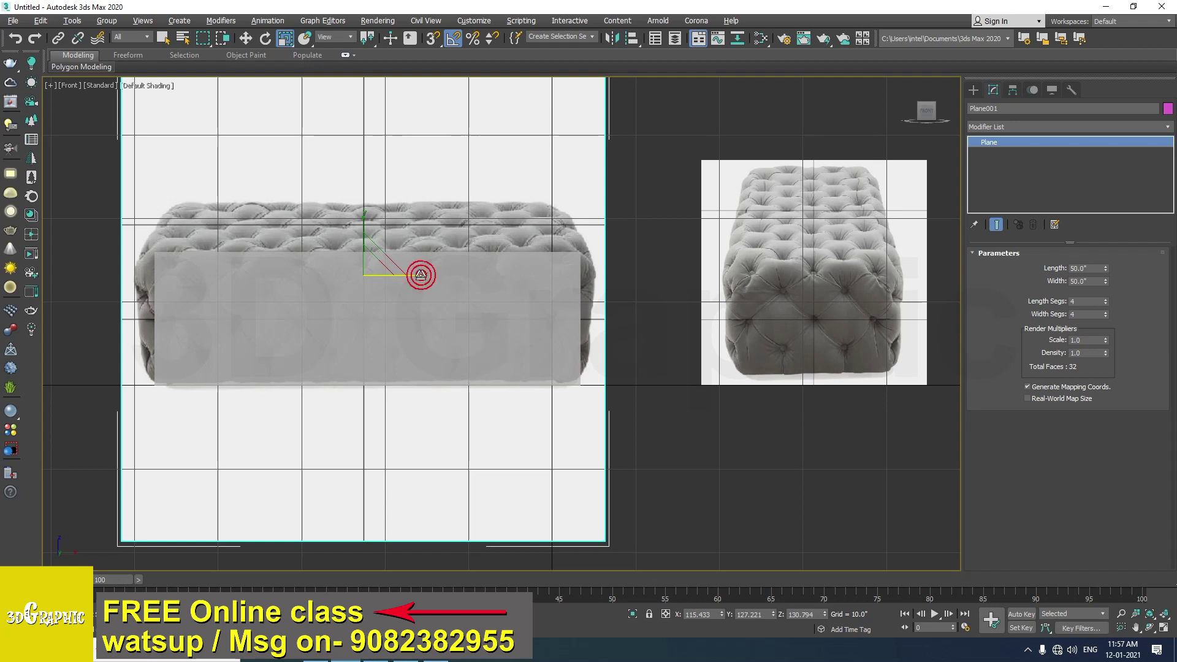
left_click_drag(420, 273, 419, 275)
key("w")
left_click_drag(383, 259, 341, 260)
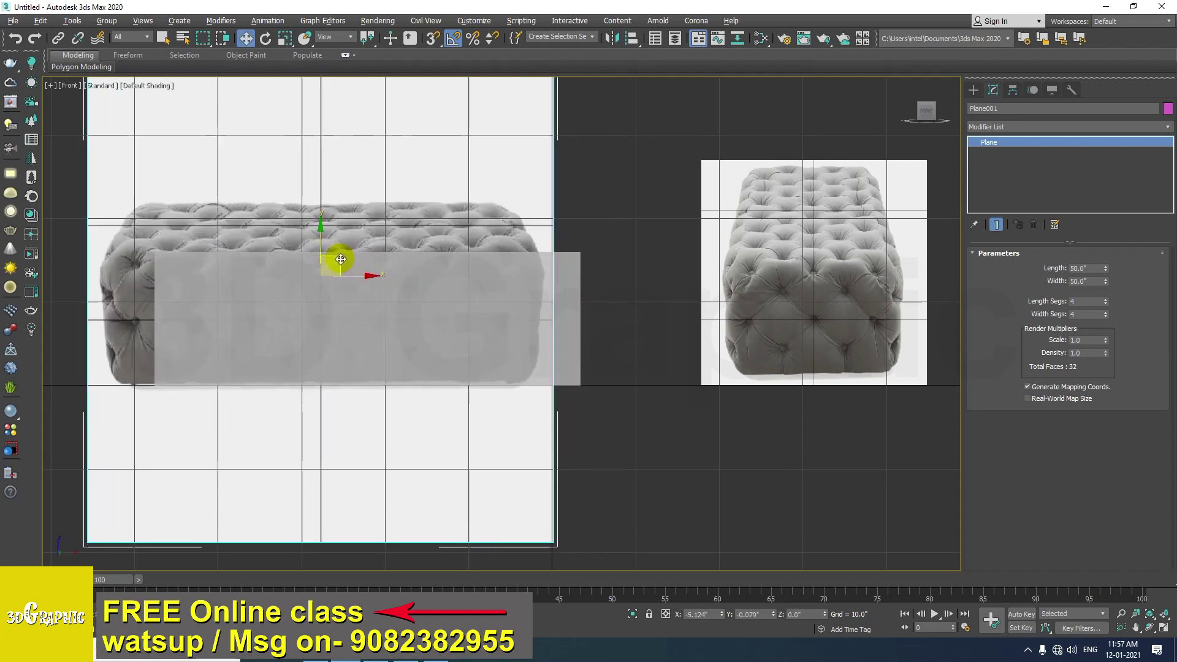
left_click_drag(338, 262, 387, 264)
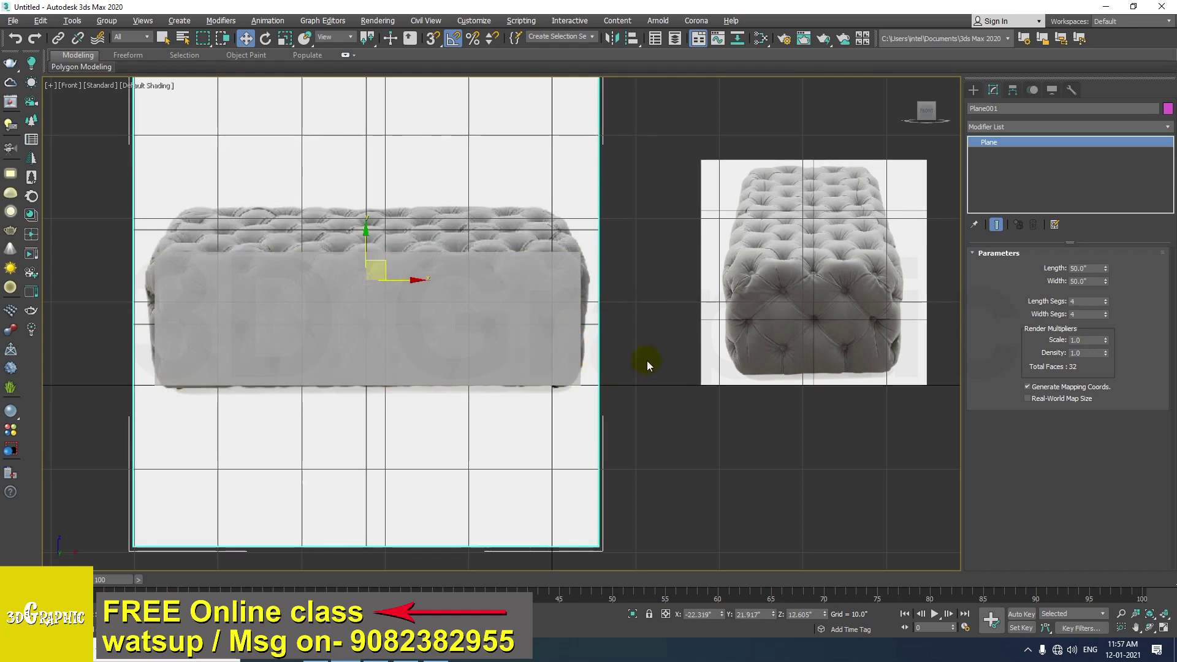
Scale up the side reference plane to match the front picture's sofa height, and place it beside the front reference
left_click(858, 323)
left_click_drag(839, 251, 702, 261)
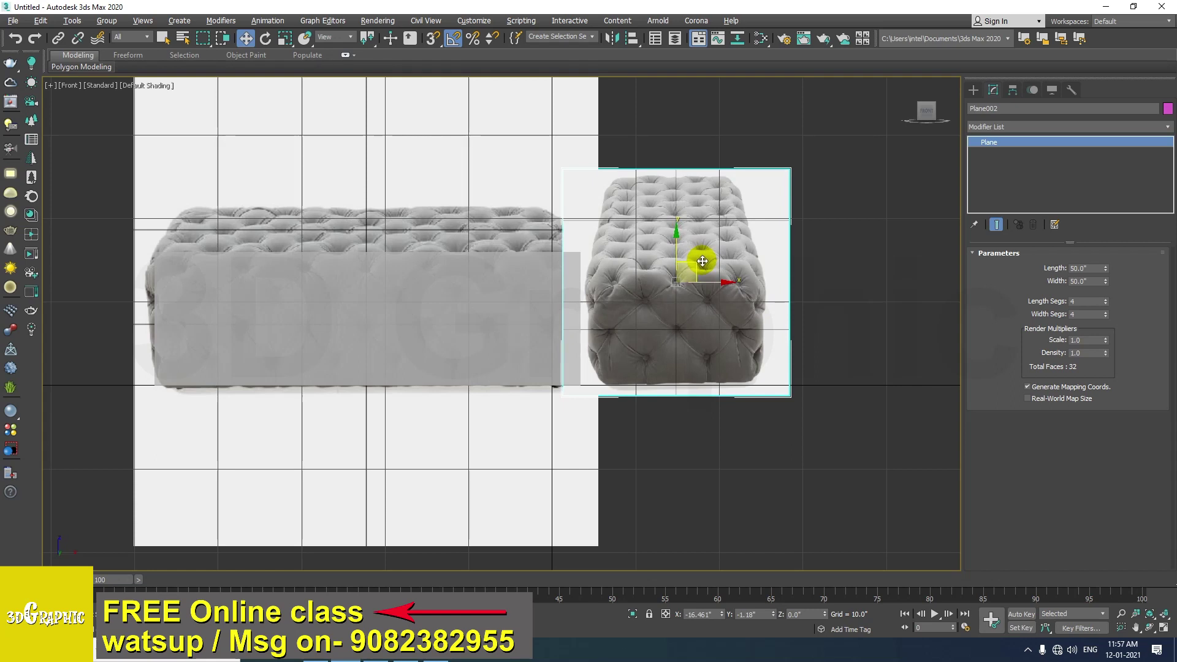
key("r")
left_click_drag(700, 281, 683, 253)
key("w")
key("r")
left_click_drag(672, 263, 901, 268)
key("w")
scroll(360, 319, "down", 2)
Centre the box on the world origin in the perspective view by setting its X and Y positions to 0
left_click(412, 312)
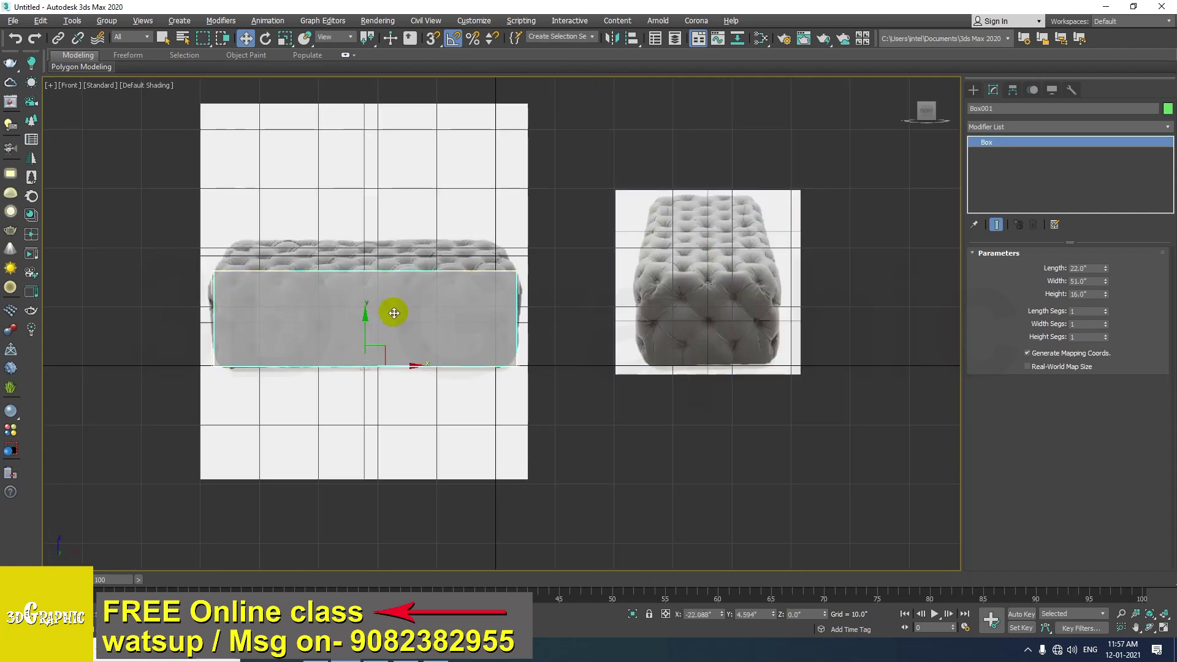
key("p")
middle_click_drag(388, 334, 566, 482, "alt")
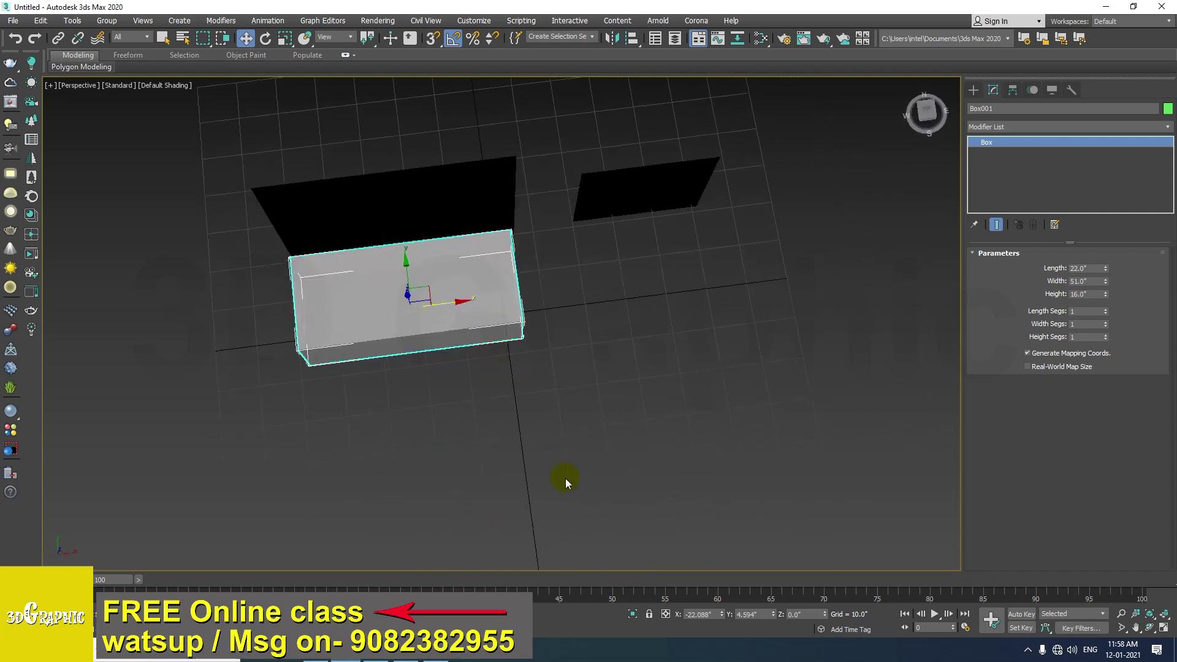
right_click(722, 614)
right_click(774, 614)
Shift the side reference plane farther out along X, and move the front reference plane directly behind the centred box
middle_click_drag(613, 429, 444, 403, "alt")
left_click(520, 360)
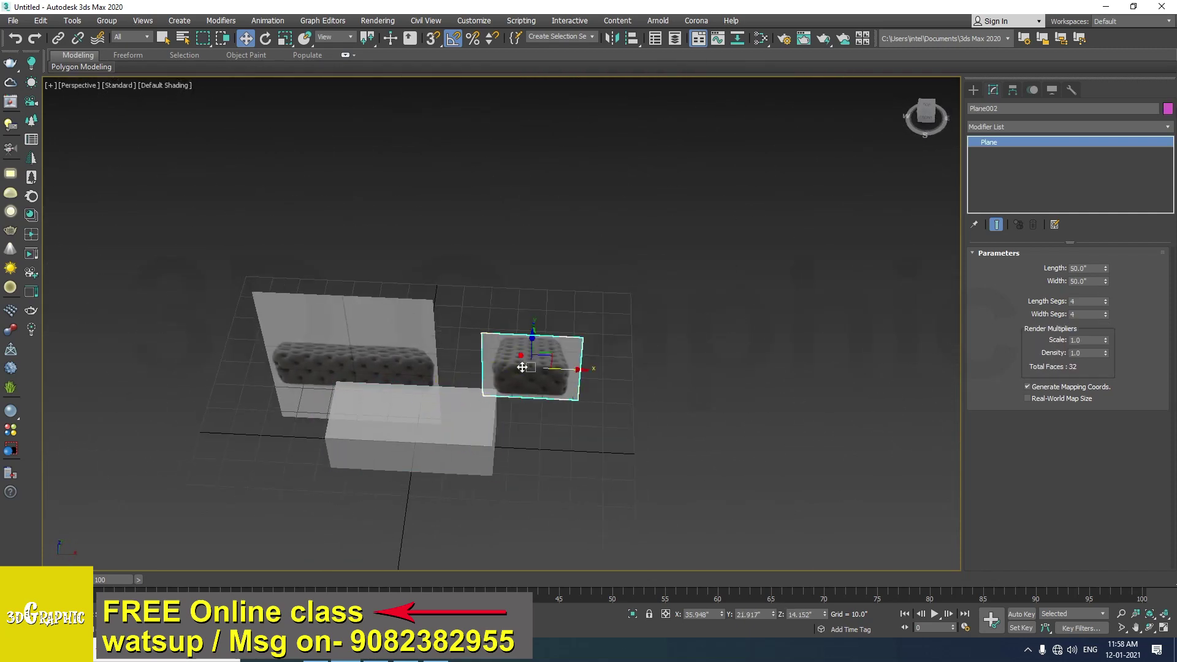
middle_click_drag(520, 361, 434, 406, "alt")
left_click_drag(568, 371, 708, 377)
left_click(396, 350)
middle_click_drag(399, 363, 412, 382, "alt")
left_click_drag(372, 337, 445, 351)
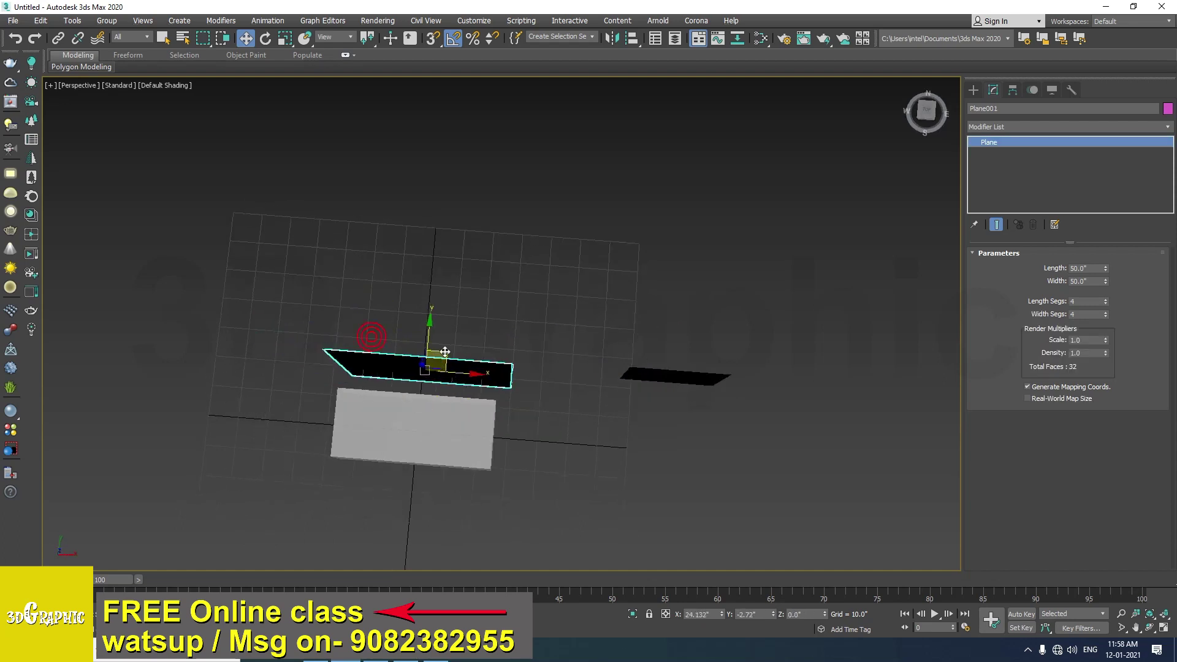
Nudge the front reference plane in the Front view so its sofa picture is centred on the box
middle_click_drag(394, 434, 412, 369, "alt")
key("f")
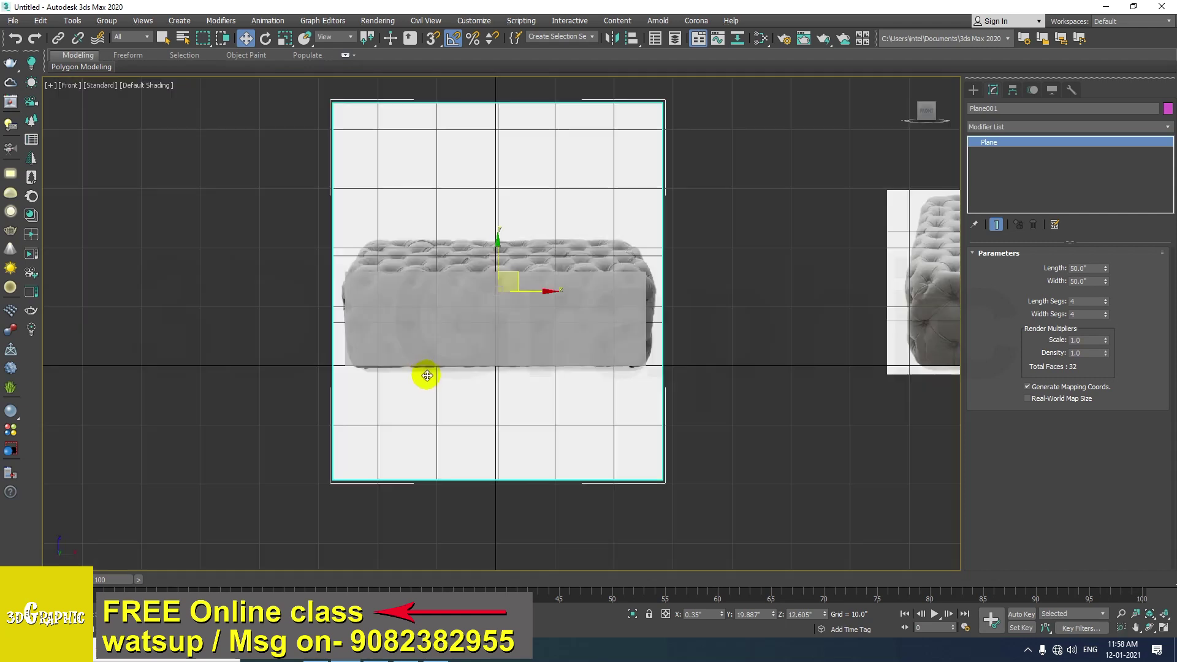
mouse_move(426, 376)
middle_mouse_down()
mouse_move(390, 384)
mouse_move(407, 378)
middle_mouse_up()
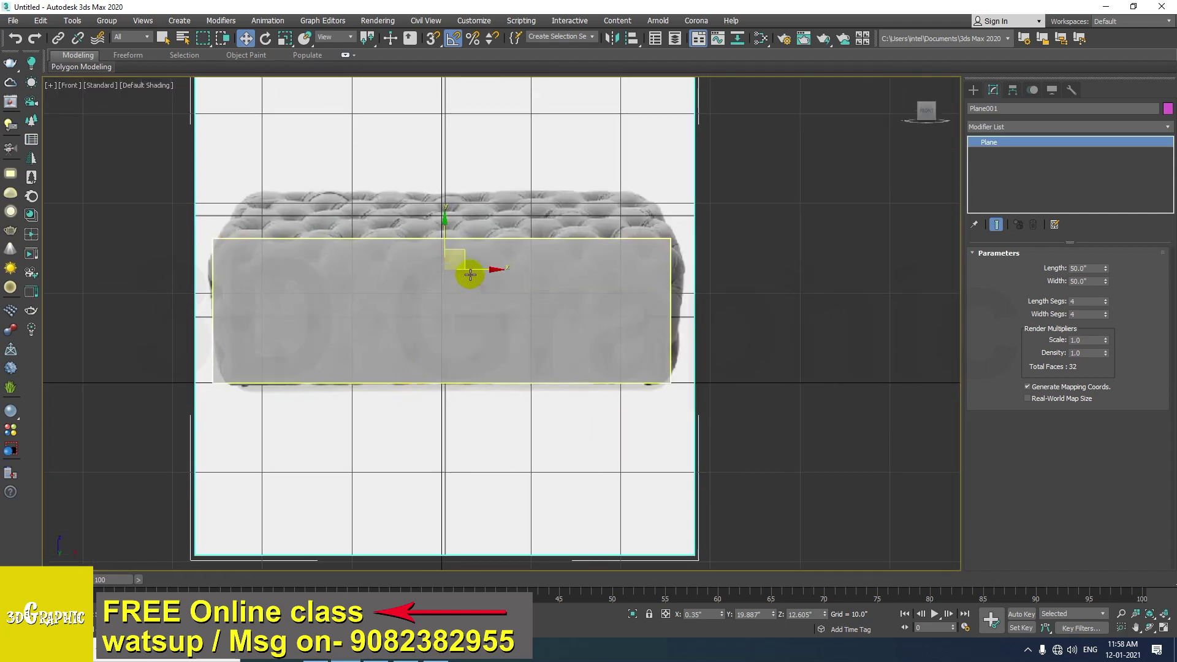
left_click_drag(488, 268, 481, 266)
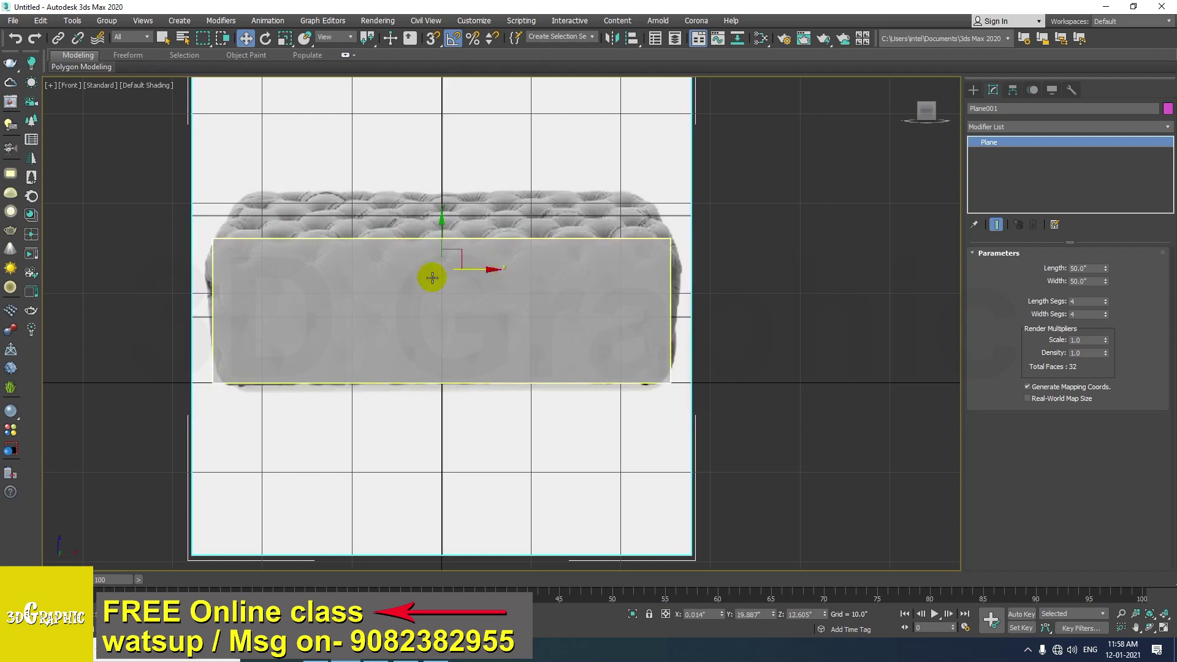
left_click_drag(442, 226, 441, 224)
Return to the perspective view, select the box and open the Layer Explorer beside the viewport
key("p")
key("z")
middle_click_drag(488, 284, 541, 330, "alt")
left_click(540, 330)
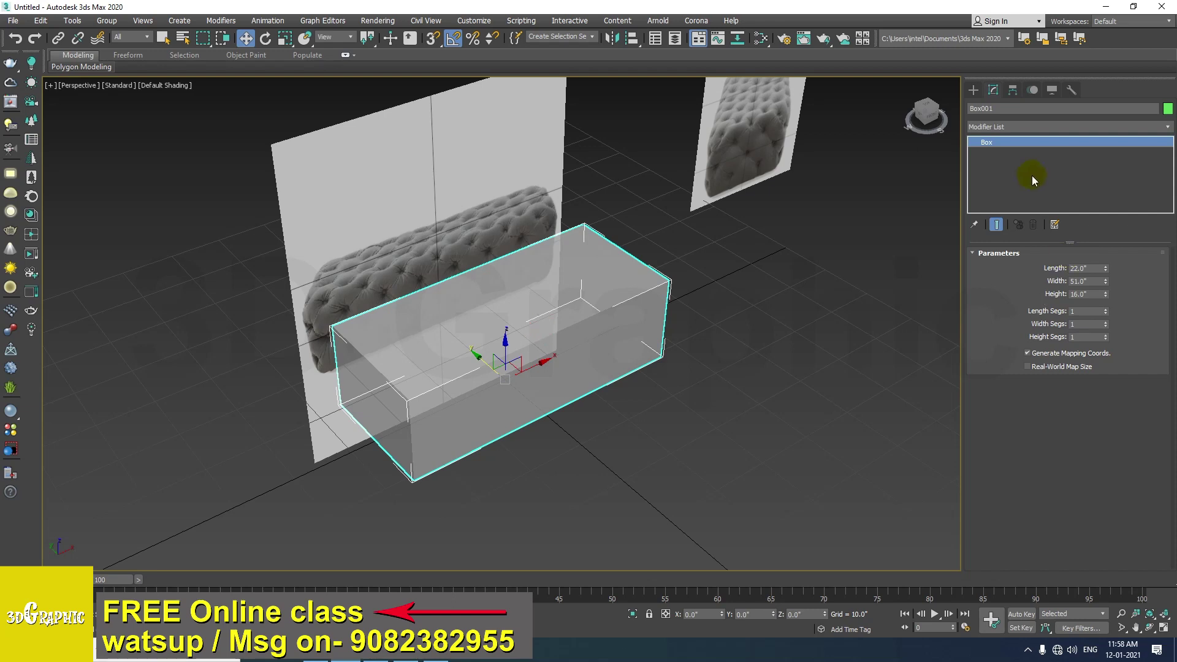
left_click(676, 40)
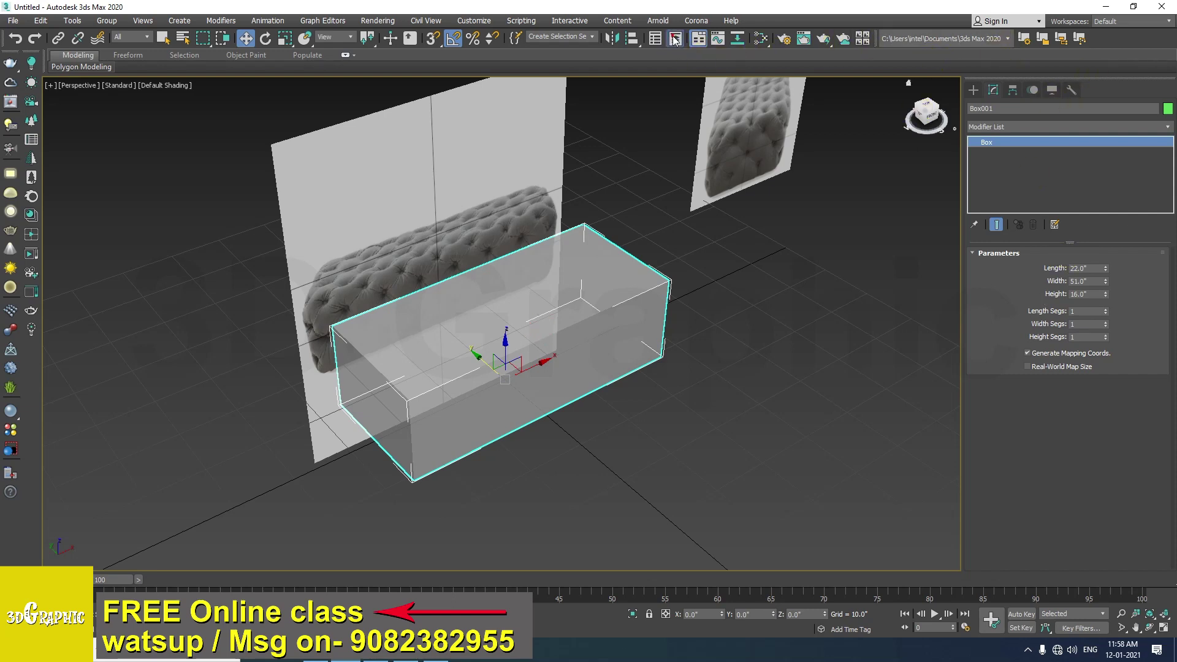
left_click(1078, 82)
Put both reference planes on a new layer named reff, collapse it and test its visibility
scroll(674, 303, "down", 5)
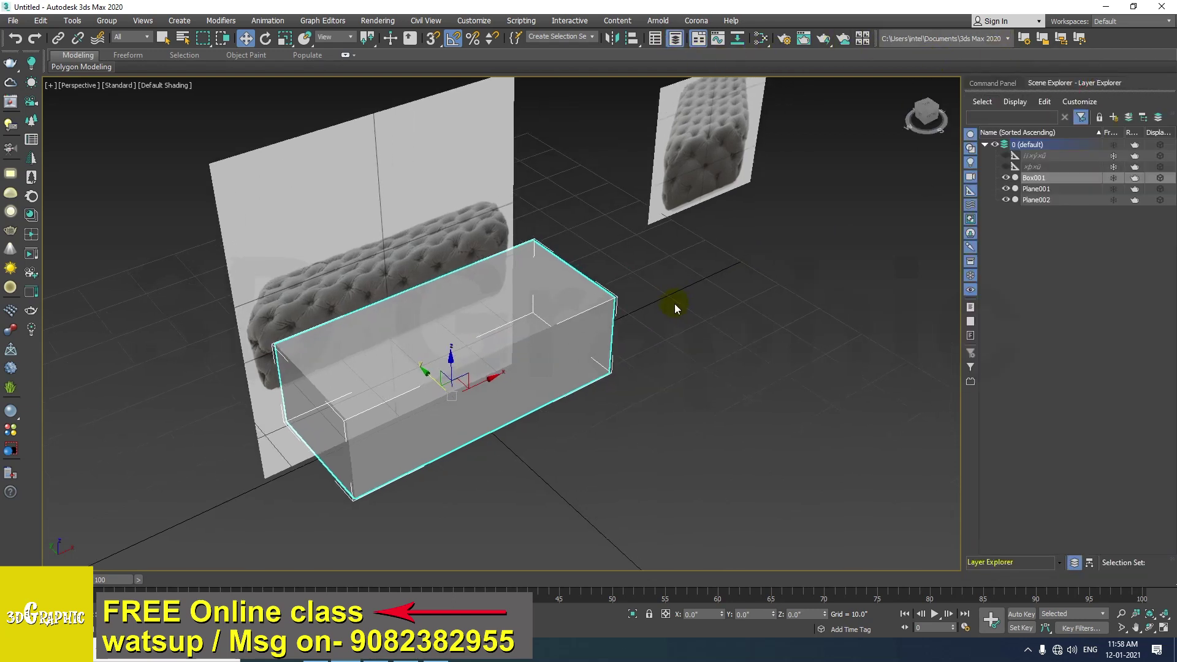
left_click(761, 217)
left_click(565, 215, "ctrl")
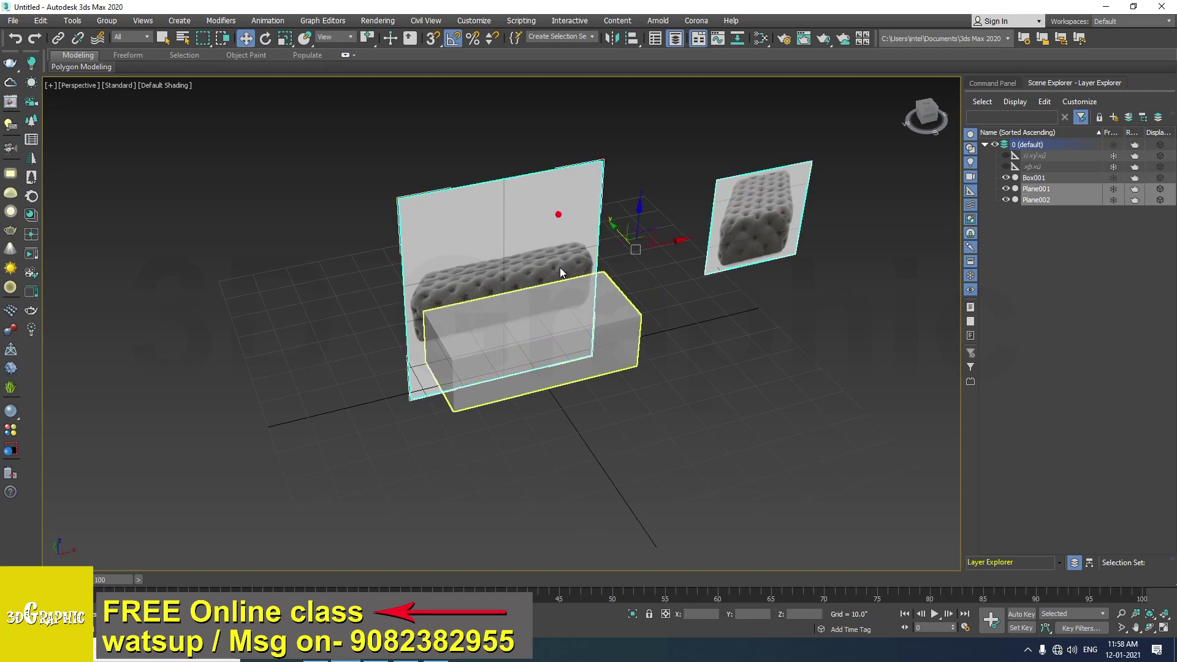
left_click(1128, 118)
type("reff")
key("Return")
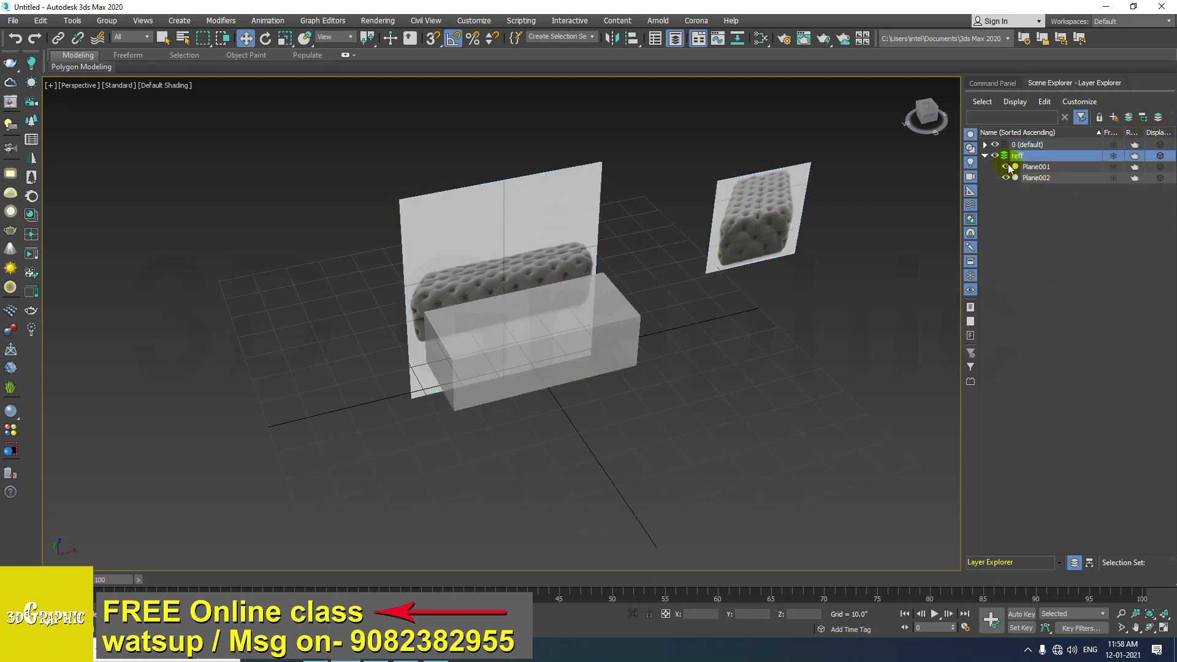
left_click(985, 157)
left_click(995, 156)
left_click(995, 156)
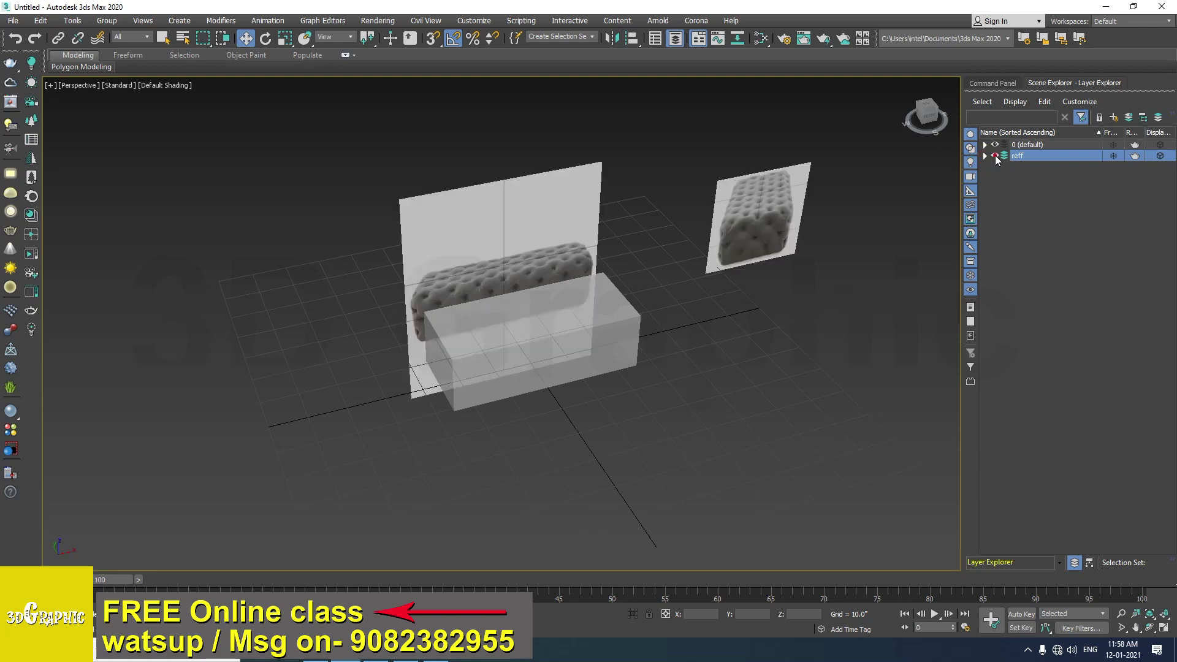
Put the box on a new layer named ref box, take that layer out of reff and test its visibility
left_click(622, 342)
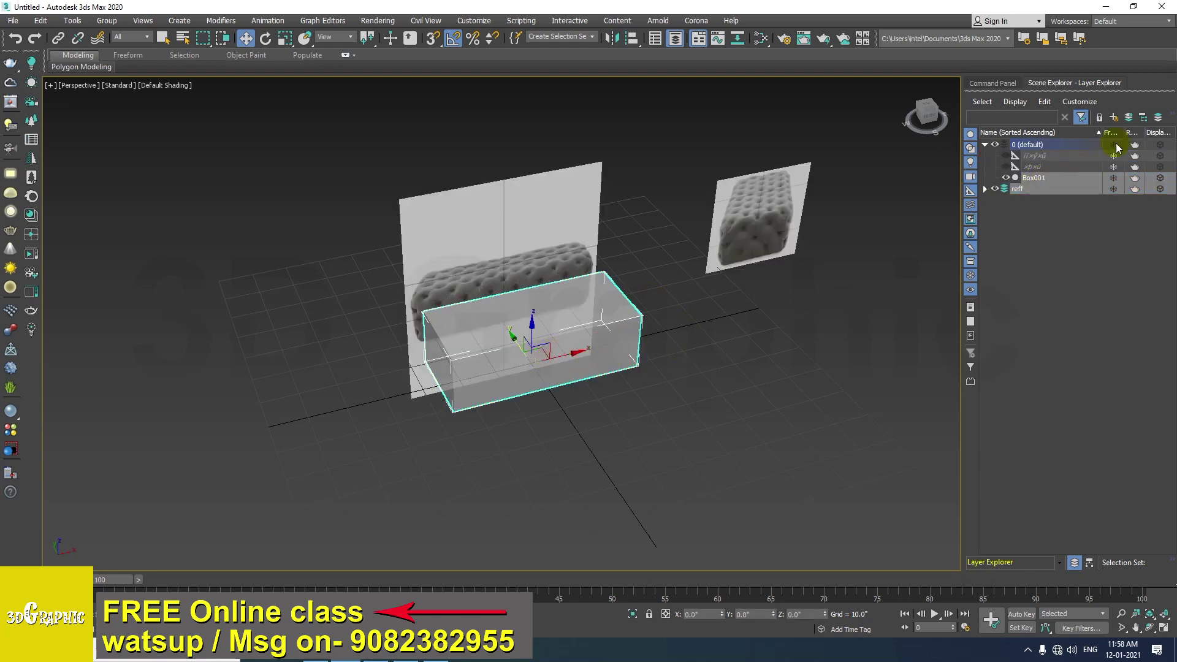
left_click(1113, 117)
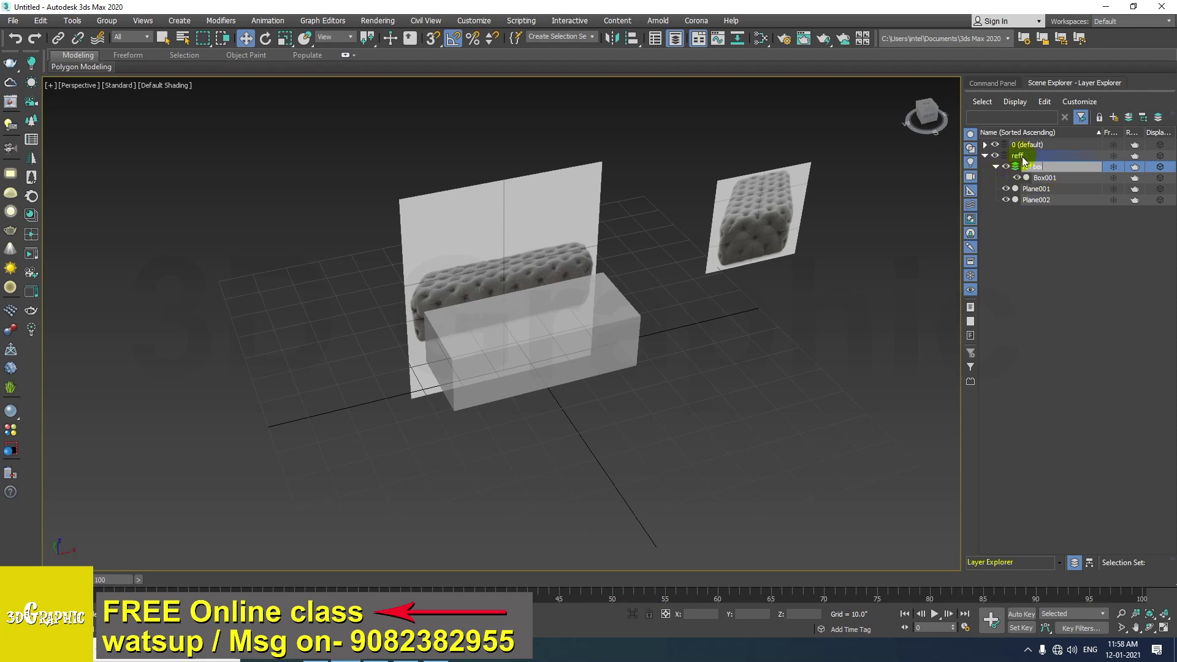
type("ref box")
key("Return")
left_click_drag(1017, 163, 1025, 310)
left_click(995, 156)
left_click(995, 156)
left_click(984, 167)
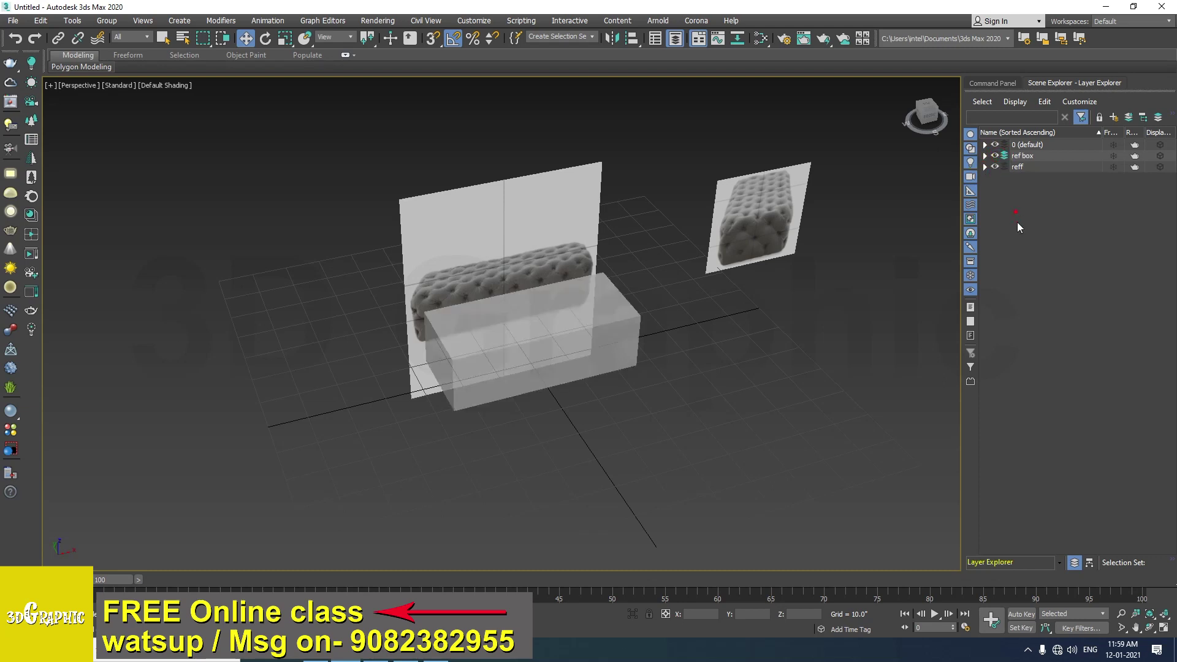
Add an empty layer named sofa model and hide the ref box layer
left_click(1114, 117)
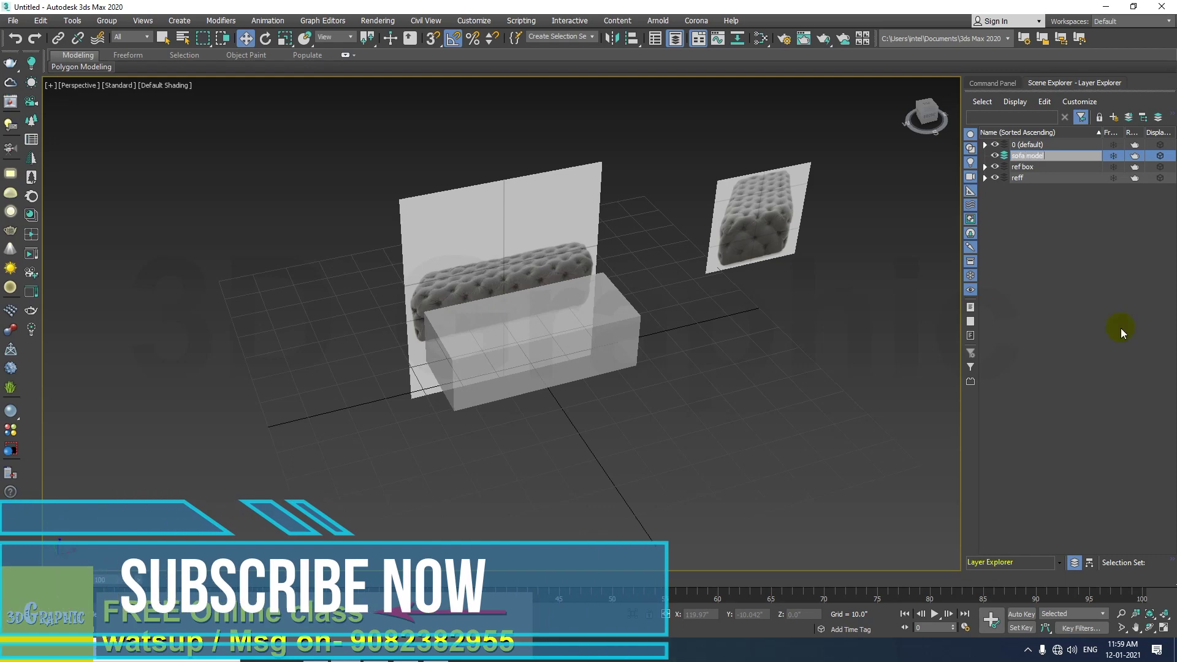
key("Return")
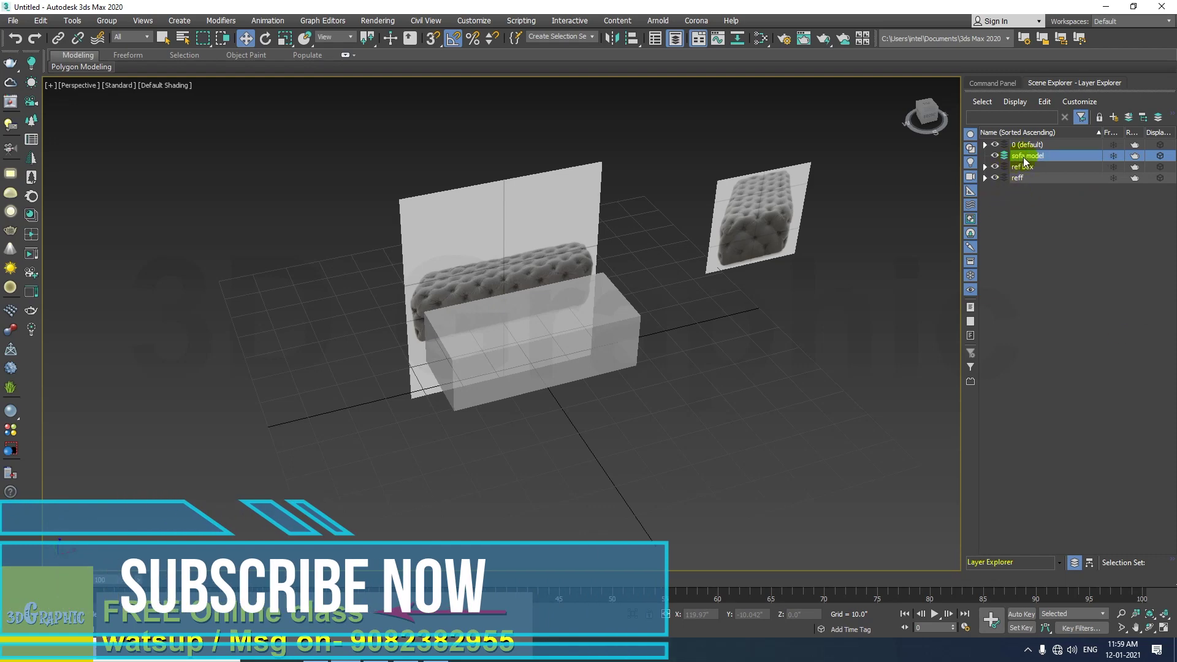
middle_click_drag(703, 339, 675, 351, "alt")
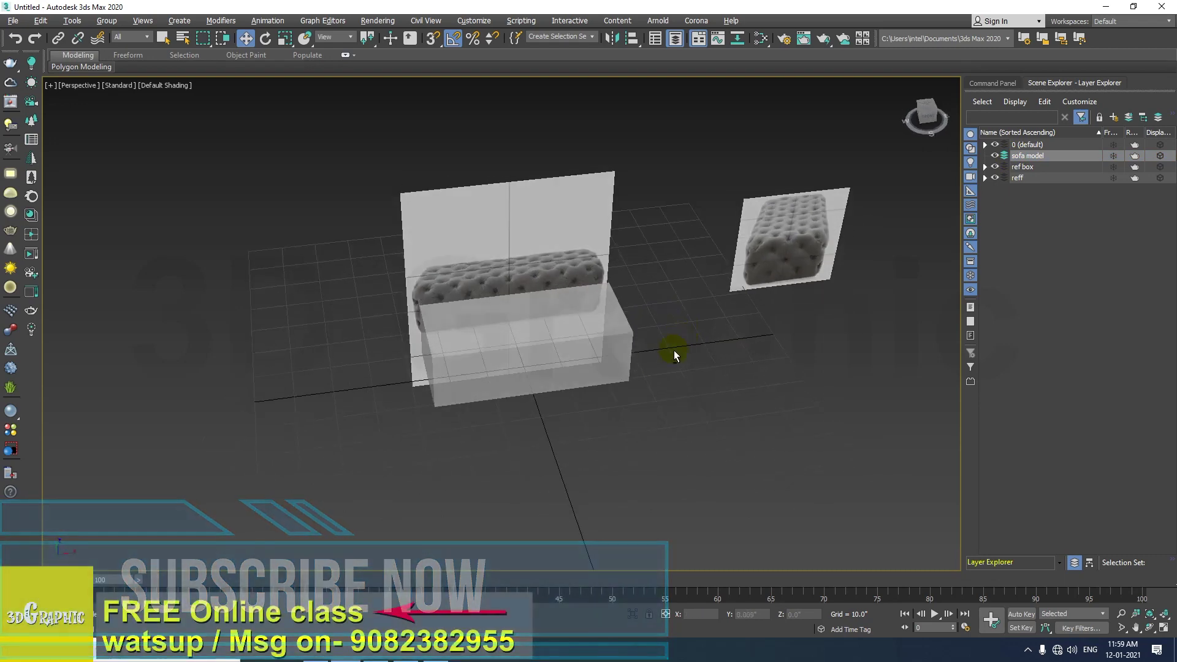
left_click(579, 364)
scroll(545, 355, "up", 5)
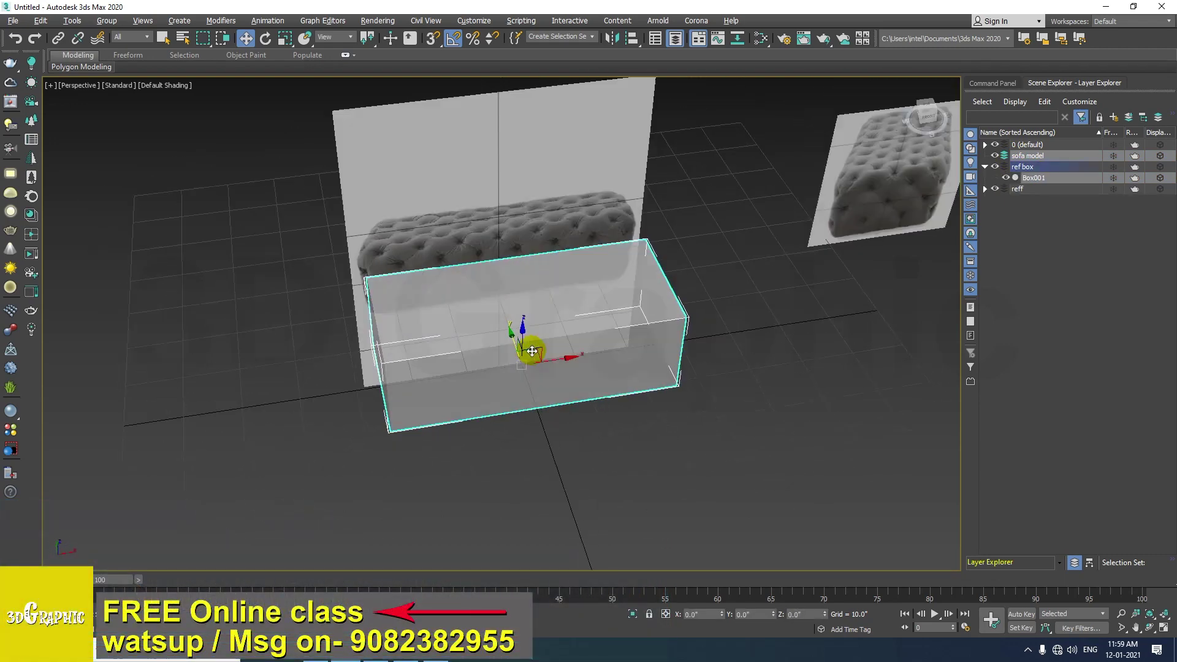
middle_click_drag(550, 351, 553, 388)
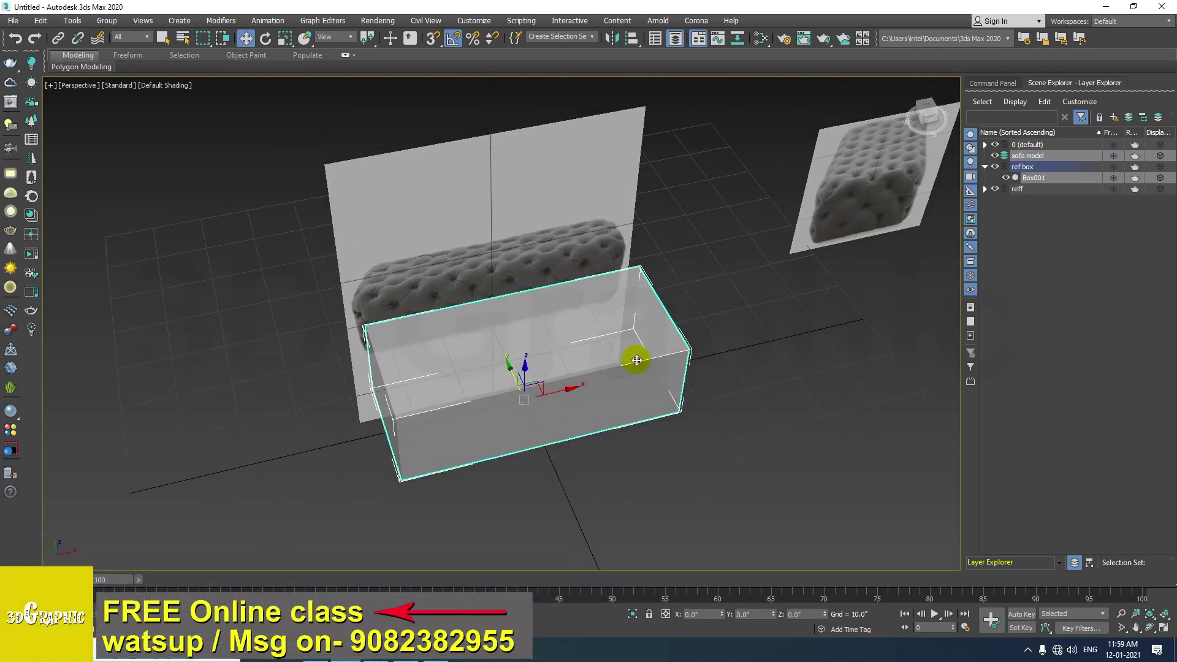
left_click(995, 166)
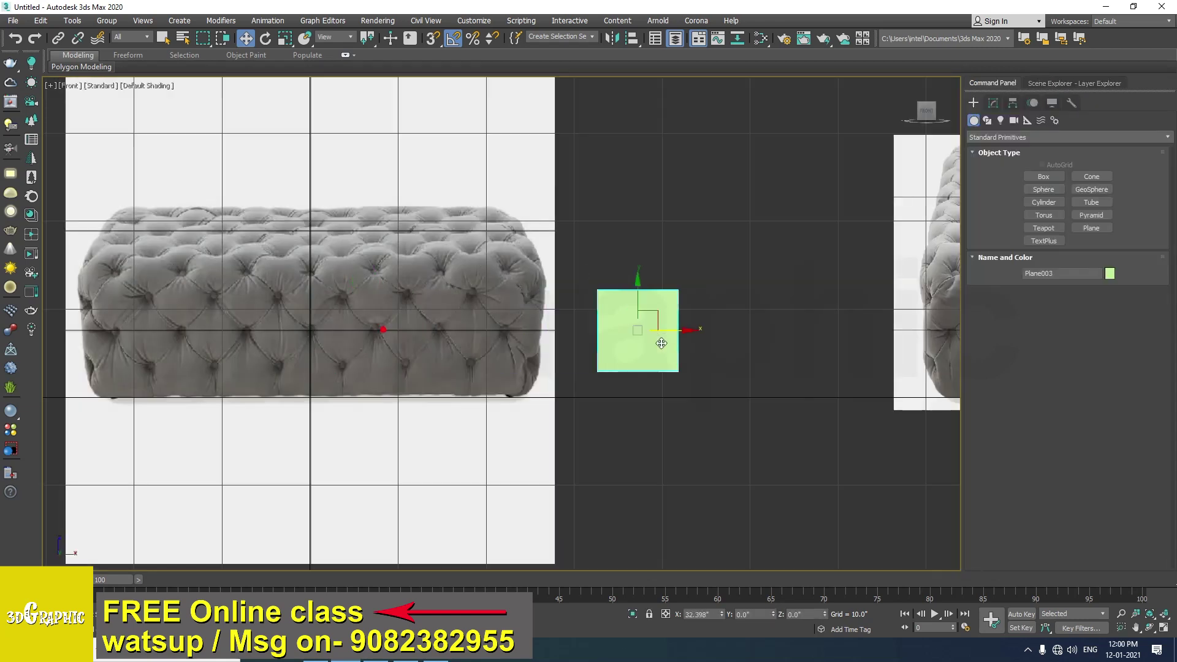
Delete the small green plane beside the front reference image in the Front view, and show the modifier settings
left_click_drag(667, 344, 693, 344)
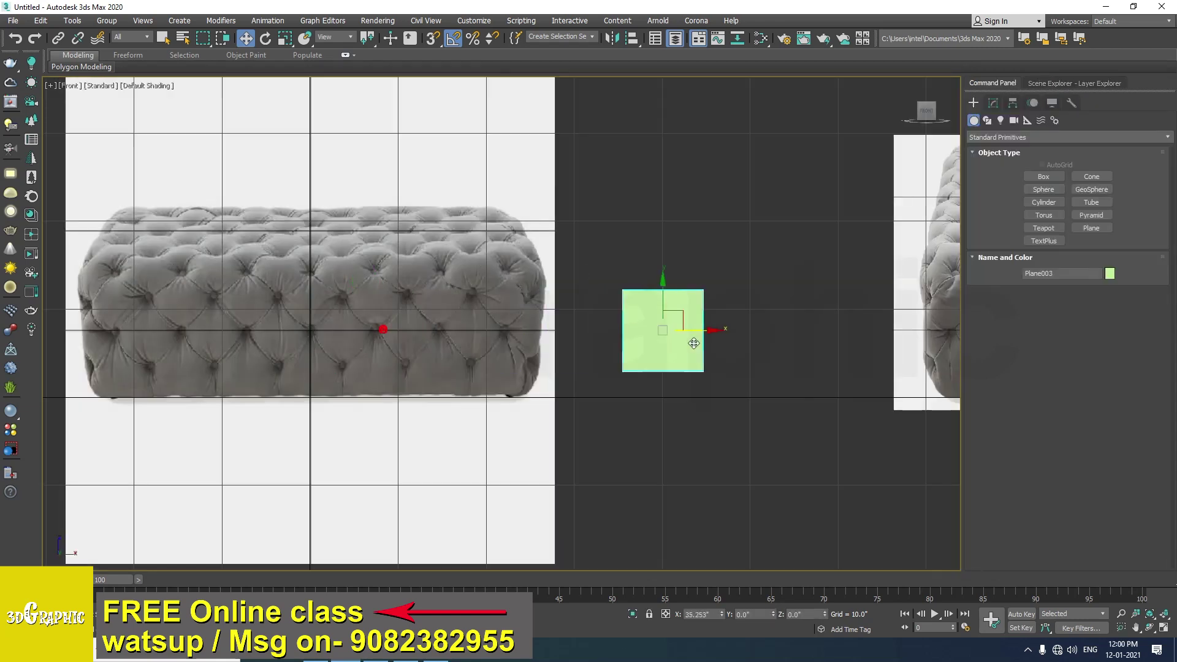
key("Delete")
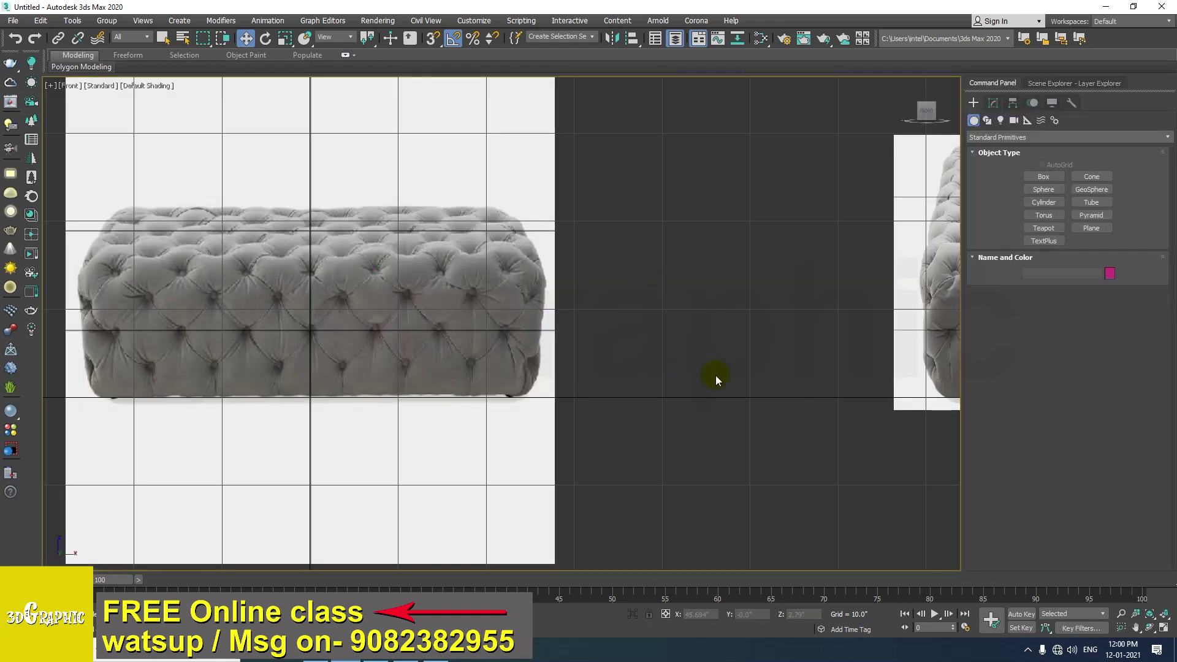
left_click(993, 103)
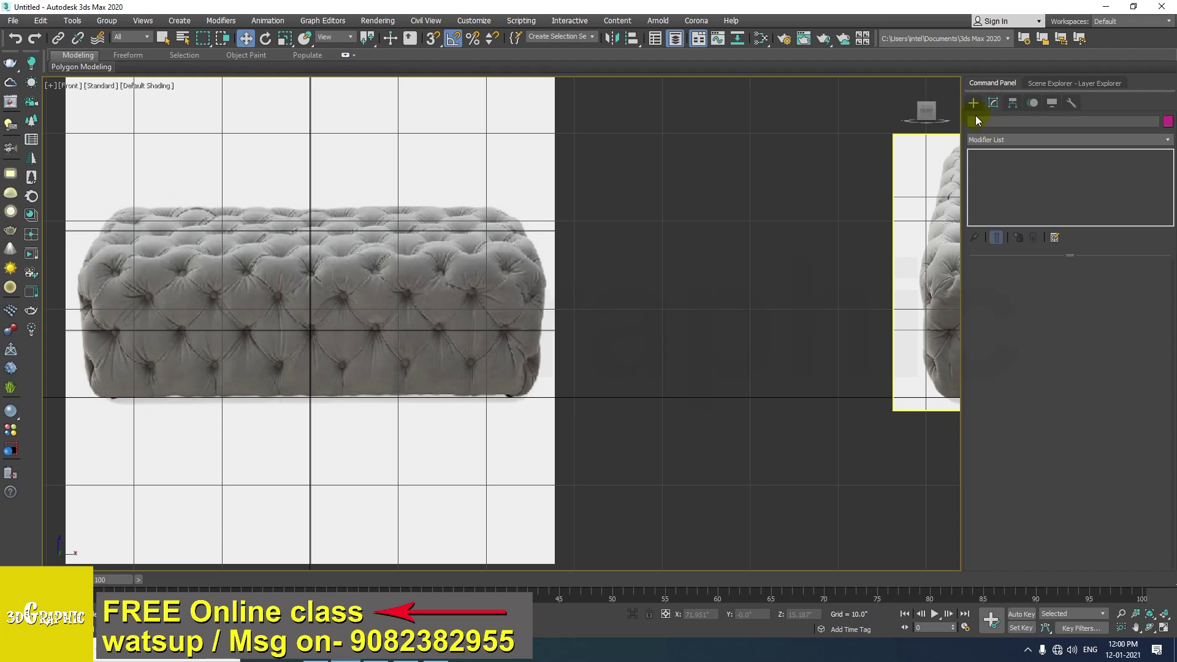
scroll(332, 319, "up", 3)
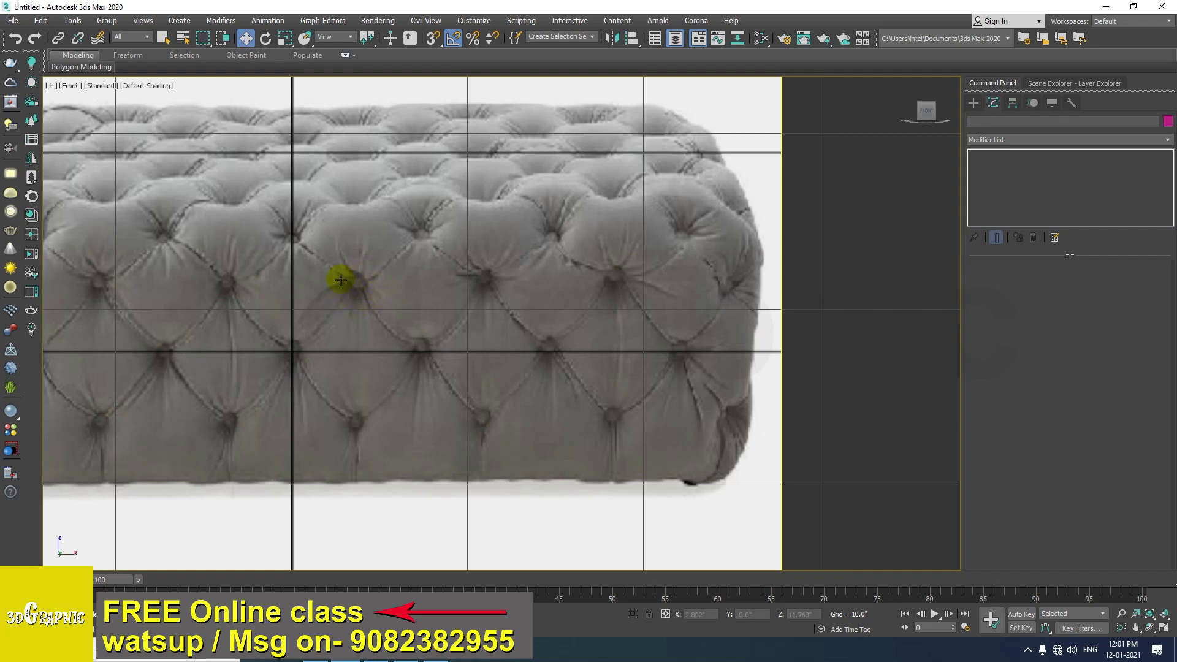
left_click(974, 103)
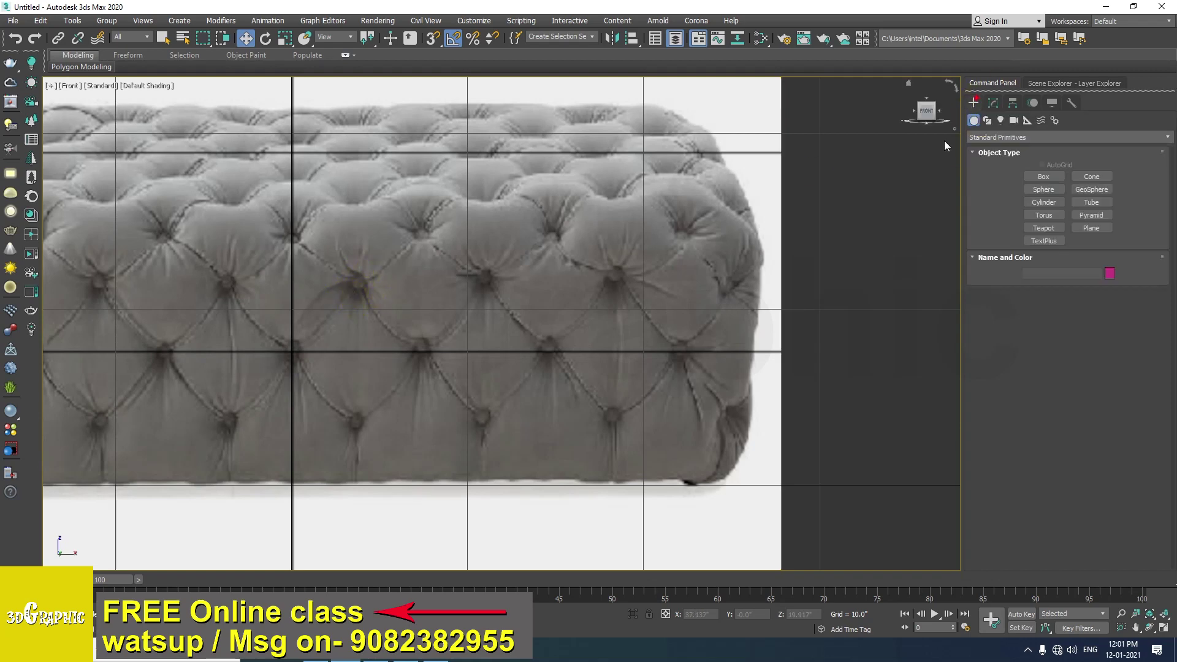
left_click(1056, 203)
middle_click_drag(386, 328, 444, 315)
left_click_drag(416, 243, 455, 283)
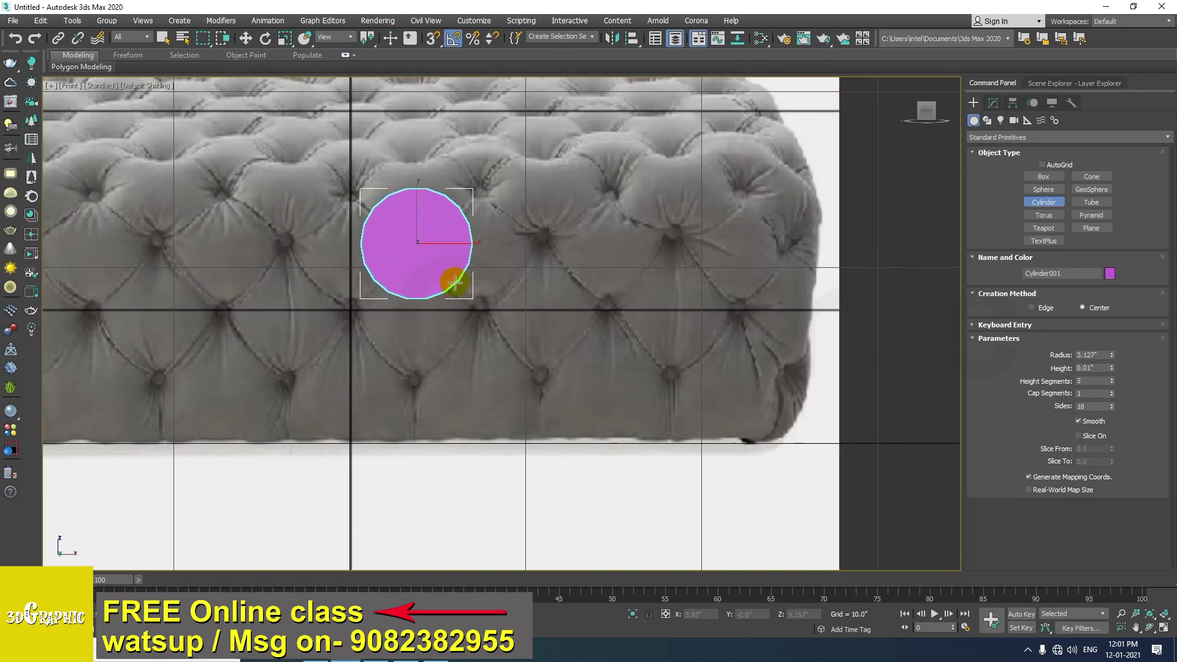
right_click(487, 278)
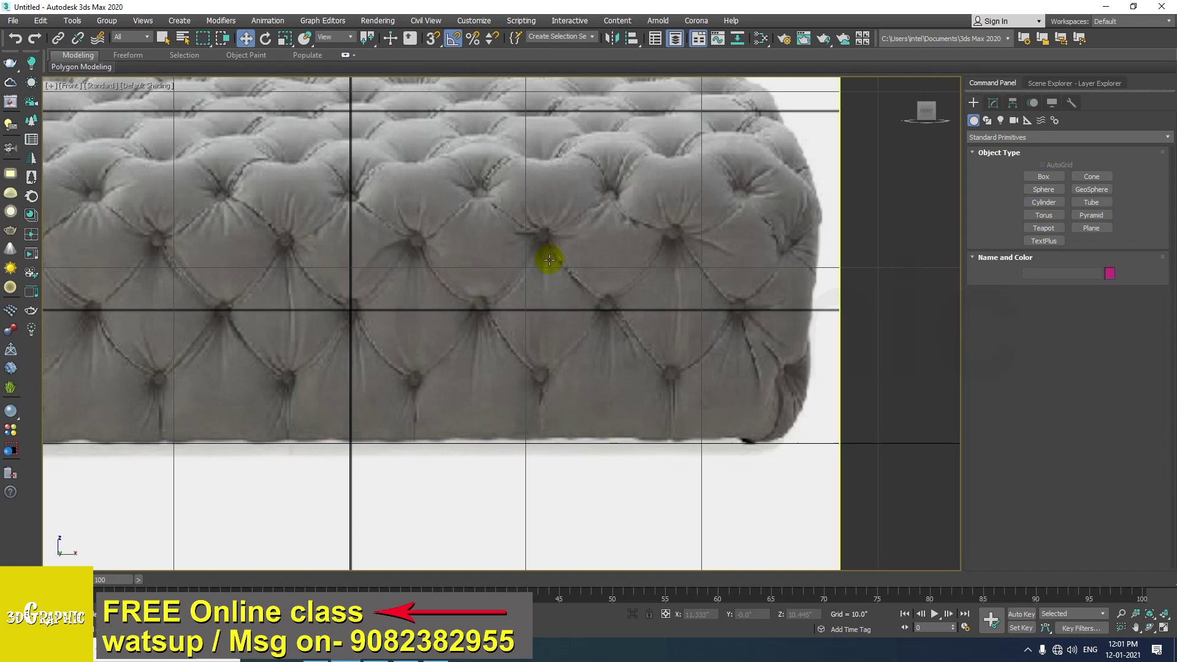
Create a cylinder in the empty space between the two reference planes in the Front view, about 6.3 inches in radius and height
scroll(308, 329, "down", 5)
key("p")
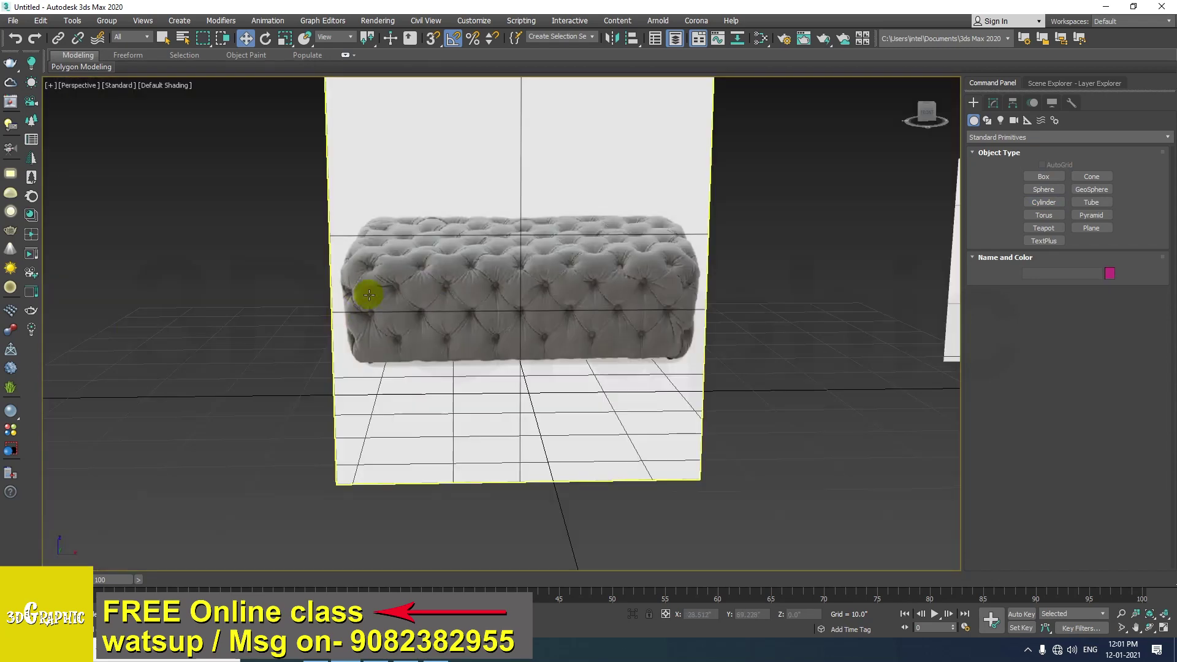
scroll(399, 302, "down", 2)
middle_click_drag(399, 302, 425, 307, "alt")
key("f")
middle_click_drag(455, 352, 490, 321)
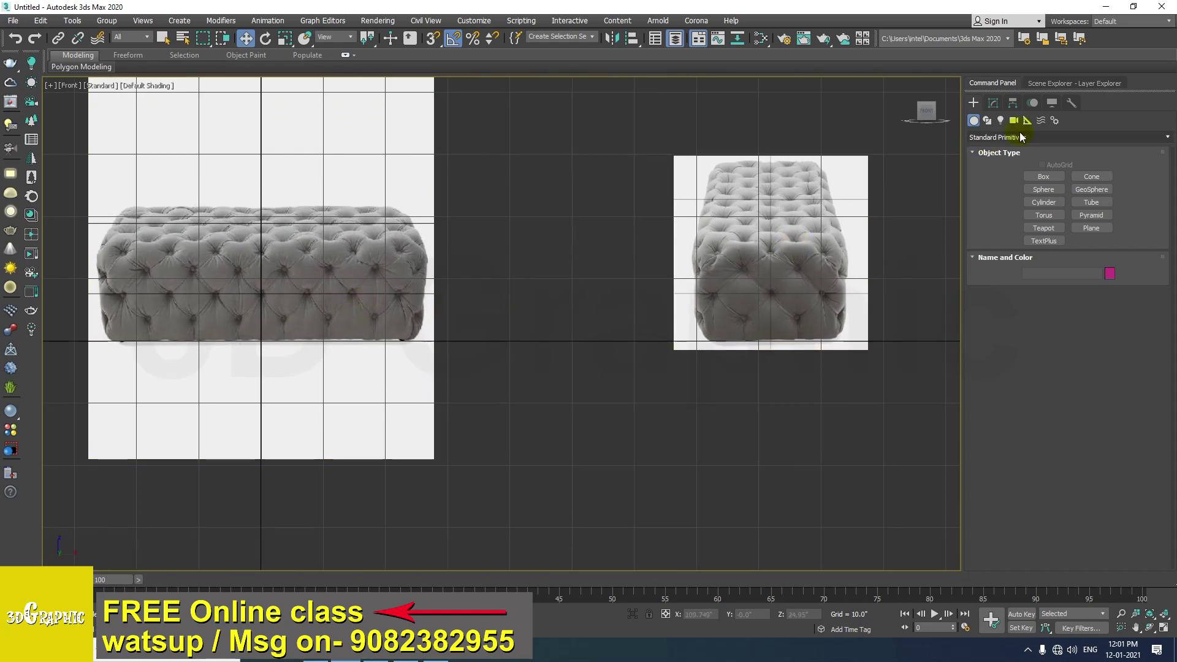
left_click(1065, 204)
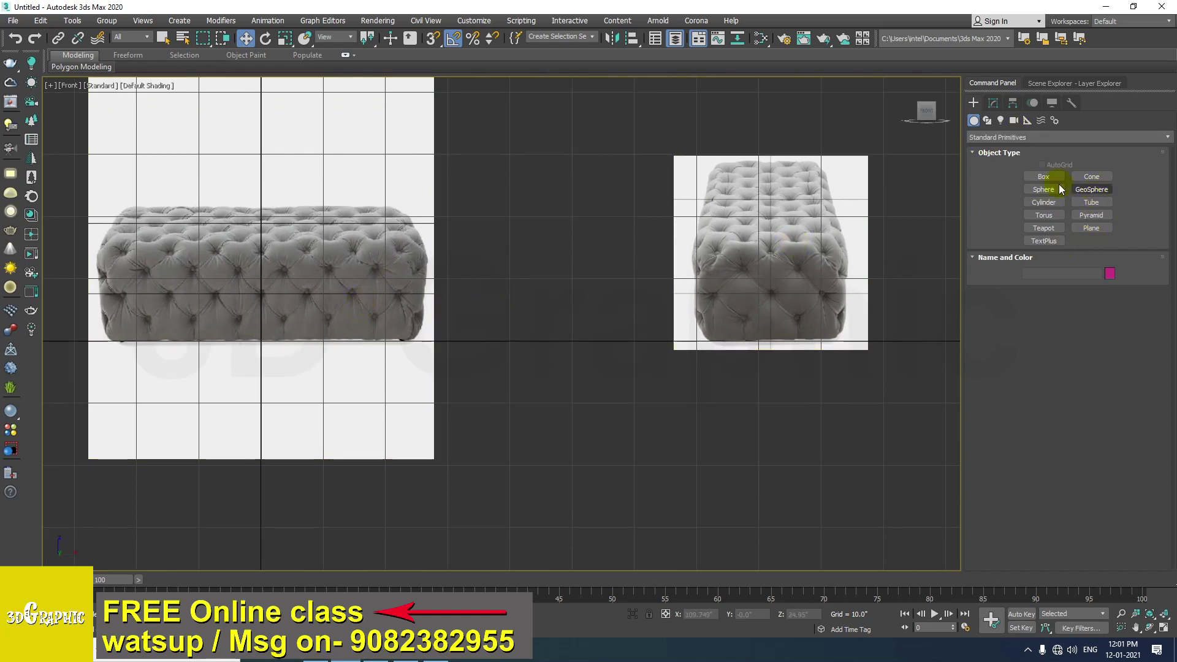
left_click(1044, 203)
left_click_drag(487, 274, 517, 300)
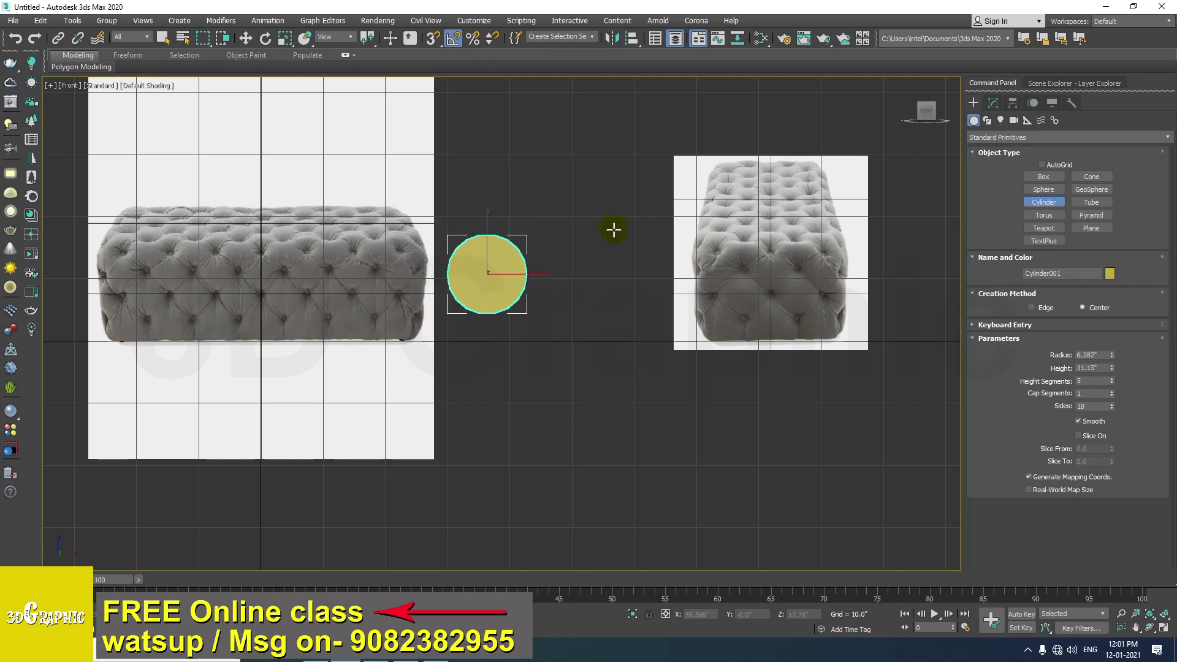
key("w")
Show edged faces in Perspective and set the cylinder to 1 height segment, 3 cap segments and 8 sides
key("p")
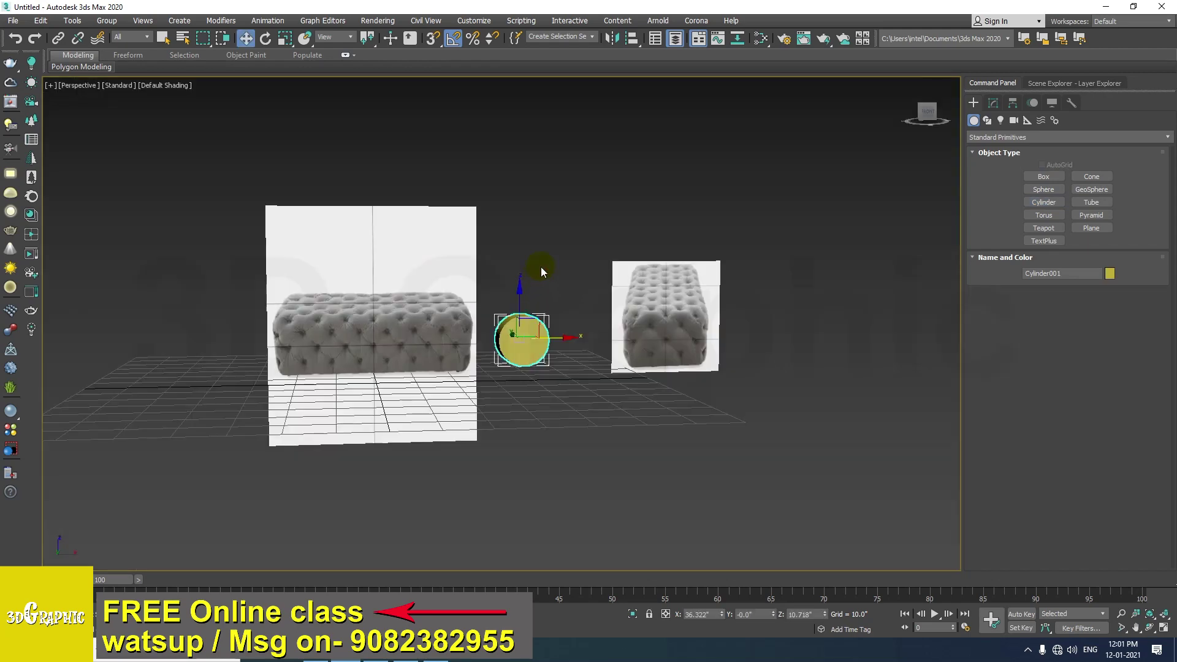
key("z")
mouse_move(528, 300)
middle_mouse_down("alt")
mouse_move(494, 326)
mouse_move(507, 349)
mouse_move(496, 310)
mouse_move(599, 342)
mouse_move(585, 336)
middle_mouse_up("alt")
scroll(507, 350, "down", 2)
scroll(495, 310, "down", 3)
key("F4")
left_click(994, 103)
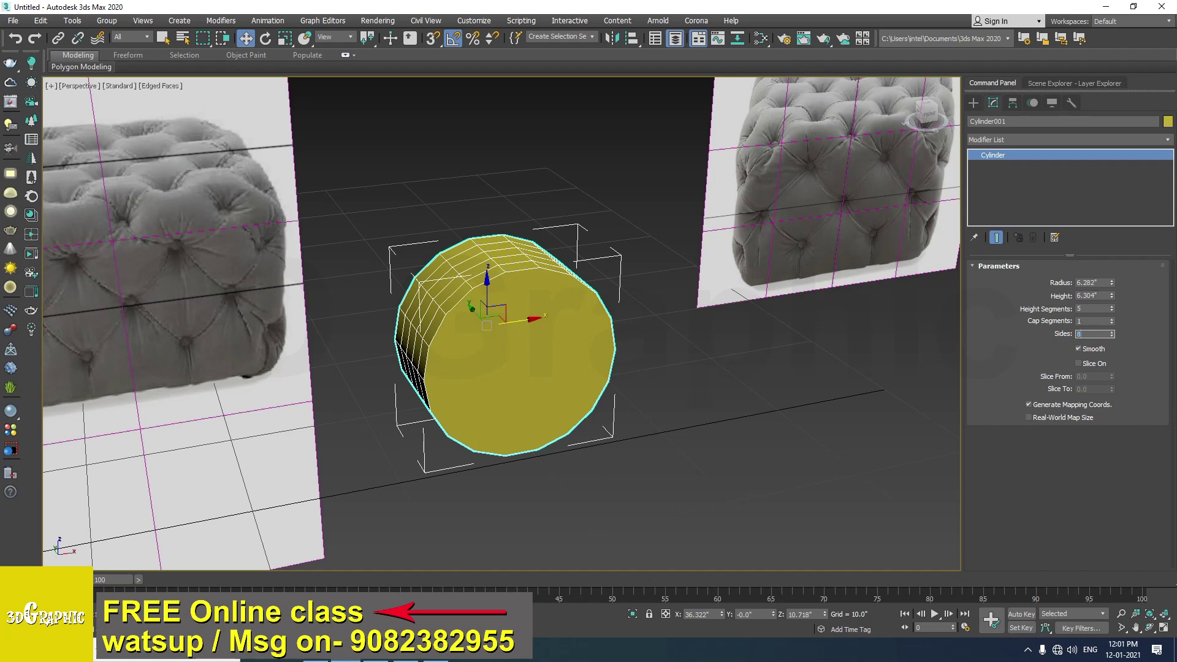
key("Return")
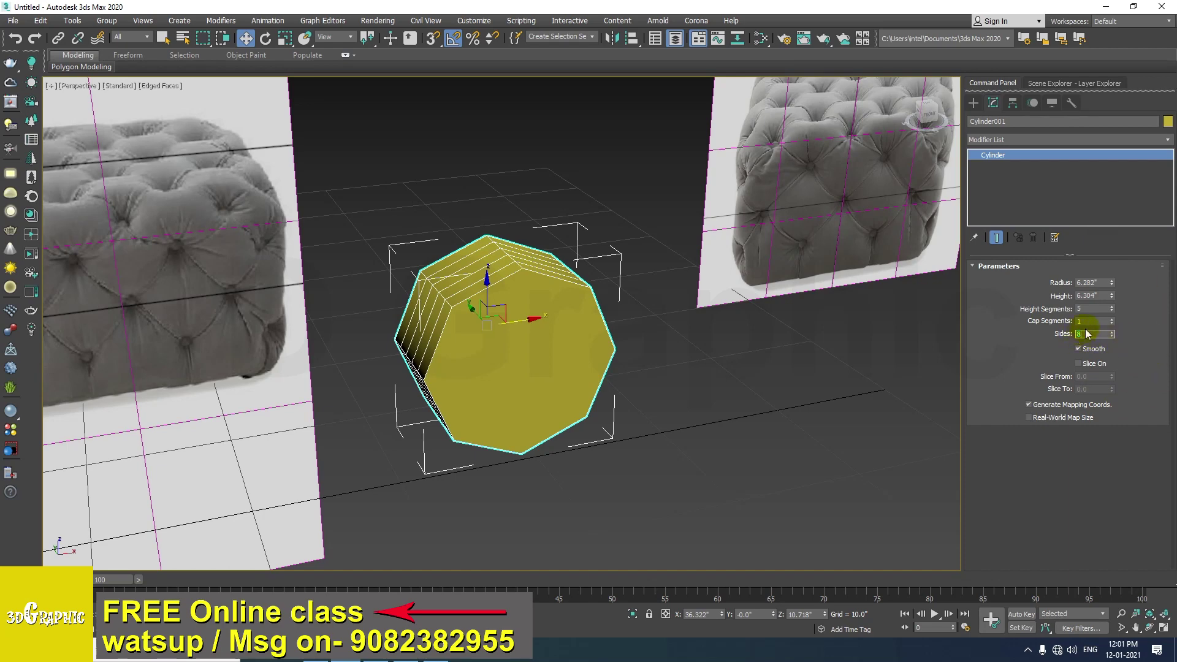
left_click_drag(1107, 309, 1111, 312)
middle_click_drag(619, 373, 570, 353, "alt")
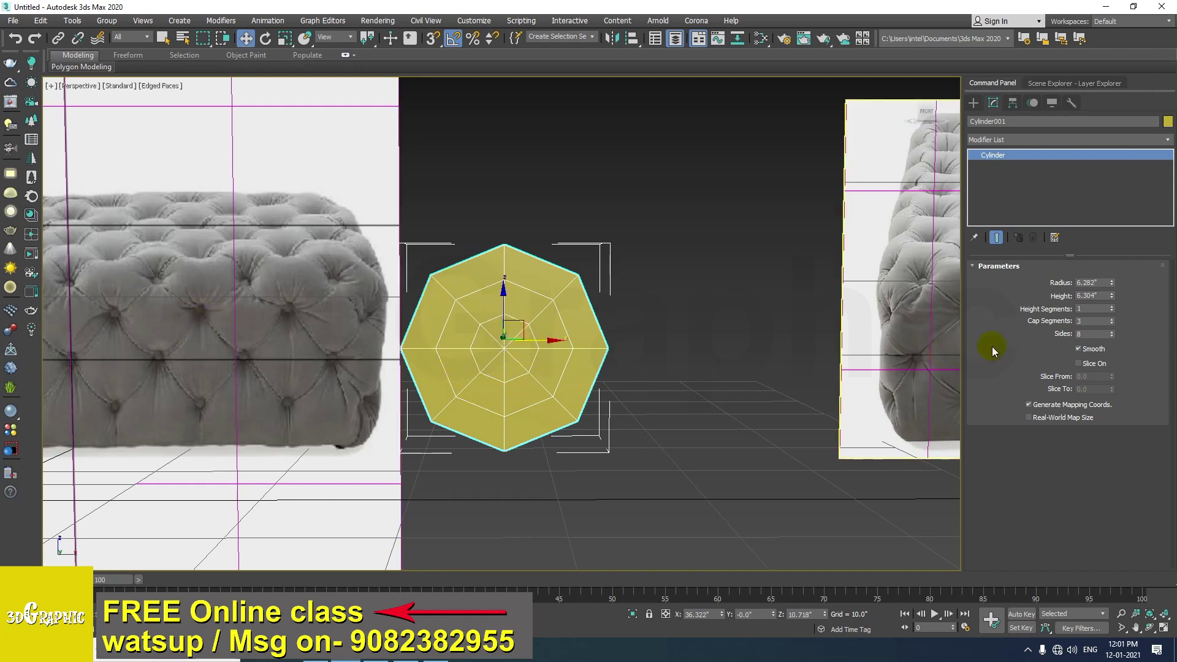
middle_click_drag(770, 342, 594, 334, "alt")
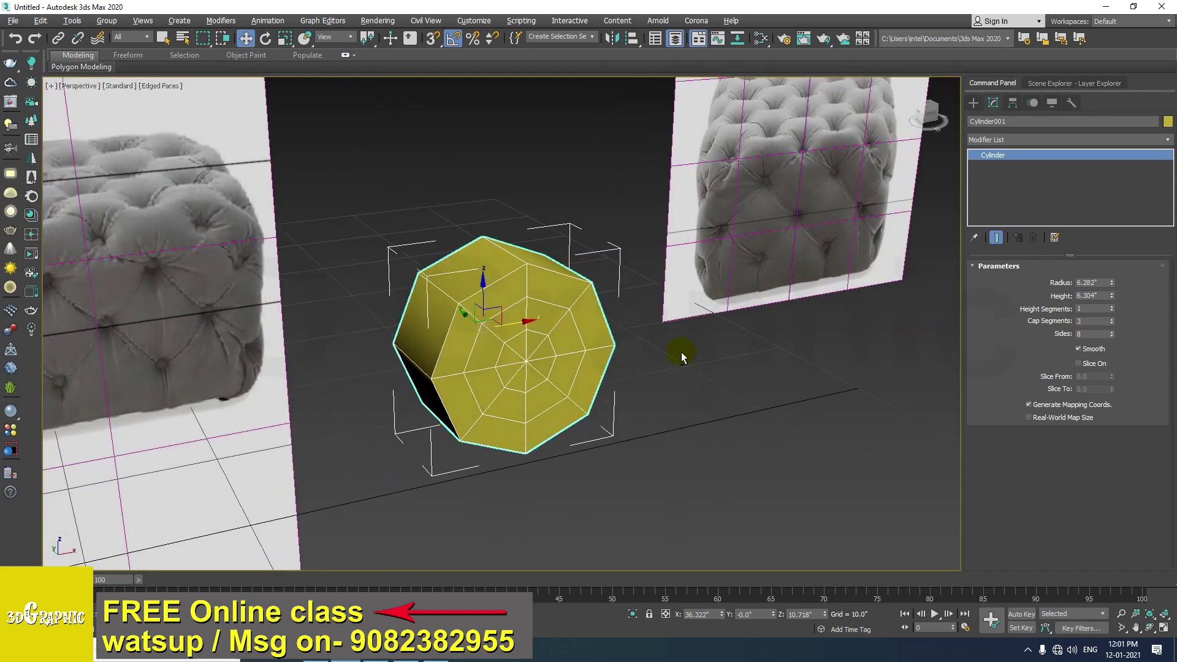
middle_click_drag(682, 352, 570, 354, "alt")
Add an Edit Poly modifier to the cylinder
scroll(569, 354, "down", 5)
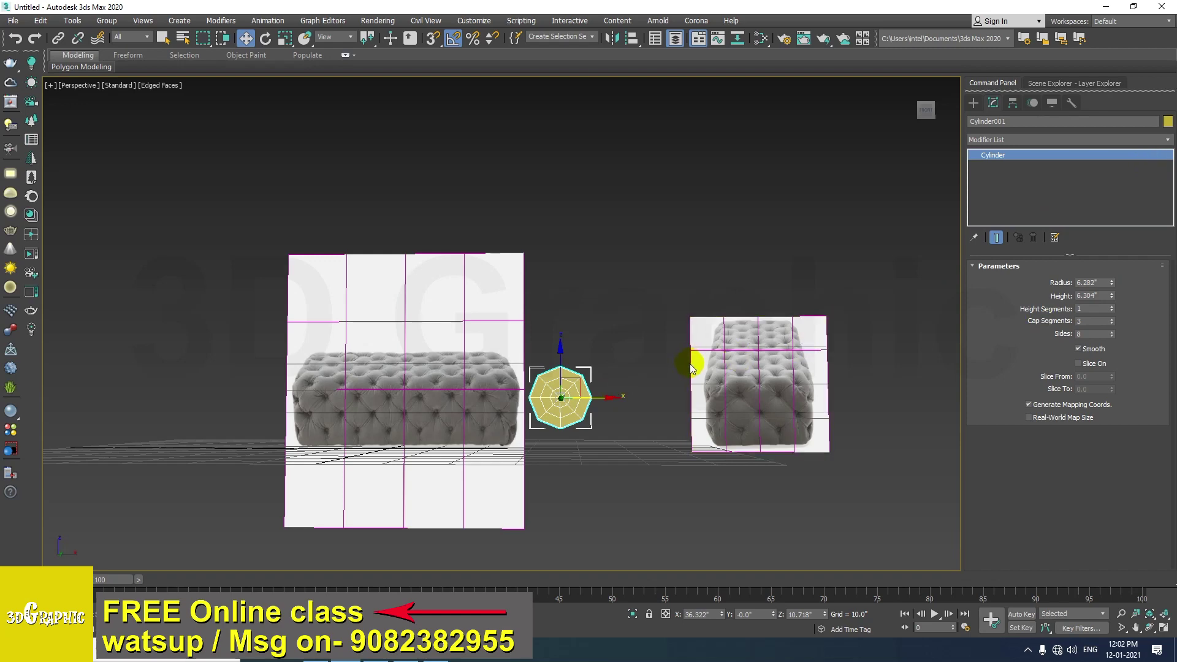
middle_click_drag(644, 291, 675, 313, "alt")
left_click(1036, 139)
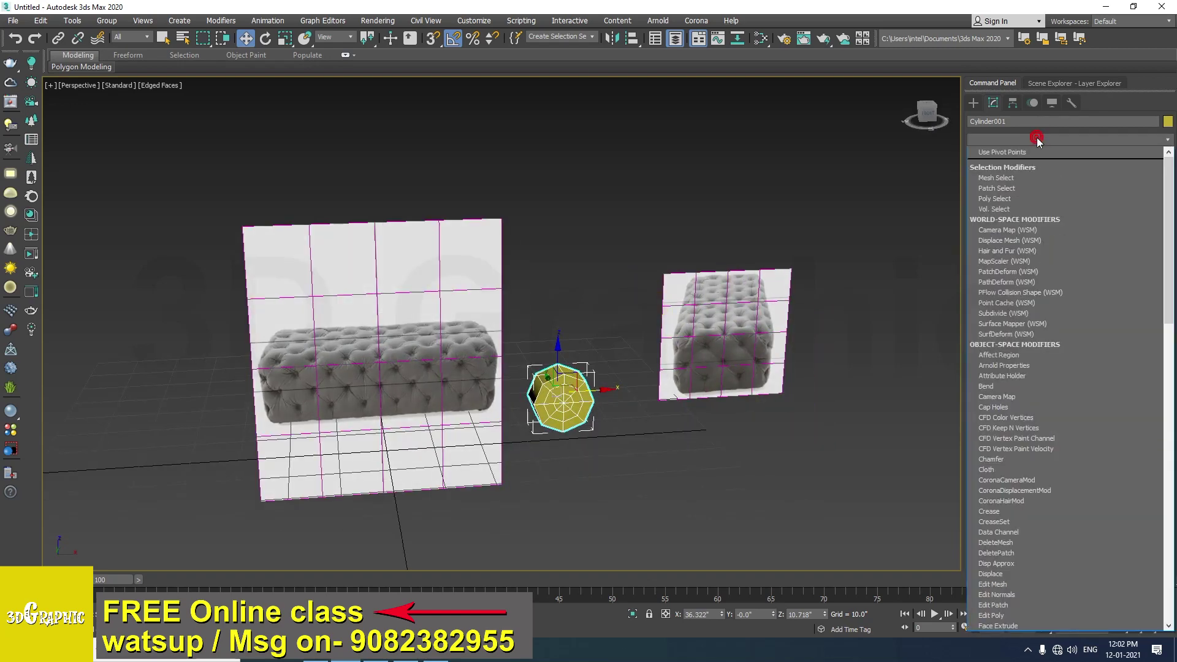
key("e")
key("e")
key("e")
key("e")
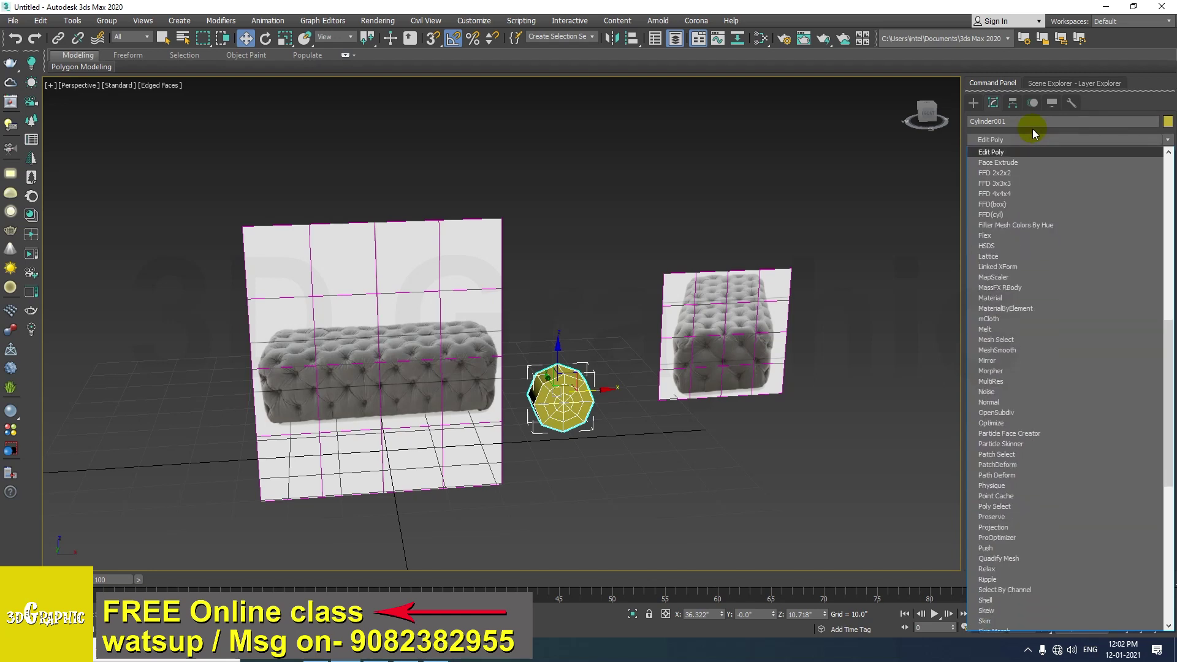
key("Return")
Select the front cap's polygons by angle 45, invert the selection and delete the cylinder's remaining polygons
left_click(1081, 363)
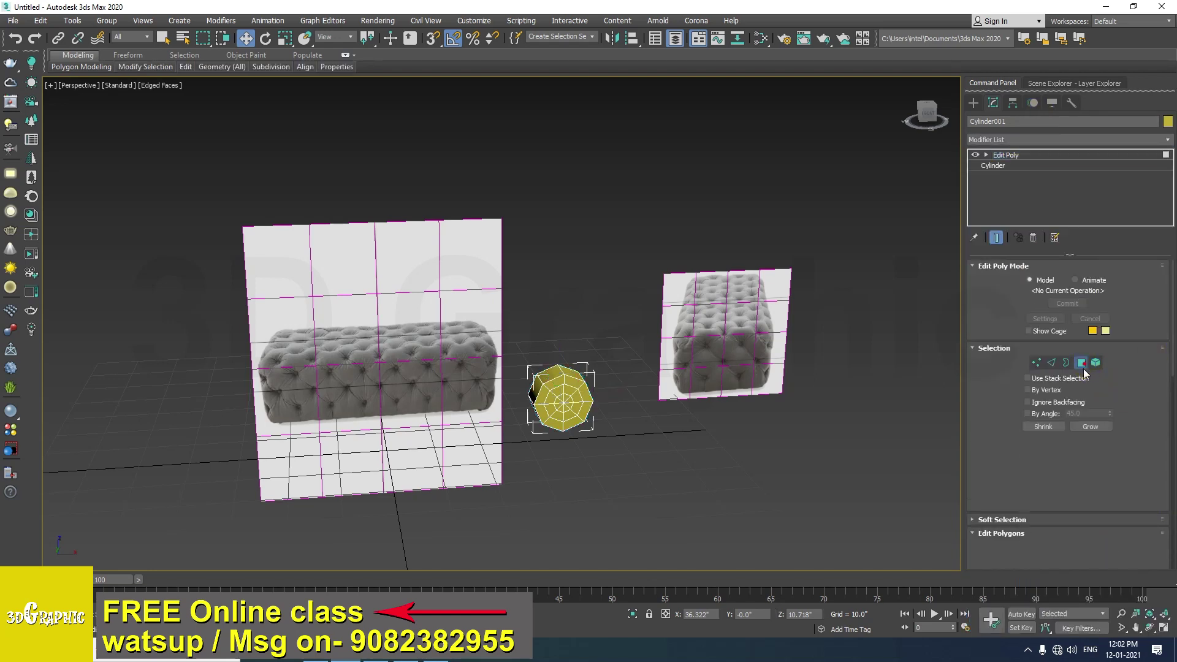
left_click(581, 387)
left_click(1027, 414)
left_click(573, 407)
scroll(573, 406, "up", 5)
middle_click_drag(573, 407, 452, 333, "alt")
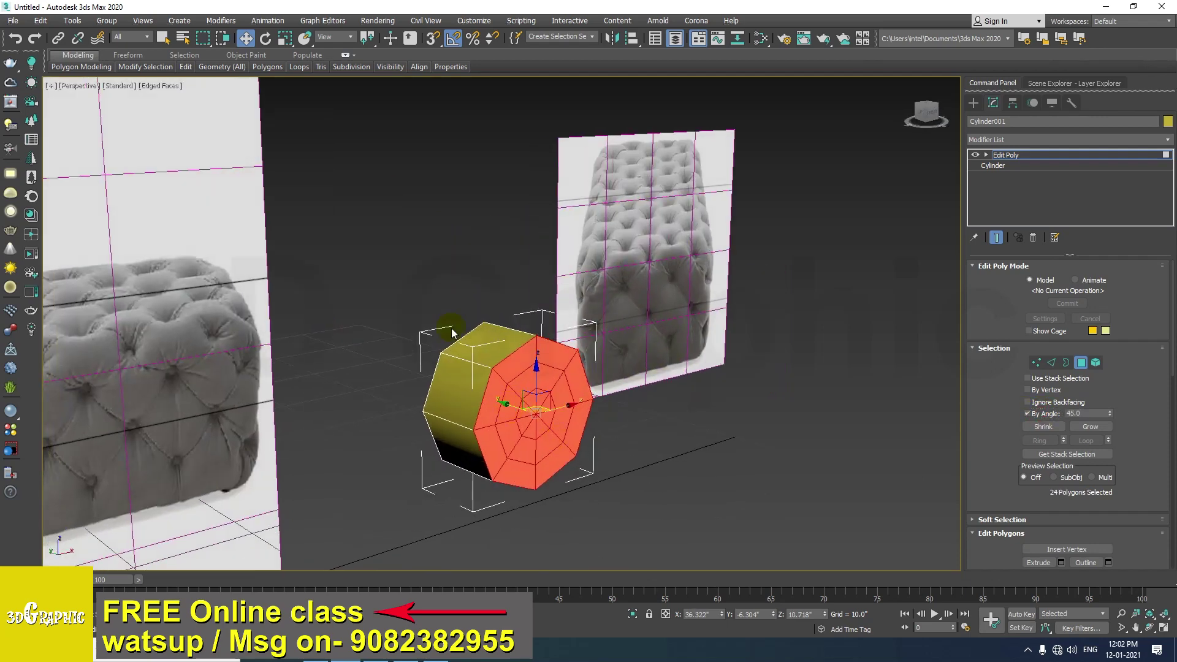
left_click(44, 20)
left_click(68, 250)
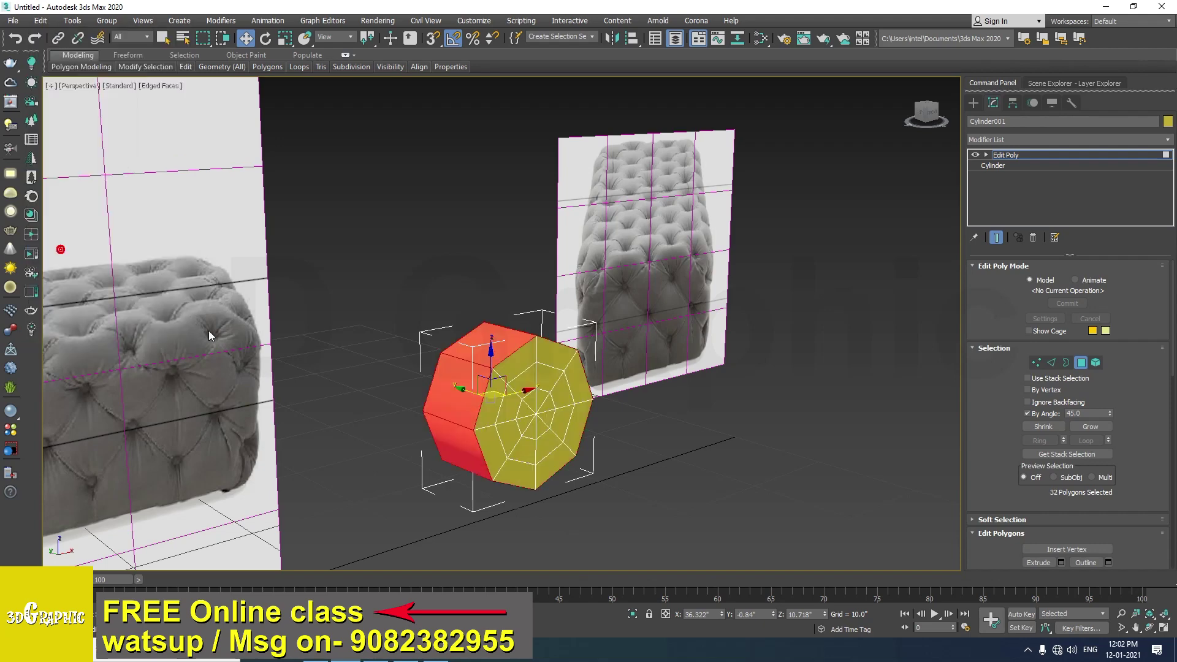
key("Delete")
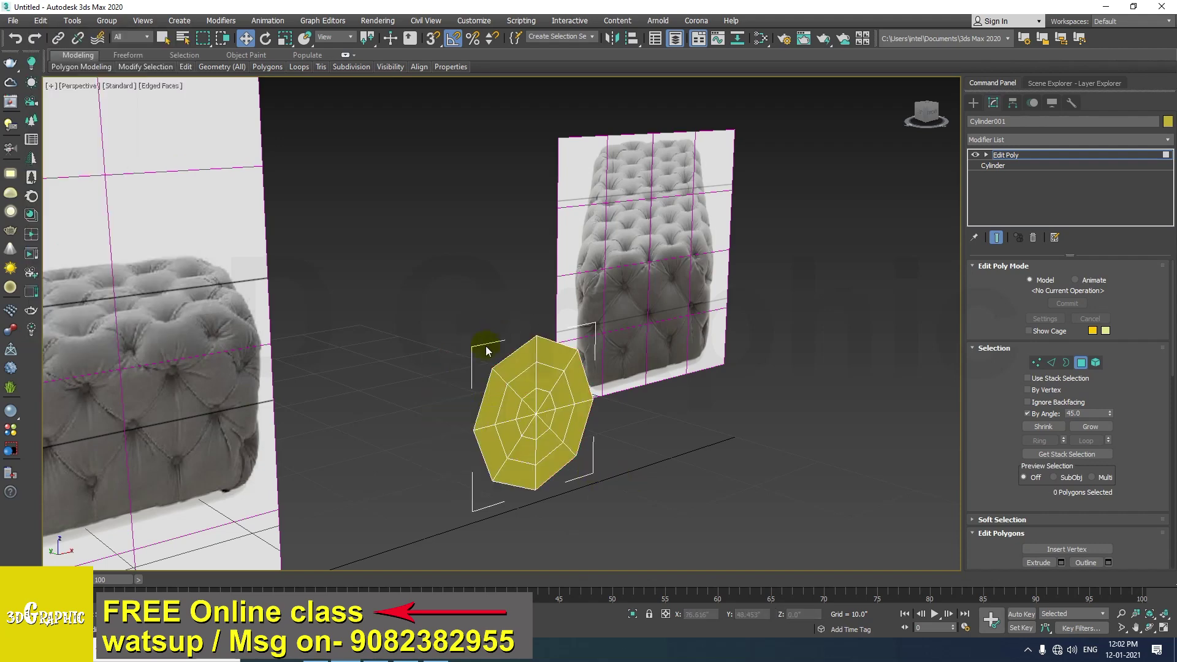
Leave polygon editing and centre the pivot on the remaining octagonal disc
left_click(1081, 362)
left_click(1015, 104)
left_click(1068, 187)
left_click(1067, 252)
left_click(1068, 186)
middle_click_drag(705, 349, 546, 327, "alt")
Show edged faces in the Front view and move the disc to about X 44.9, Z 13.2 inches, between the references
key("f")
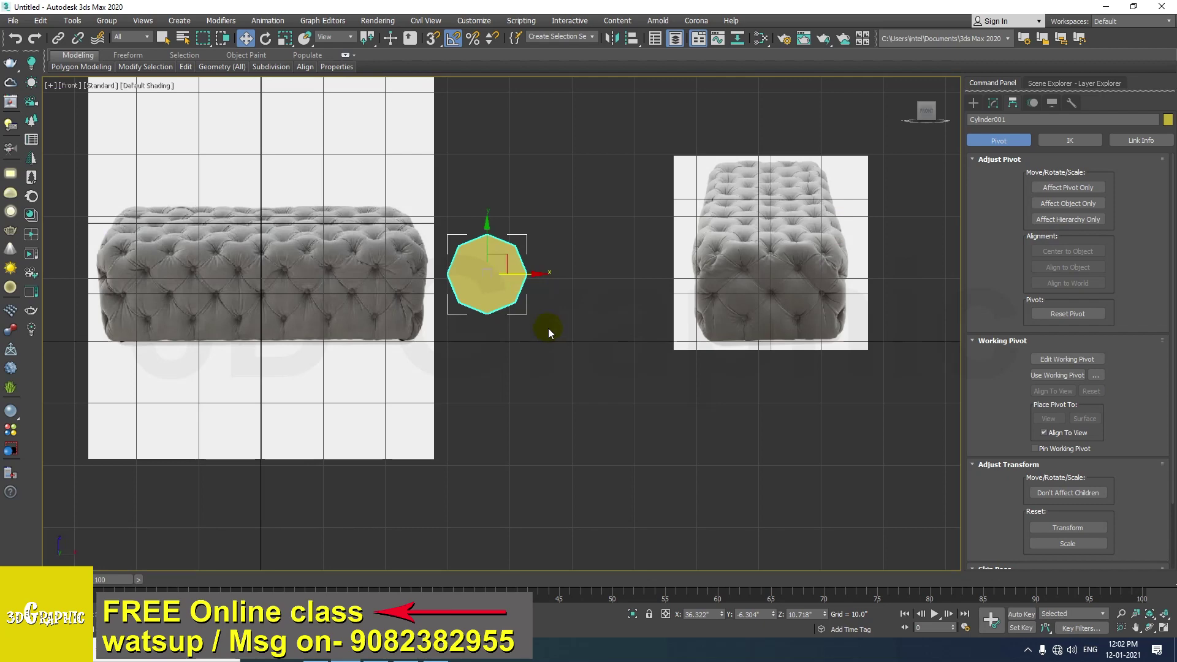
scroll(551, 329, "up", 5)
key("F4")
mouse_move(562, 319)
middle_mouse_down()
mouse_move(588, 343)
mouse_move(562, 362)
middle_mouse_up()
mouse_move(552, 336)
left_mouse_down()
mouse_move(524, 352)
mouse_move(396, 331)
mouse_move(358, 400)
mouse_move(337, 327)
mouse_move(327, 329)
mouse_move(691, 275)
mouse_move(545, 358)
mouse_move(625, 321)
left_mouse_up()
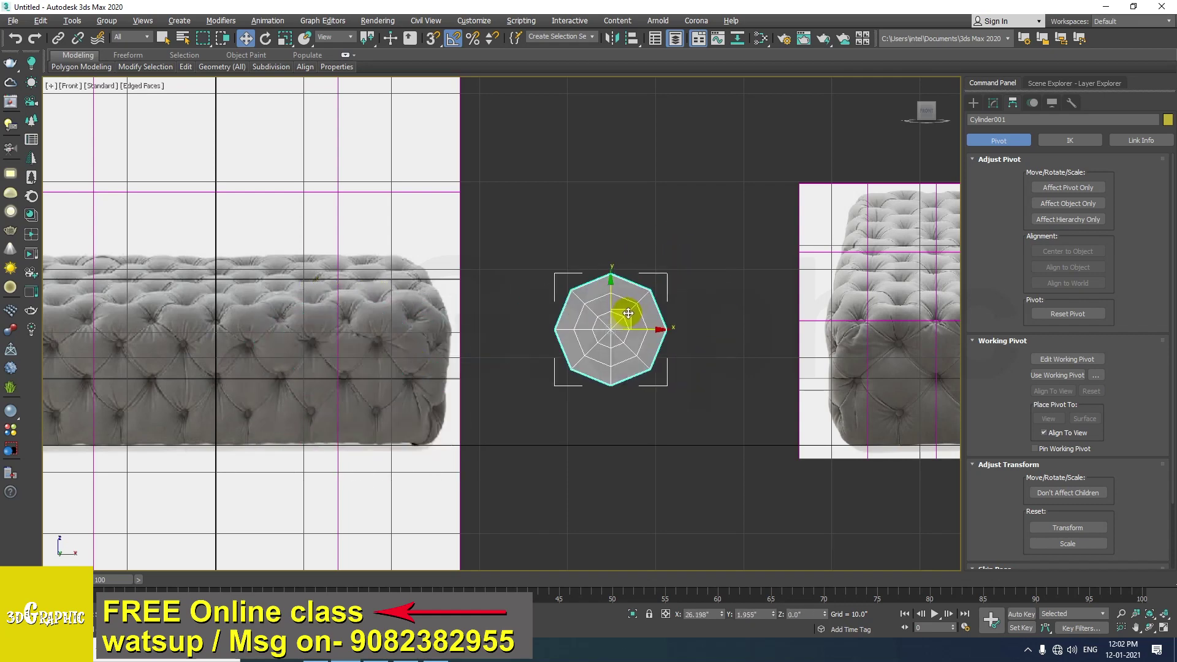
middle_click_drag(631, 332, 607, 372)
Hide the reff layer holding the reference planes
key("p")
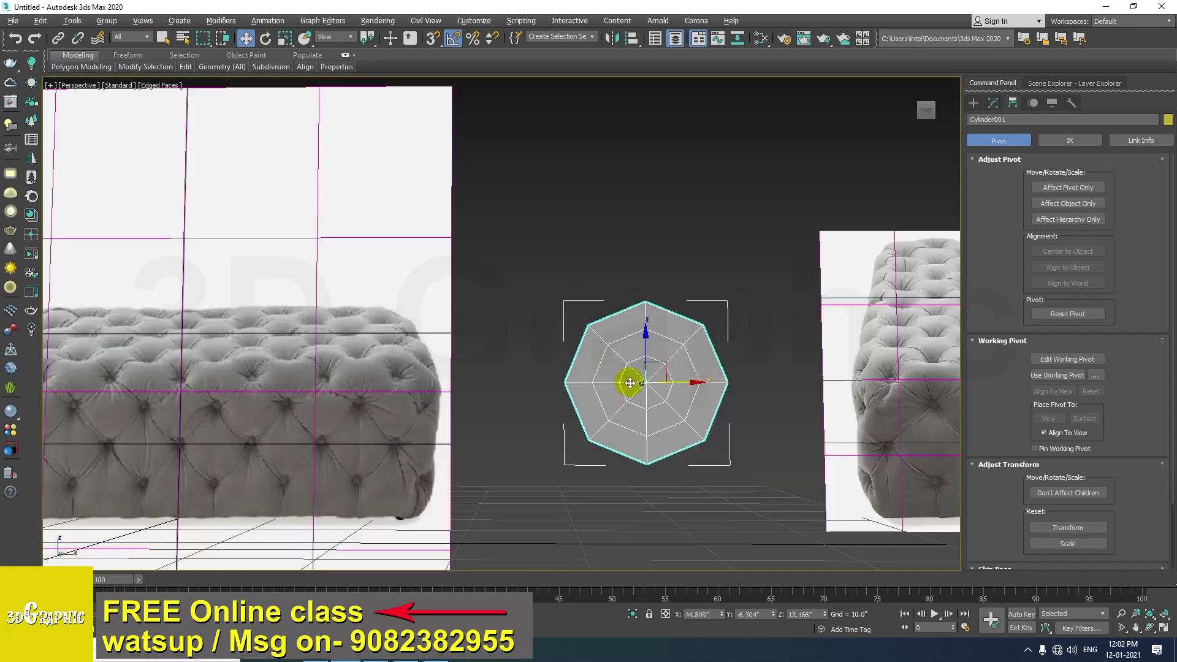
scroll(637, 373, "up", 3)
scroll(578, 368, "down", 6)
middle_click_drag(561, 366, 601, 392, "alt")
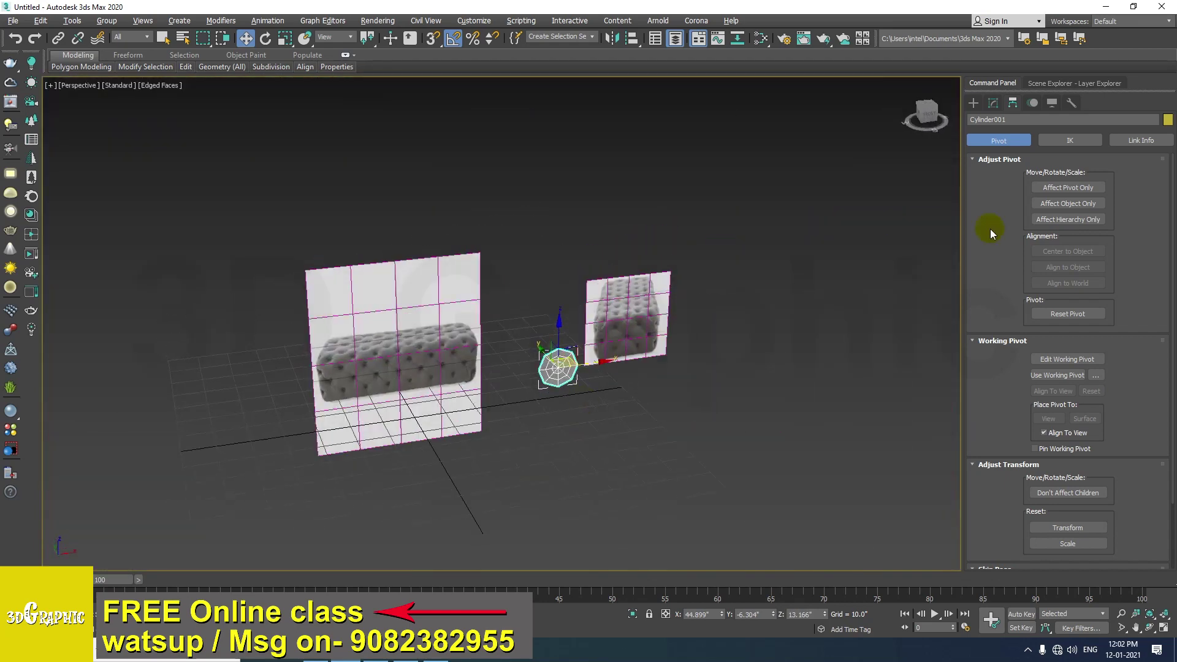
left_click(1057, 85)
left_click(995, 167)
Move the disc in the Front view to about X 32.8, Z 21.5 inches and enlarge it in view
middle_click_drag(598, 373, 580, 376, "alt")
key("f")
scroll(580, 376, "up", 4)
scroll(580, 377, "down", 4)
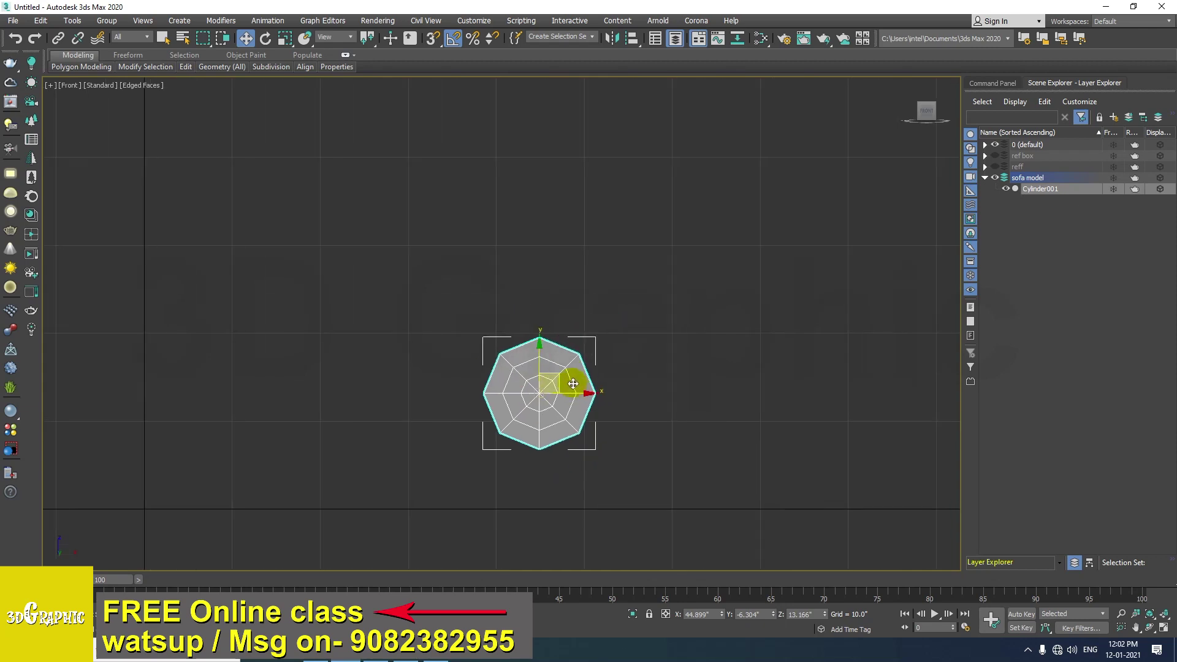
middle_click_drag(539, 376, 428, 368)
scroll(412, 326, "up", 5)
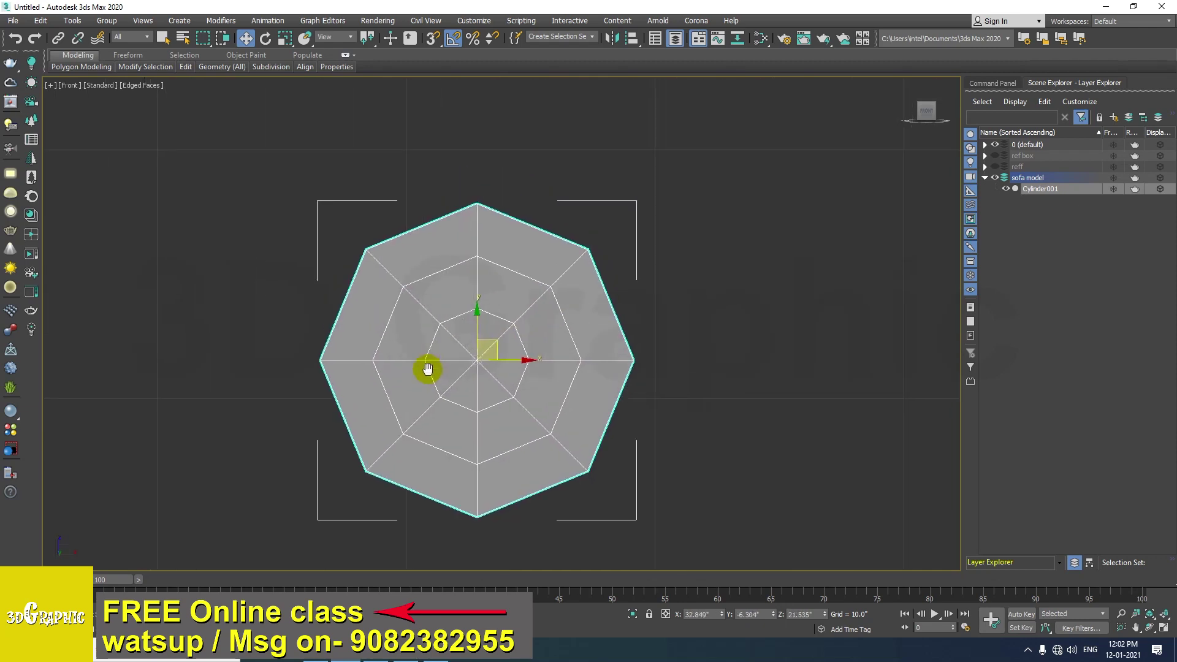
Narrow the command panel and add a second Edit Poly modifier on top of the disc's stack
left_click(976, 83)
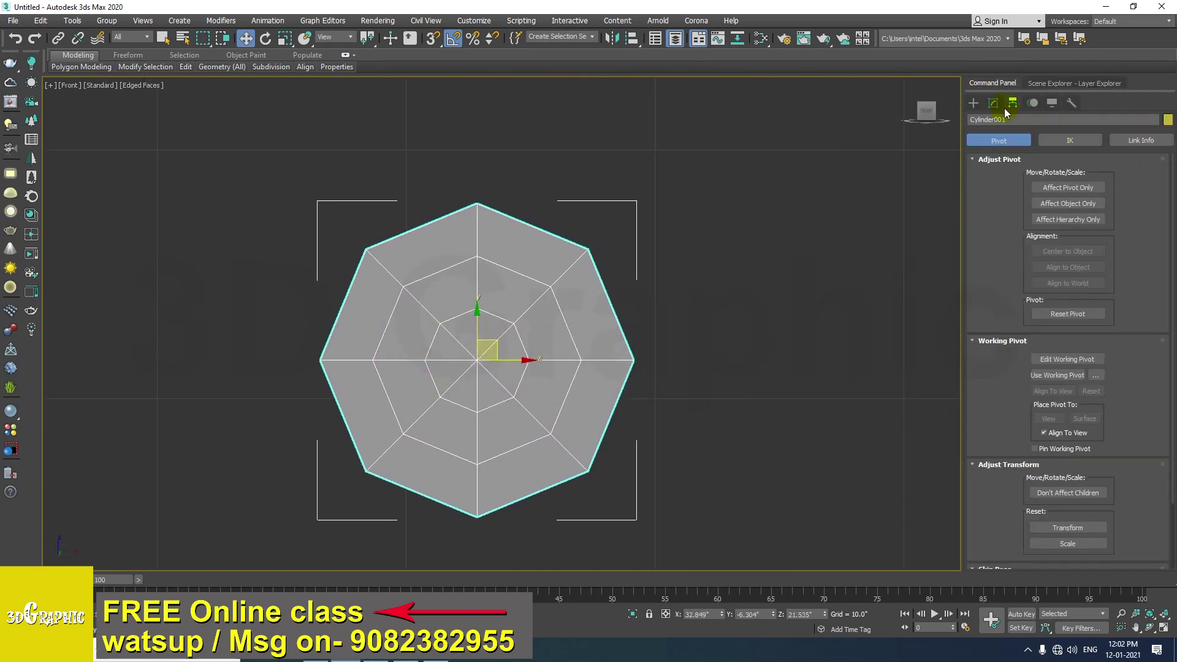
left_click_drag(960, 225, 1154, 161)
left_click(1021, 102)
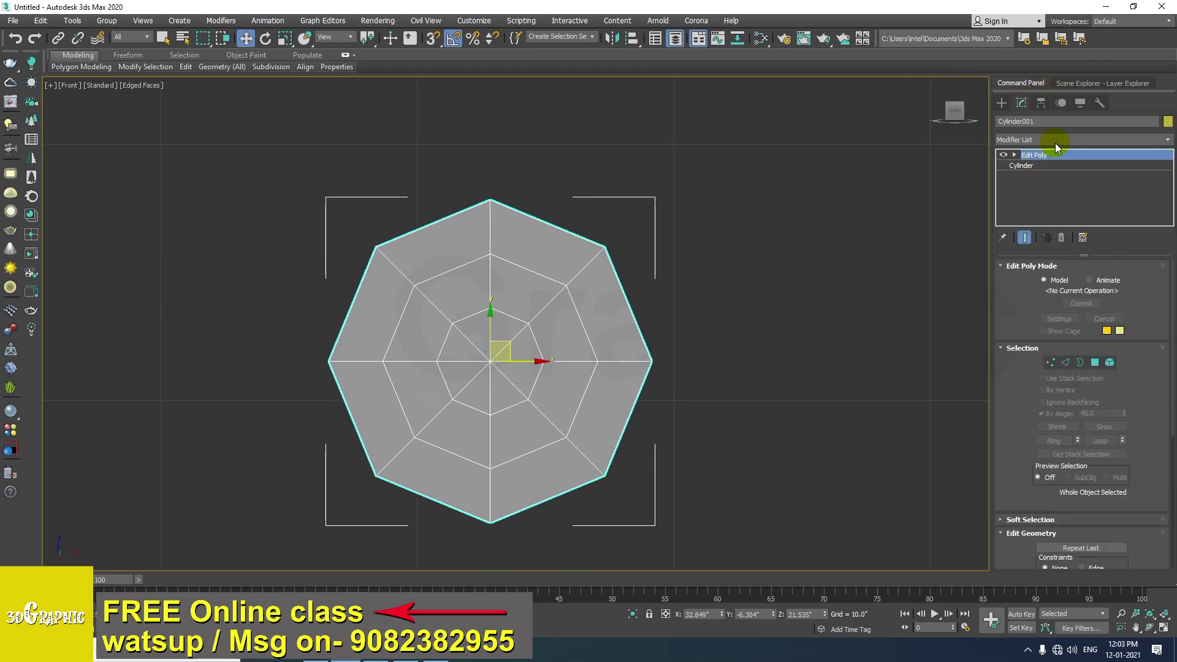
left_click(1055, 139)
type("edit poly")
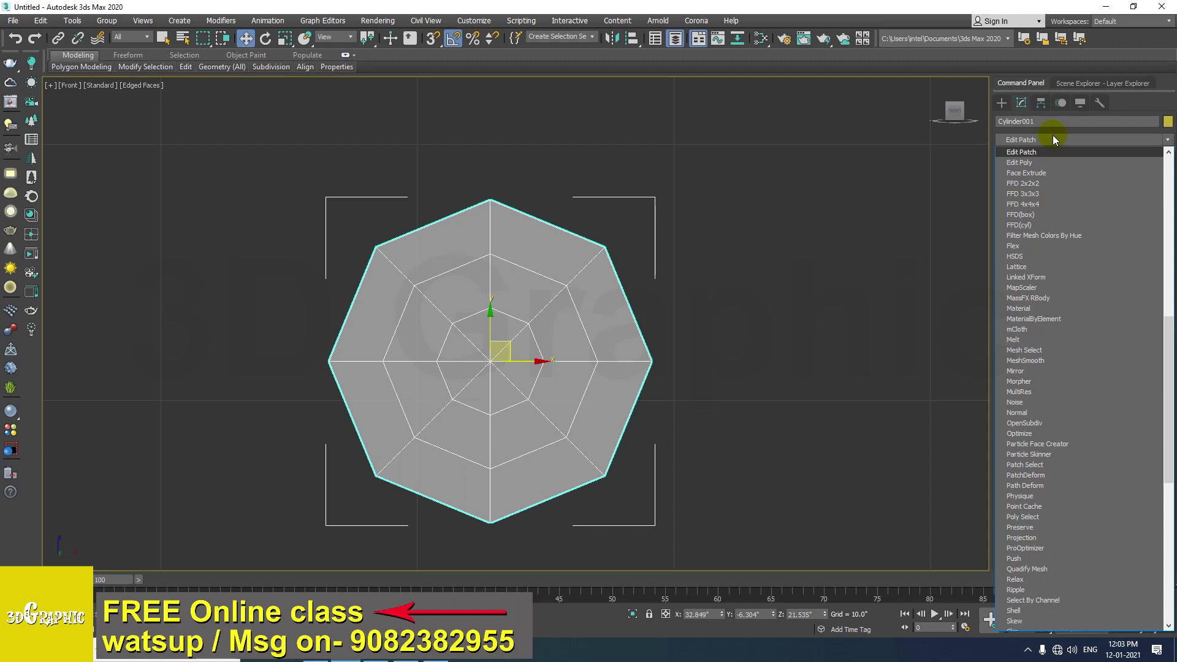
key("Return")
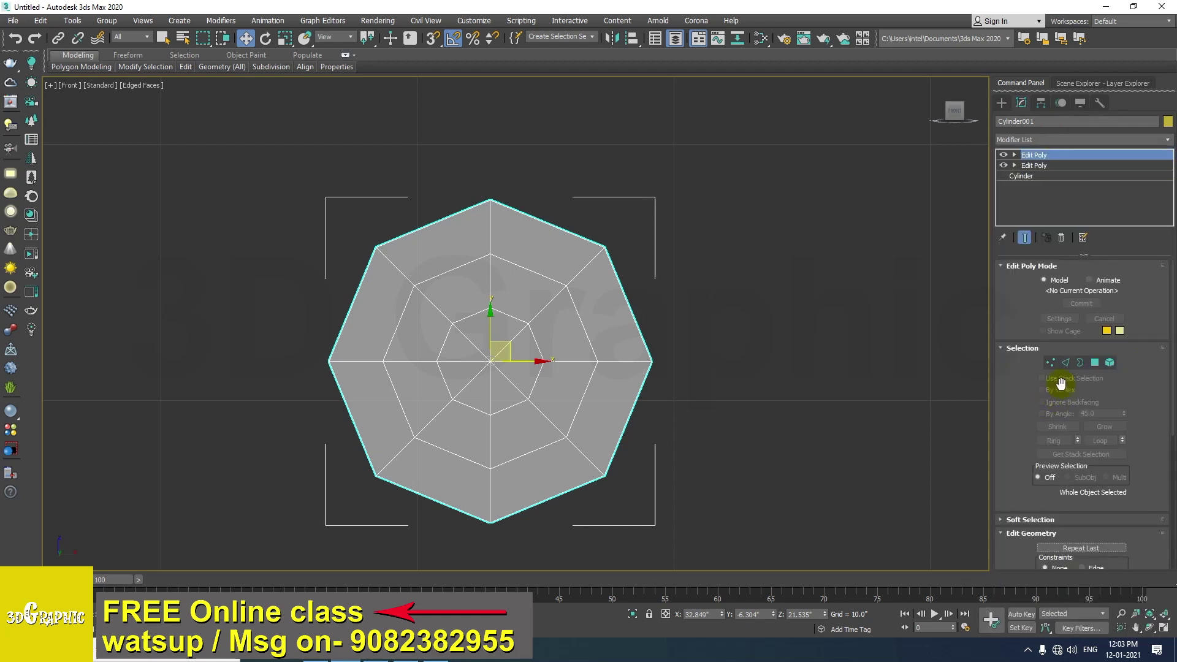
Delete the disc's lower half and upper-left quarter polygons, keeping only the upper-right quarter
left_click(1066, 365)
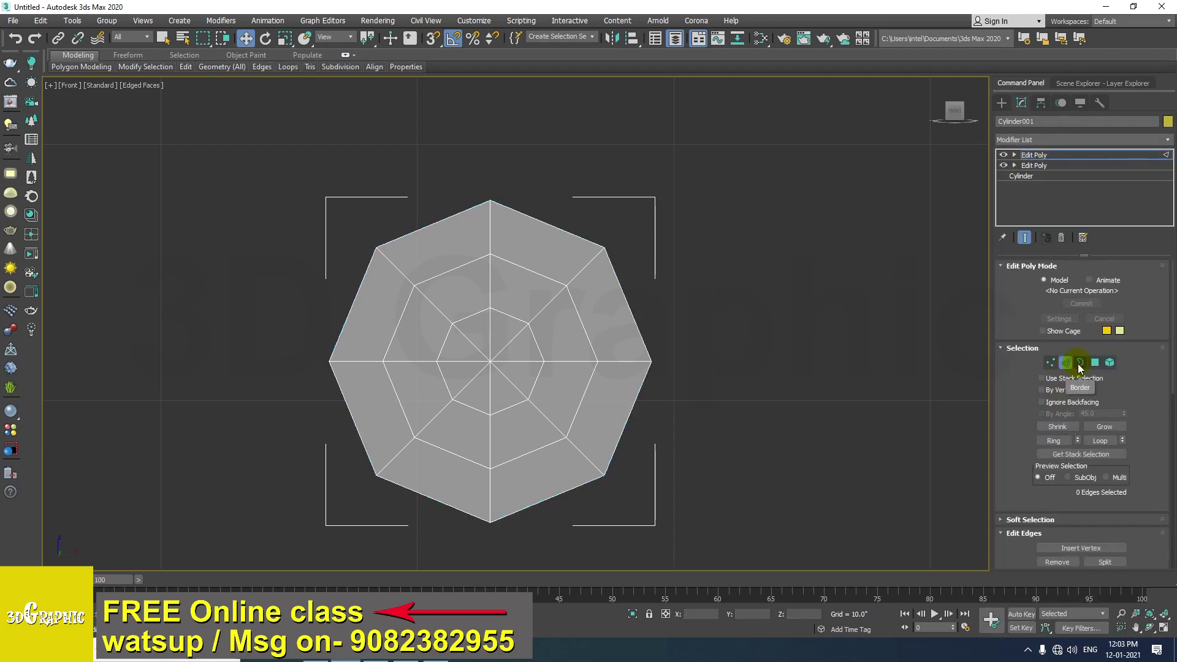
left_click(1093, 366)
middle_click_drag(638, 423, 596, 350)
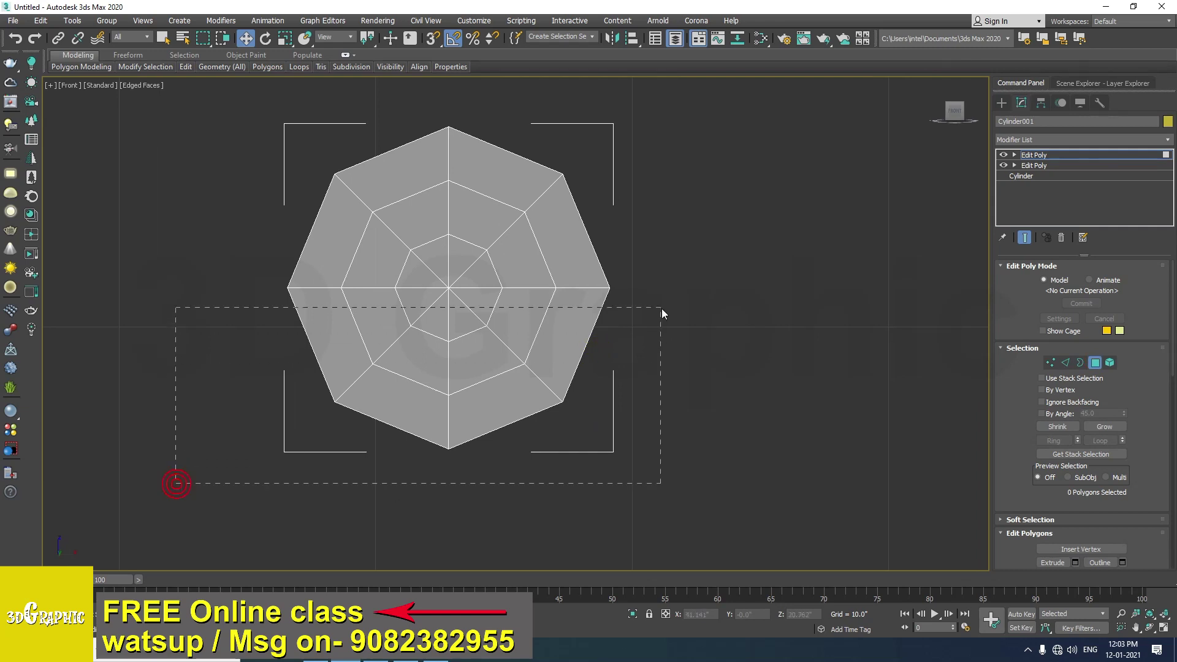
left_click_drag(675, 299, 680, 303)
key("Delete")
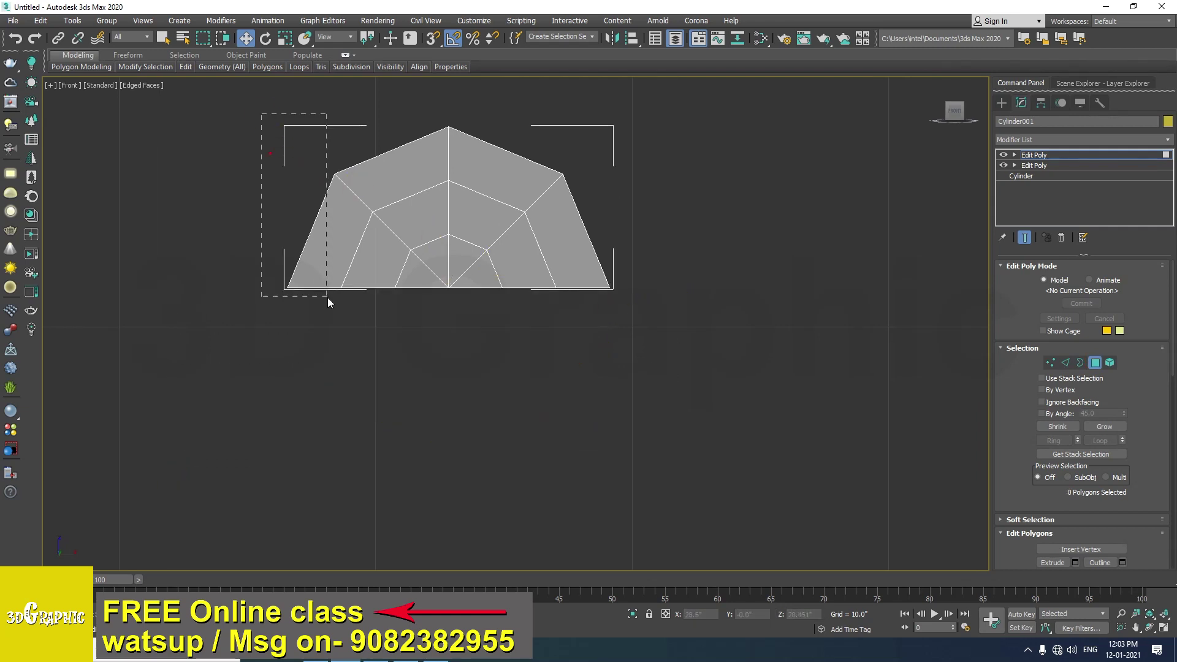
left_click_drag(439, 377, 440, 375)
key("Delete")
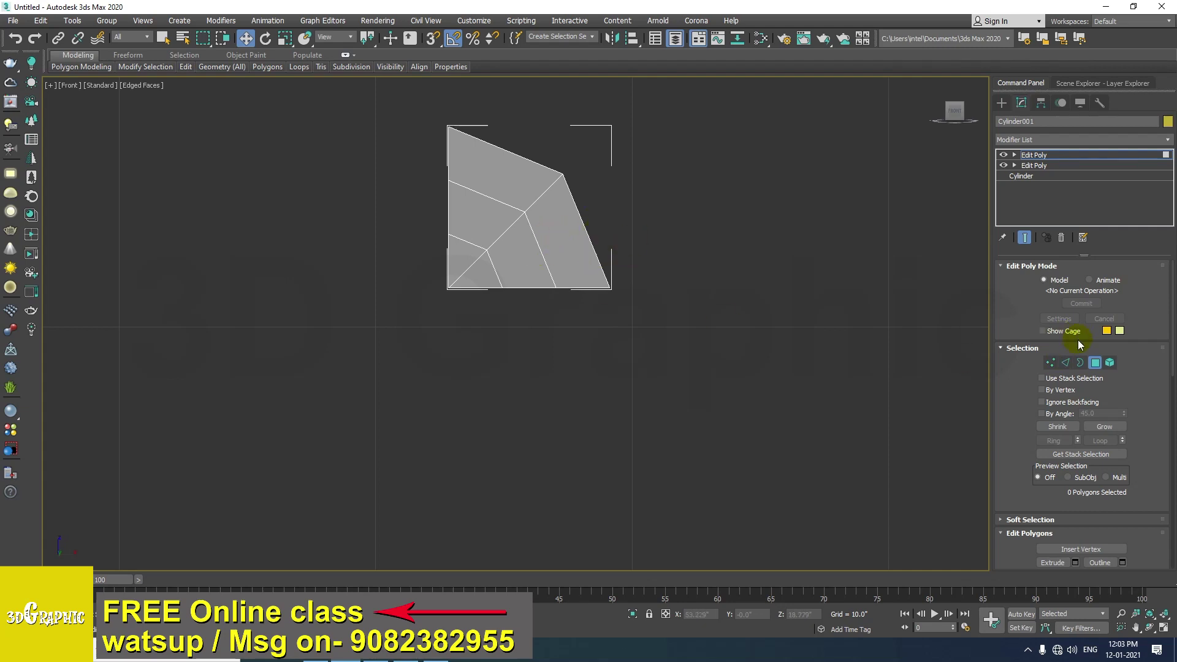
Extend the quarter disc's two outer edges diagonally outward to create a new outer ring of polygons
left_click(1066, 362)
middle_click_drag(529, 213, 518, 317)
left_click(502, 259)
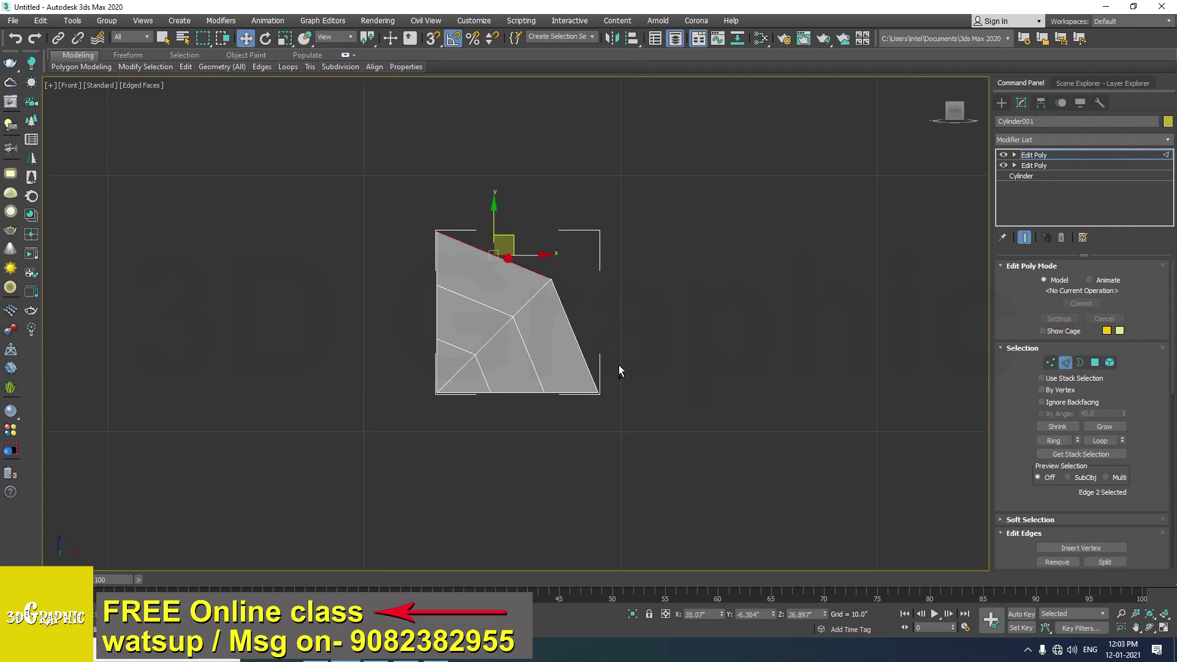
left_click(578, 350, "ctrl")
left_click_drag(558, 276, 611, 220)
Turn on 3D snapping, check that axis constraints are enabled, and align the new upper vertex horizontally with the module's left side
key("1")
left_click(495, 175)
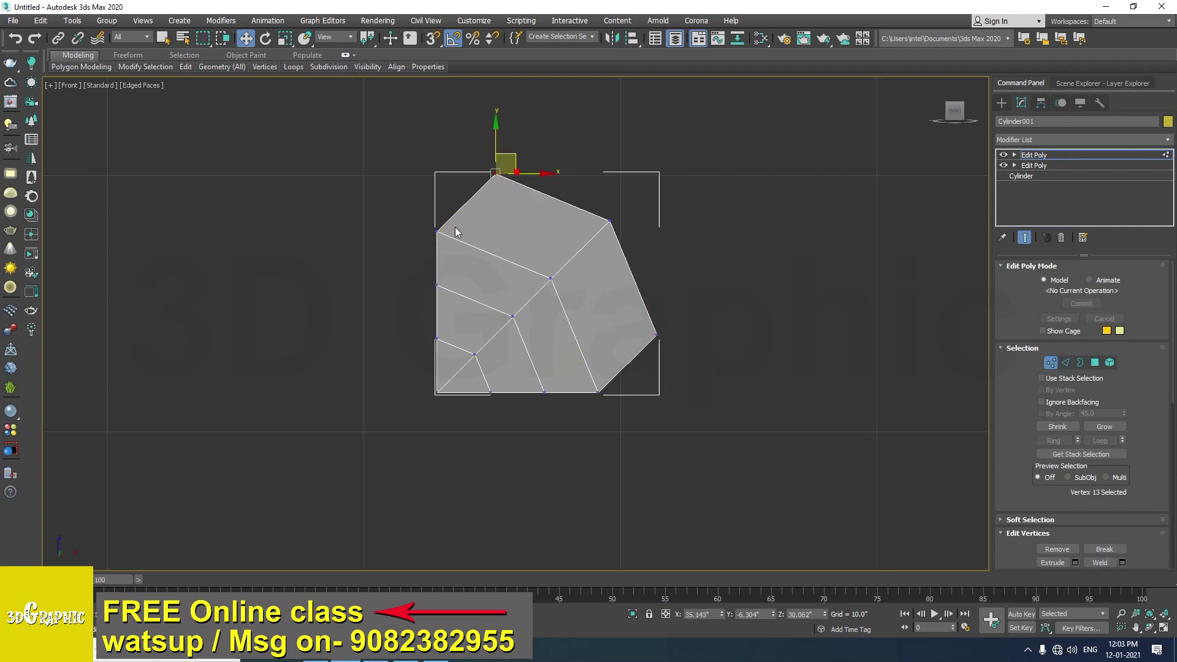
left_click(432, 38)
right_click(432, 38)
left_click(538, 258)
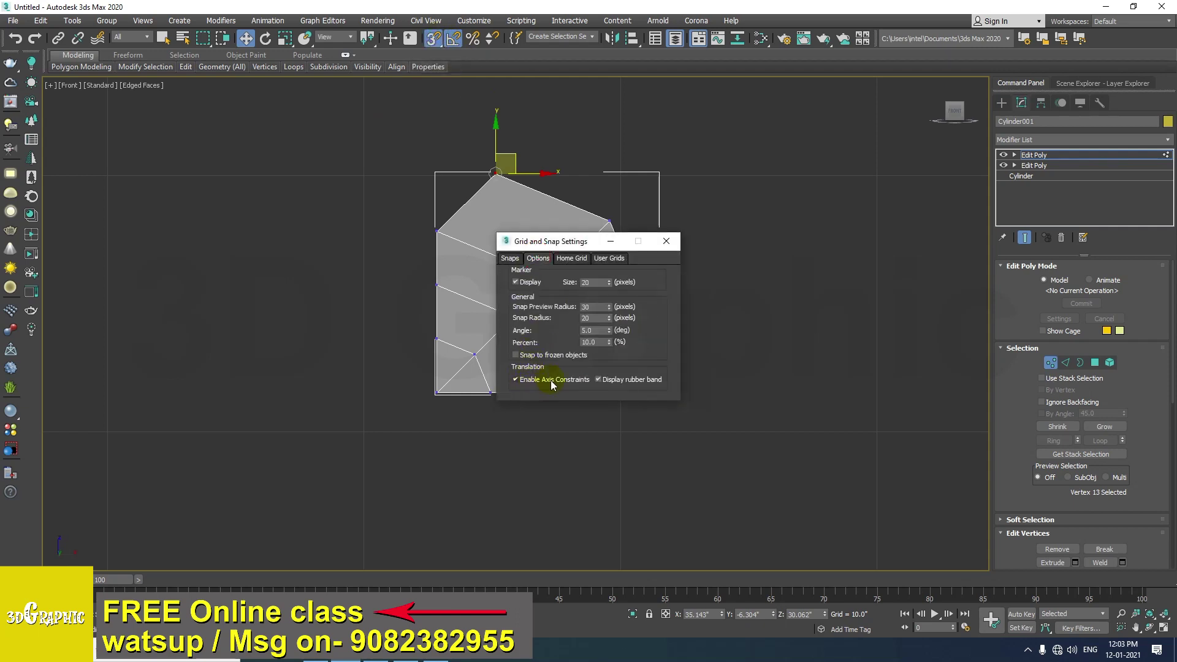
left_click(666, 241)
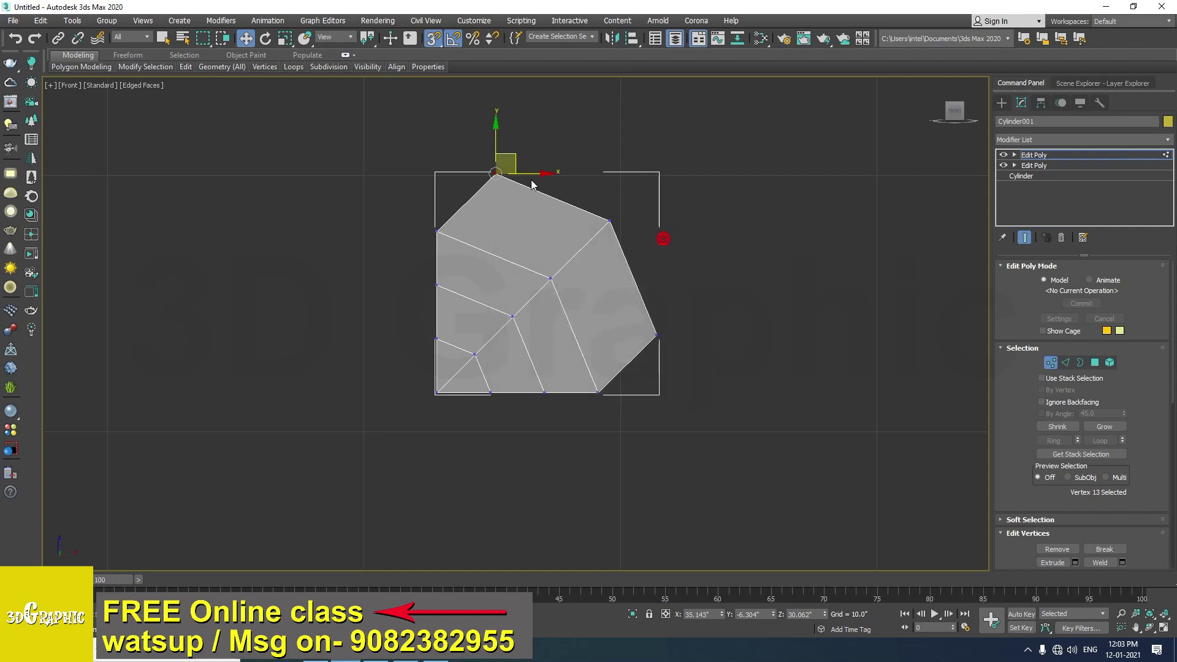
left_click_drag(529, 175, 447, 231)
Snap the lower-right vertex level with the bottom side and the diagonal vertex to the upper-right corner, squaring the outline
left_click(657, 335)
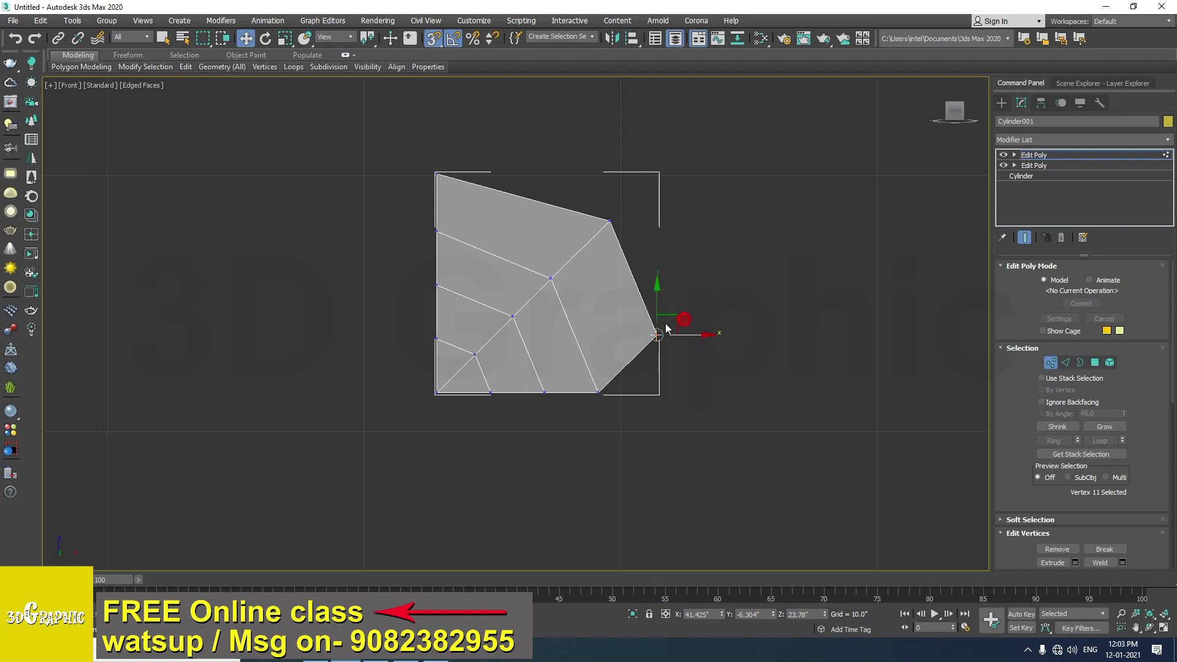
left_click_drag(656, 303, 599, 390)
left_click_drag(691, 169, 606, 251)
left_click_drag(614, 206, 437, 175)
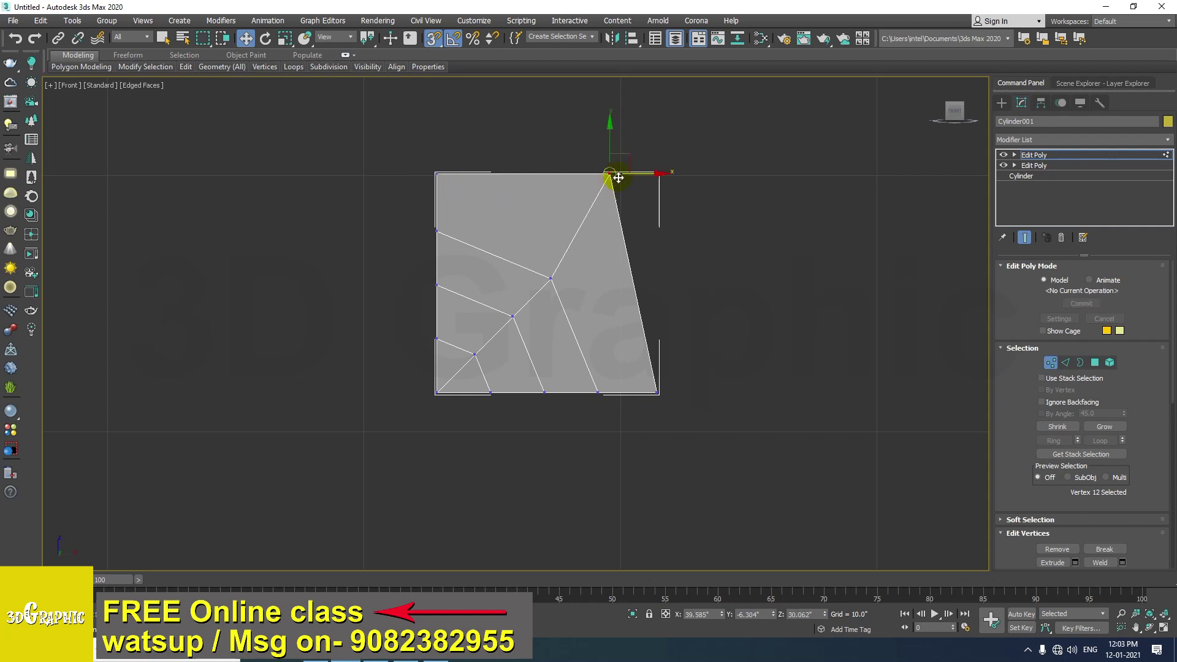
left_click_drag(646, 175, 662, 389)
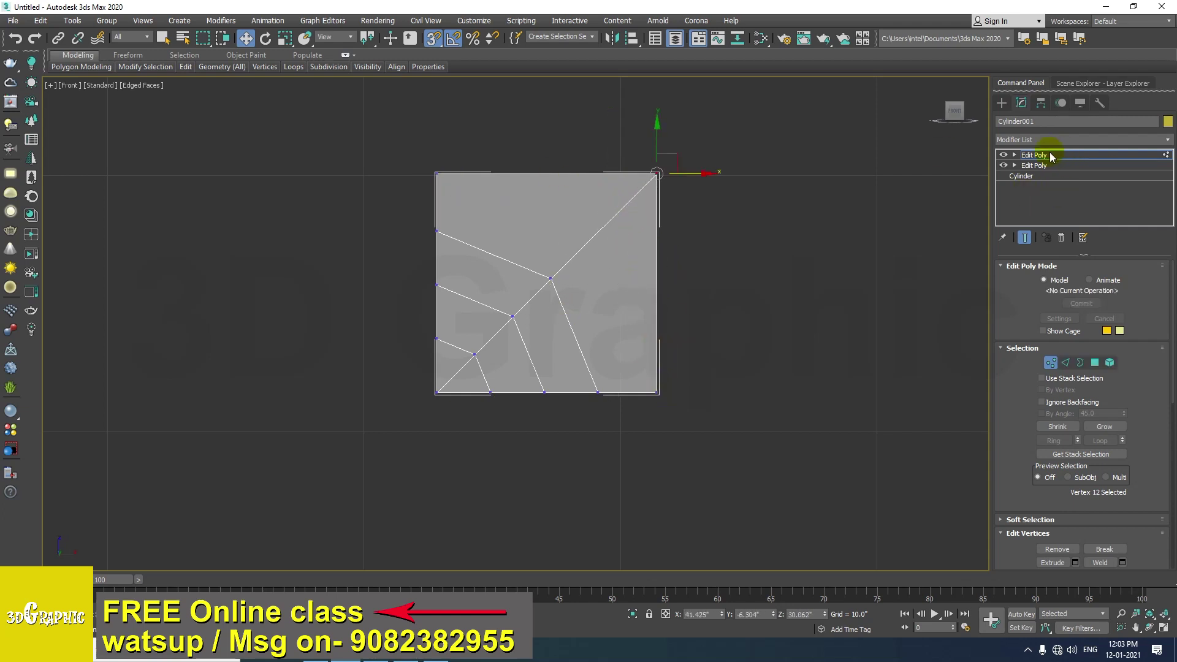
left_click(1036, 155)
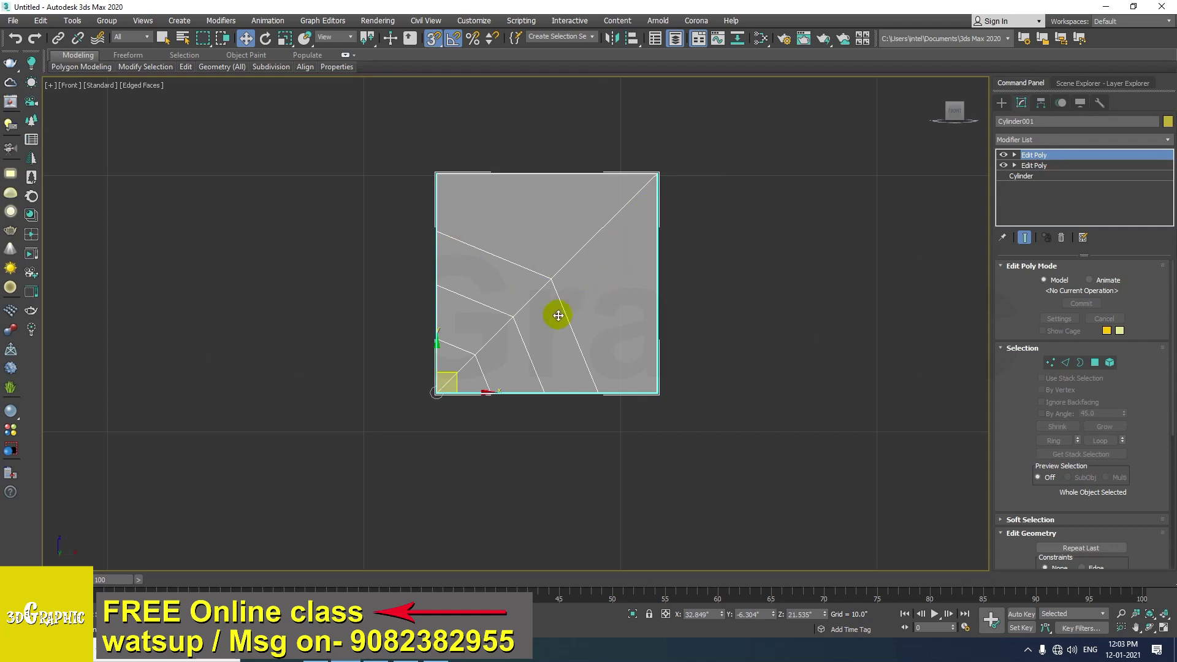
Turn off snapping and shift the three inner diagonal vertices outward toward the upper-right corner
key("1")
left_click(565, 266)
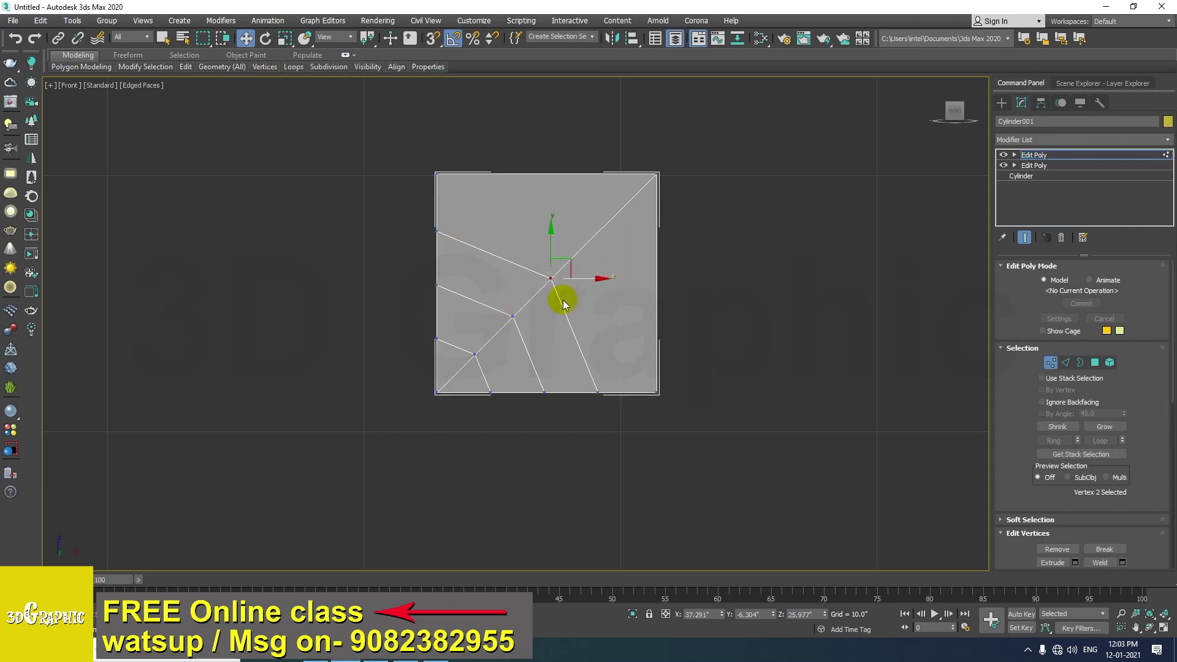
left_click_drag(562, 264, 587, 252)
left_click_drag(514, 315, 503, 338)
left_click(482, 341)
Pull the square's upper vertices down to about Z 29.5 inches and its right vertices inward to about X 40.7 inches
left_click_drag(712, 155, 517, 248)
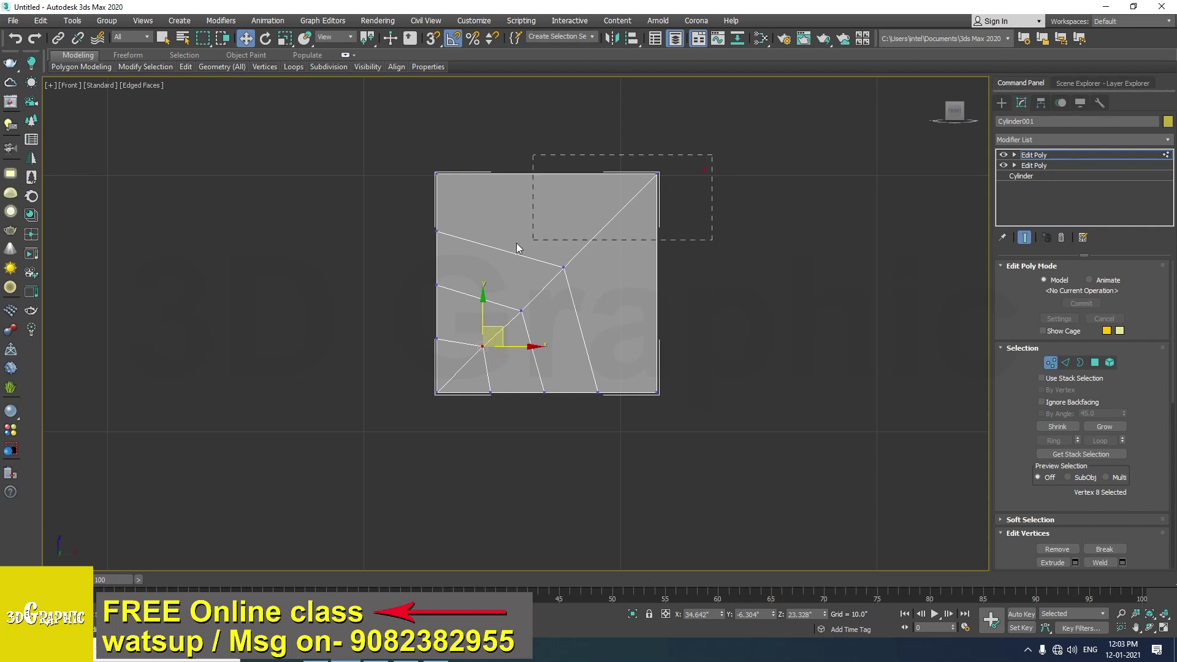
left_click_drag(417, 222, 422, 214)
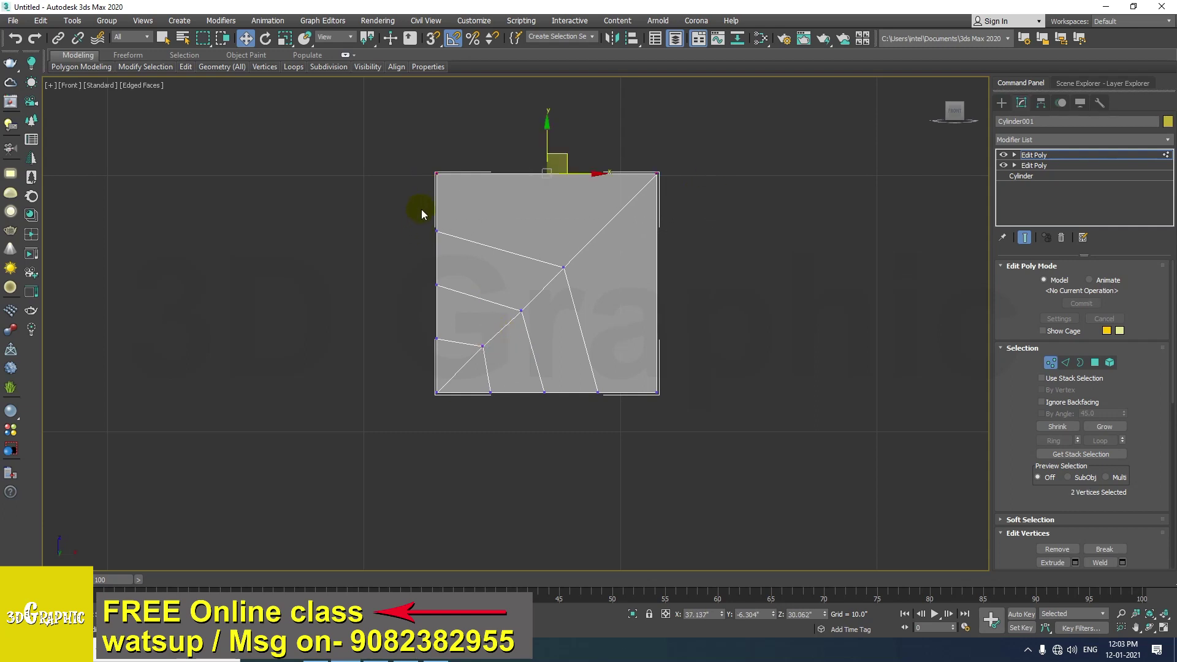
left_click_drag(544, 128, 544, 142)
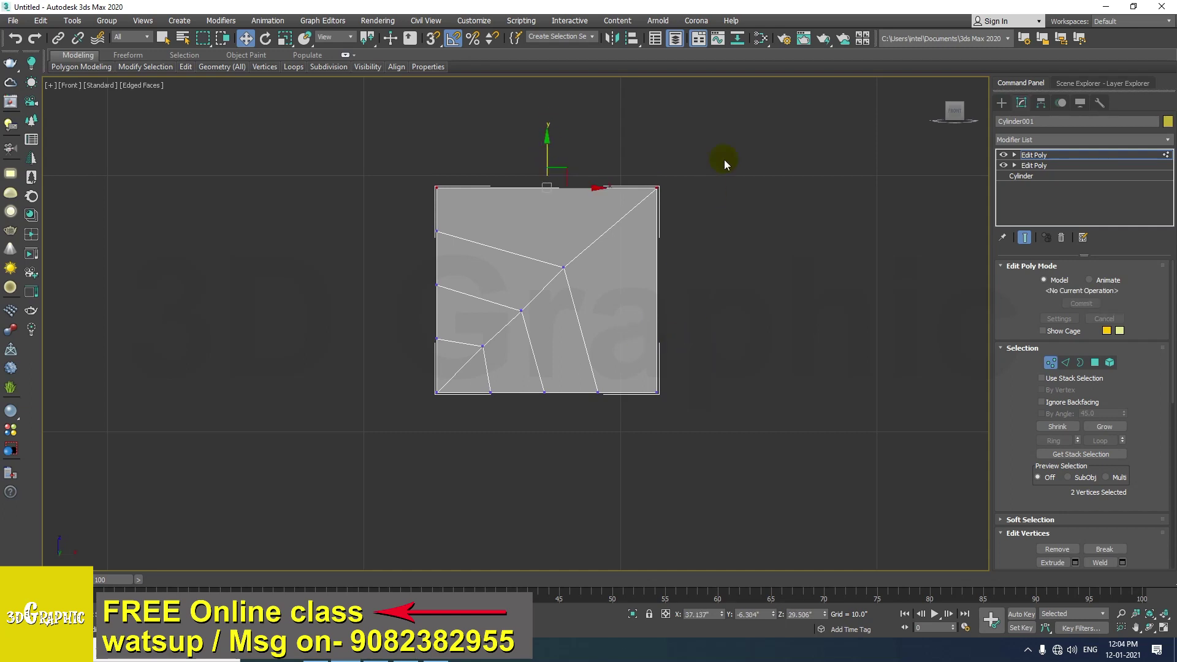
left_click_drag(634, 428, 634, 428)
left_click_drag(698, 292, 677, 292)
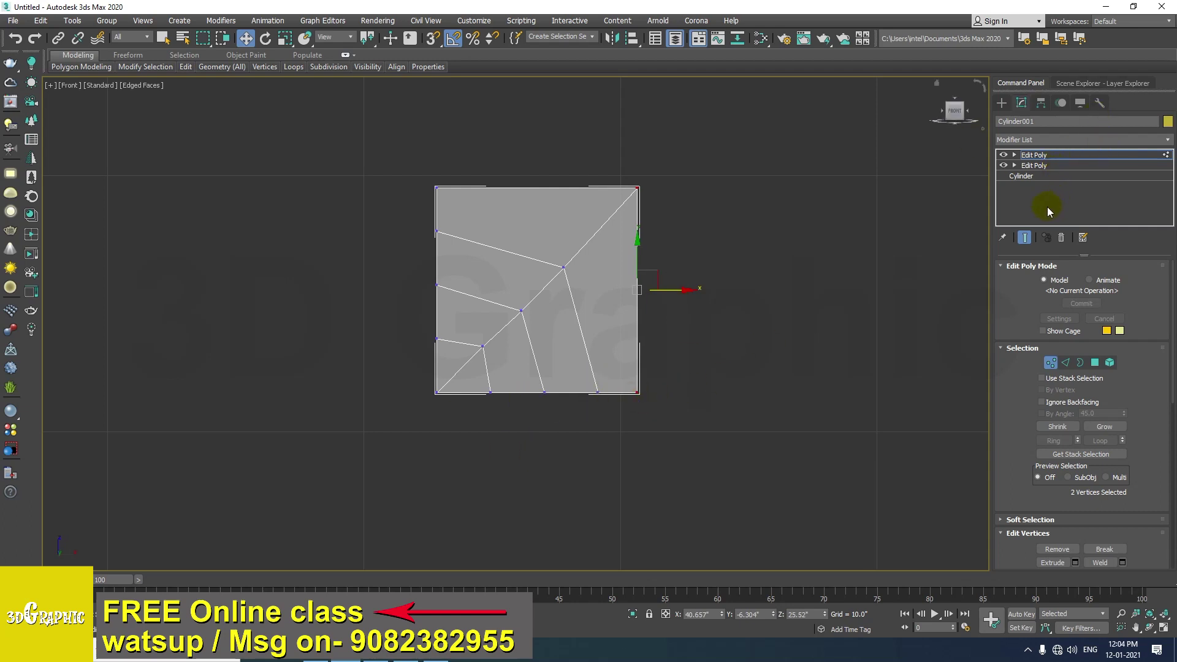
left_click(1062, 157)
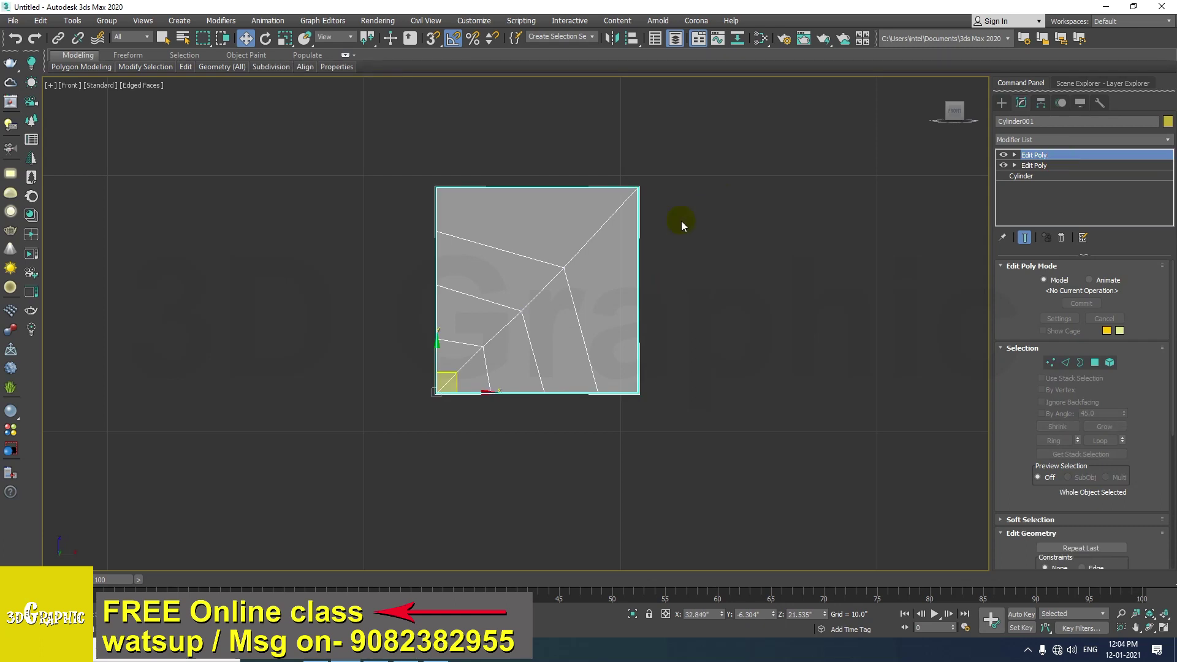
Move the quarter module to about X 30.1, Z 20.1 inches and add a third Edit Poly modifier
left_click_drag(456, 376, 384, 415)
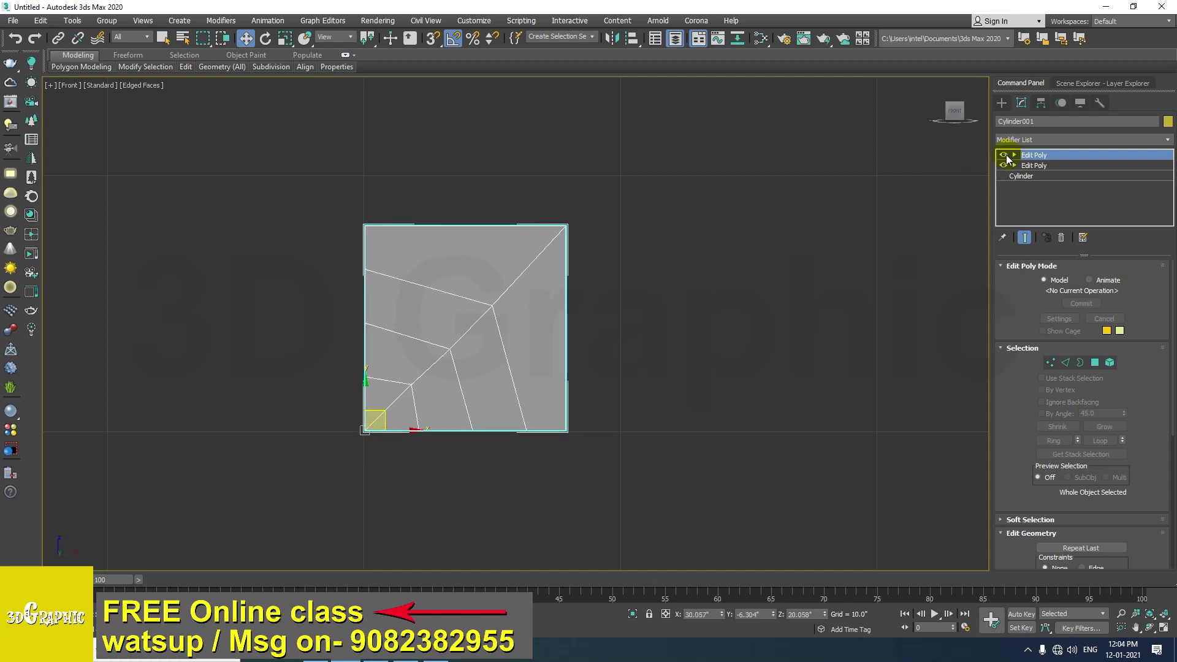
left_click(1065, 140)
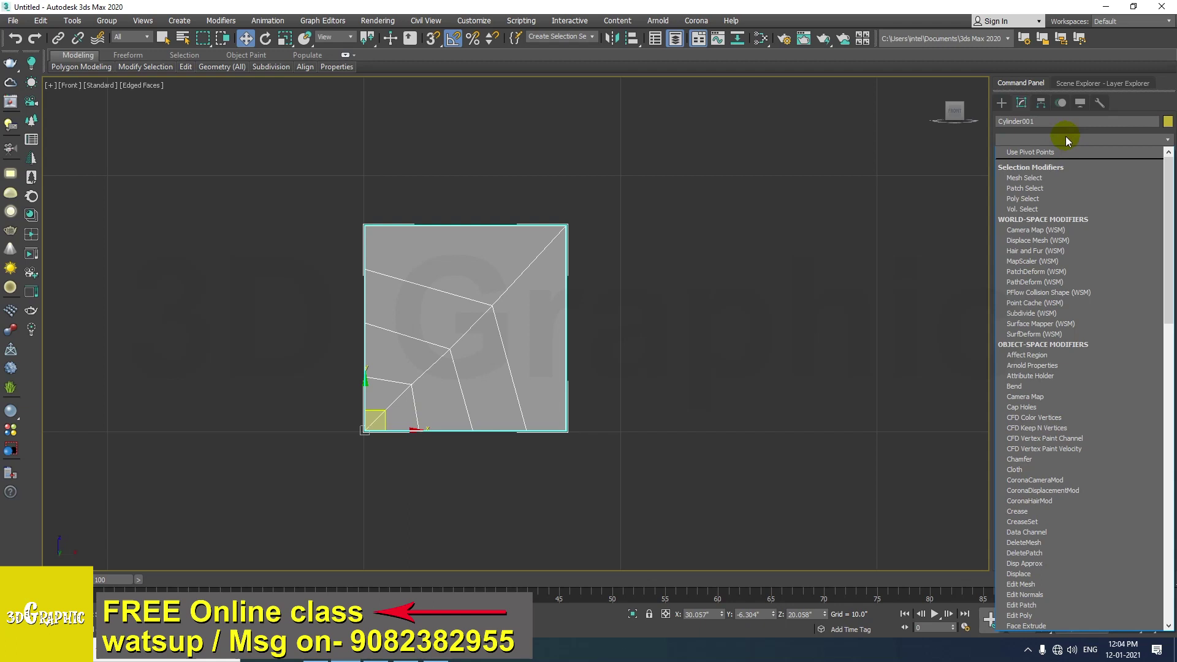
type("edit poly")
key("Return")
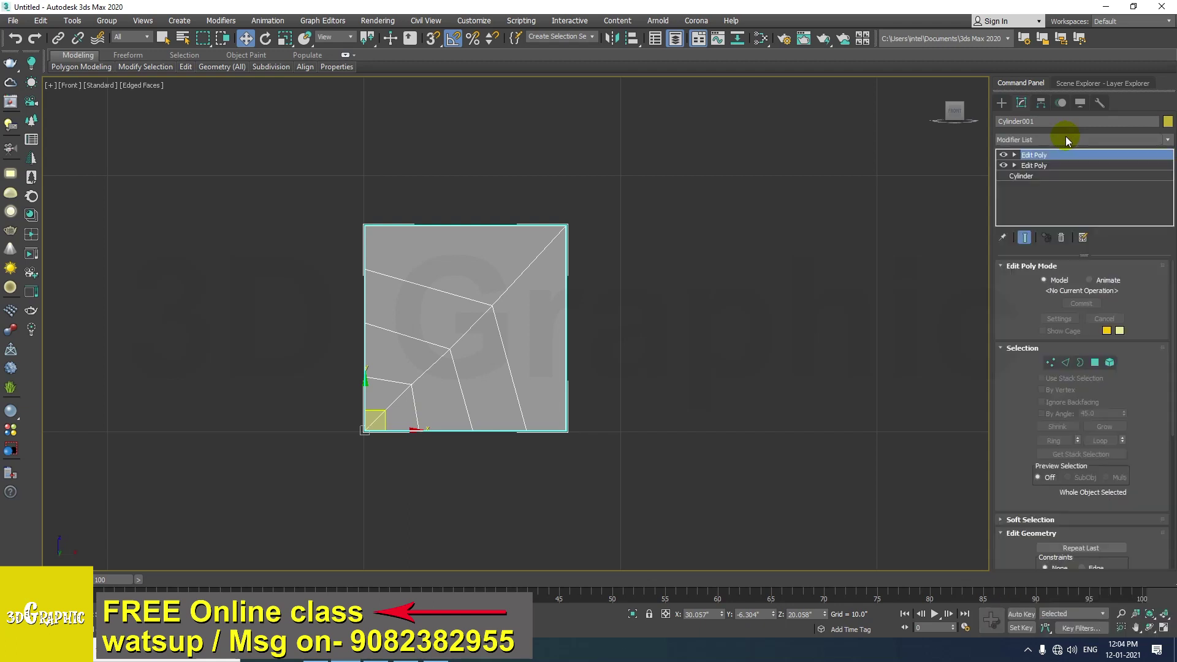
Stretch the module's upper vertices up and right vertices outward so its outline fills one grid square
key("1")
middle_click_drag(587, 265, 599, 289)
left_click_drag(336, 282, 336, 283)
left_click_drag(475, 206, 484, 158)
left_click_drag(607, 416, 565, 488)
left_click_drag(623, 327, 673, 329)
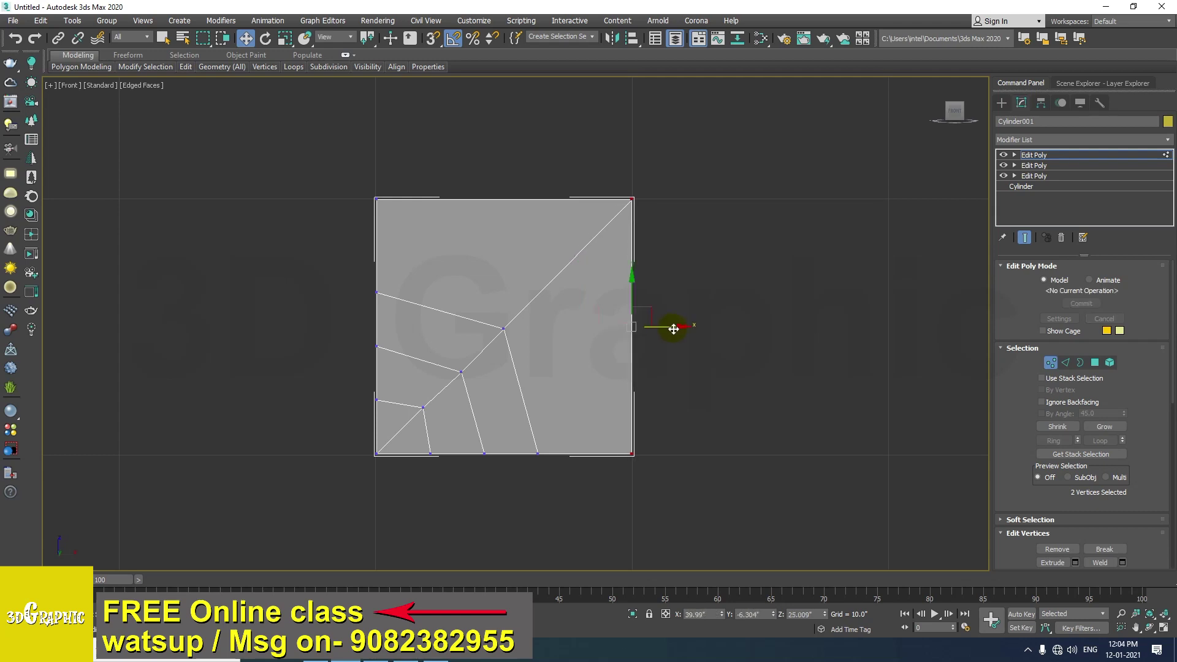
Space out the intermediate vertices upward along the left side and outward along the bottom side of the module
left_click_drag(424, 280, 360, 308)
left_click_drag(380, 255, 384, 219)
left_click(418, 321)
left_click_drag(419, 321, 361, 363)
left_click_drag(379, 315, 385, 292)
left_click_drag(400, 372, 358, 412)
left_click_drag(379, 362, 380, 345)
left_click_drag(532, 467, 605, 454)
mouse_move(514, 438)
left_mouse_down()
mouse_move(464, 473)
mouse_move(523, 455)
left_mouse_up()
left_click_drag(446, 441, 396, 474)
left_click_drag(467, 452, 490, 454)
Move the three inner diagonal vertices outward to follow the respaced side vertices, and leave vertex editing
left_click_drag(531, 319, 497, 352)
left_click_drag(524, 313, 570, 269)
mouse_move(493, 349)
left_mouse_down()
mouse_move(449, 397)
mouse_move(500, 335)
left_mouse_up()
left_click_drag(444, 389, 389, 428)
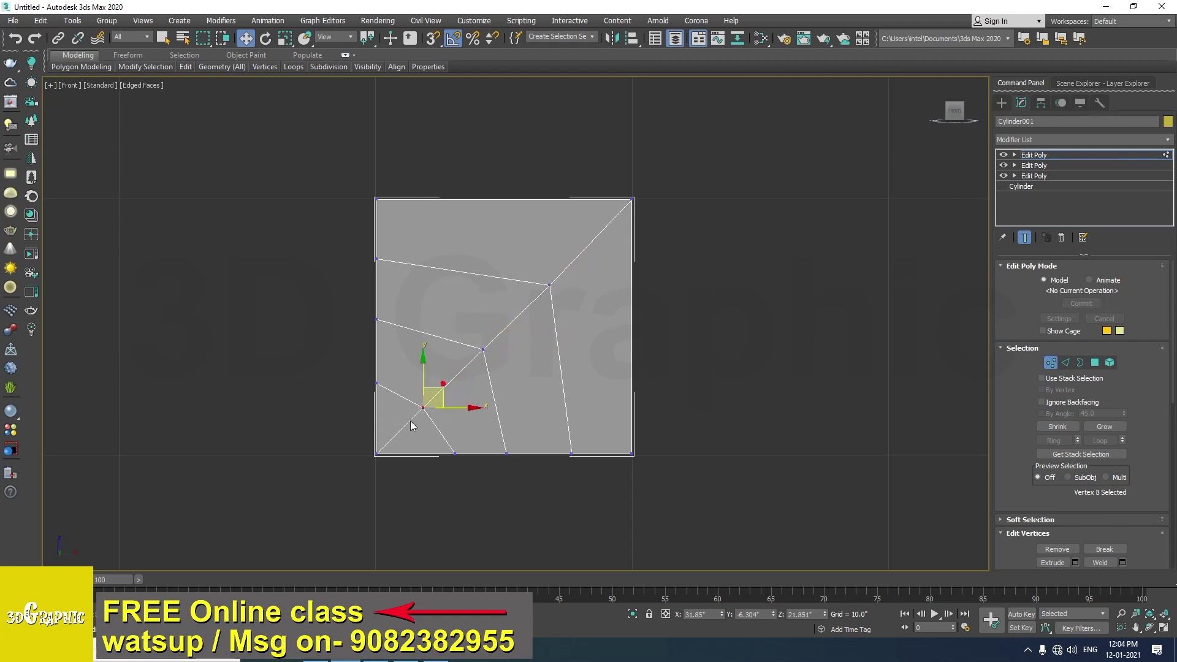
left_click_drag(441, 389, 459, 375)
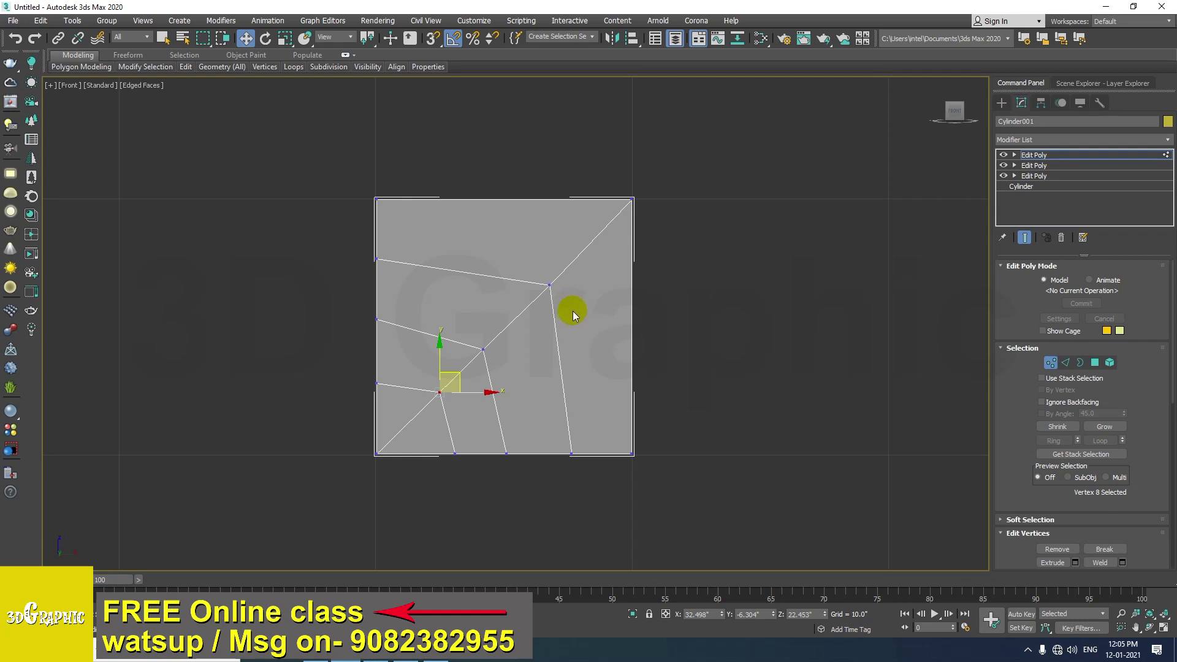
left_click(1044, 157)
Mirror the quarter module across the X axis as an instance with zero offset
middle_click_drag(452, 412, 498, 361)
scroll(478, 377, "down", 1)
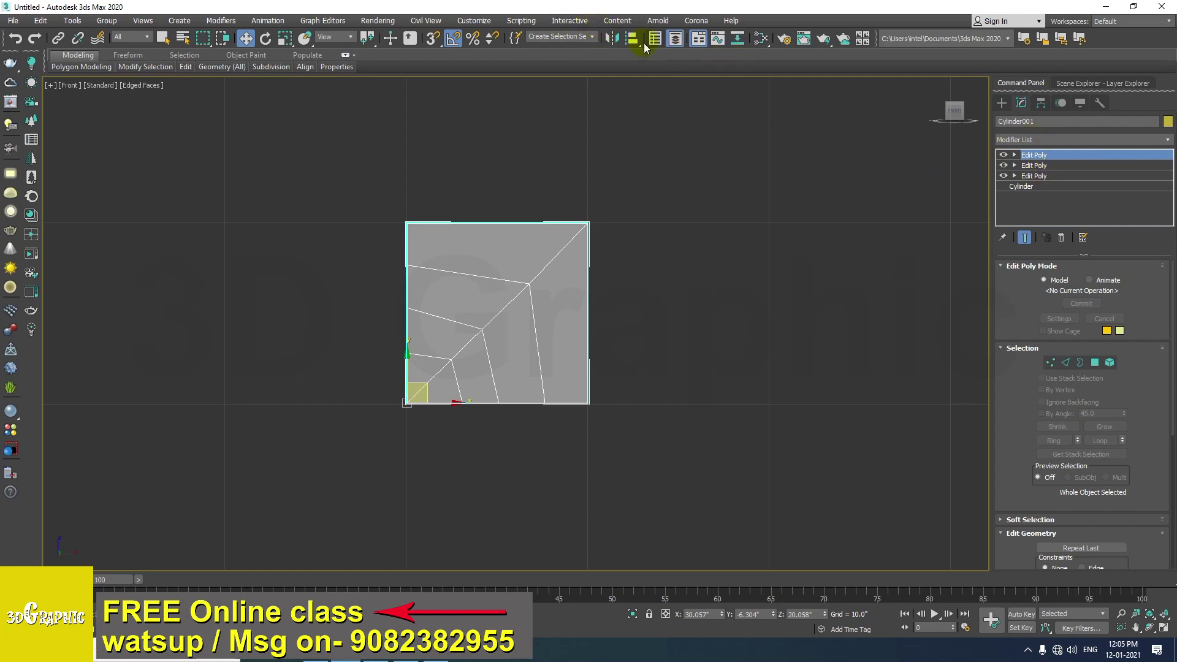
left_click(610, 38)
left_click(588, 353)
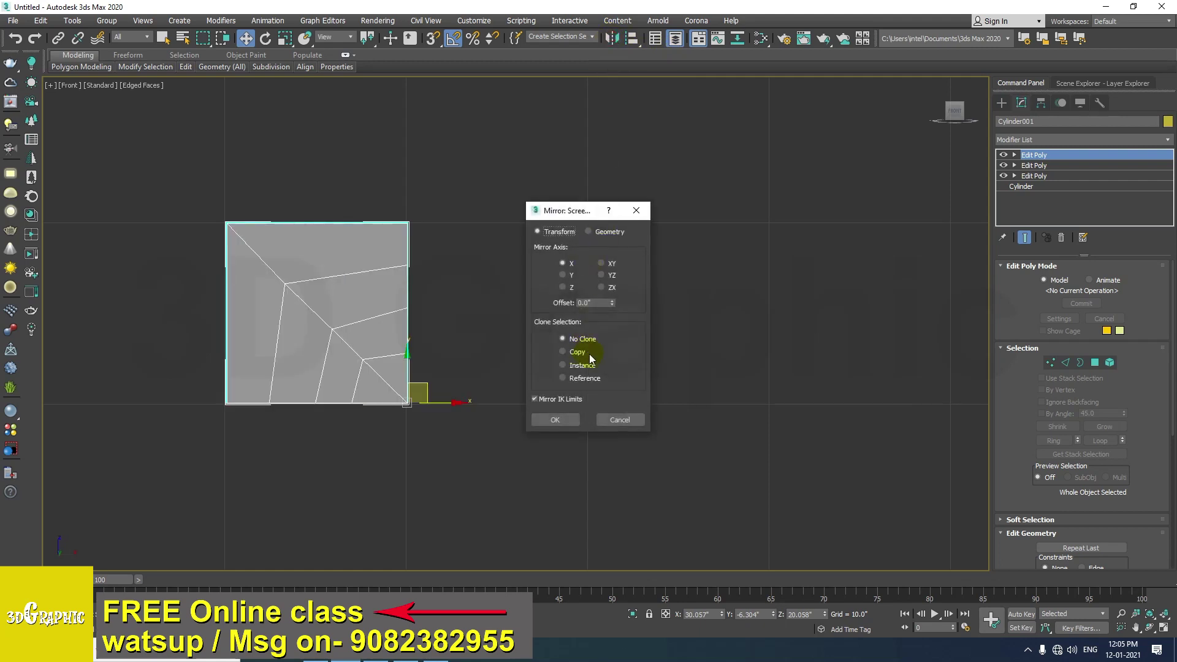
left_click_drag(557, 212, 660, 190)
left_click(650, 251)
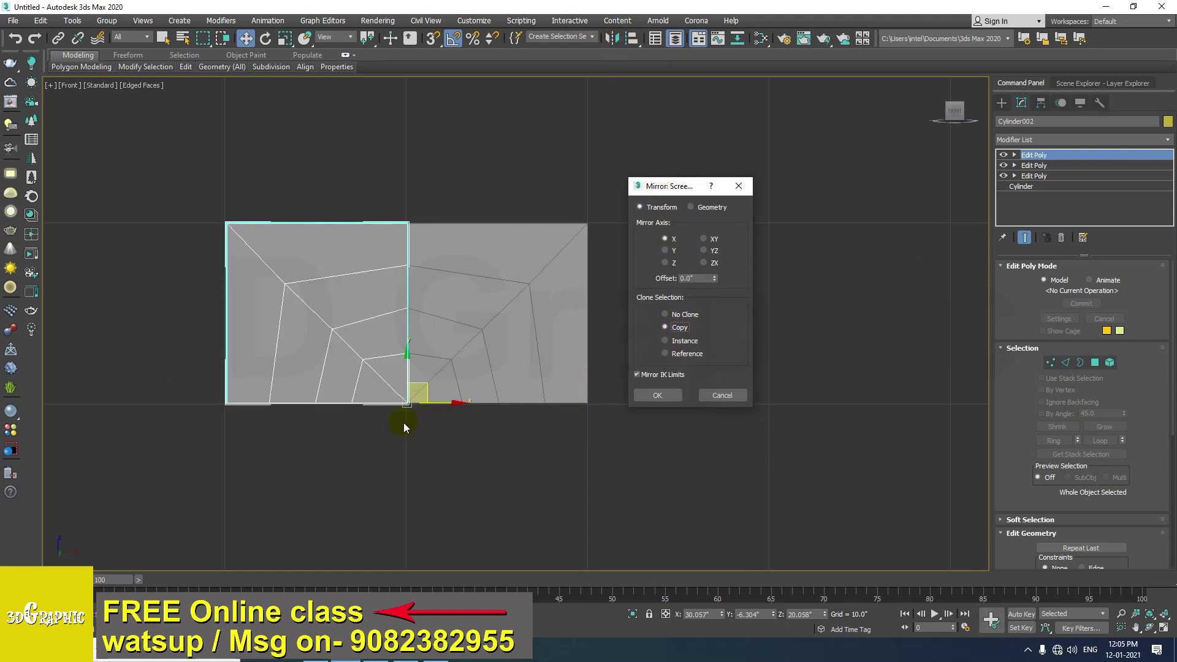
left_click(685, 348)
left_click(673, 396)
left_click(659, 395)
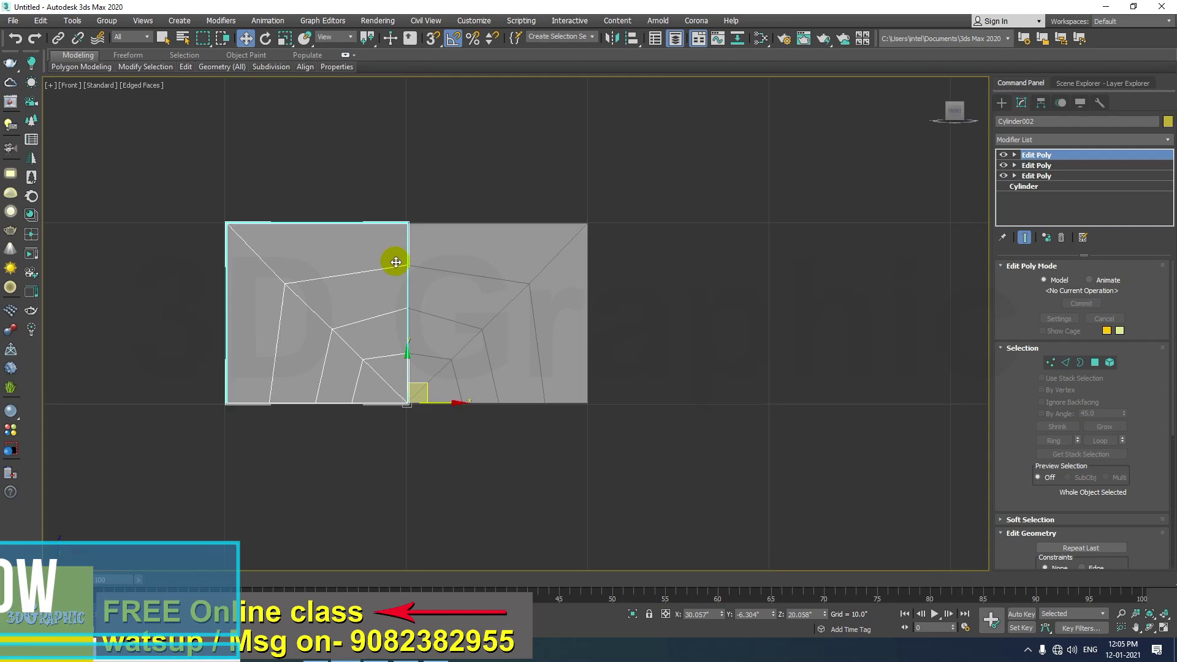
left_click_drag(554, 273, 479, 205, "ctrl")
key("z")
mouse_move(403, 260)
left_mouse_down("shift")
mouse_move(404, 415)
mouse_move(405, 401)
left_mouse_up("shift")
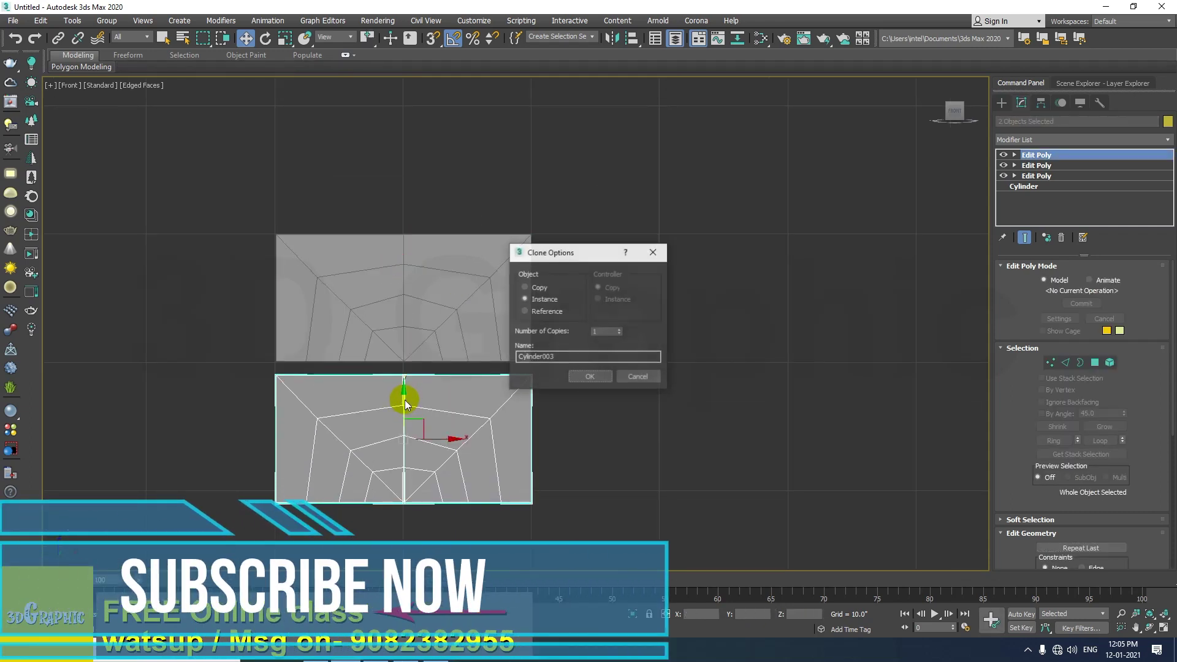
left_click(629, 381)
Align the mirrored half's lower inner corner with the original half at their shared seam
scroll(416, 373, "up", 6)
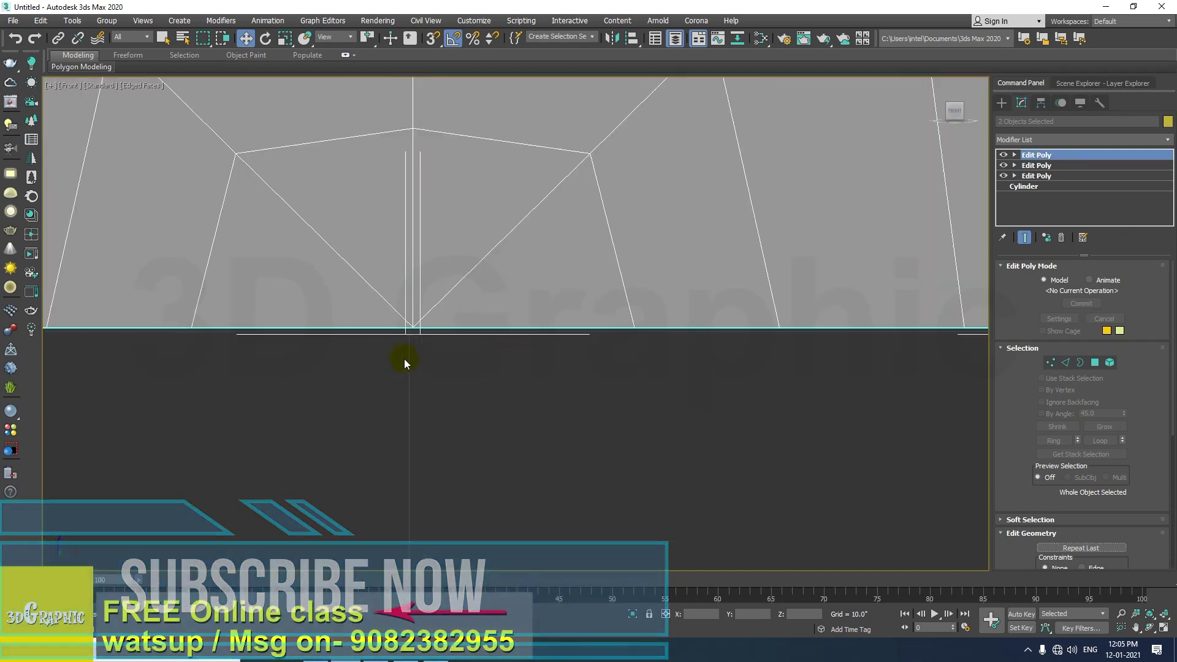
left_click(436, 242)
middle_click_drag(436, 242, 433, 326)
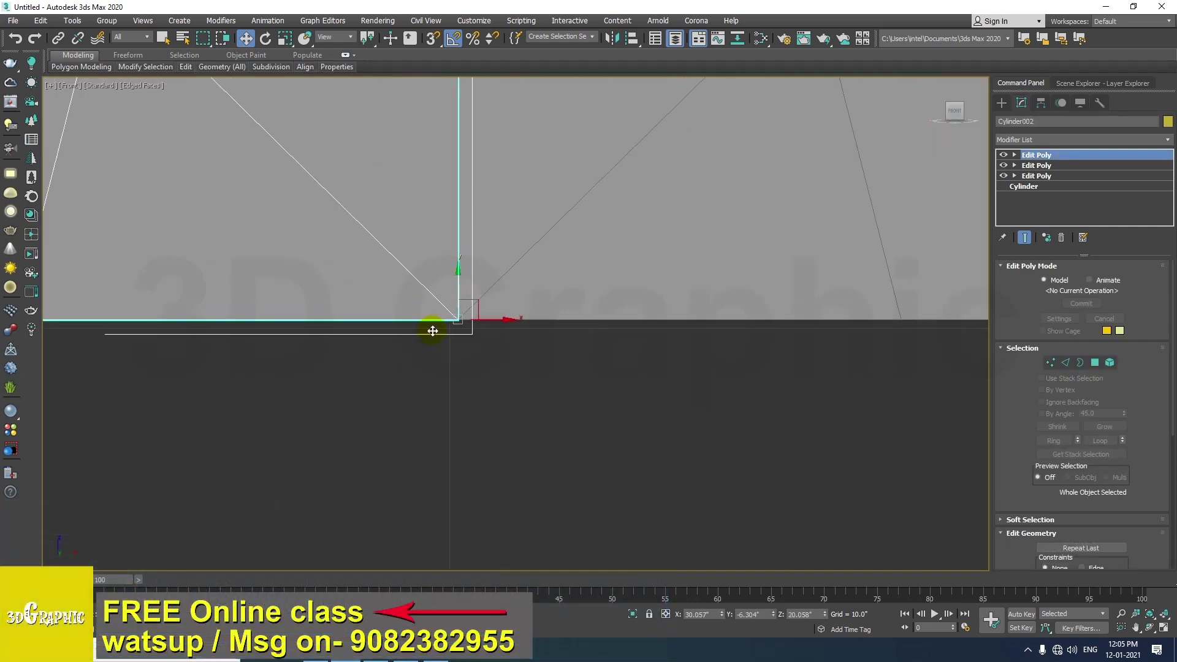
scroll(465, 315, "up", 10)
left_click_drag(262, 350, 209, 361)
key("s")
left_click_drag(217, 361, 369, 390)
scroll(383, 414, "down", 8)
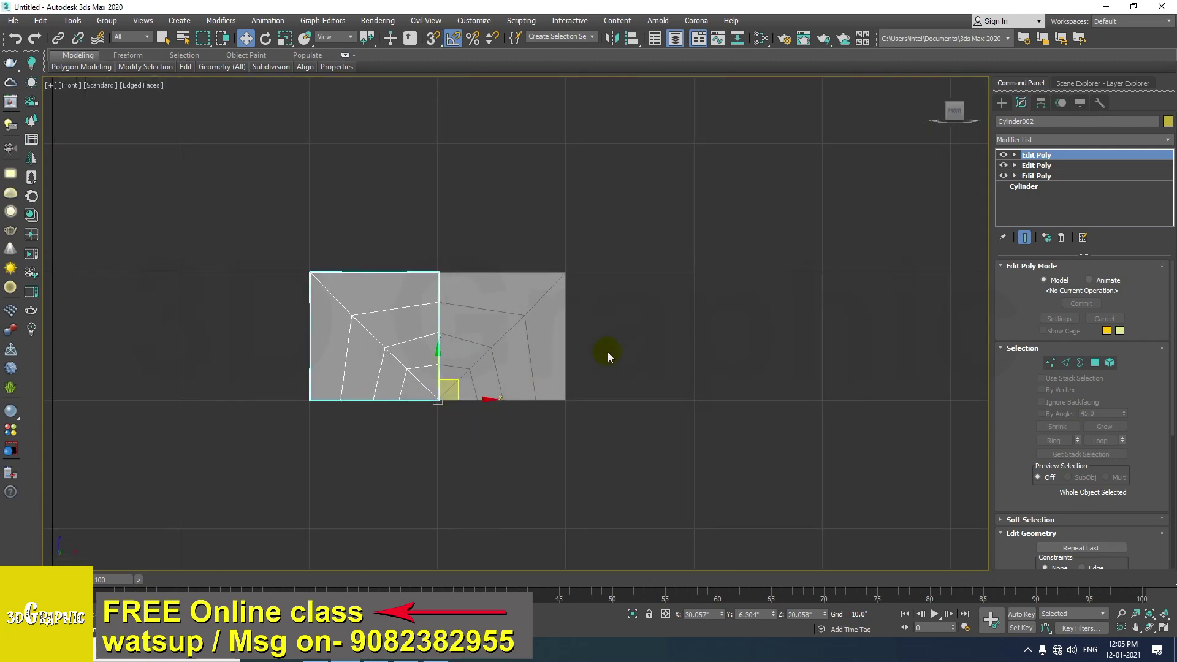
Clone both halves straight down as one set of instances, leaving a small gap below the originals
left_click_drag(662, 230, 319, 389)
middle_click_drag(460, 415, 456, 325)
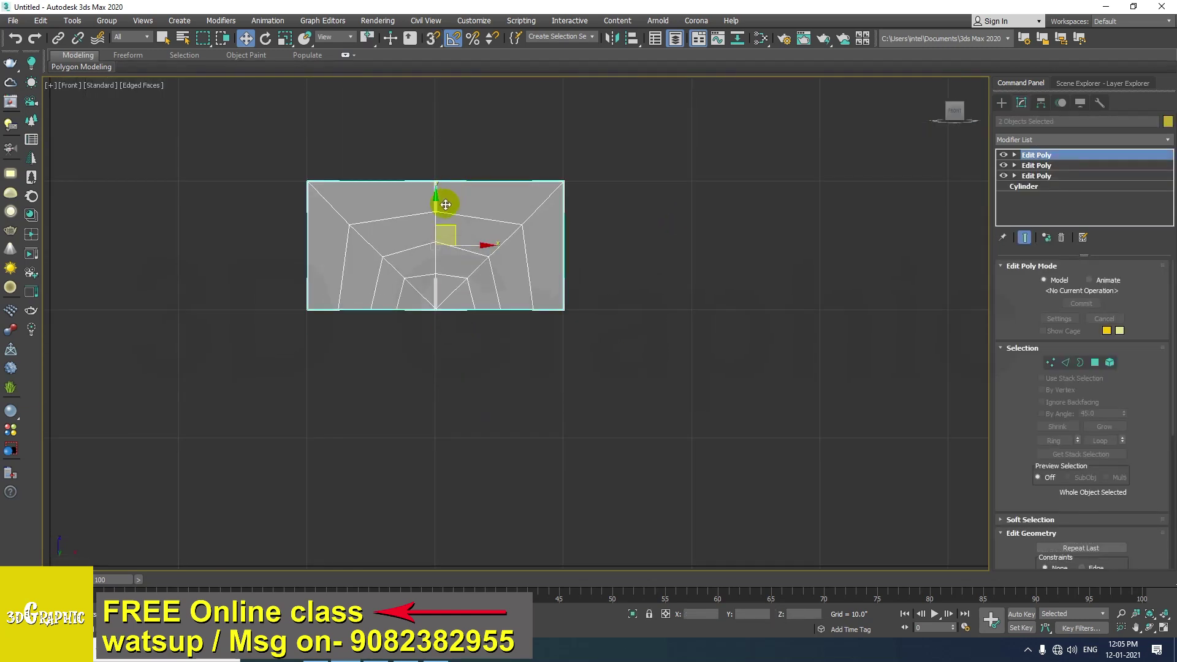
left_click_drag(439, 204, 439, 367, "shift")
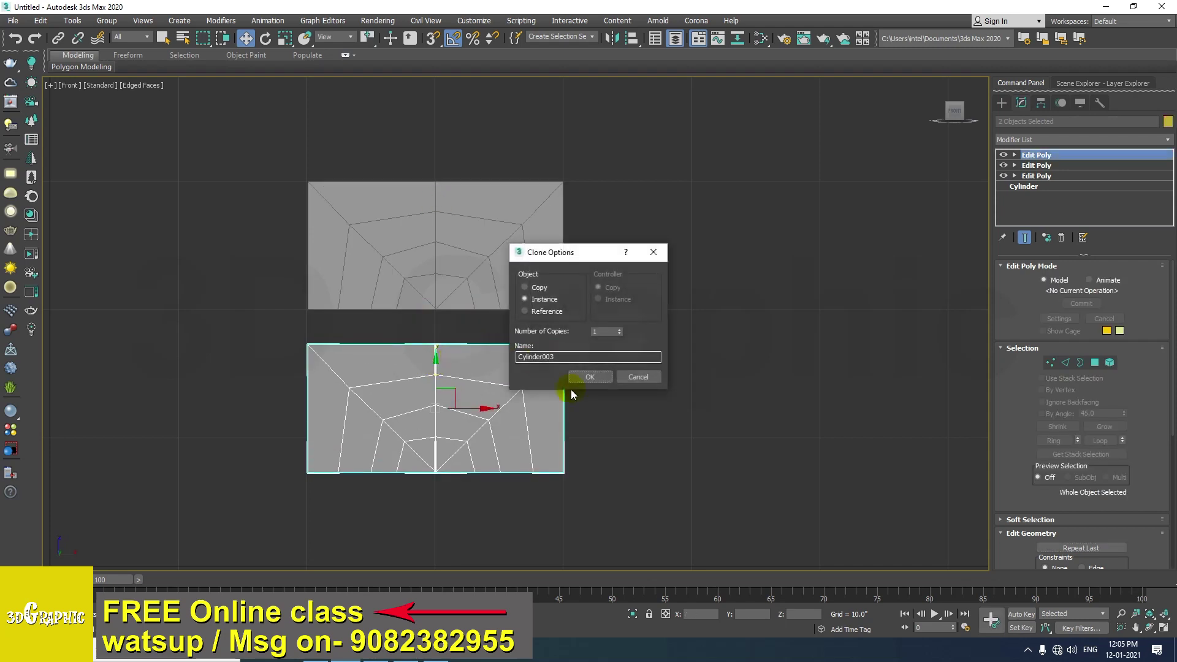
left_click(594, 374)
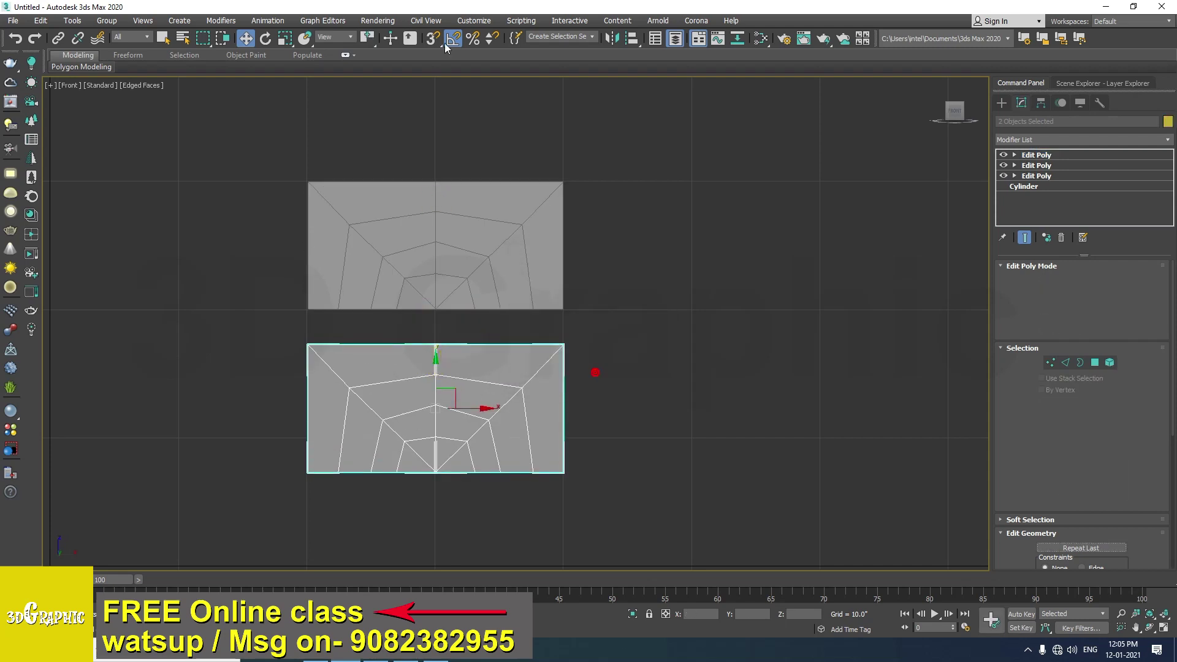
Mirror the lower pair across the Y axis as instances and move the flipped pair aside to the upper right
left_click(612, 38)
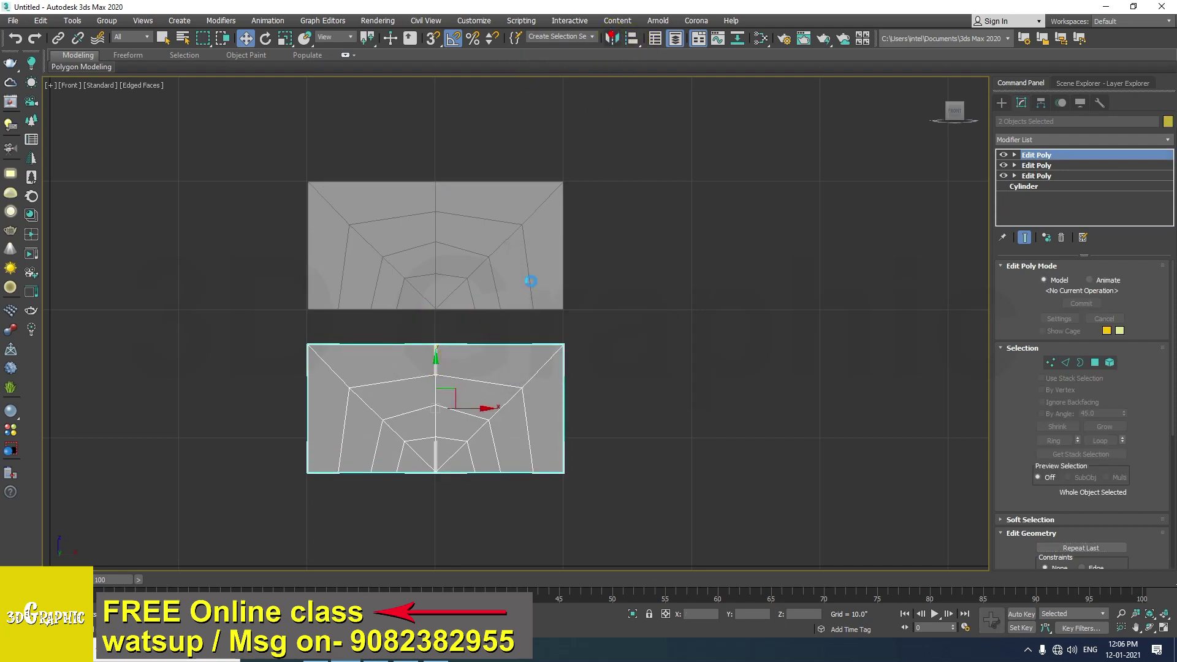
left_click(563, 366)
left_click(563, 275)
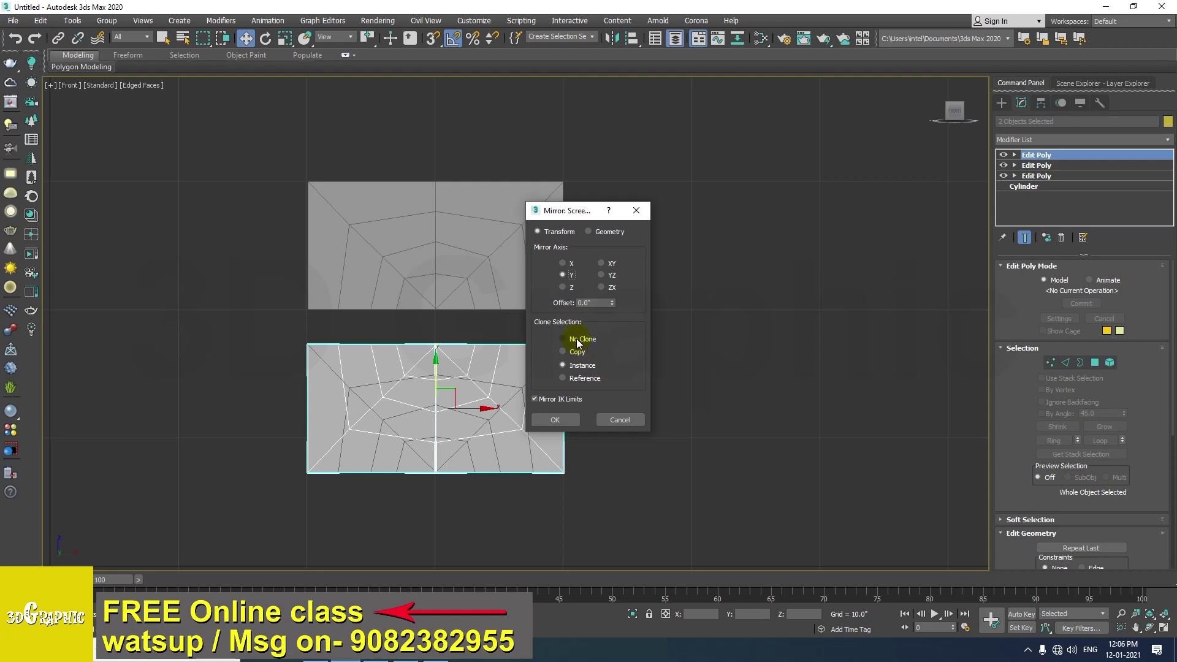
left_click(552, 420)
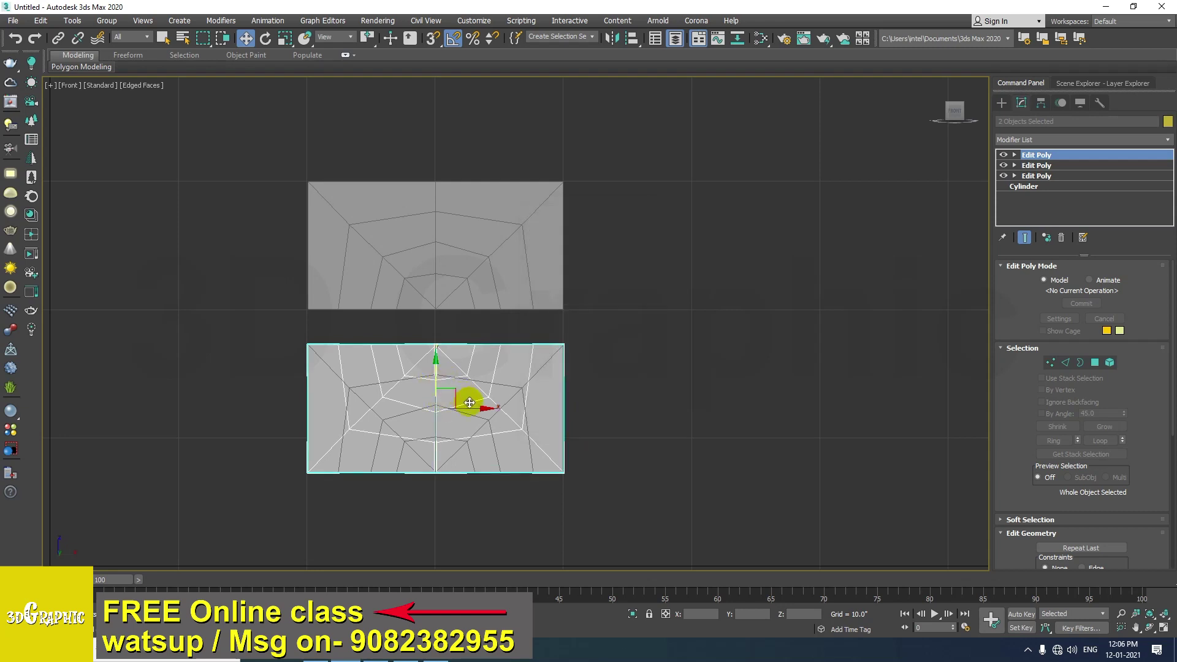
left_click_drag(458, 396, 681, 316)
left_click(497, 438)
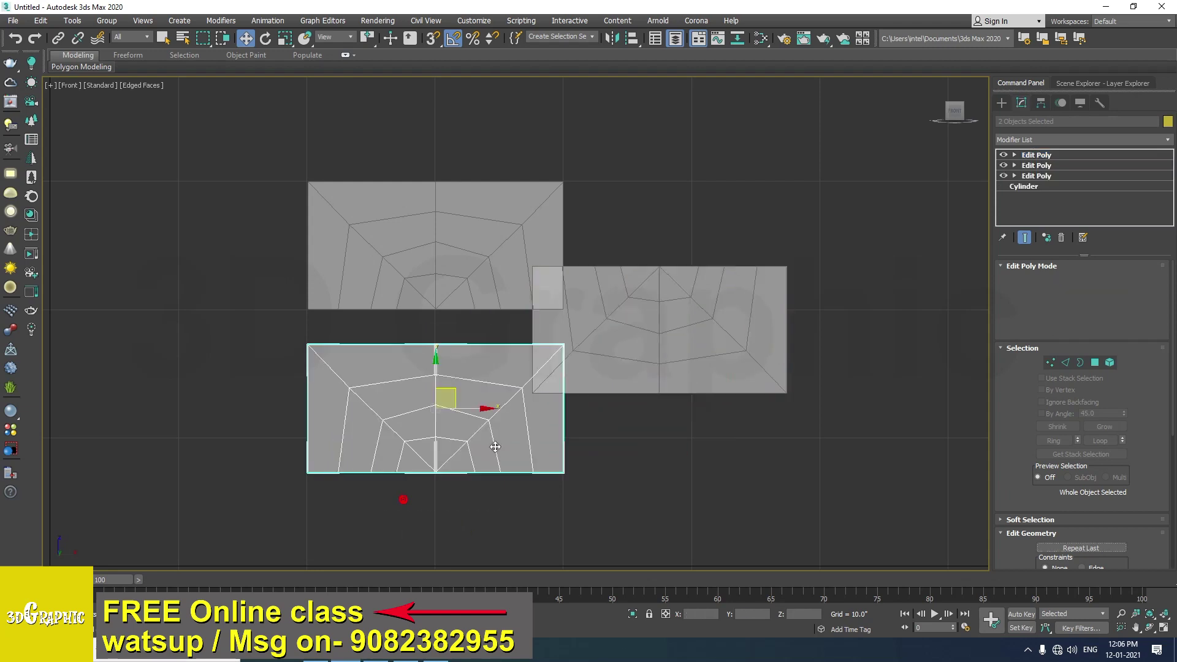
Delete the unflipped lower pair and move the flipped pair directly beneath the upper half of the tuft
key("Delete")
left_click_drag(620, 433, 713, 367)
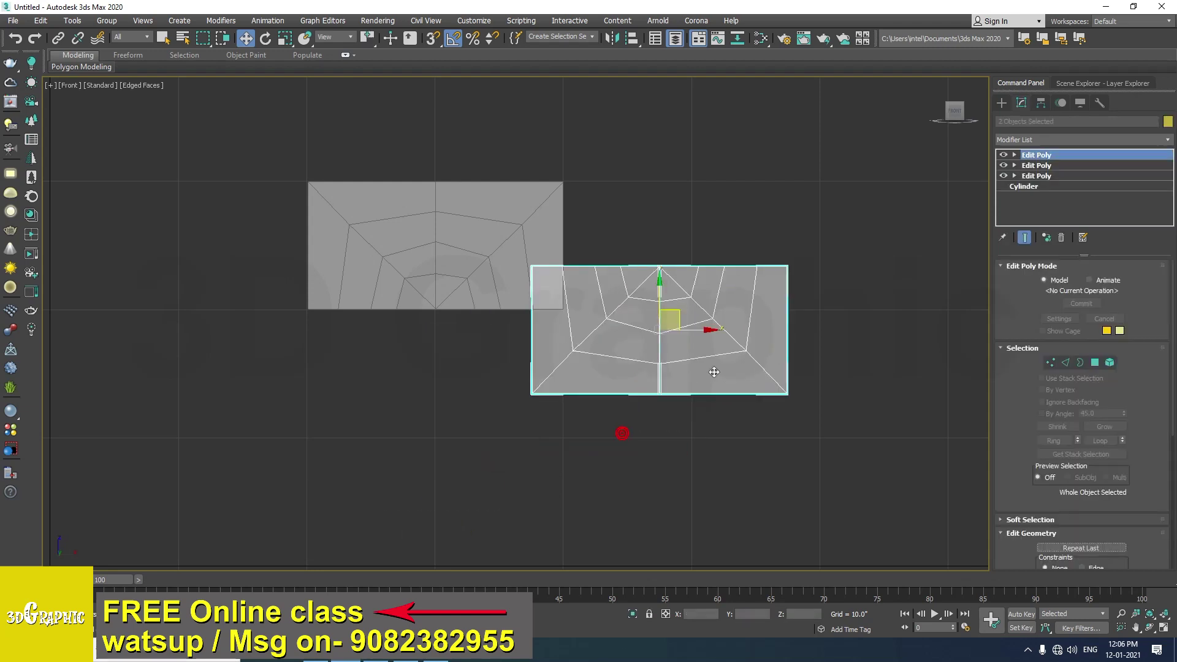
left_click_drag(674, 319, 435, 335)
Snap the flipped pair's upper edge vertically onto the upper half's lower edge to complete the square tuft module
scroll(436, 335, "up", 10)
middle_click_drag(420, 274, 439, 436)
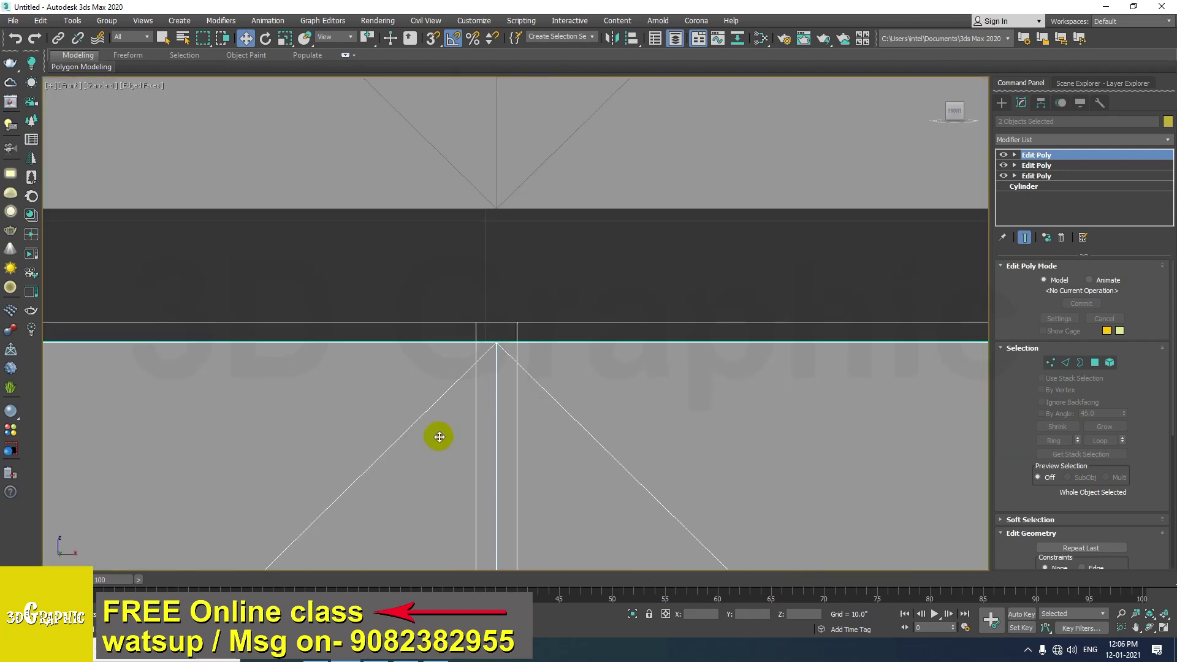
middle_click_drag(234, 321, 447, 397)
scroll(191, 373, "down", 3)
middle_click_drag(184, 369, 304, 419)
key("s")
scroll(273, 390, "up", 2)
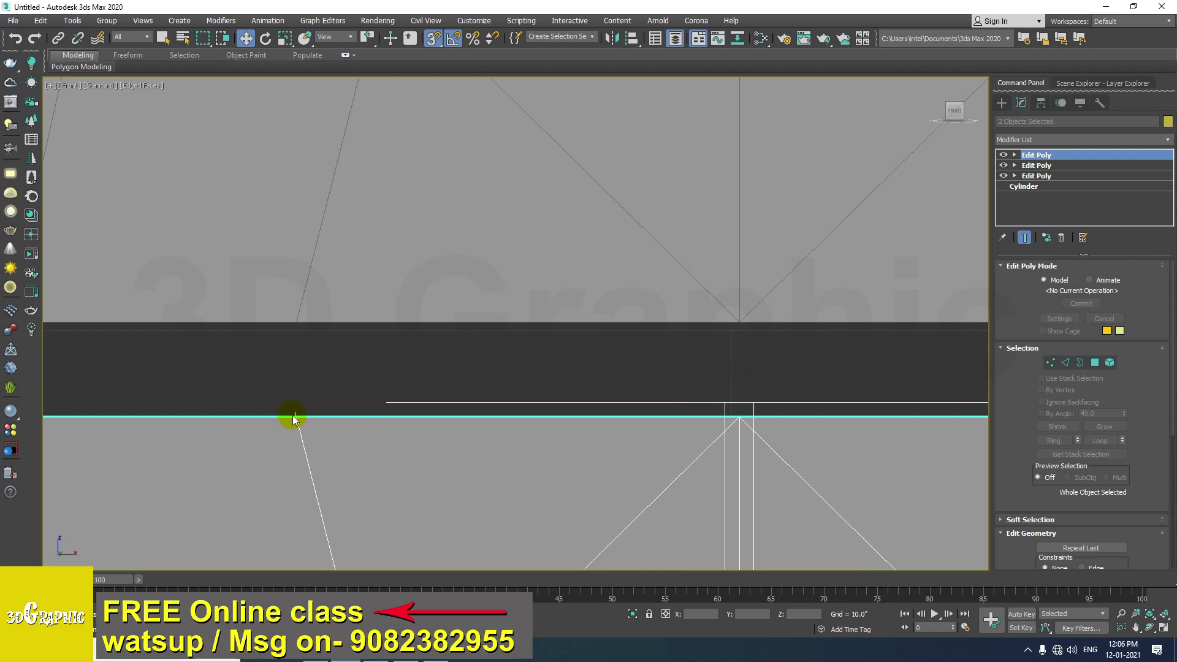
left_click_drag(296, 417, 298, 324)
scroll(396, 393, "down", 5)
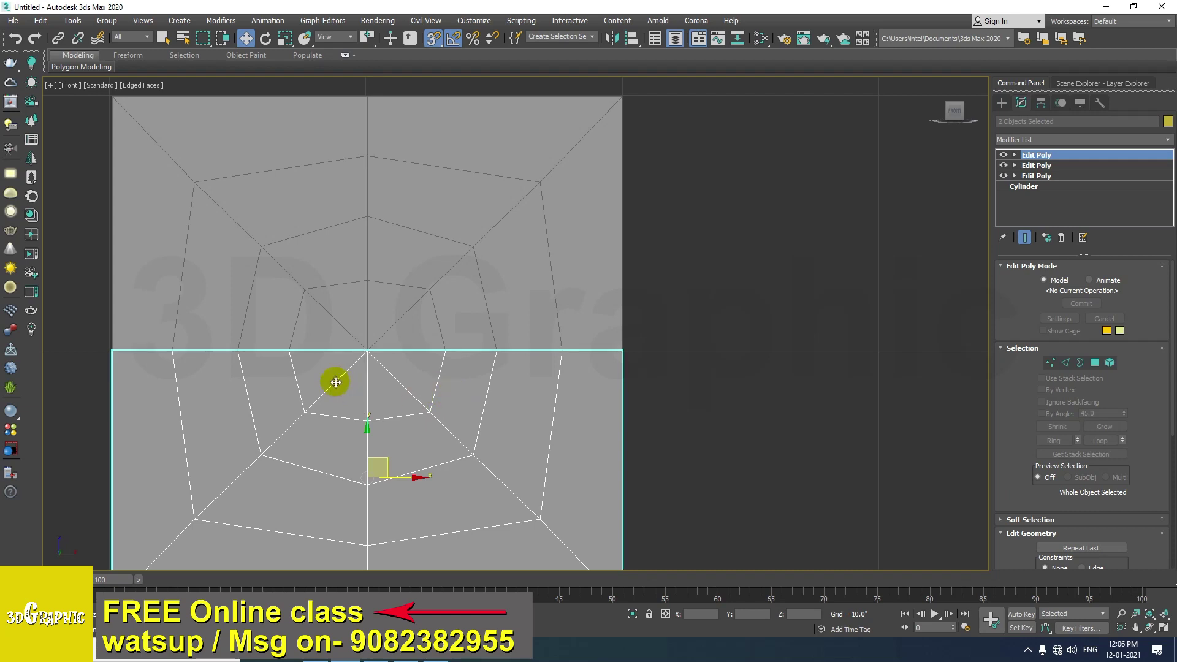
middle_click_drag(300, 389, 348, 320)
scroll(477, 355, "down", 4)
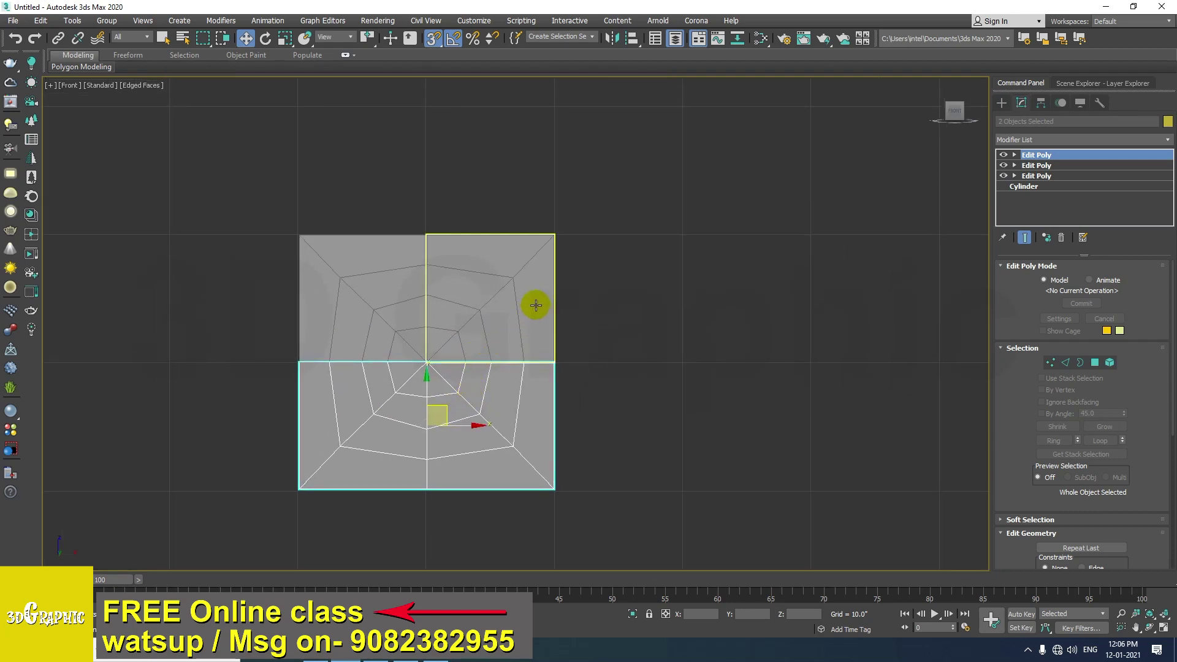
Select all four quarters of the tuft and clone them diagonally up and to the right as instances
left_click(592, 301)
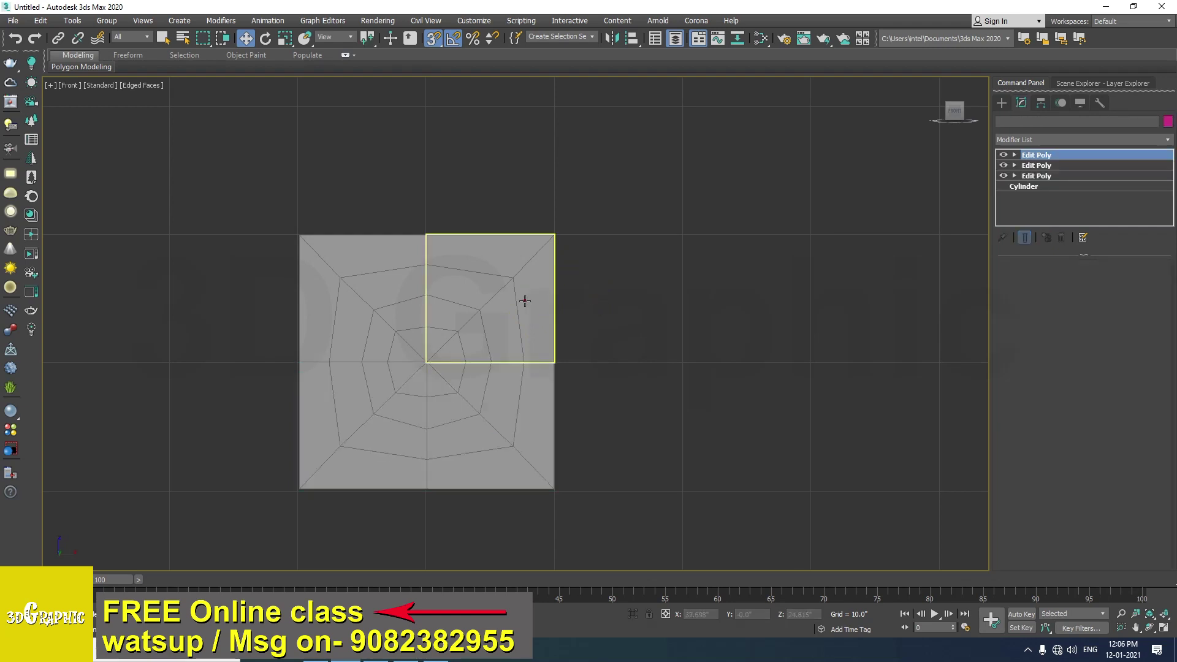
left_click(525, 298)
scroll(577, 314, "down", 2)
left_click_drag(308, 494, 636, 236)
middle_click_drag(548, 357, 513, 416)
mouse_move(458, 389)
left_mouse_down("shift")
mouse_move(568, 189)
mouse_move(644, 205)
mouse_move(648, 245)
left_mouse_up("shift")
left_click(589, 377)
Snap the cloned tuft's lower left corner to the original tuft's upper right corner
scroll(536, 302, "up", 5)
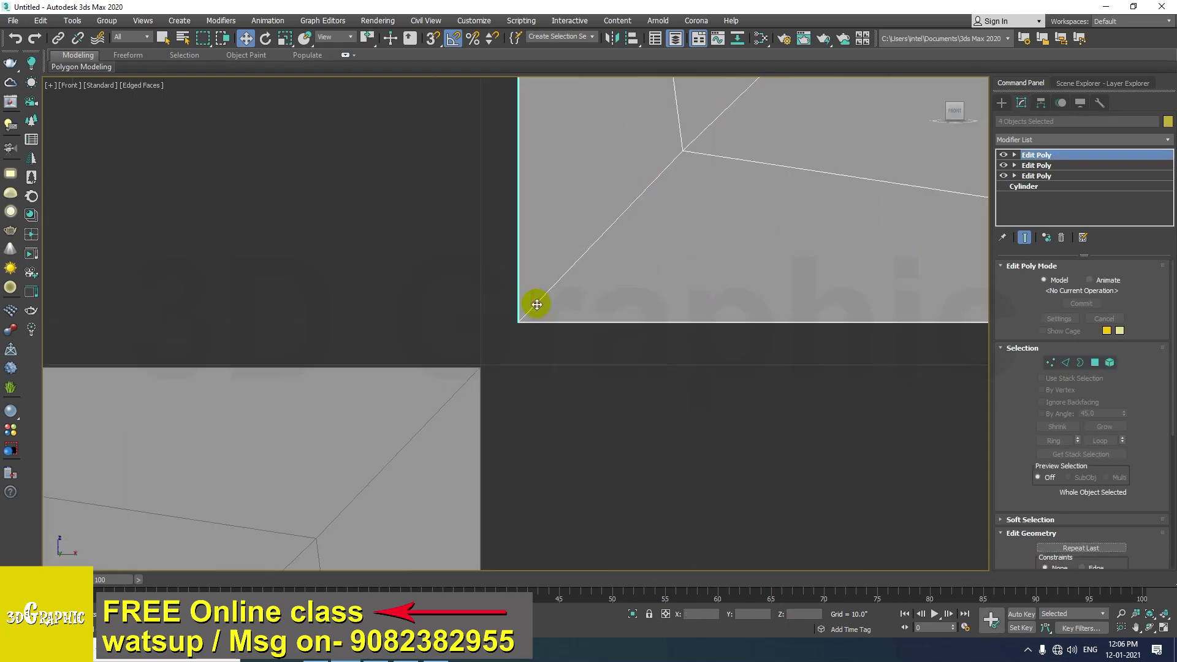
scroll(512, 338, "up", 5)
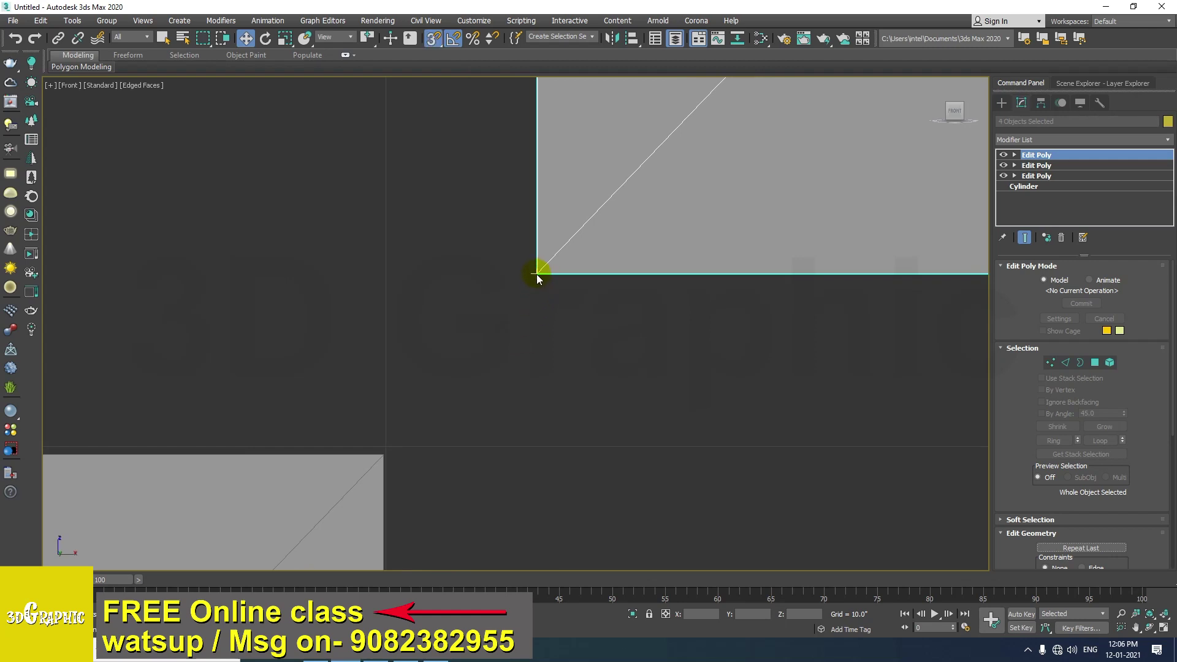
scroll(536, 274, "down", 8)
scroll(543, 285, "up", 3)
scroll(540, 289, "up", 3)
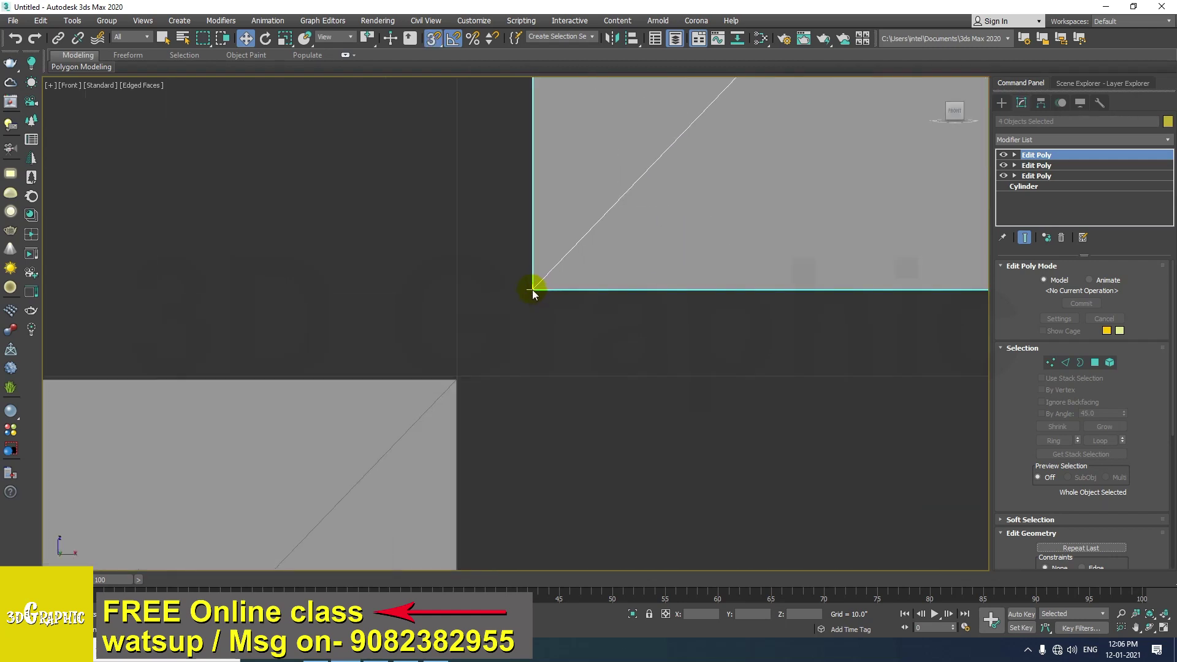
scroll(520, 296, "up", 2)
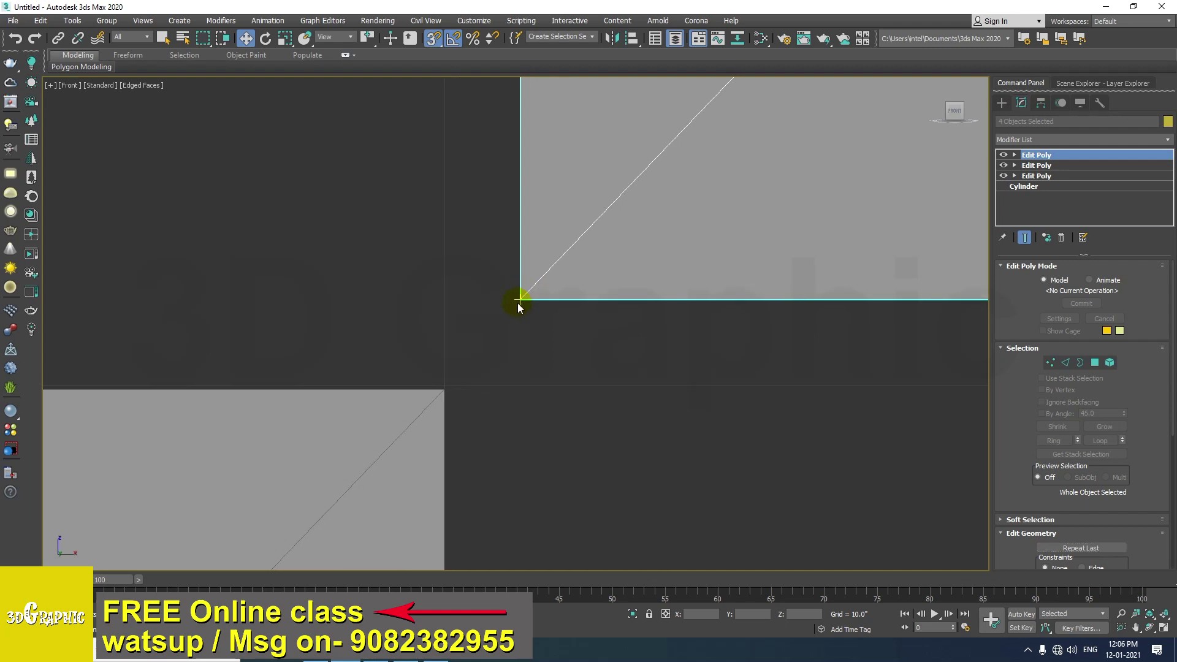
mouse_move(519, 298)
middle_mouse_down()
mouse_move(477, 431)
mouse_move(447, 393)
middle_mouse_up()
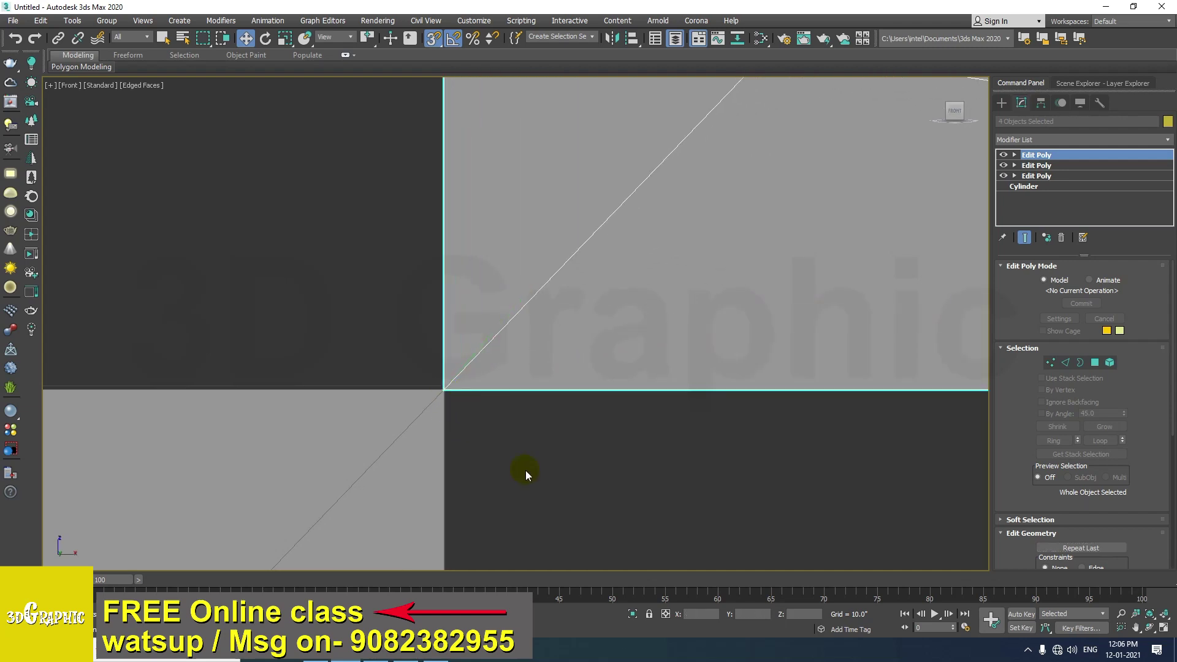
scroll(518, 457, "down", 5)
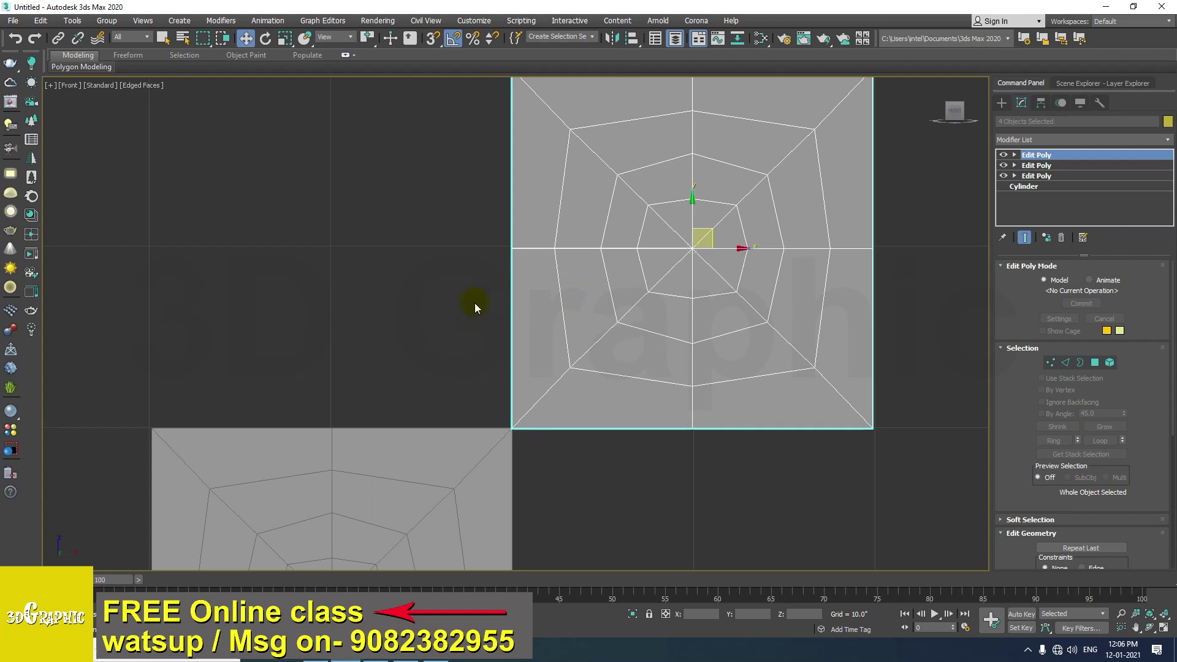
In the top Edit Poly's vertex level, pull the tuft's left and right mid-side vertices horizontally outward into points
left_click(1030, 163)
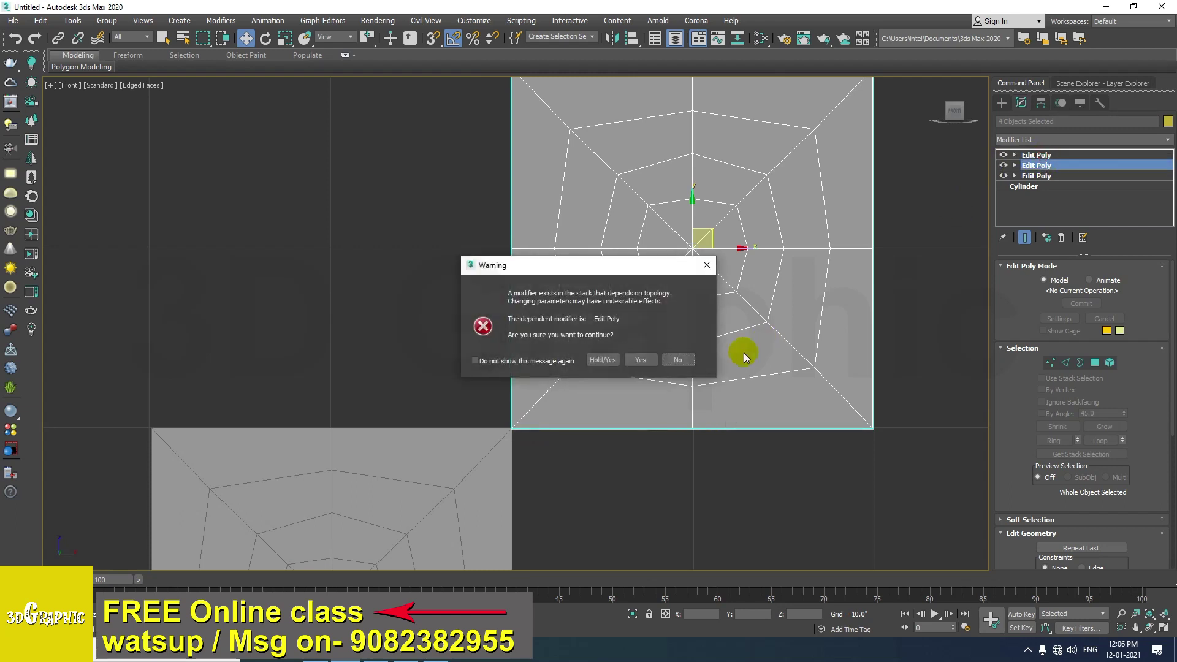
left_click(679, 359)
key("1")
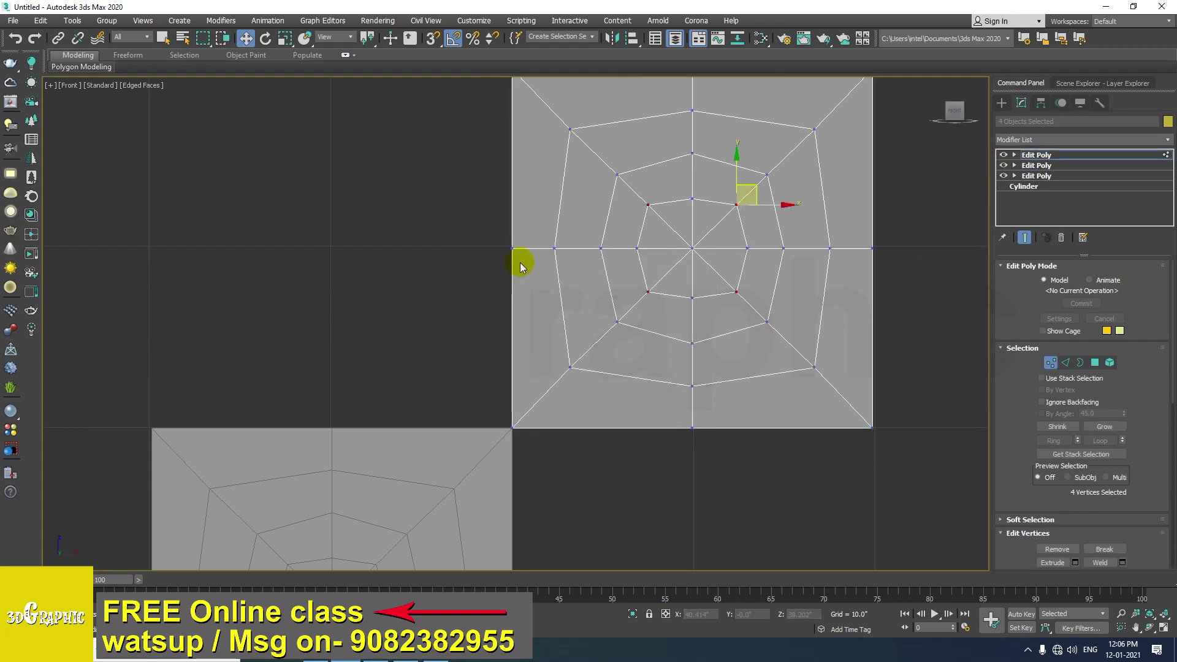
left_click_drag(523, 232, 506, 301)
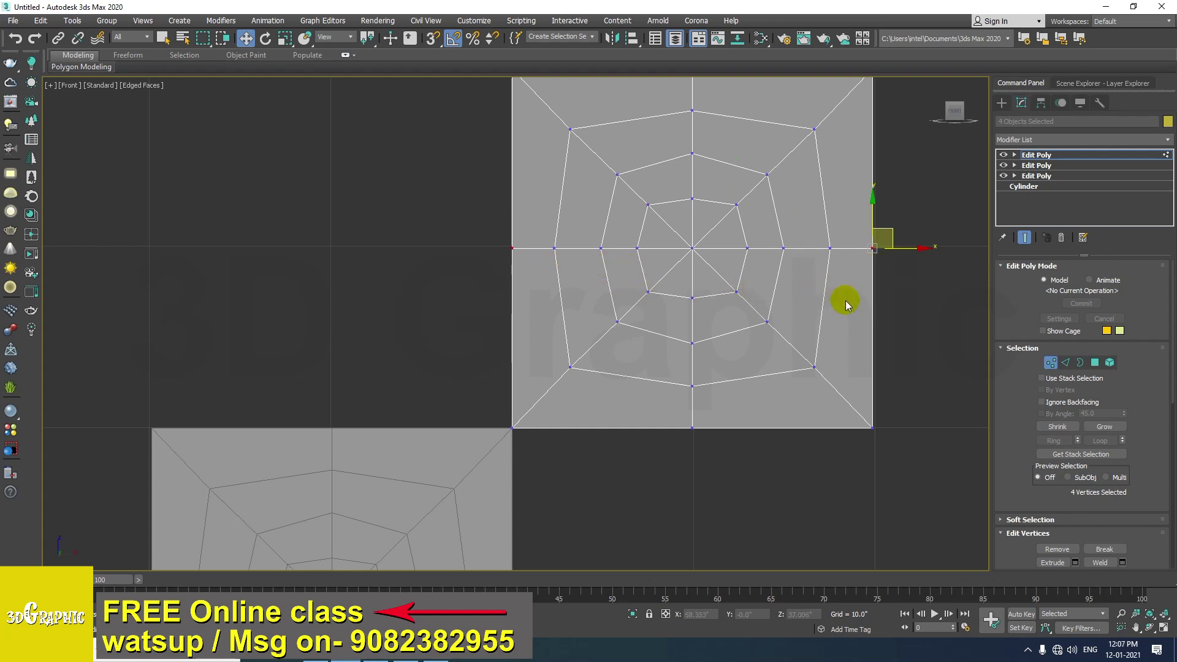
middle_click_drag(826, 300, 754, 286)
left_click_drag(823, 228, 641, 252)
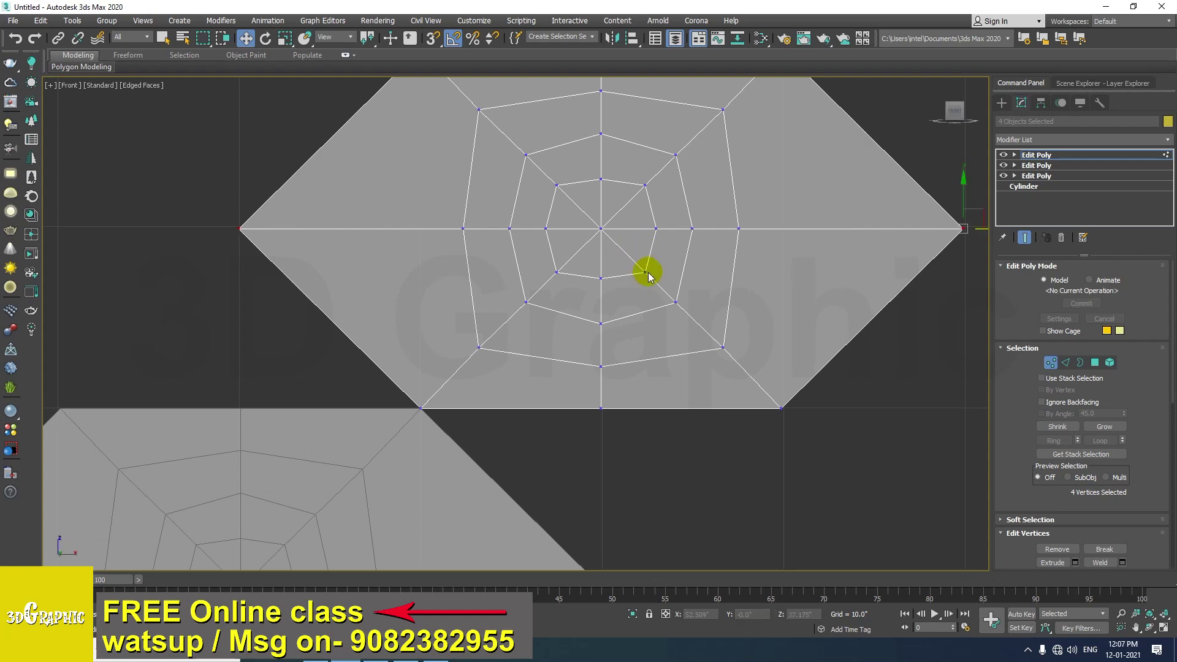
Stretch the tuft's upper and lower middle vertices vertically outward to turn the module into a diamond
middle_click_drag(629, 393, 602, 304)
scroll(588, 306, "down", 5)
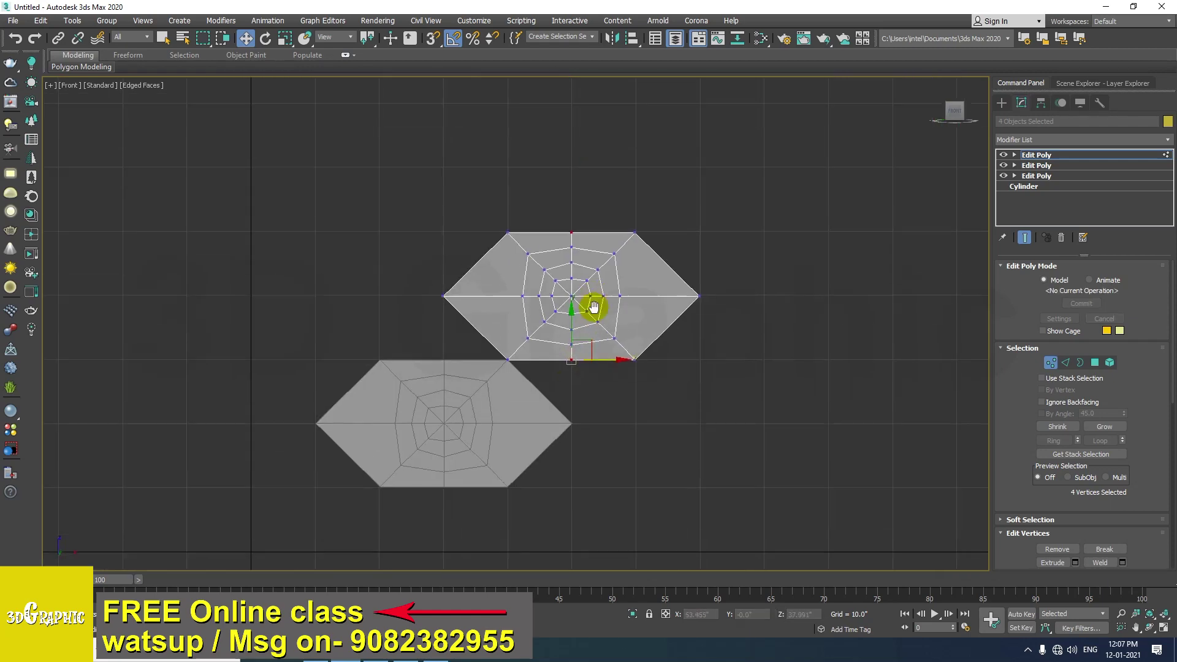
scroll(577, 354, "up", 5)
middle_click_drag(576, 354, 567, 256)
left_click_drag(562, 218, 558, 395)
middle_click_drag(385, 289, 460, 373)
Fine-tune the diamond's upper and lower tip vertices vertically so the lower tip meets the neighbouring diamond's corner
scroll(282, 167, "up", 5)
scroll(384, 194, "down", 5)
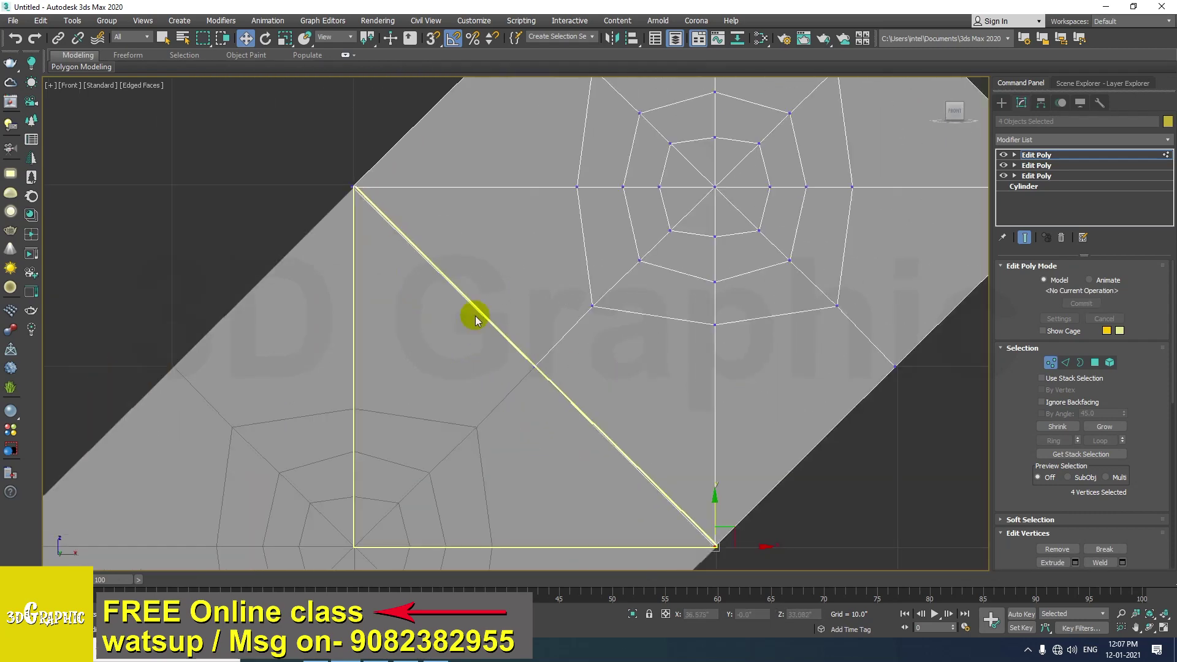
middle_click_drag(662, 536, 483, 319)
scroll(518, 317, "up", 6)
middle_click_drag(638, 330, 351, 282)
scroll(354, 284, "up", 1)
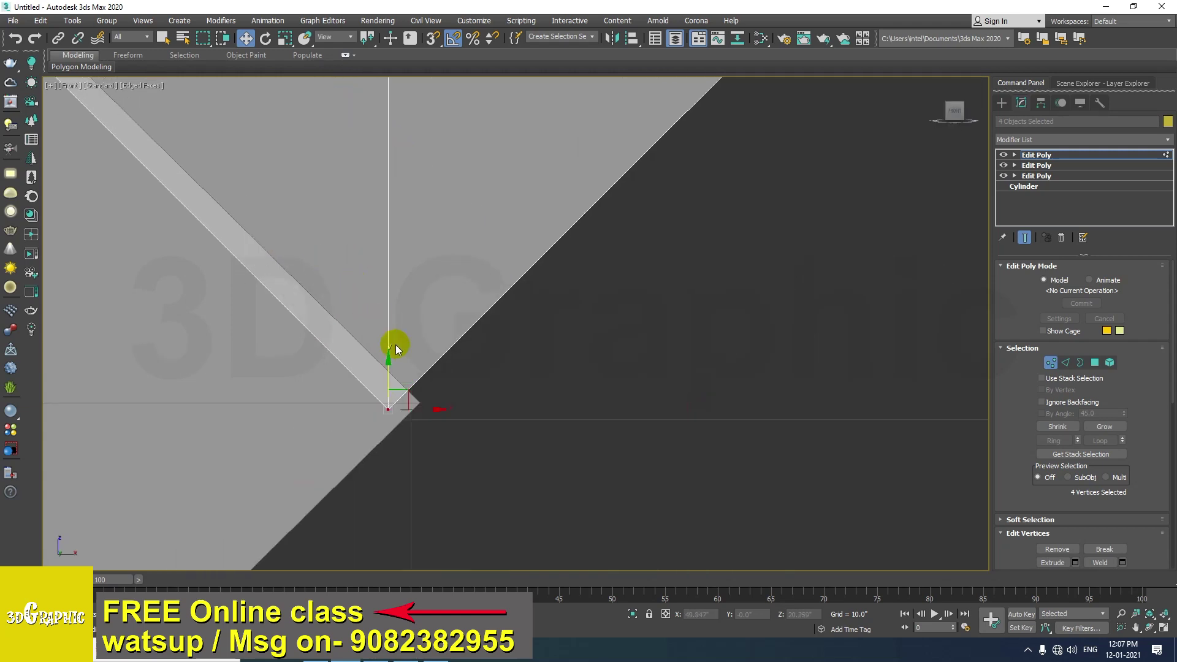
left_click_drag(389, 362, 402, 313)
scroll(401, 311, "down", 6)
scroll(289, 218, "up", 2)
middle_click_drag(288, 218, 322, 286)
Fine-tune the diamond's side tip vertices horizontally to meet the neighbouring diamond's corner, then leave vertex editing
scroll(214, 175, "down", 6)
middle_click_drag(215, 175, 433, 402)
scroll(342, 277, "up", 4)
scroll(345, 278, "up", 2)
left_click_drag(363, 274, 250, 375)
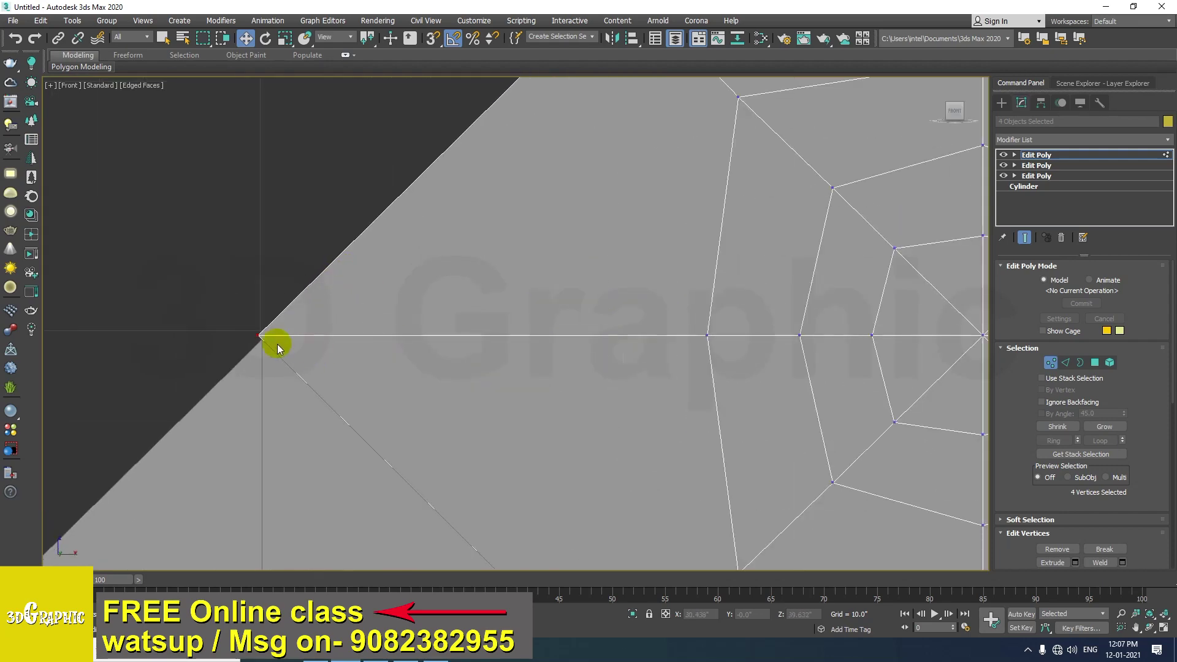
scroll(329, 350, "down", 6)
scroll(407, 347, "up", 3)
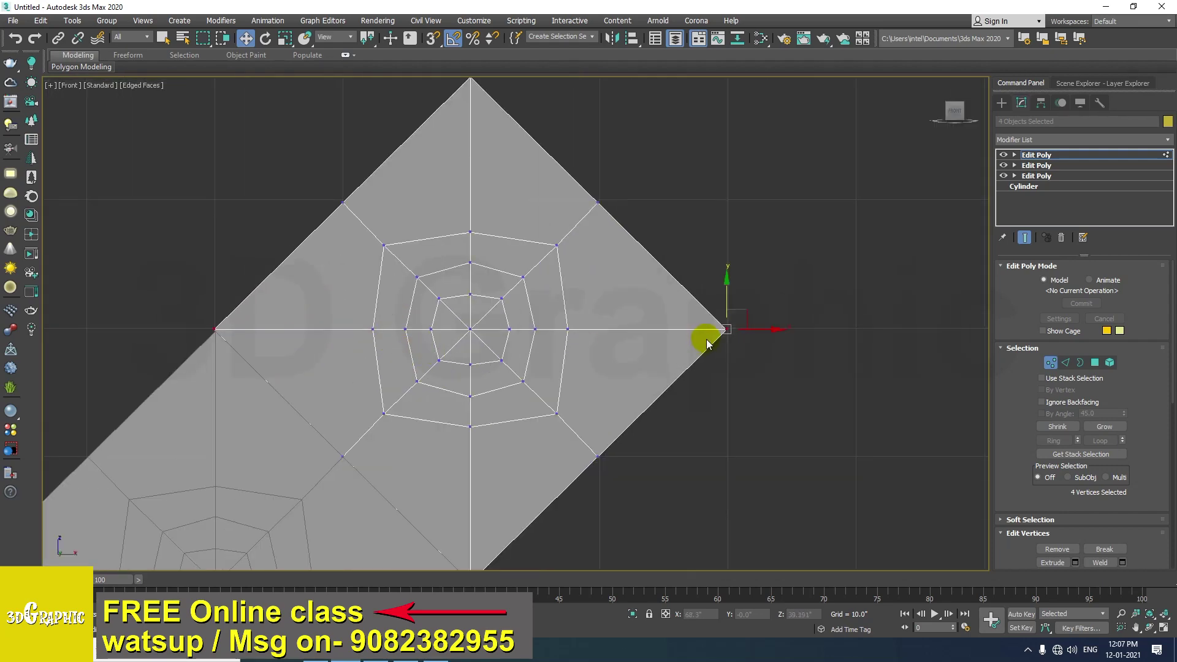
left_click_drag(756, 330, 754, 334)
scroll(504, 359, "down", 5)
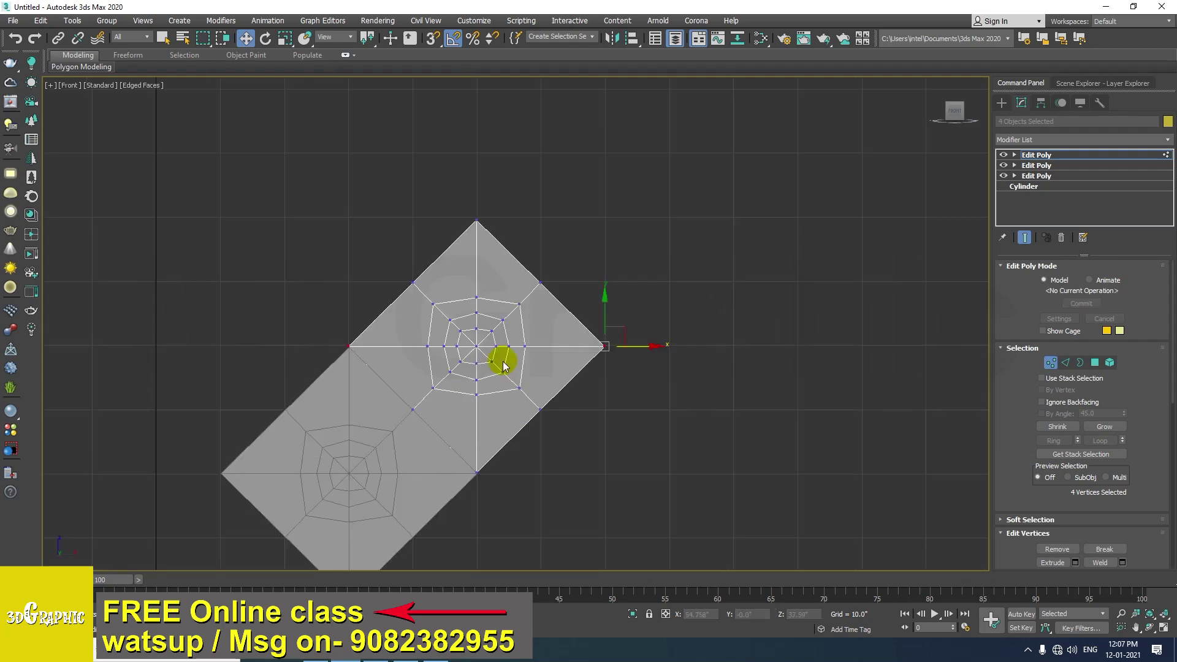
scroll(461, 291, "up", 2)
left_click(1045, 155)
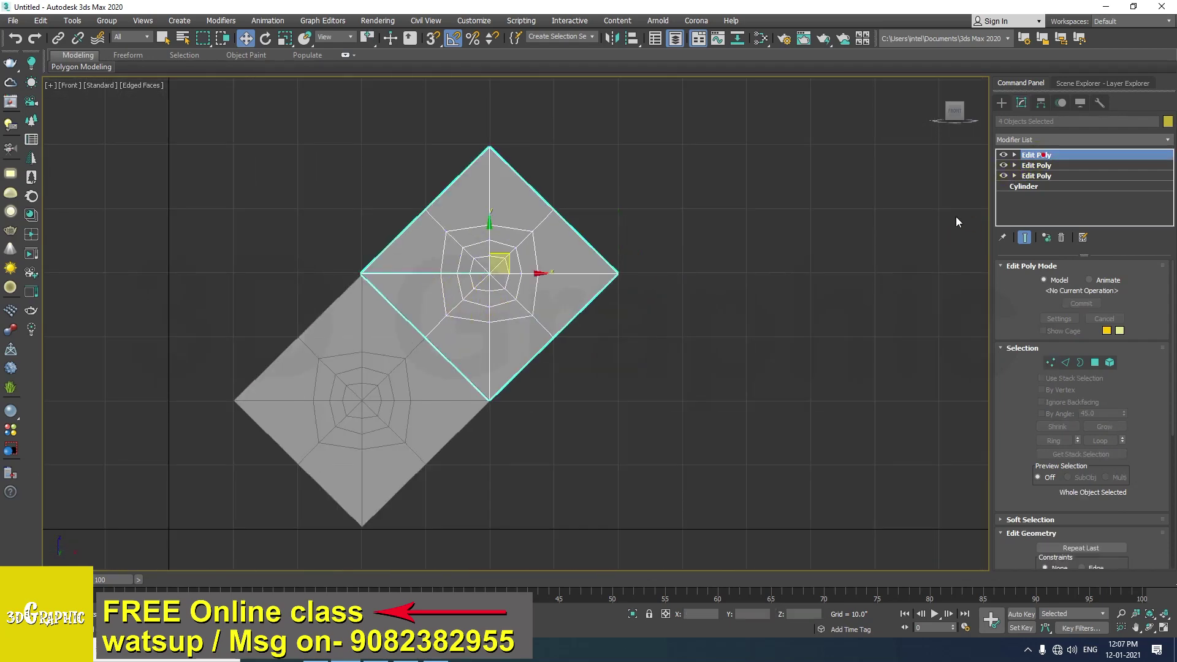
Clone both diamonds as instances diagonally up and to the right, snapping them onto the end of the row
scroll(476, 306, "down", 2)
left_click_drag(160, 558, 160, 558)
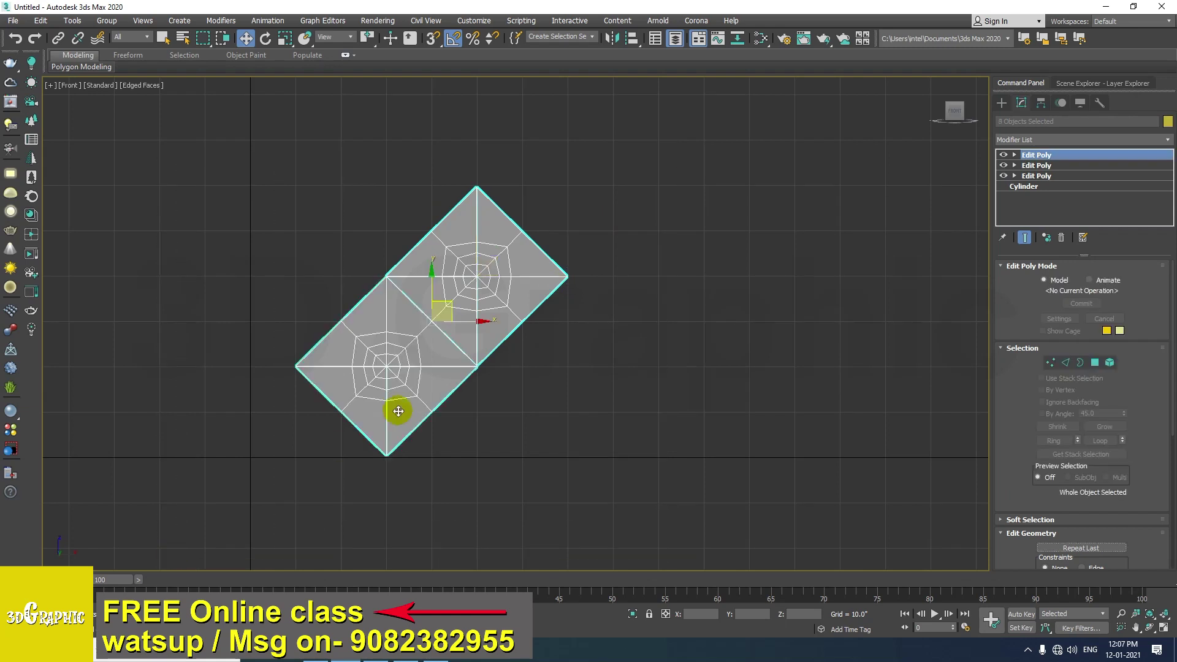
scroll(552, 349, "down", 2)
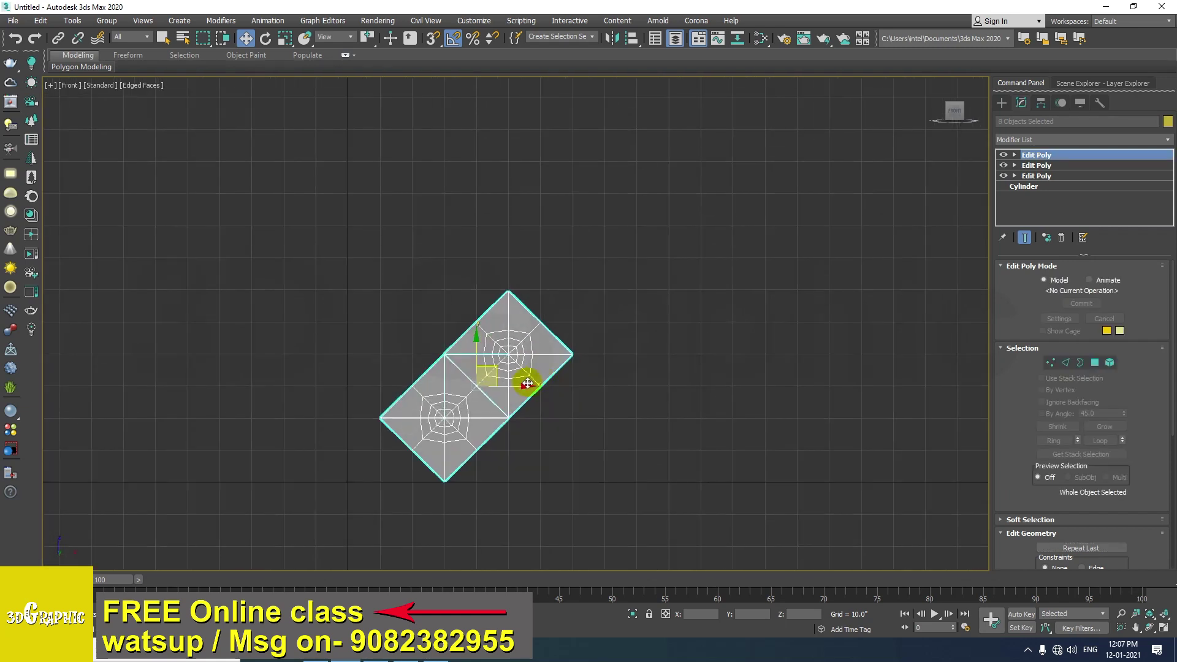
mouse_move(500, 372)
left_mouse_down("shift")
mouse_move(670, 262)
mouse_move(618, 248)
mouse_move(635, 241)
left_mouse_up("shift")
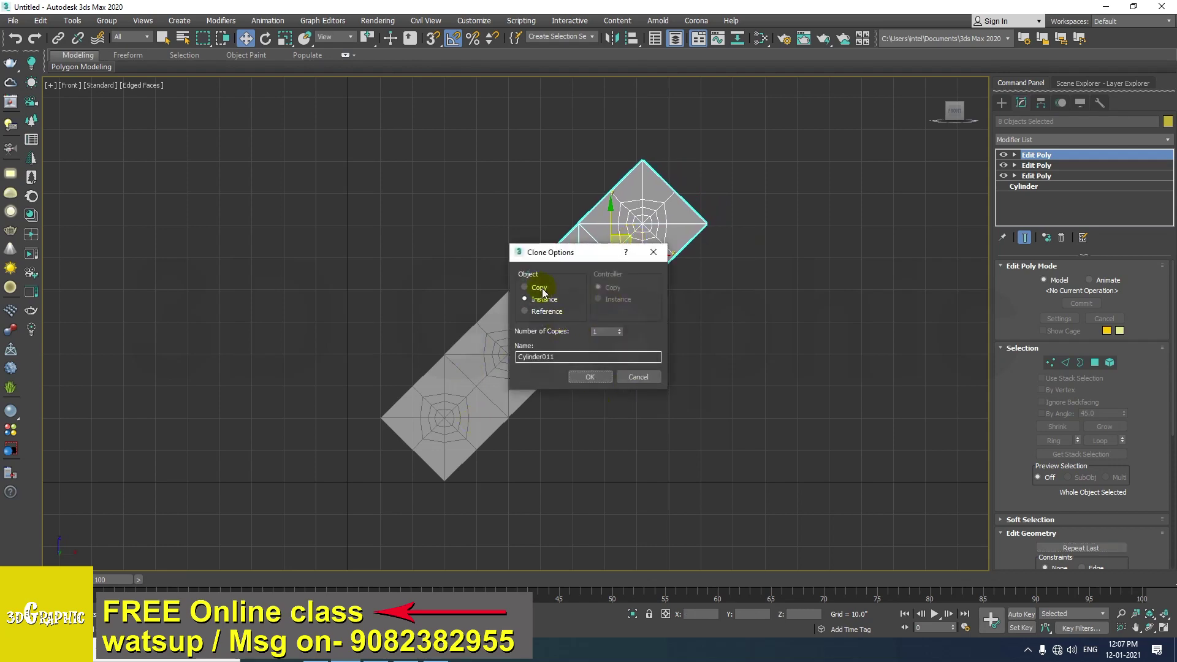
left_click(589, 377)
scroll(598, 373, "up", 5)
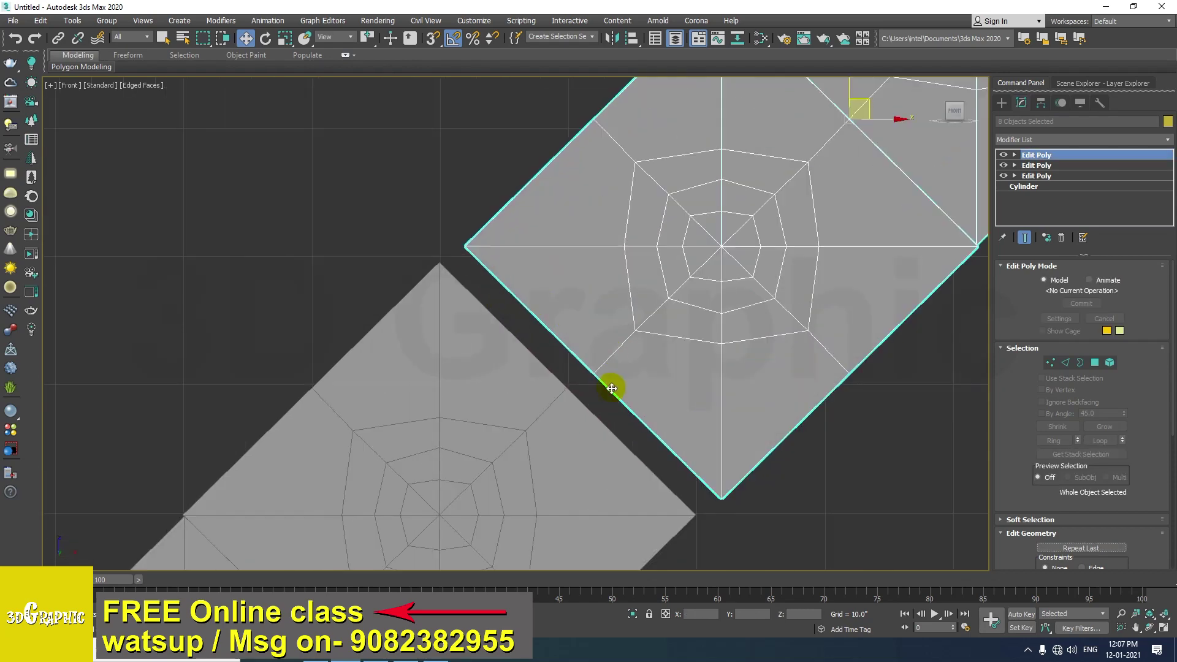
left_click_drag(594, 373, 565, 389)
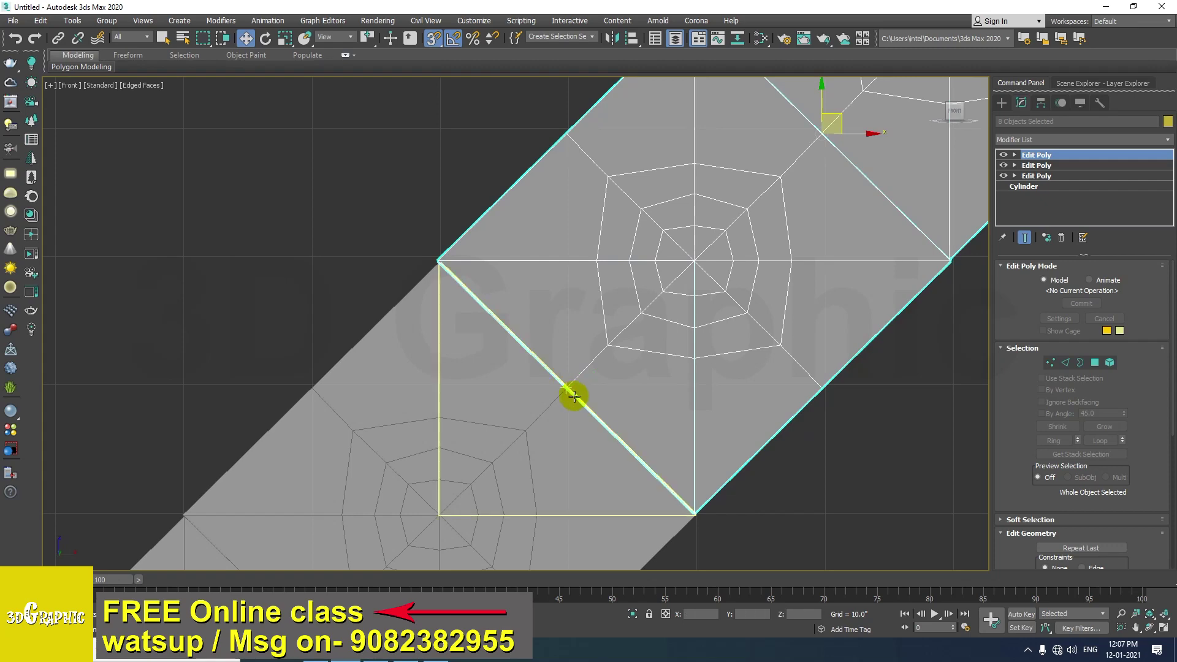
scroll(576, 395, "down", 5)
Clone the four-diamond row as instances to the upper left and snap it against the original row
middle_click_drag(593, 432, 531, 389)
left_click_drag(681, 218, 451, 417)
middle_click_drag(592, 379, 616, 409)
mouse_move(560, 364)
left_mouse_down("shift")
mouse_move(459, 270)
mouse_move(486, 297)
mouse_move(487, 334)
left_mouse_up("shift")
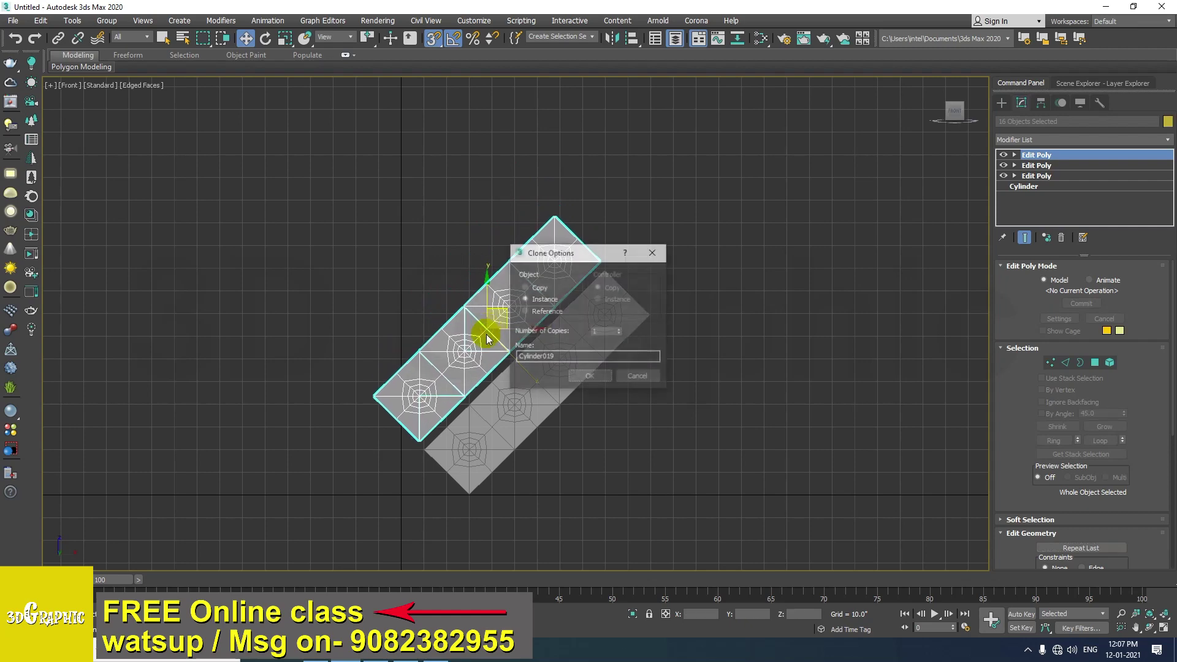
left_click(588, 376)
scroll(504, 373, "up", 4)
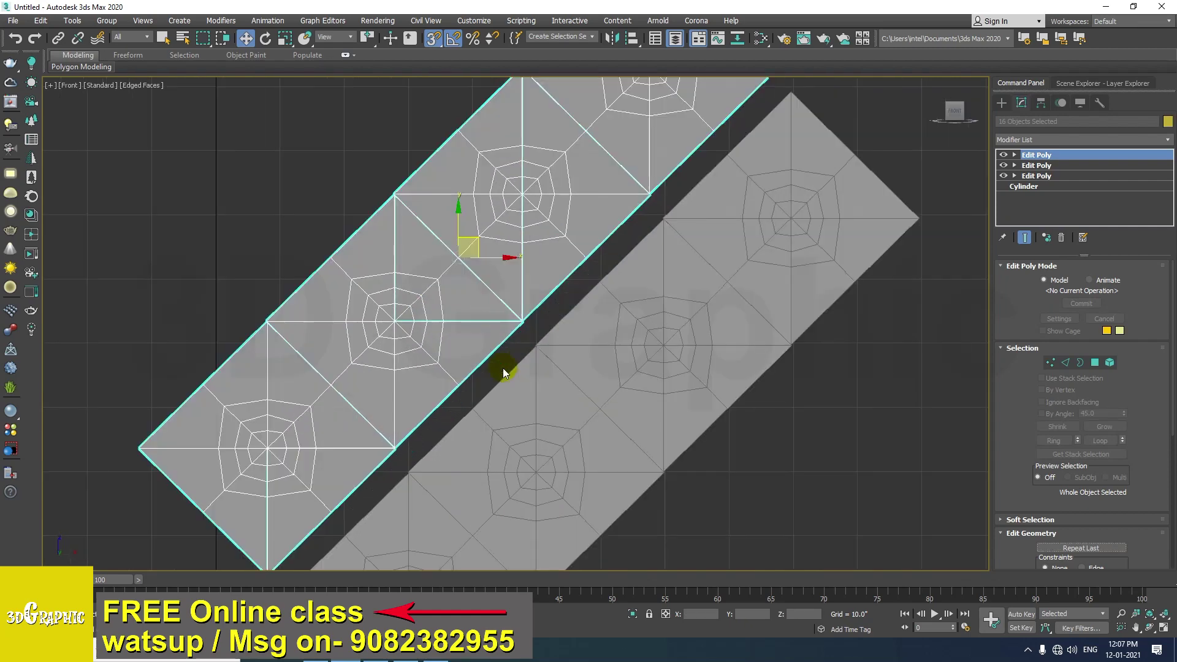
scroll(452, 391, "up", 4)
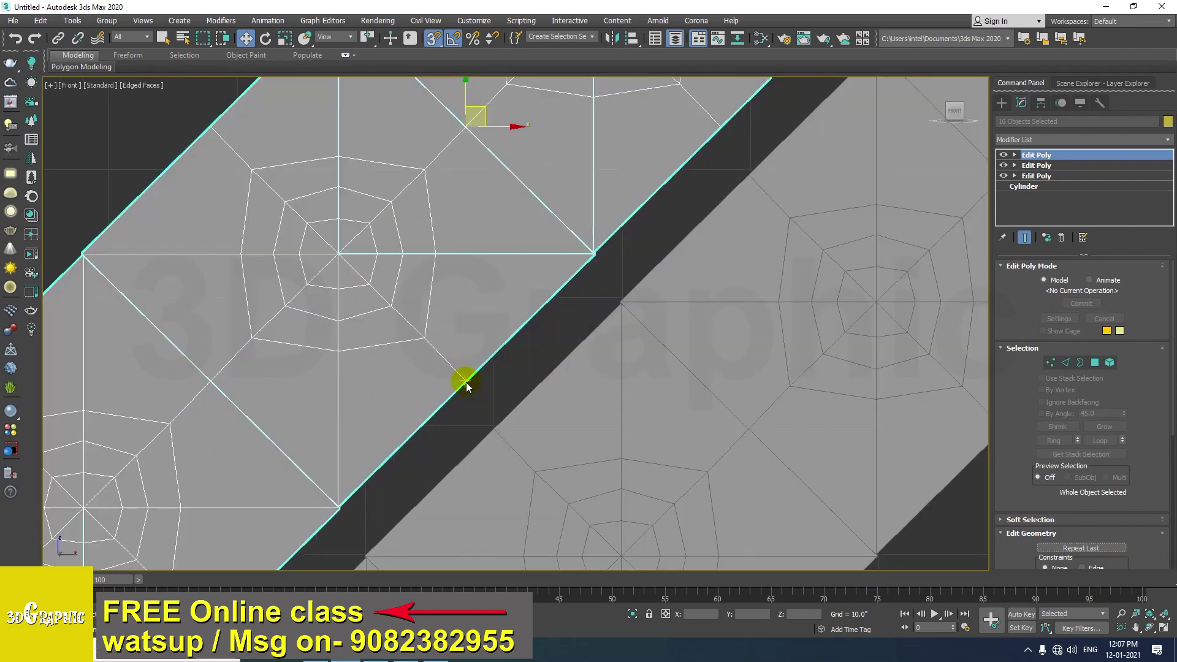
left_click_drag(466, 380, 502, 427)
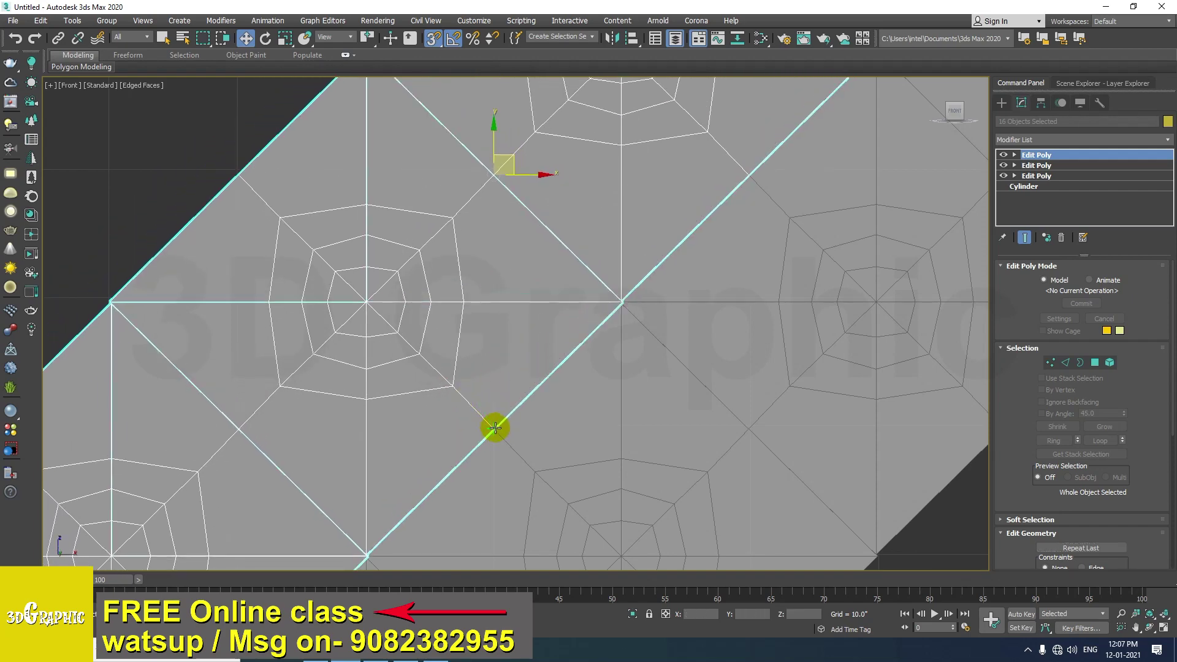
Clone the double row of eight diamonds as instances to the lower right and snap it against the existing rows
scroll(564, 417, "down", 10)
left_click_drag(437, 567, 438, 567)
middle_click_drag(481, 496, 304, 336)
mouse_move(397, 238)
left_mouse_down("shift")
mouse_move(537, 377)
mouse_move(500, 330)
left_mouse_up("shift")
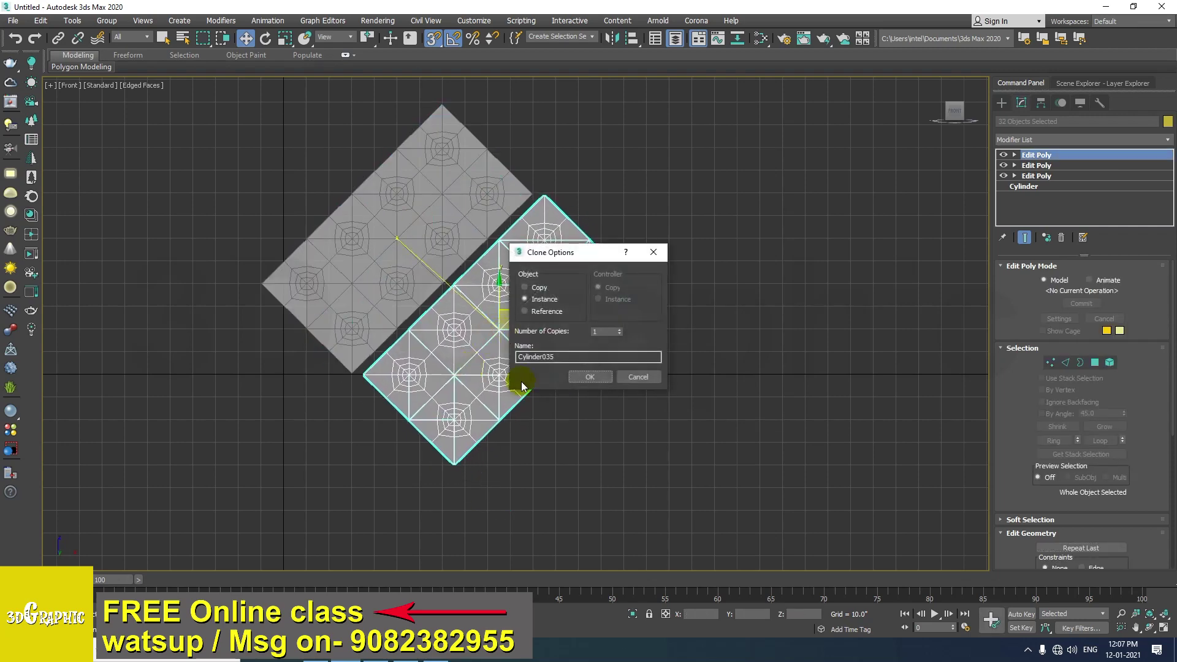
left_click(591, 375)
scroll(389, 331, "up", 8)
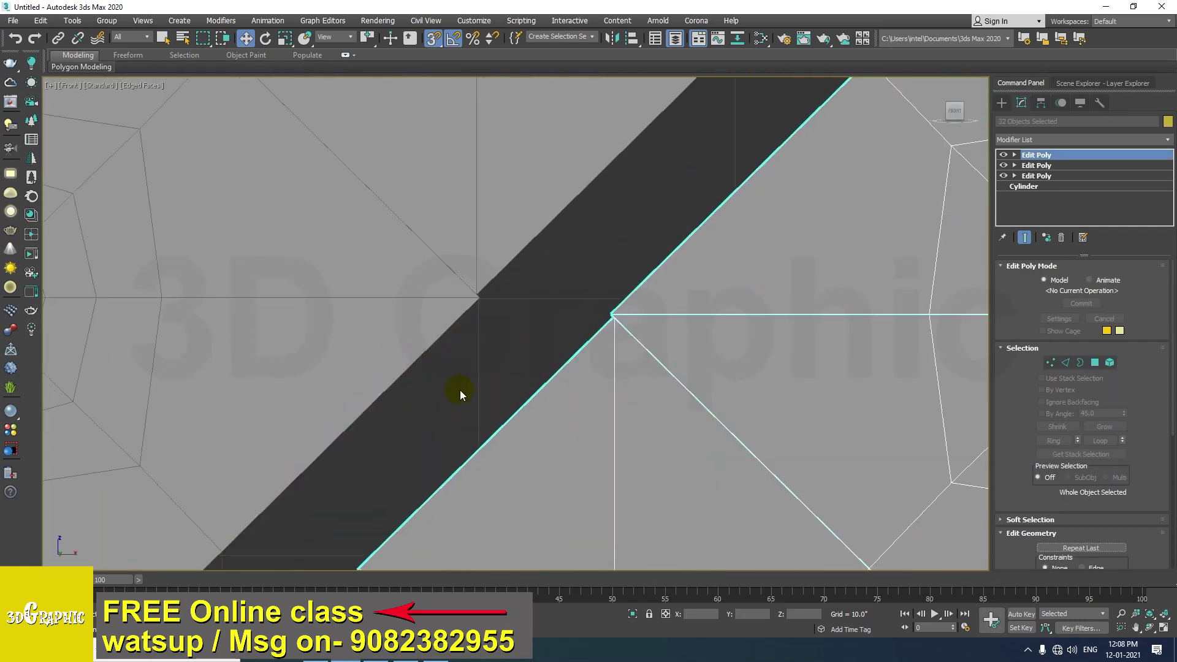
scroll(459, 390, "down", 4)
middle_click_drag(447, 402, 449, 365)
scroll(437, 375, "up", 3)
left_click_drag(461, 349, 363, 337)
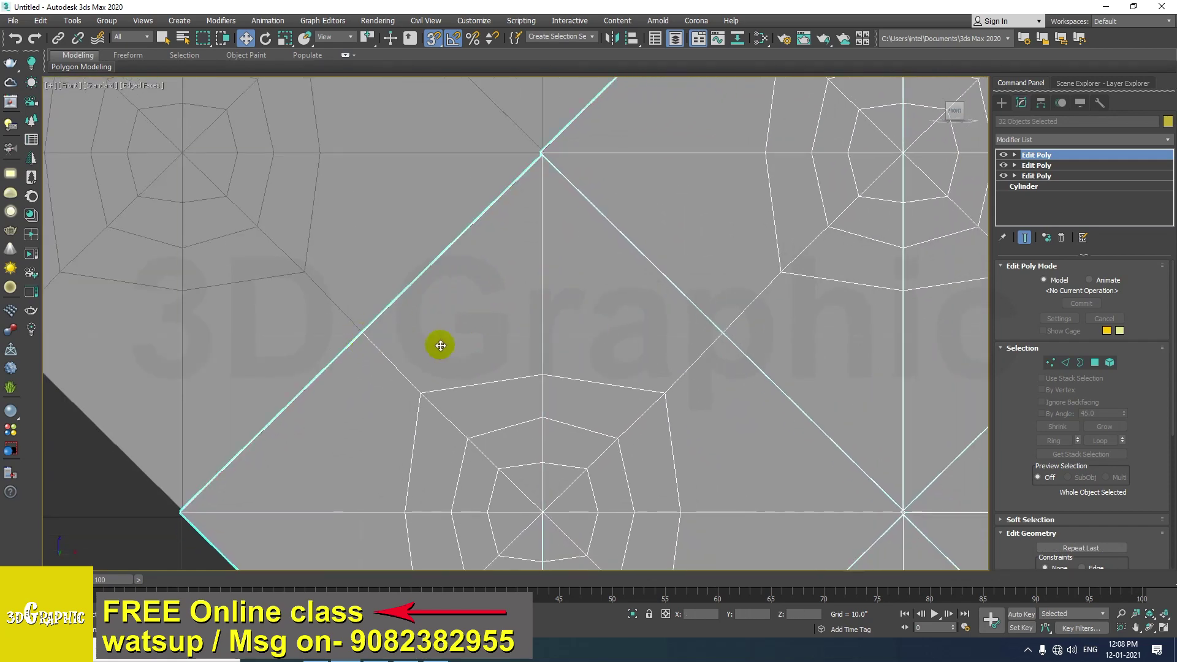
Turn off snapping and deselect the tufted diamonds
scroll(454, 340, "down", 8)
scroll(428, 349, "up", 4)
scroll(480, 329, "up", 3)
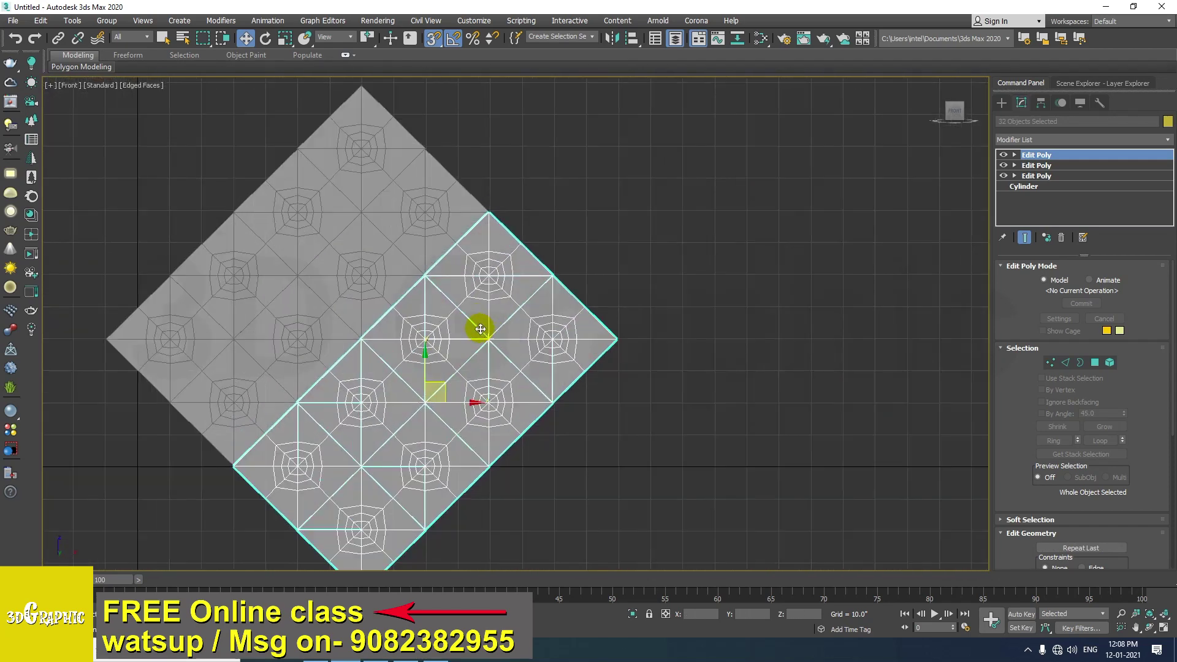
scroll(407, 334, "down", 3)
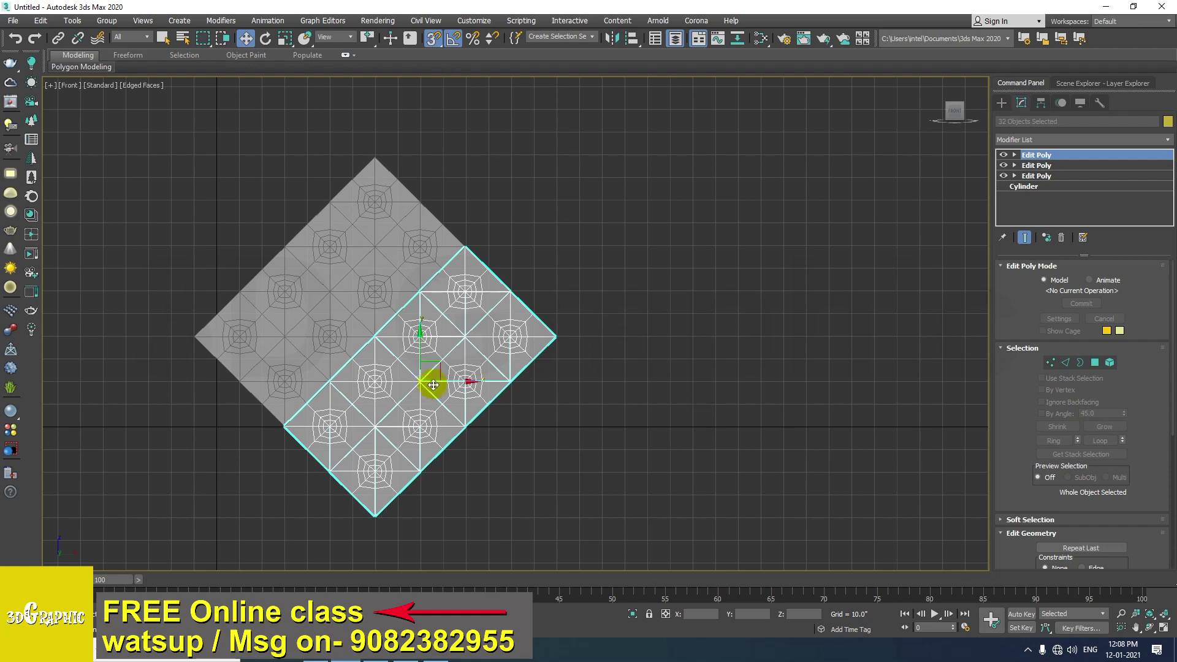
key("s")
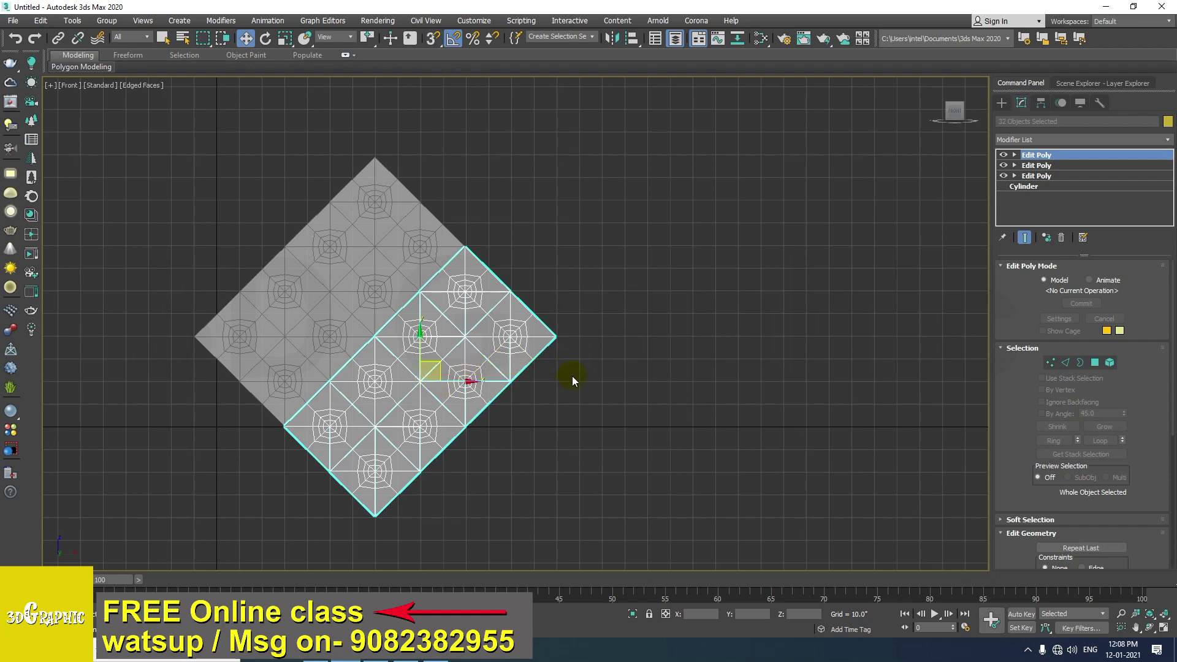
scroll(329, 342, "up", 3)
middle_click_drag(395, 382, 379, 331)
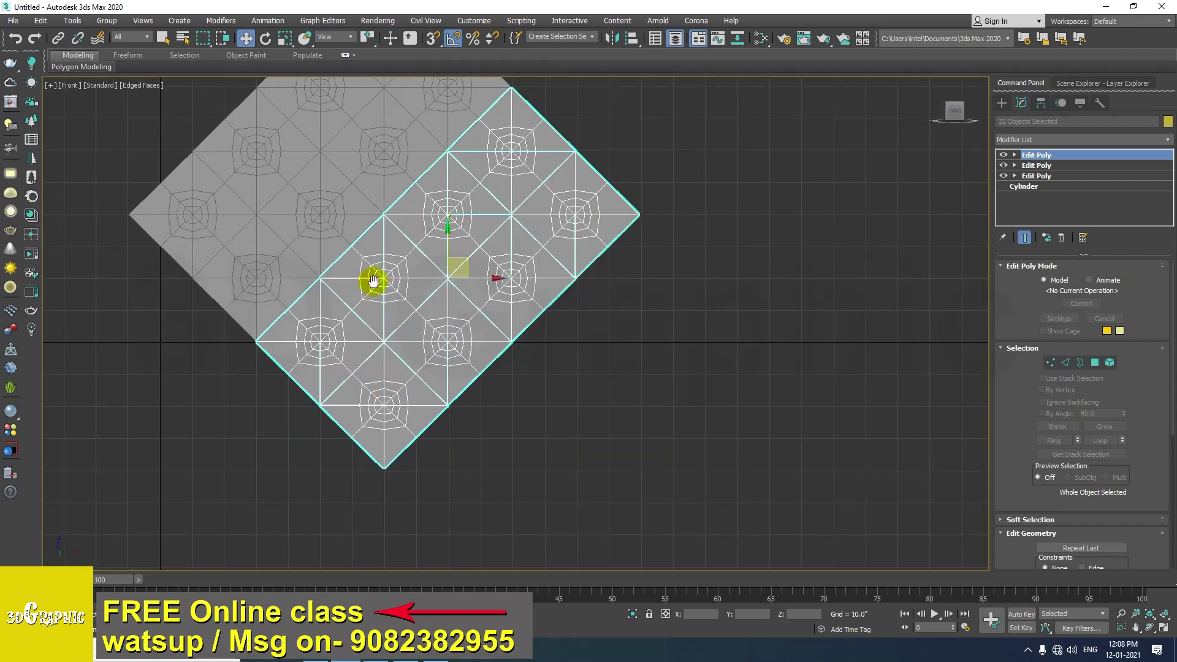
left_click(591, 400)
Select one quarter piece near the middle of the tufted panel and add an Edit Poly modifier to it
scroll(384, 355, "down", 3)
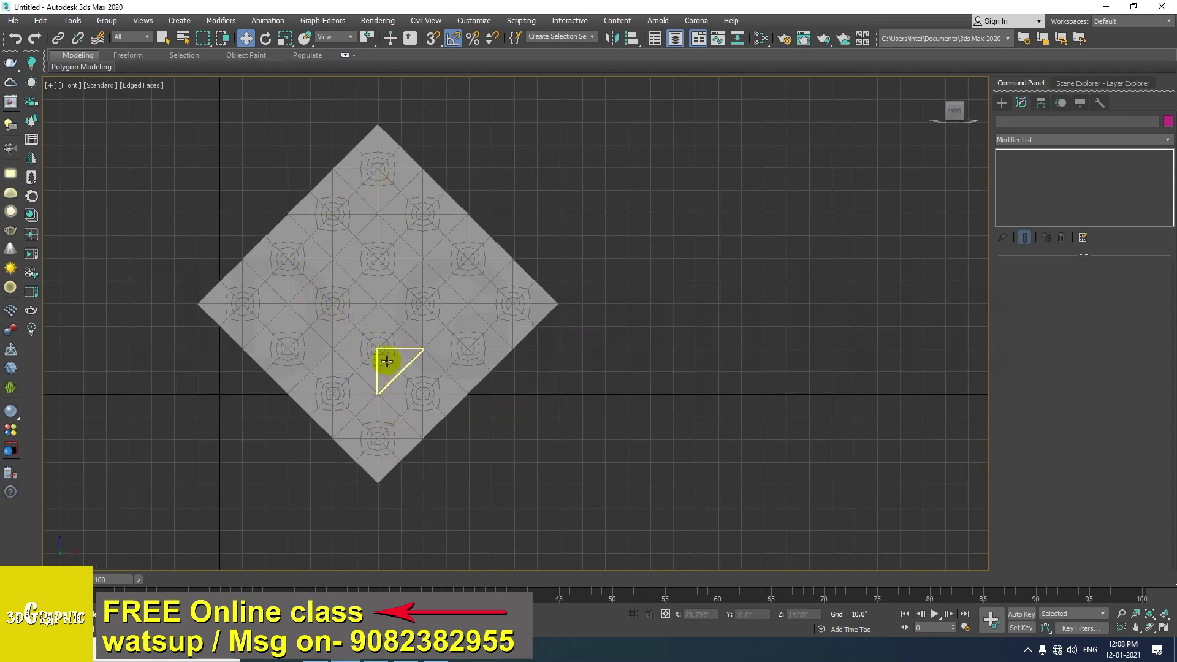
scroll(389, 360, "up", 3)
left_click(344, 308)
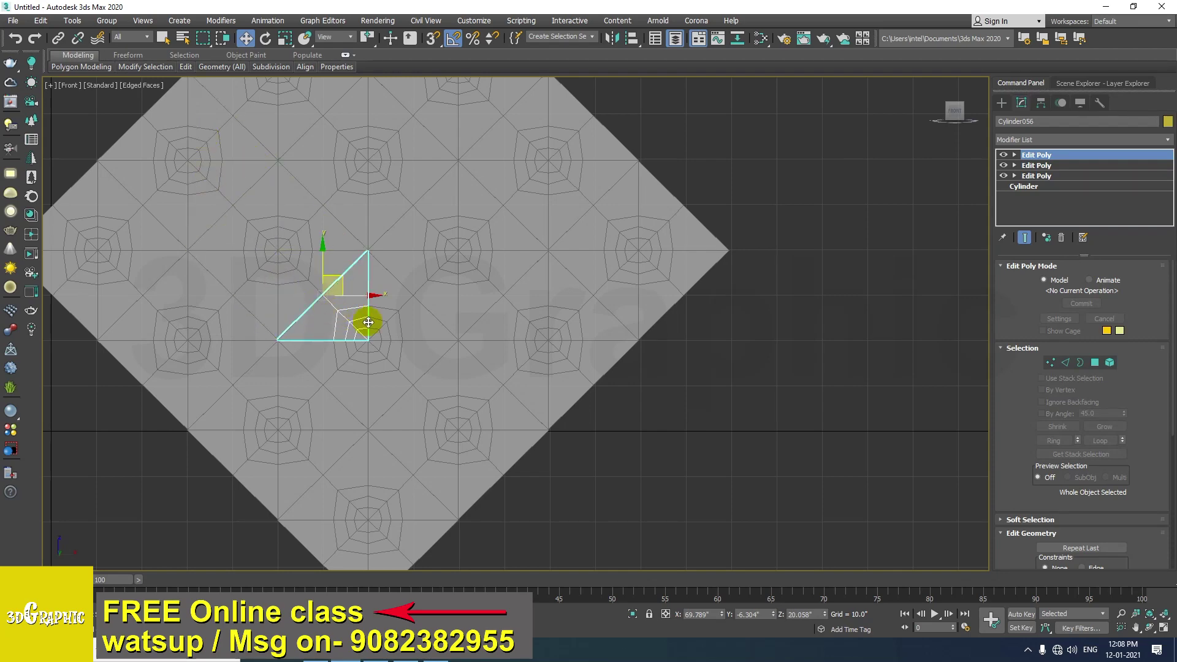
scroll(368, 320, "up", 4)
scroll(346, 301, "down", 3)
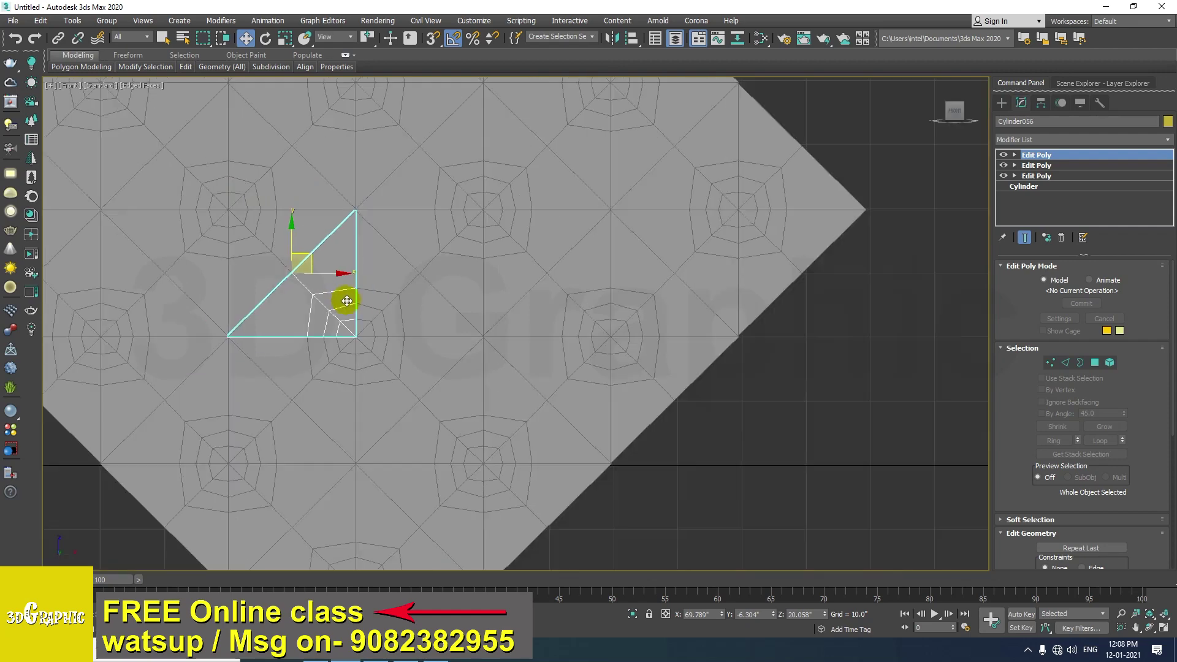
scroll(336, 296, "down", 1)
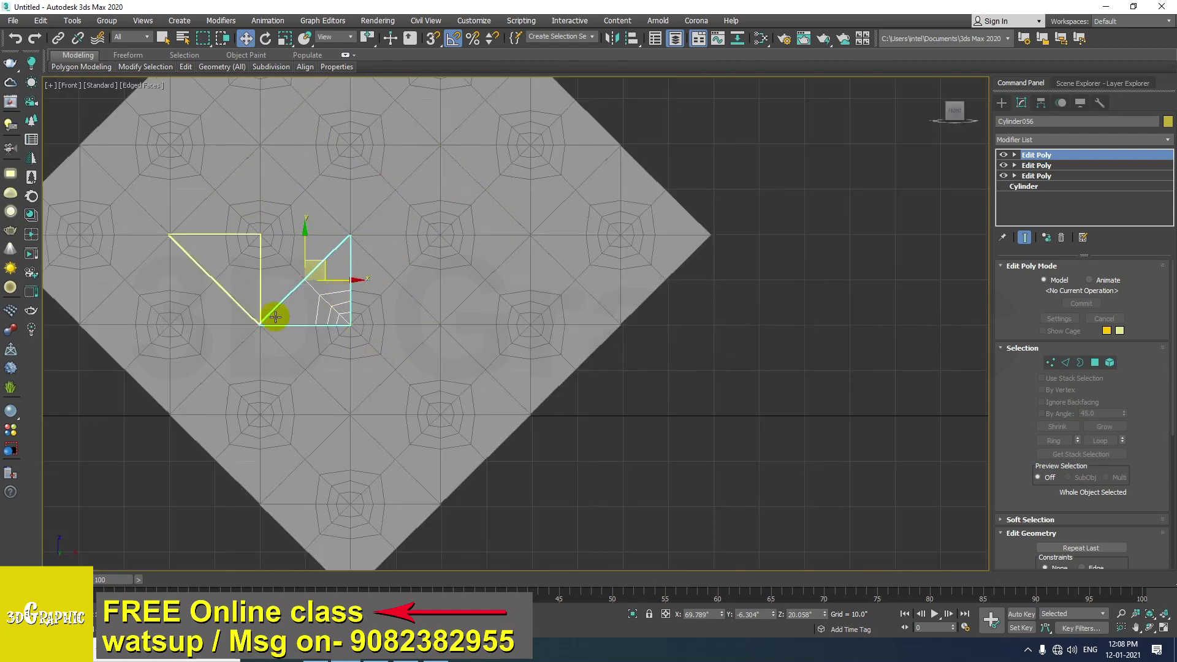
scroll(358, 291, "up", 4)
middle_click_drag(358, 291, 421, 307)
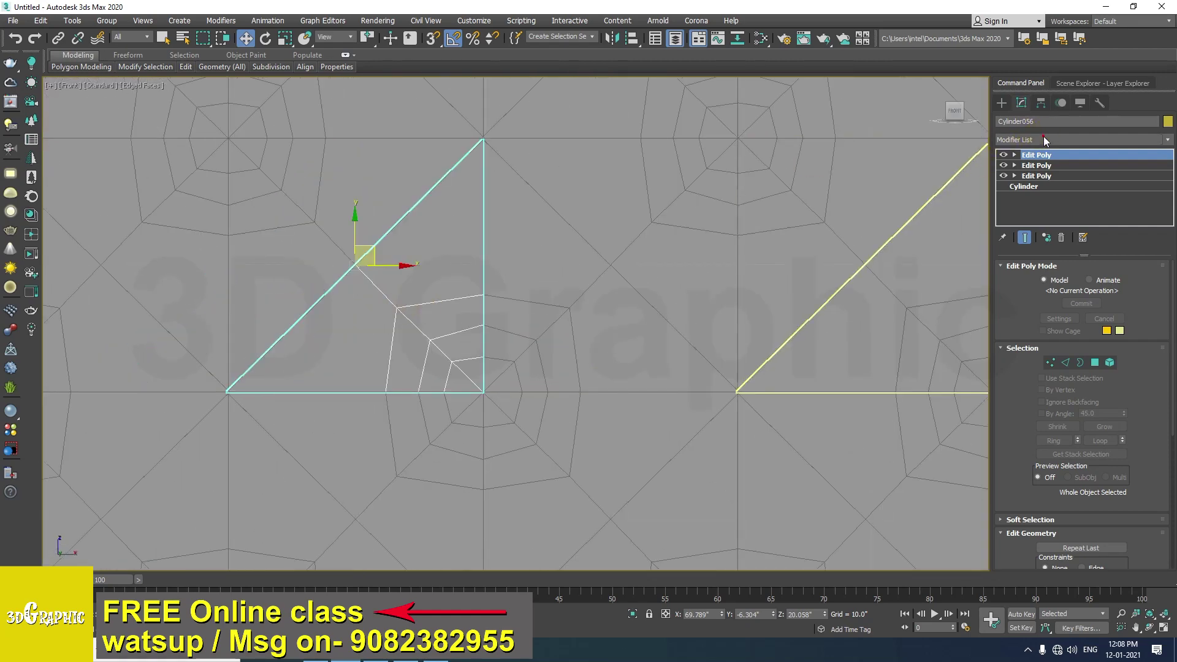
left_click(1044, 136)
type("edit poly")
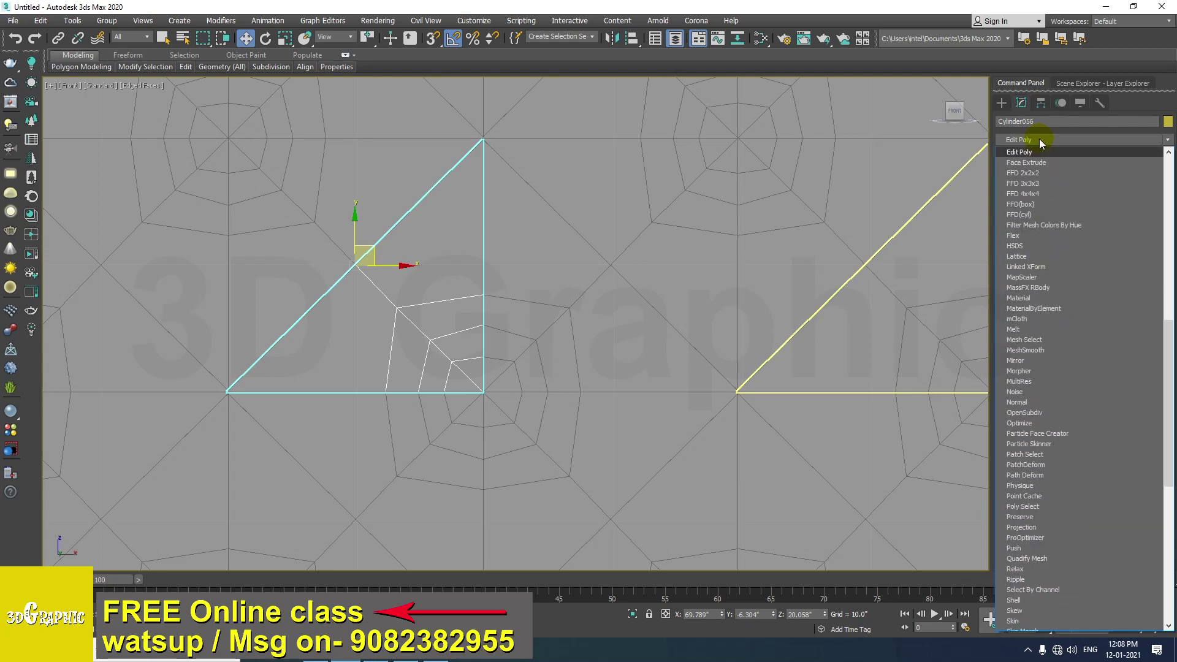
key("Return")
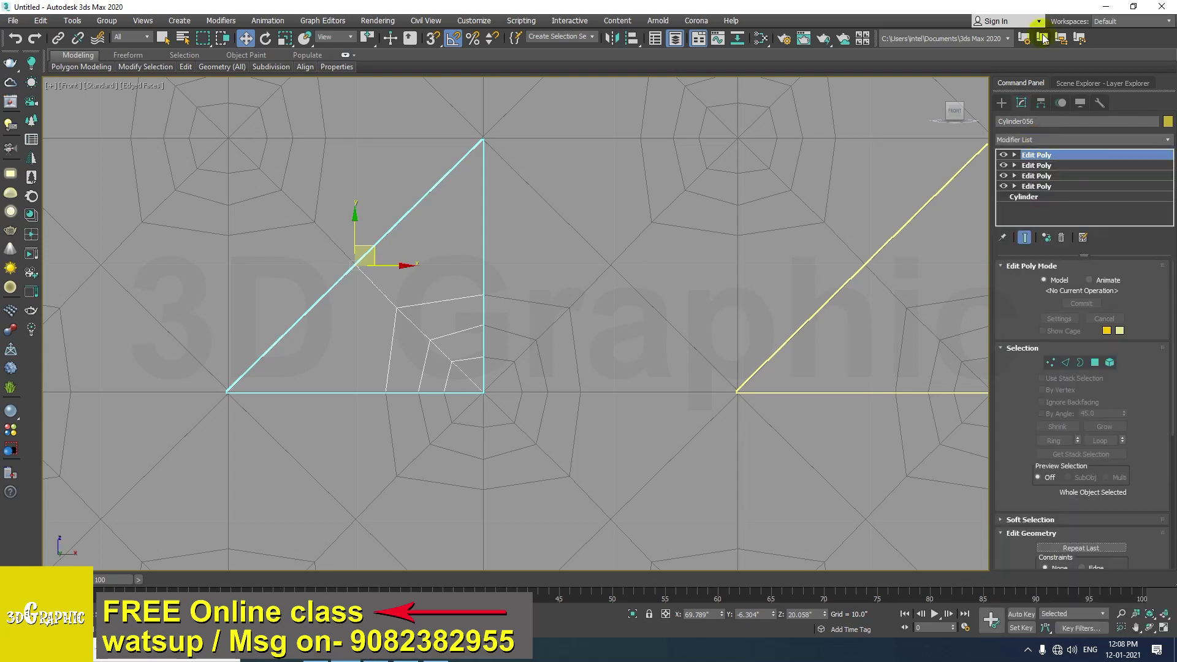
In vertex editing, cut a line from the upper half of the quarter's slanted edge through all three rings to the tuft centre
left_click(1052, 363)
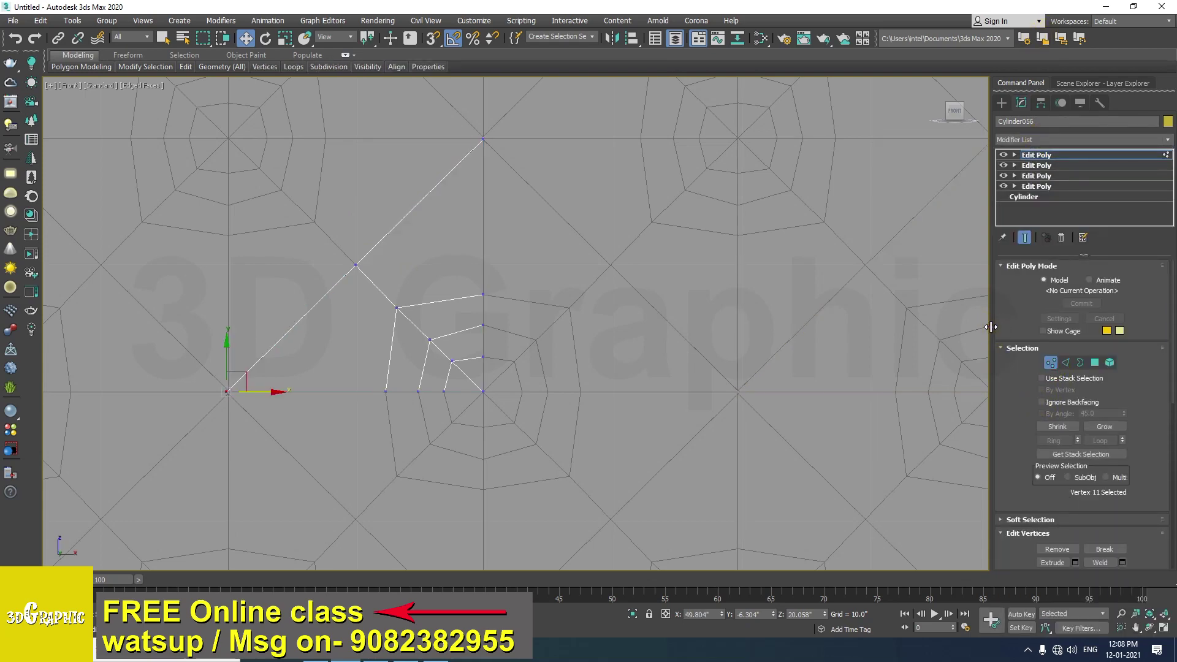
left_click_drag(991, 327, 924, 334)
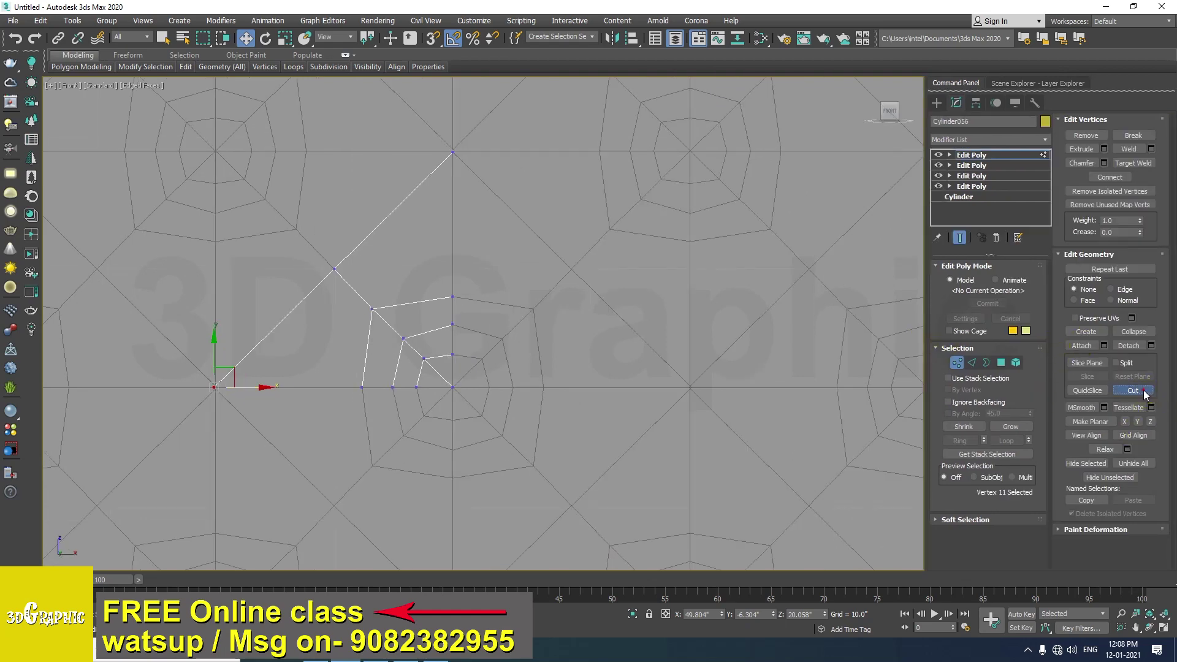
scroll(381, 255, "up", 2)
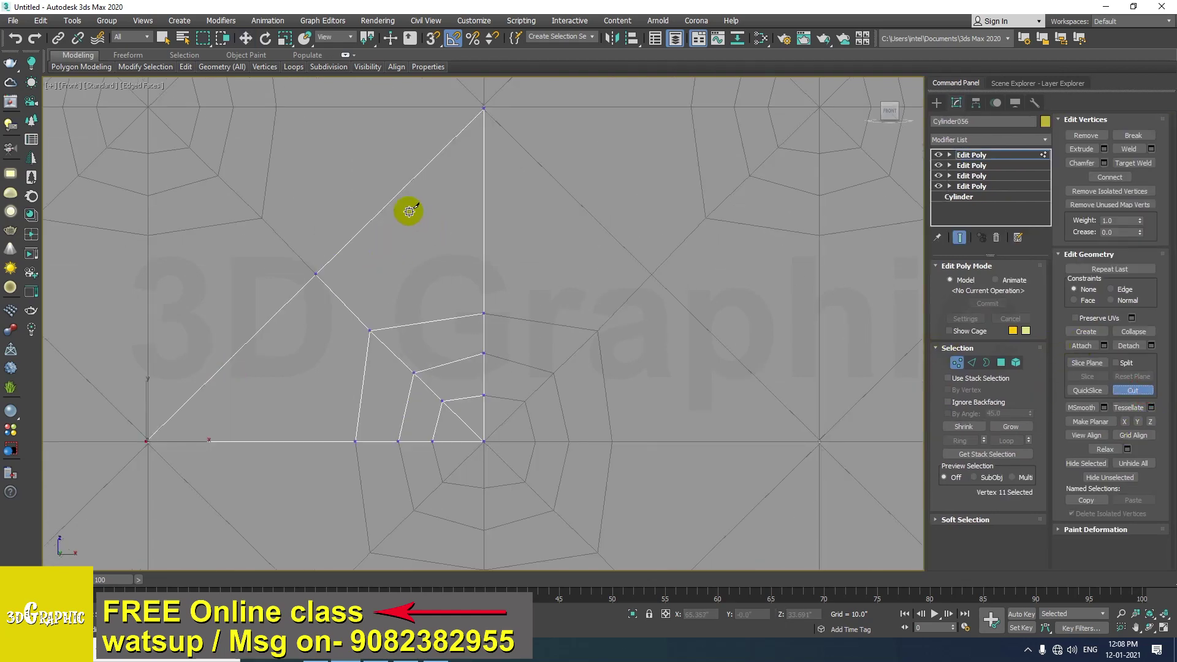
left_click(433, 322)
left_click(450, 364)
left_click(465, 401)
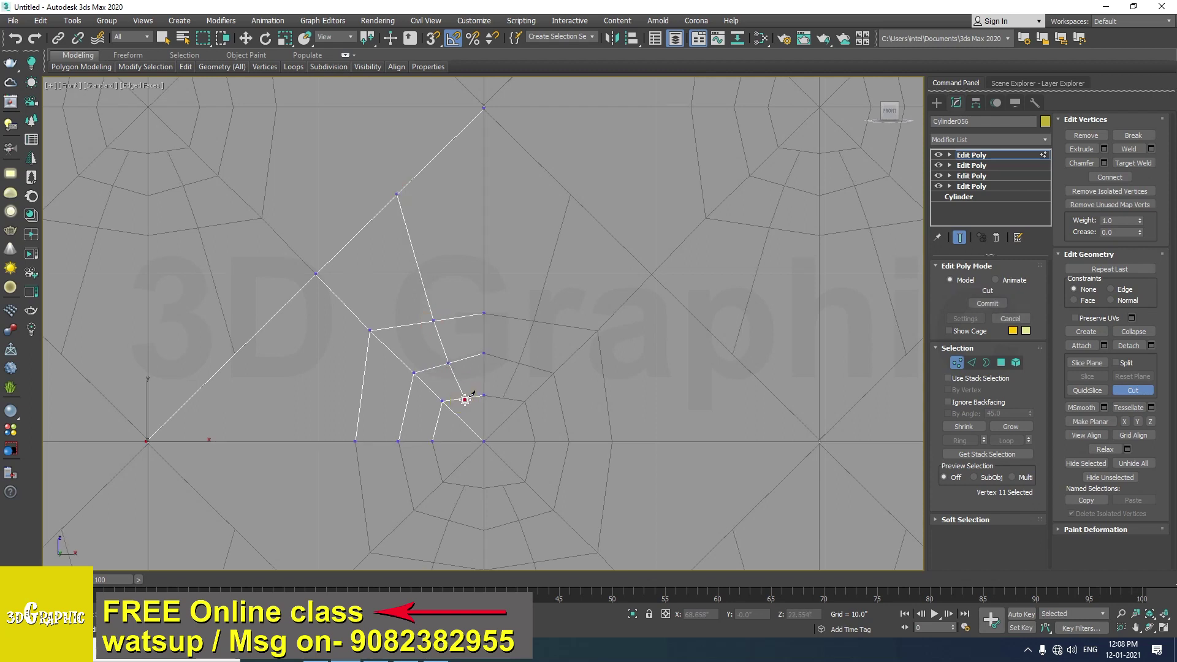
left_click(483, 441)
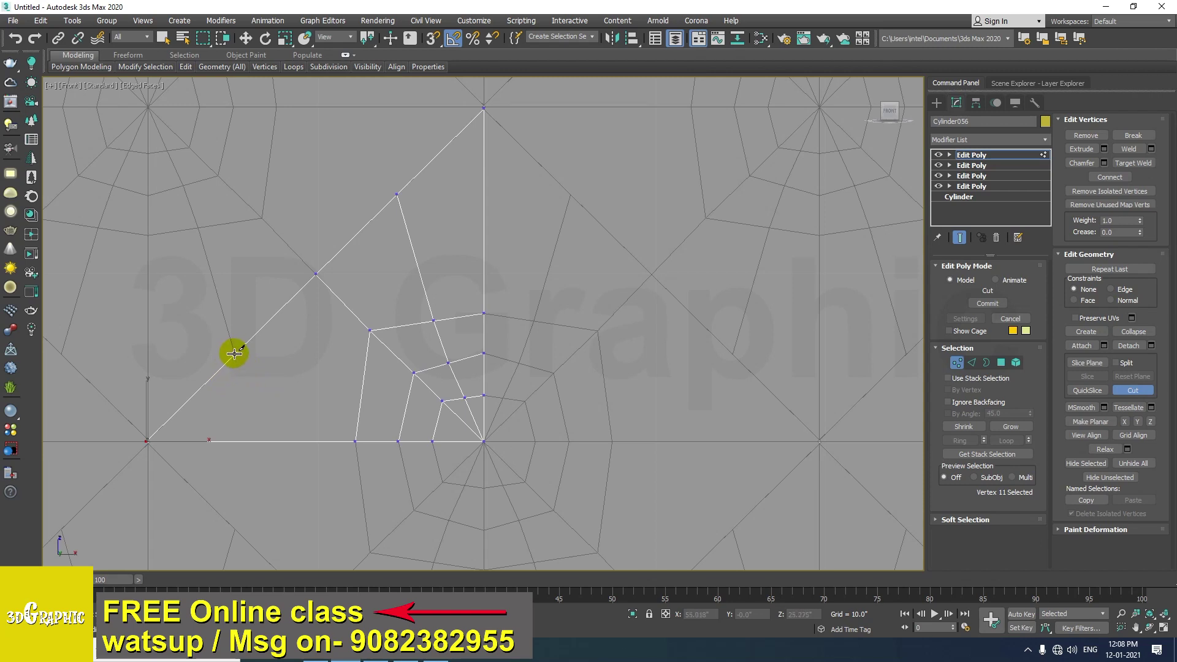
Cut a second line from the lower half of the slanted edge across the rings to the tuft centre
left_click(362, 388)
left_click(407, 405)
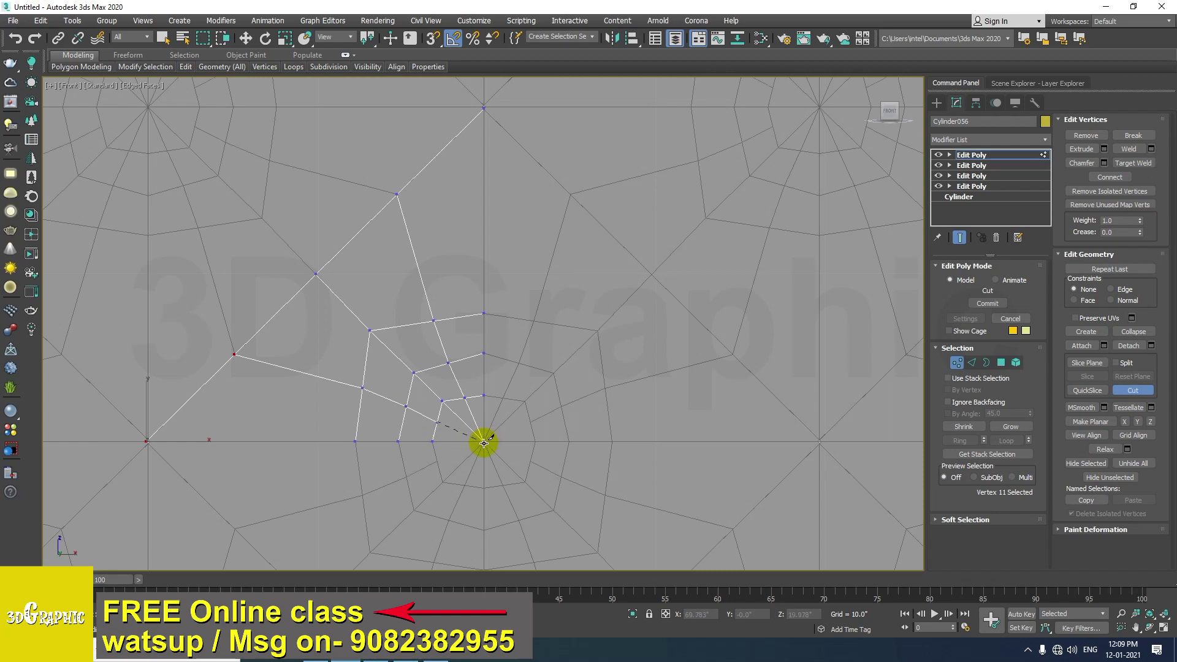
right_click(546, 500)
Move the new cut vertices on the outer and middle rings outward and raise the outer ring's top vertex to round the rings
left_click(364, 389)
left_click_drag(376, 370, 364, 371)
left_click(434, 319)
left_click_drag(452, 306, 454, 294)
left_click_drag(454, 294, 454, 294)
left_click(449, 363)
left_click_drag(468, 348, 465, 341)
left_click(406, 407)
left_click_drag(425, 390, 417, 388)
left_click(473, 309)
left_click_drag(504, 299, 484, 276)
Move the outer ring's side vertex outward and pull its diagonal, upper cut and top vertices inward for a rounder ring
scroll(483, 279, "down", 4)
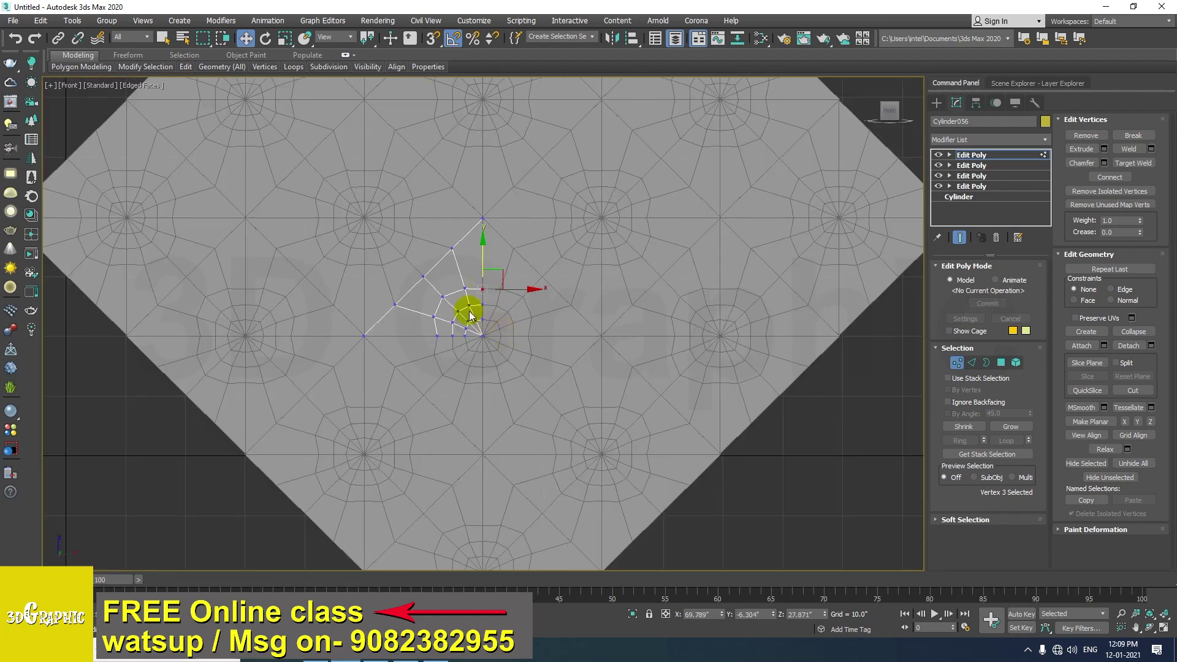
scroll(469, 309, "up", 4)
scroll(570, 307, "down", 2)
scroll(454, 341, "up", 2)
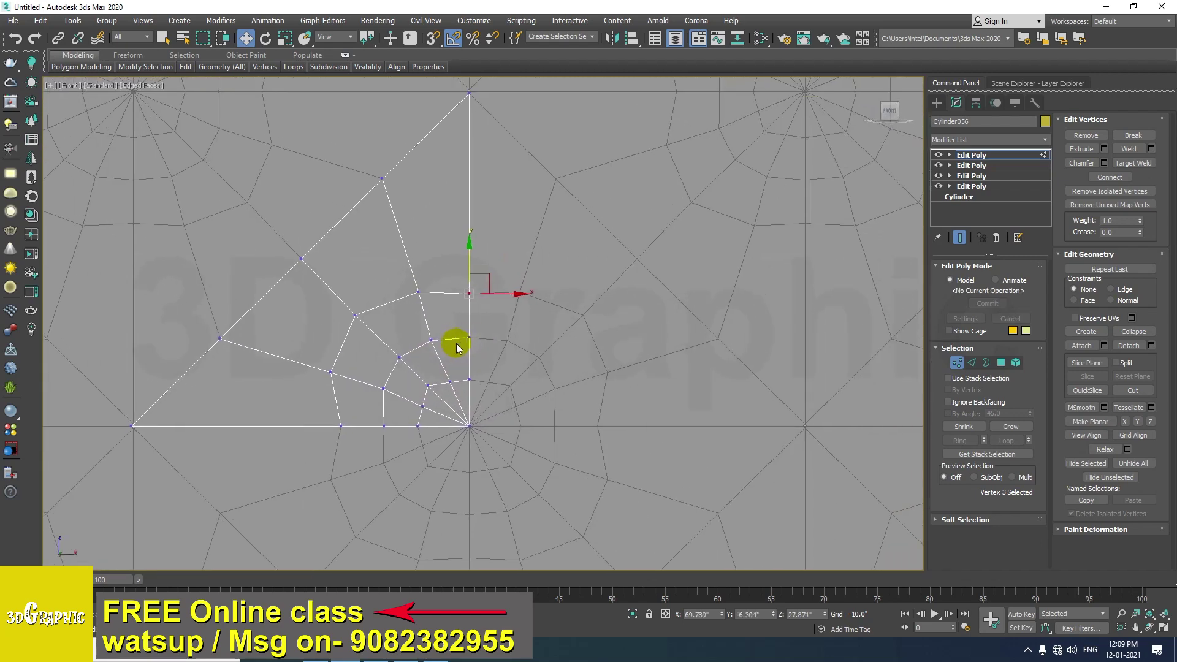
scroll(407, 399, "down", 3)
scroll(415, 399, "up", 4)
middle_click_drag(415, 399, 498, 305)
scroll(406, 351, "down", 2)
left_click_drag(359, 358, 393, 376)
left_click_drag(382, 301, 322, 344)
left_click(386, 262)
left_click_drag(408, 243, 502, 203)
left_click(448, 238)
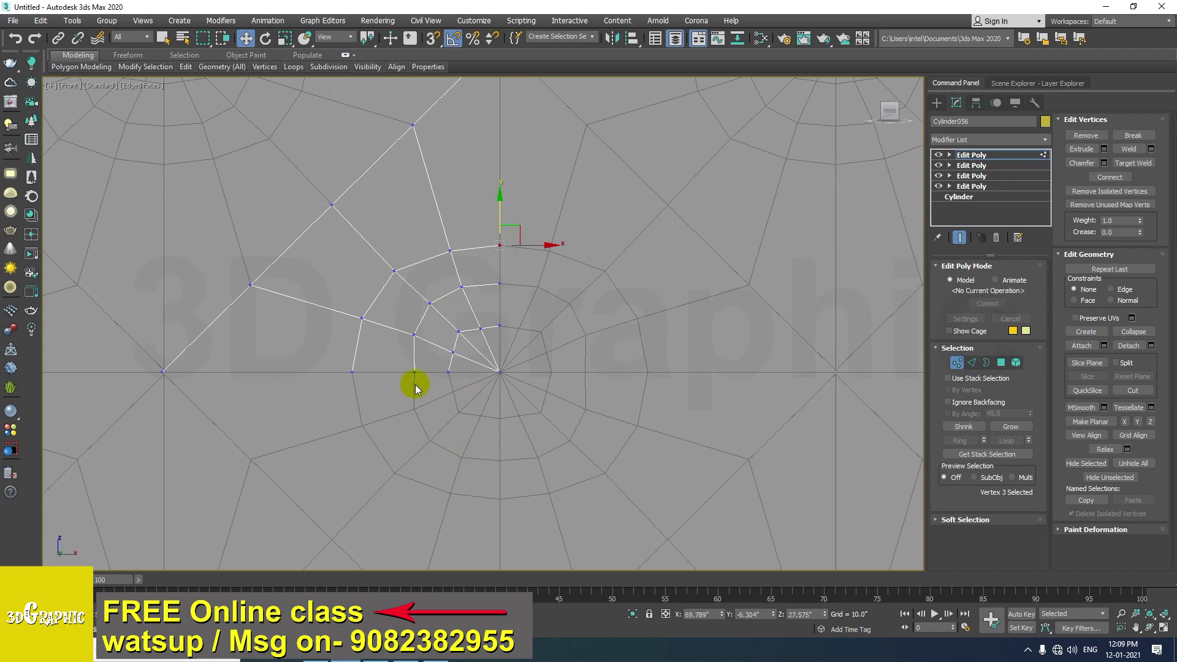
Nudge the upper cut vertices of the outer and middle rings slightly outward
scroll(442, 307, "down", 5)
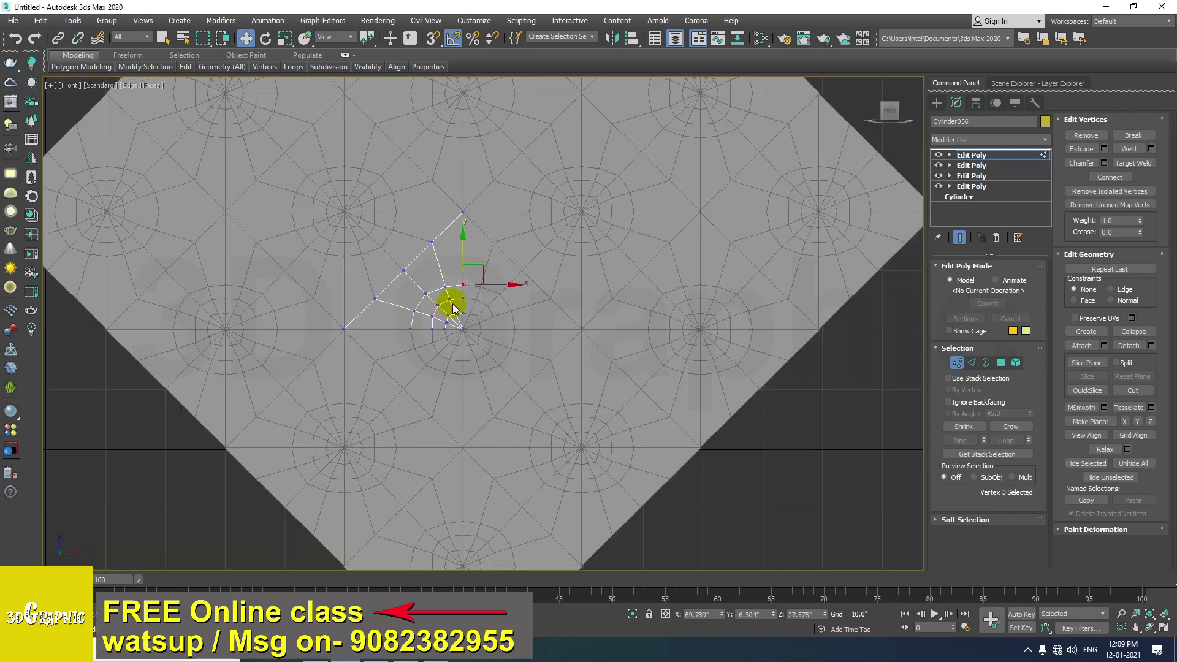
scroll(429, 307, "up", 6)
scroll(413, 306, "up", 4)
left_click(444, 235)
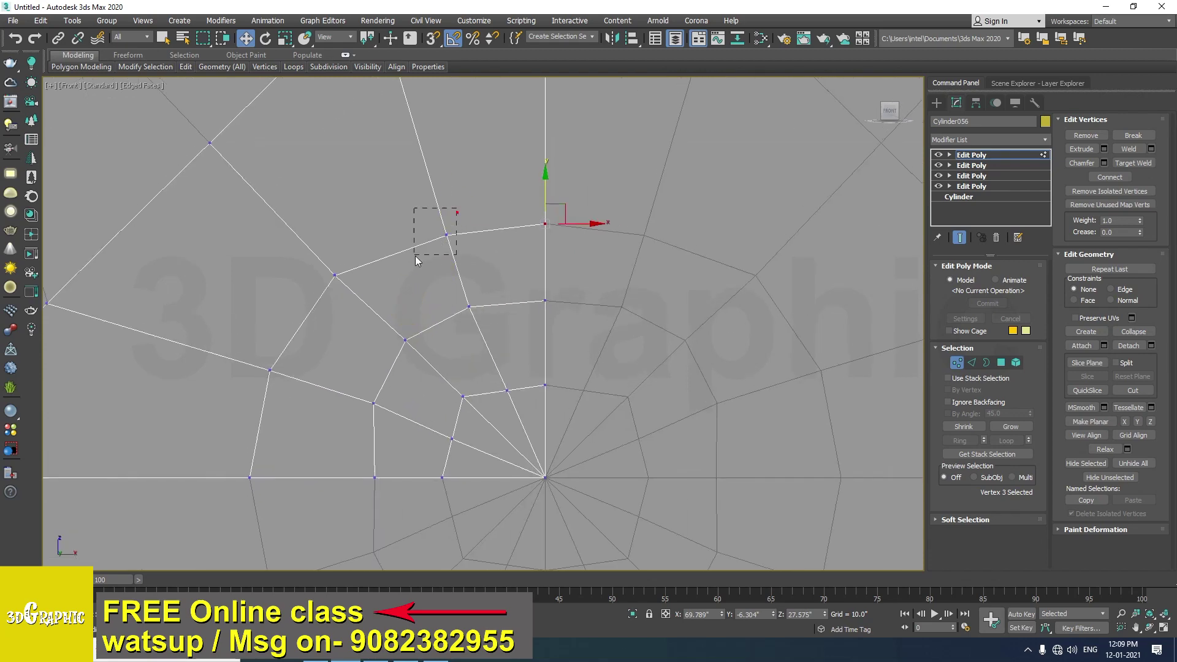
left_click_drag(463, 213, 463, 209)
mouse_move(488, 279)
left_mouse_down()
mouse_move(454, 319)
mouse_move(487, 284)
left_mouse_up()
middle_click_drag(520, 376, 509, 310)
Move the inner ring's upper cut vertex outward and raise the top vertices of the inner and middle rings
left_click(497, 323)
mouse_move(513, 312)
left_mouse_down()
mouse_move(510, 301)
mouse_move(523, 330)
left_mouse_up()
left_click_drag(532, 283, 535, 277)
left_click_drag(554, 225, 527, 247)
left_click_drag(534, 197, 534, 194)
Move the inner ring's diagonal, lower cut and side vertices outward and fine-tune its upper vertices to form an even circle
left_click_drag(512, 309, 469, 314)
left_click(453, 331)
left_click(441, 373)
left_click_drag(461, 357, 451, 354)
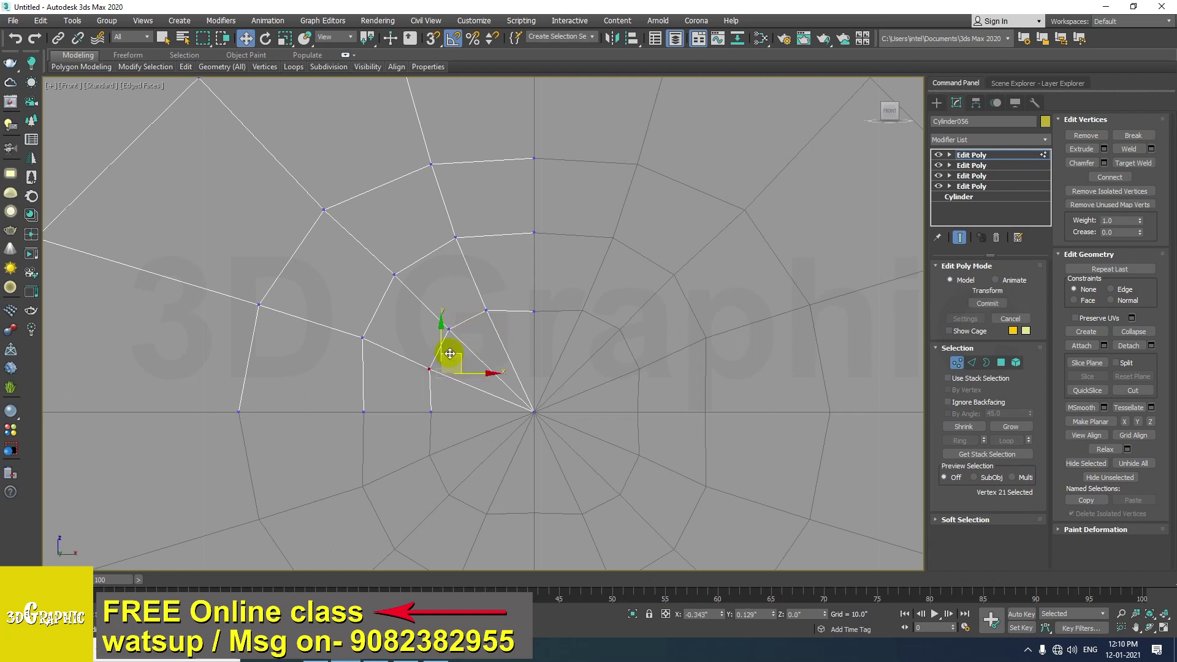
left_click_drag(450, 354, 448, 355)
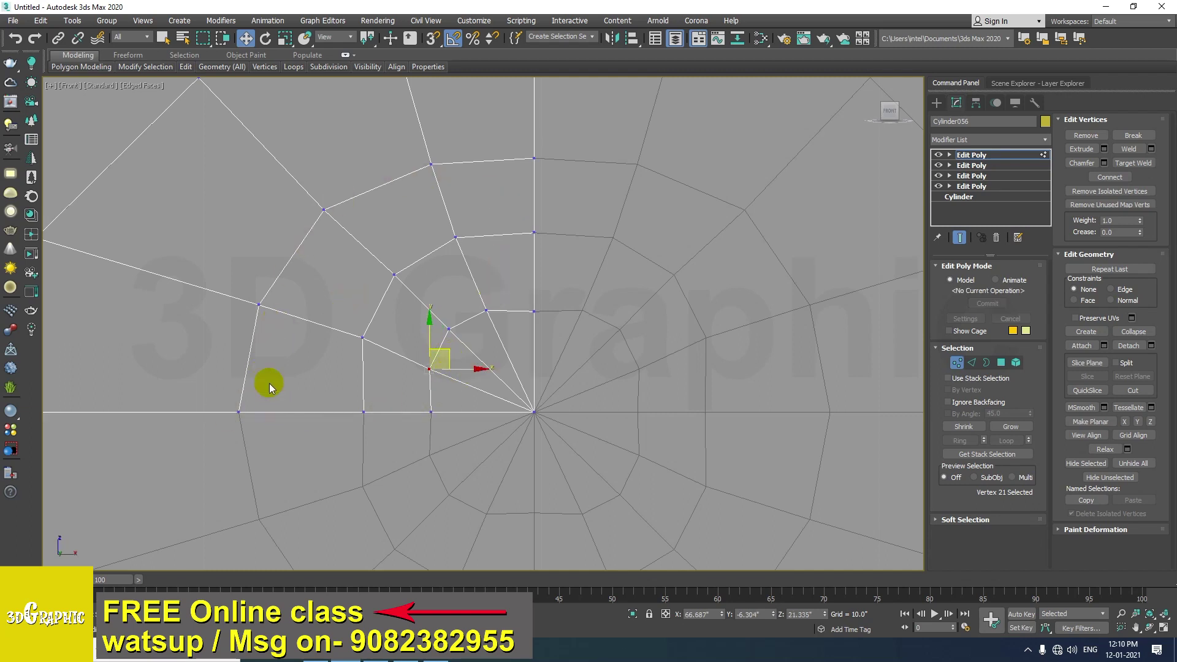
mouse_move(440, 417)
left_mouse_down()
mouse_move(462, 412)
mouse_move(452, 412)
left_mouse_up()
left_click_drag(450, 328, 533, 267)
left_click(486, 312)
left_click(534, 312)
Move the middle ring's side vertex outward and raise the outer ring's top vertex to even out both rings
scroll(510, 330, "down", 6)
scroll(452, 347, "up", 6)
left_click_drag(468, 351, 495, 374)
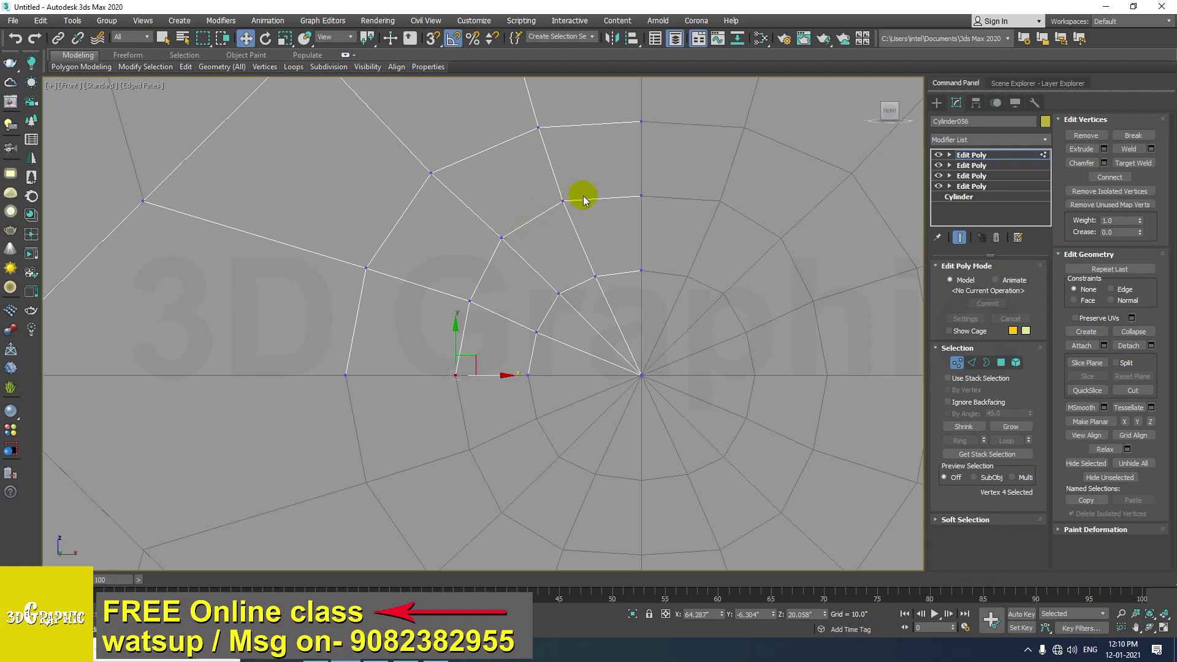
left_click_drag(638, 163, 654, 113)
middle_click_drag(654, 112, 578, 178)
scroll(587, 242, "down", 5)
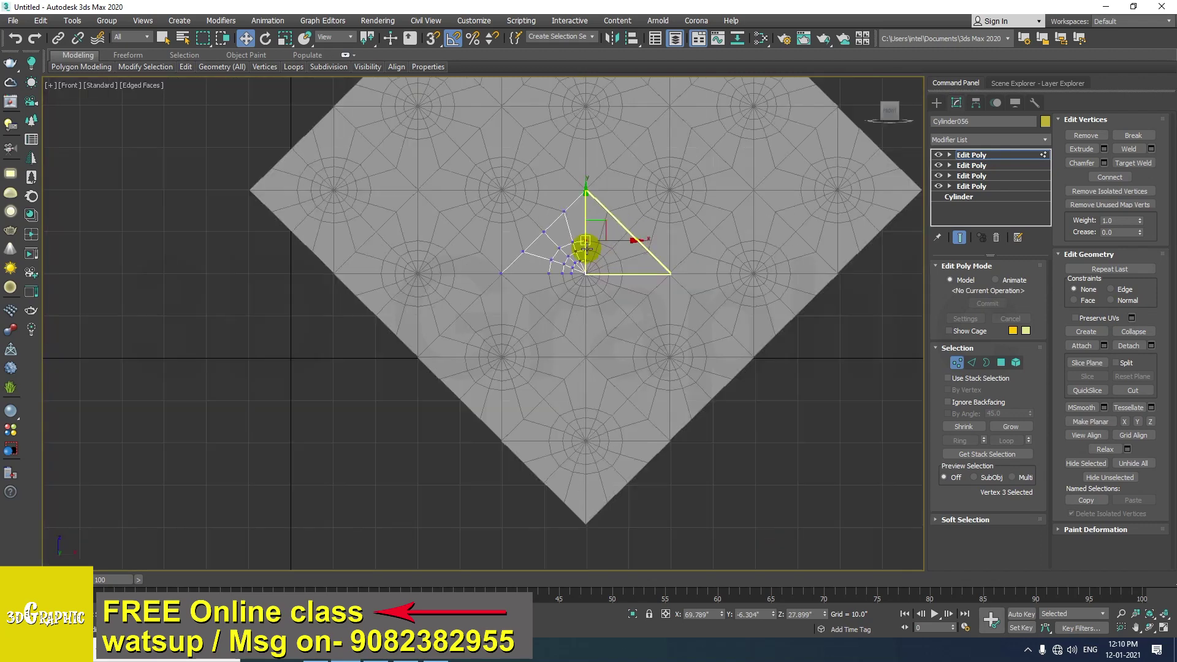
scroll(569, 262, "up", 8)
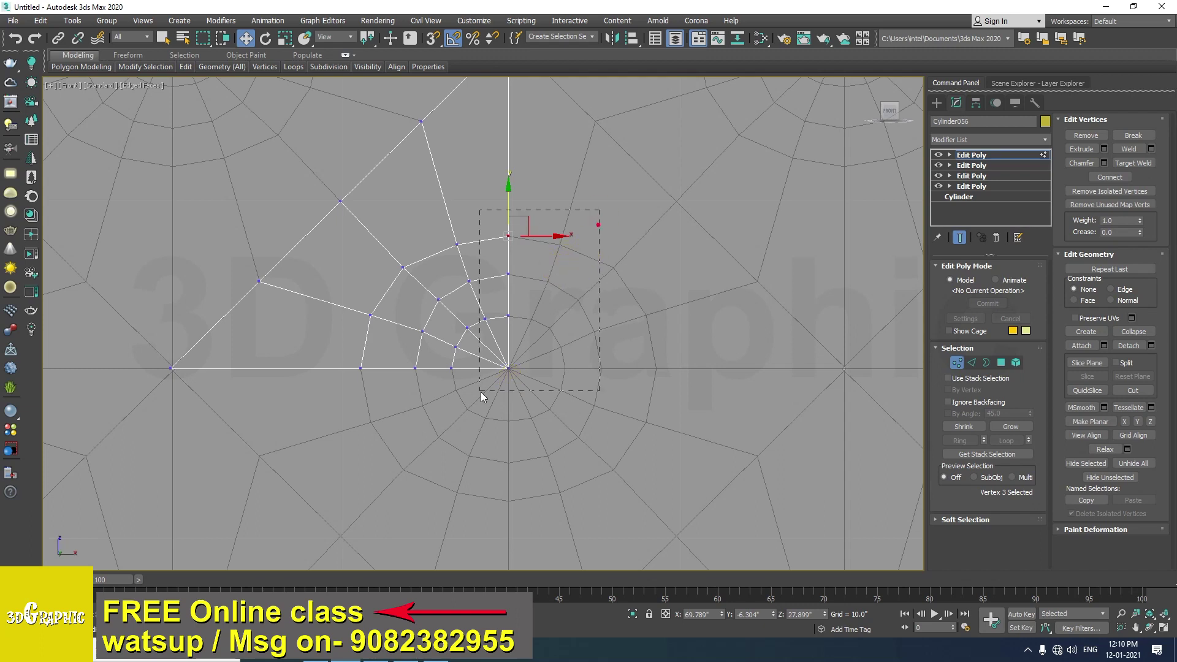
Select all ring vertices plus the tuft centre and push them slightly back into the panel in the perspective view
left_click_drag(384, 441, 331, 427)
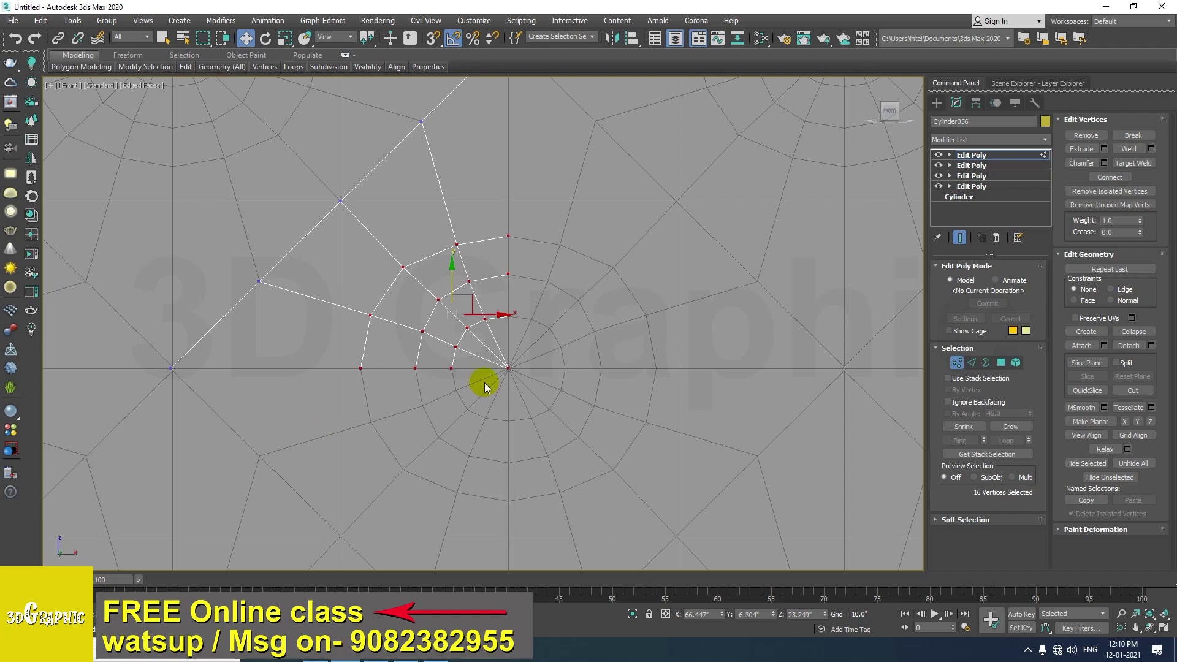
key("p")
middle_click_drag(487, 382, 521, 371, "alt")
left_click_drag(527, 341, 535, 338)
Remove the outer ring's vertices from the selection and push the middle ring, inner ring and centre vertices deeper
middle_click_drag(448, 359, 515, 345, "alt")
left_click_drag(623, 160, 475, 241, "alt")
left_click_drag(430, 242, 389, 281, "alt")
left_click_drag(383, 320, 344, 366, "alt")
middle_click_drag(387, 440, 417, 425, "alt")
middle_click_drag(565, 366, 550, 357, "alt")
left_click_drag(550, 357, 577, 352)
Remove the middle ring's vertices from the selection and push the inner ring and centre vertices further back
middle_click_drag(528, 352, 588, 342, "alt")
left_click_drag(625, 247, 528, 303, "alt")
left_click(480, 355, "alt")
left_click(466, 411, "alt")
middle_click_drag(486, 401, 616, 385, "alt")
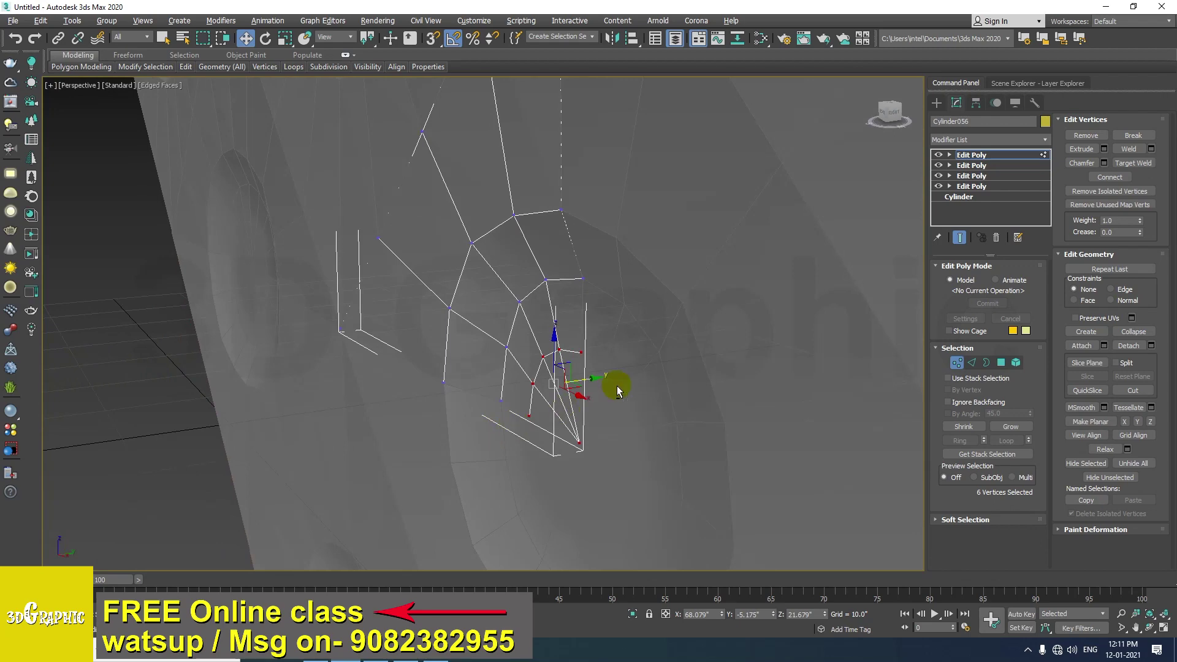
left_click_drag(592, 380, 627, 374)
Keep only the tuft's centre vertex selected and push it further back into a deep point
middle_click_drag(556, 385, 599, 373, "alt")
left_click_drag(650, 325, 557, 371, "alt")
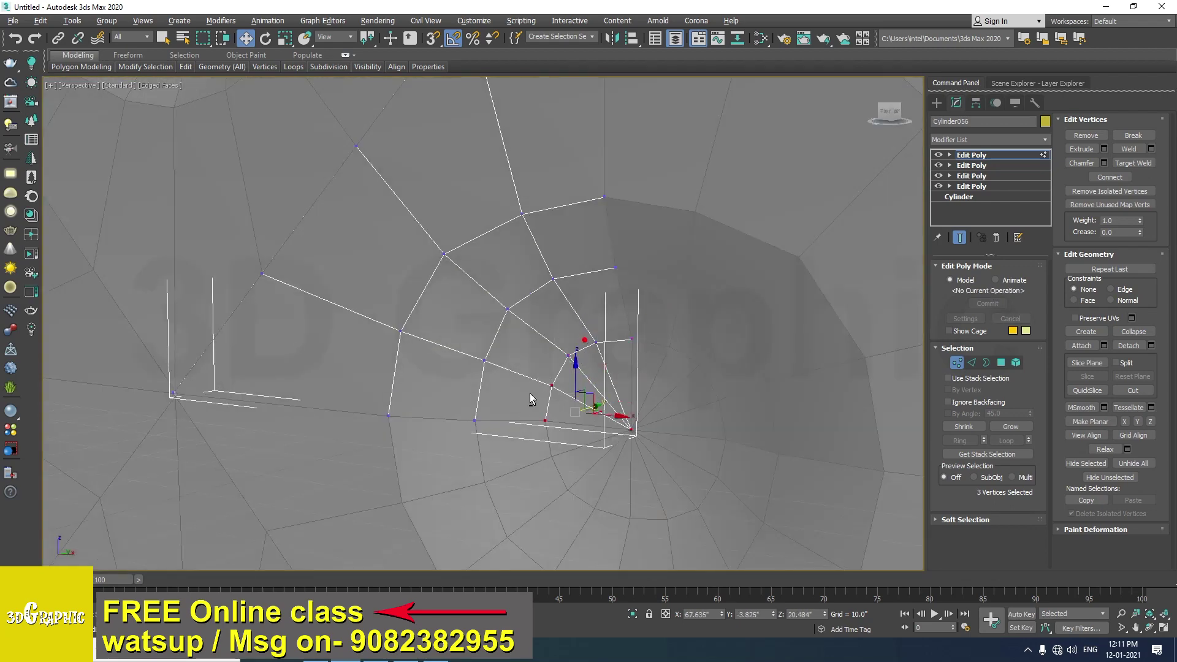
left_click_drag(560, 462, 560, 464, "alt")
middle_click_drag(596, 445, 570, 454, "alt")
left_click_drag(657, 423, 716, 406)
middle_click_drag(609, 428, 583, 422, "alt")
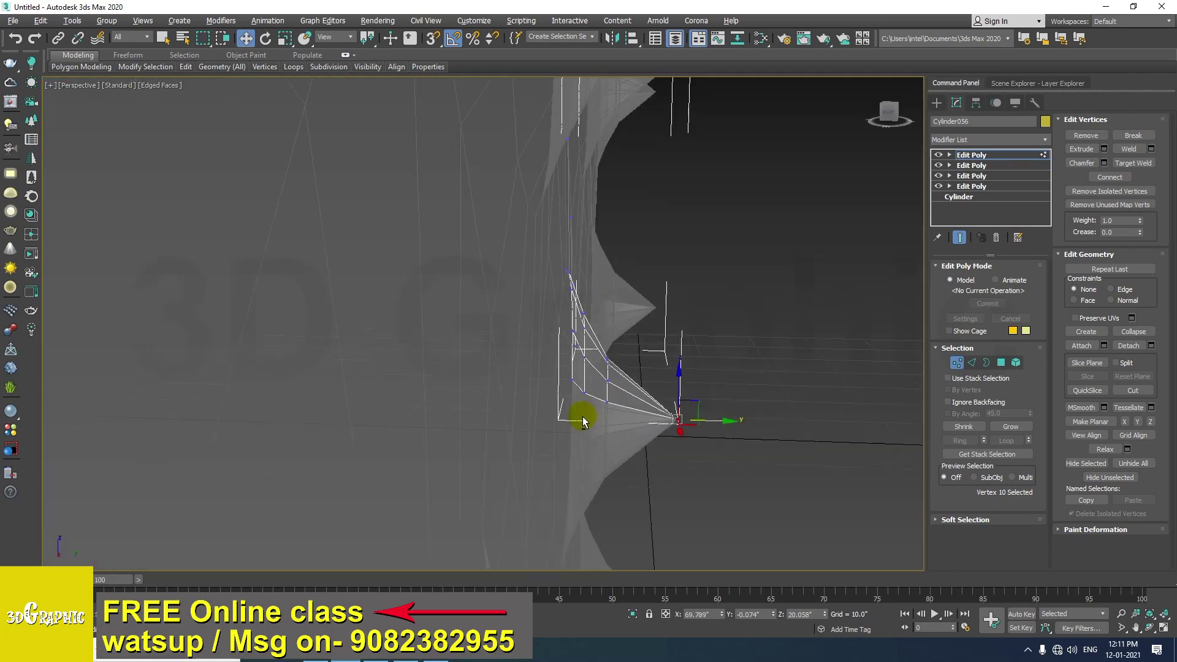
left_click_drag(721, 419, 752, 419)
middle_click_drag(541, 421, 751, 435, "alt")
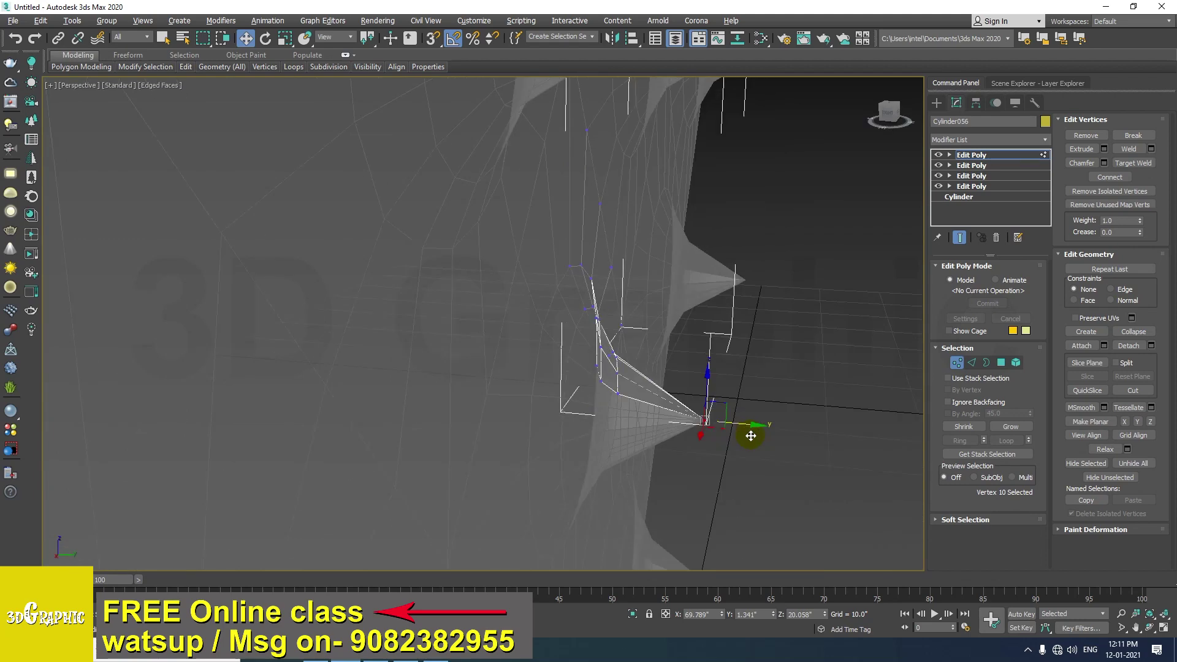
left_click_drag(751, 424, 760, 425)
middle_click_drag(539, 426, 588, 394, "alt")
Switch to edge editing and push the inner ring's edge loop deeper into the tuft
key("2")
left_click(599, 378)
mouse_move(599, 380)
middle_mouse_down("alt")
mouse_move(589, 391)
mouse_move(655, 386)
middle_mouse_up("alt")
left_click_drag(648, 375, 662, 380)
middle_click_drag(662, 380, 615, 383, "alt")
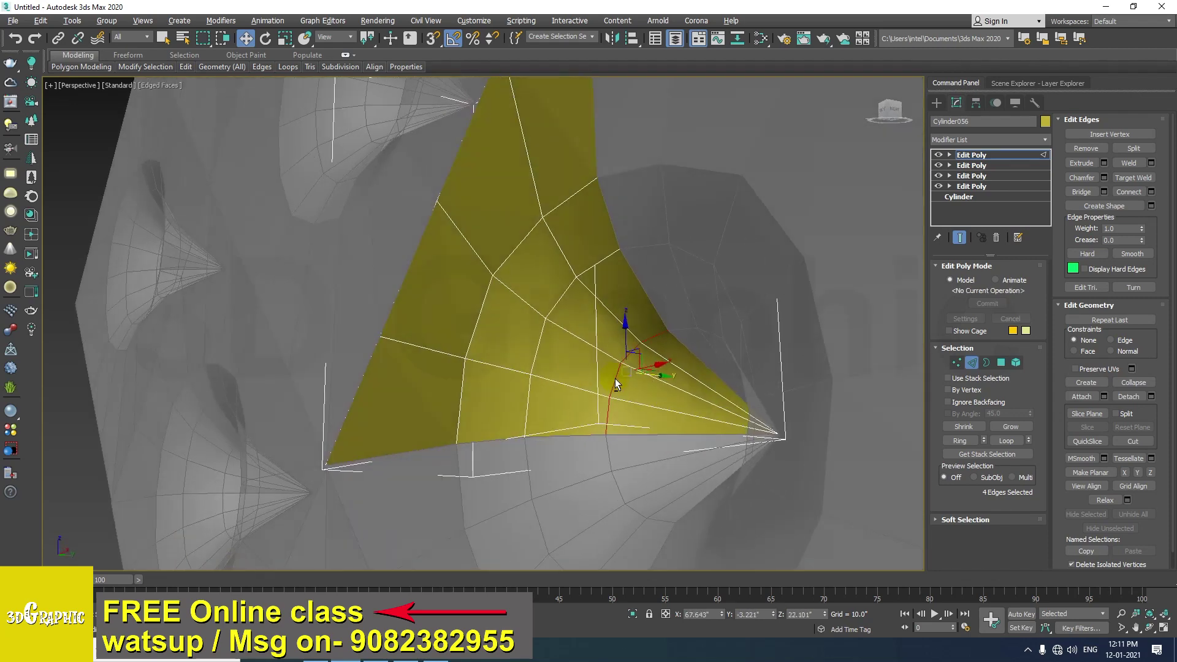
Adjust the depth of the middle ring's and outer ring's edge loops to smooth the tuft's curvature
double_click(561, 312)
left_click_drag(596, 334, 603, 337)
middle_click_drag(547, 324, 514, 271, "alt")
double_click(516, 272)
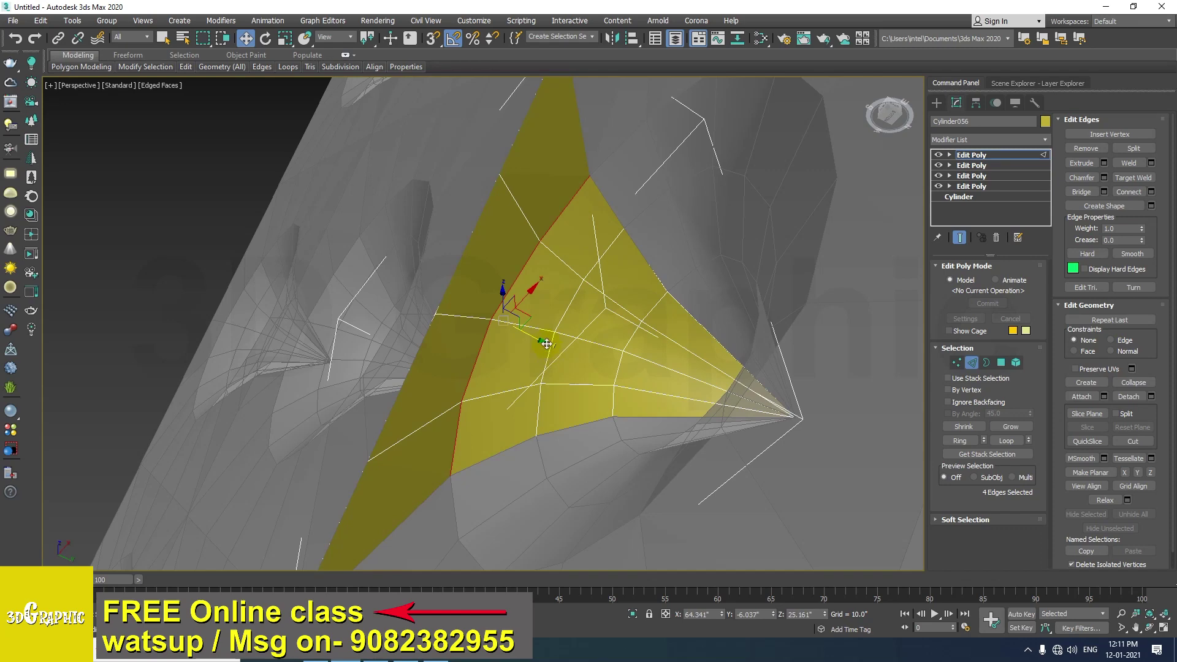
left_click_drag(543, 343, 539, 342)
middle_click_drag(473, 339, 486, 366, "alt")
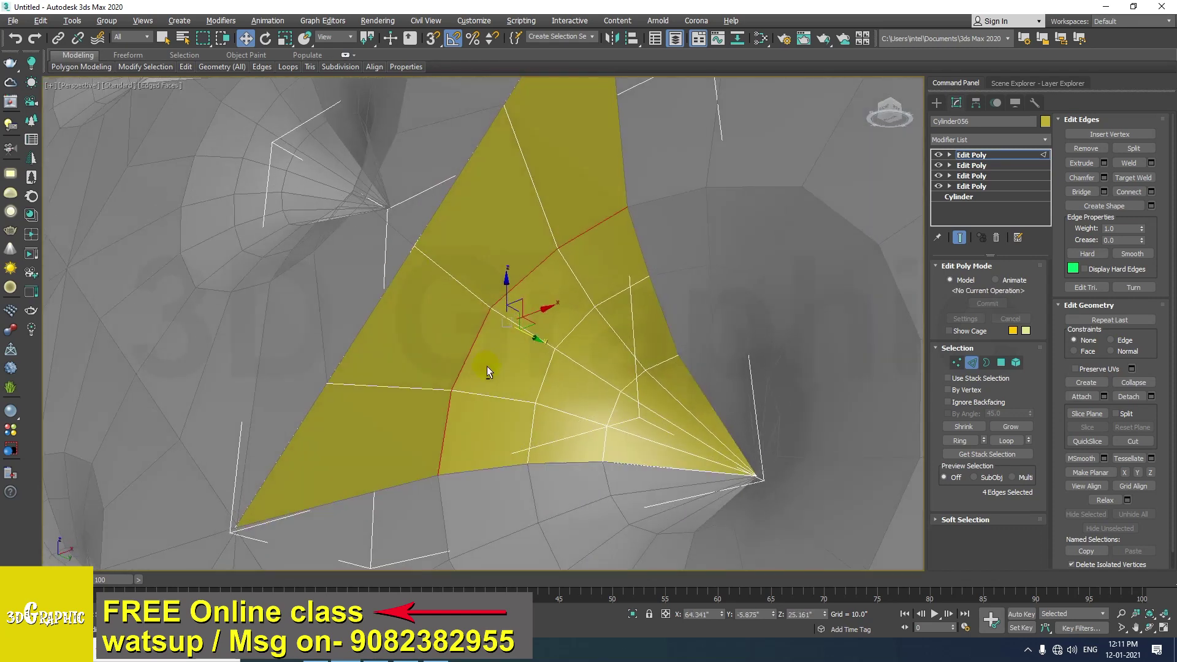
Select the edge loop along the tile's long diagonal side and shift it slightly outward along the Y axis
double_click(390, 283)
middle_click_drag(391, 285, 457, 323, "alt")
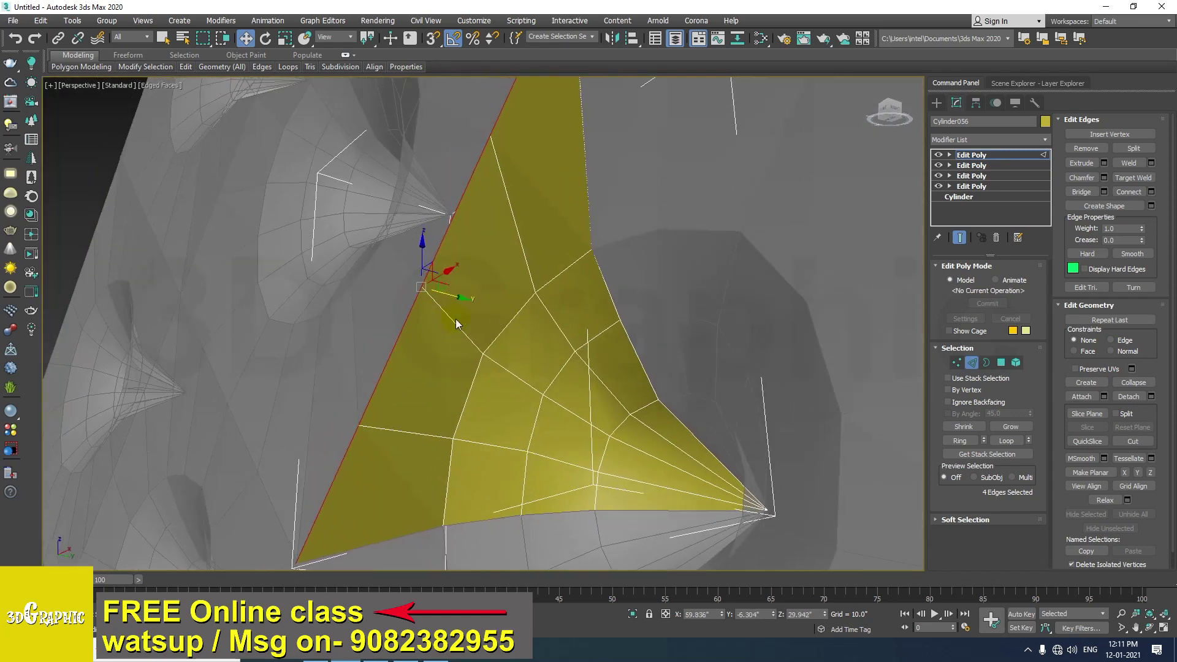
left_click_drag(461, 298, 457, 294)
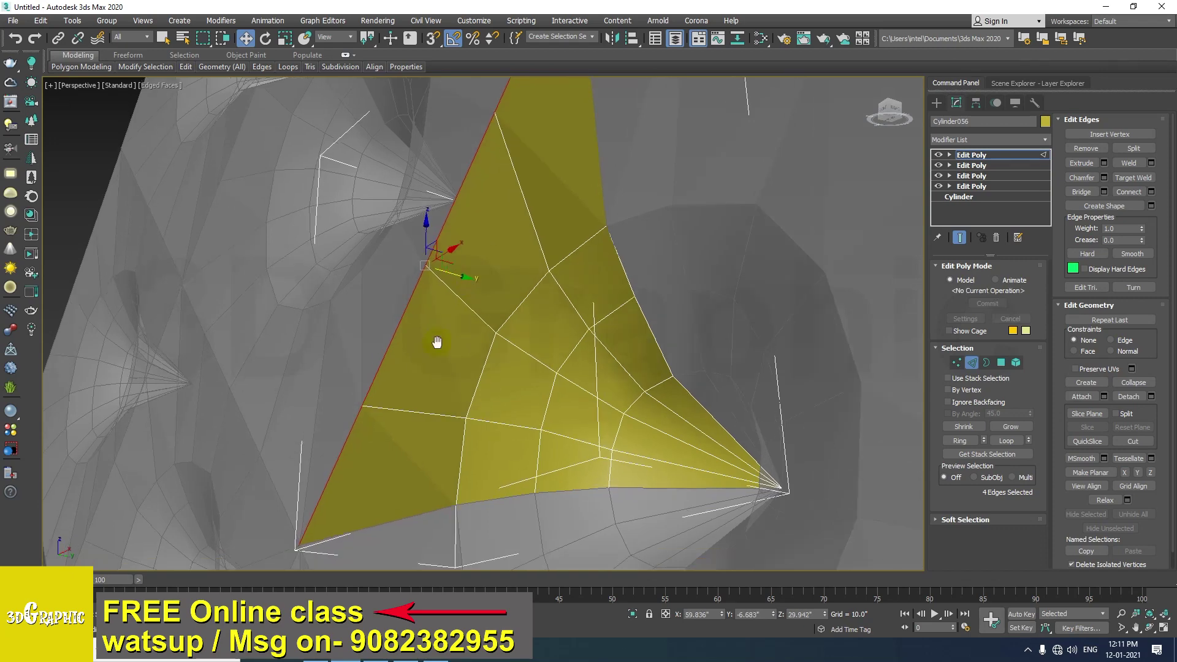
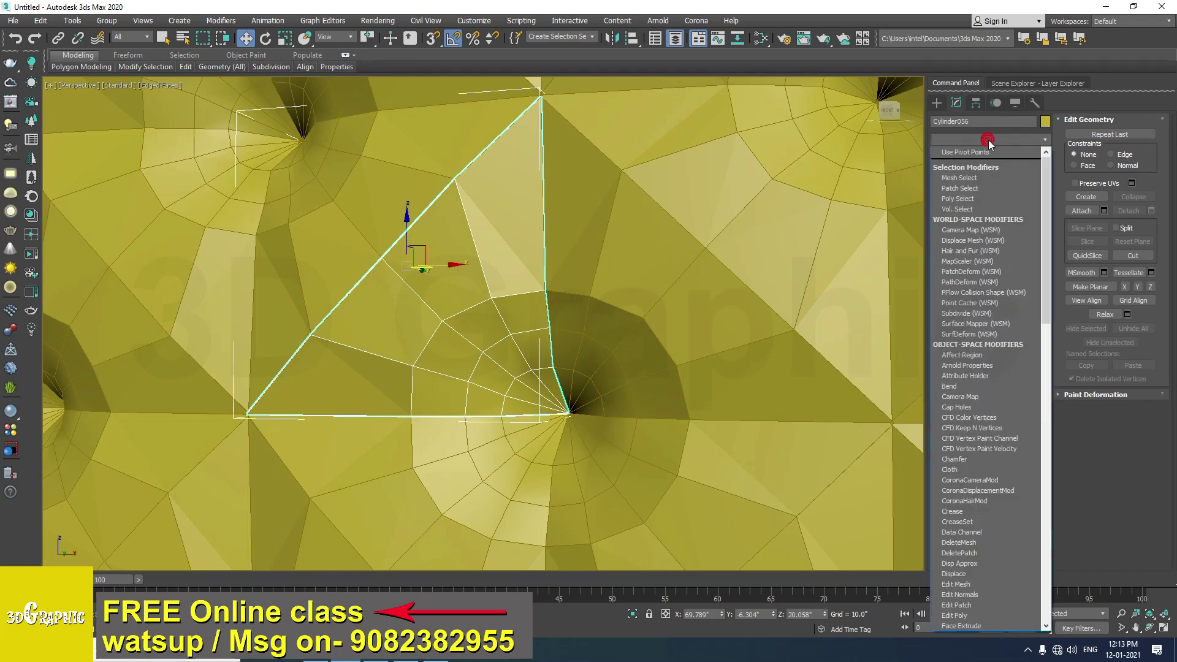
Add another Edit Poly modifier on top of the stack and switch to vertex editing
left_click(988, 140)
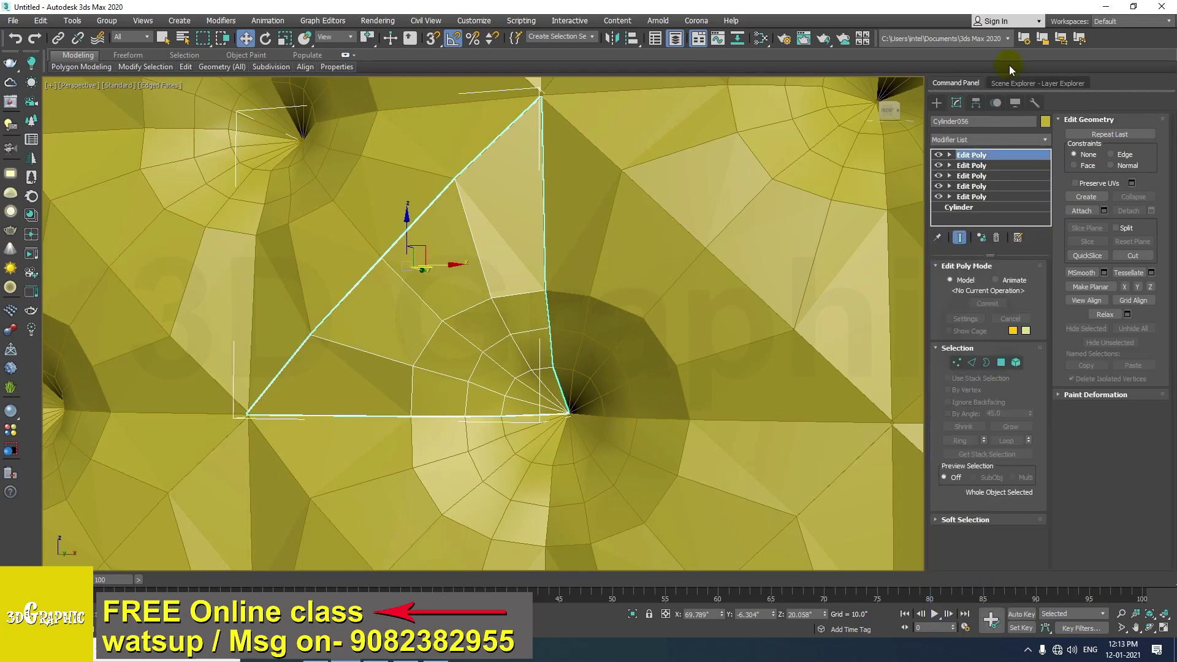
left_click(956, 362)
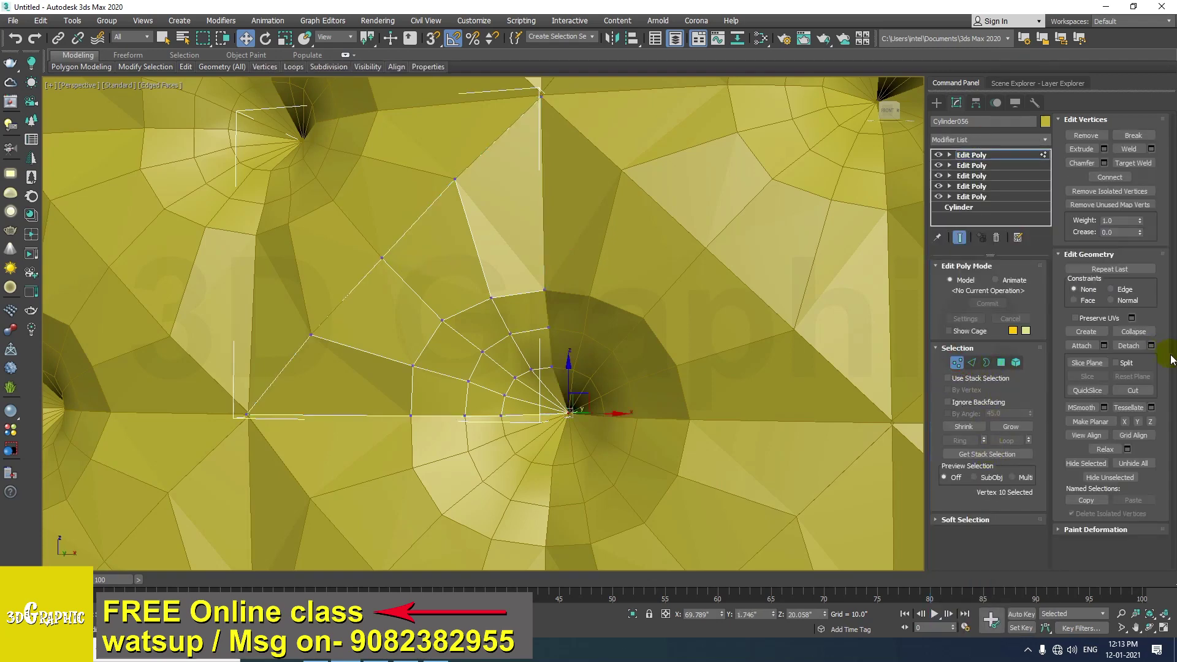
left_click(1142, 391)
scroll(453, 349, "up", 3)
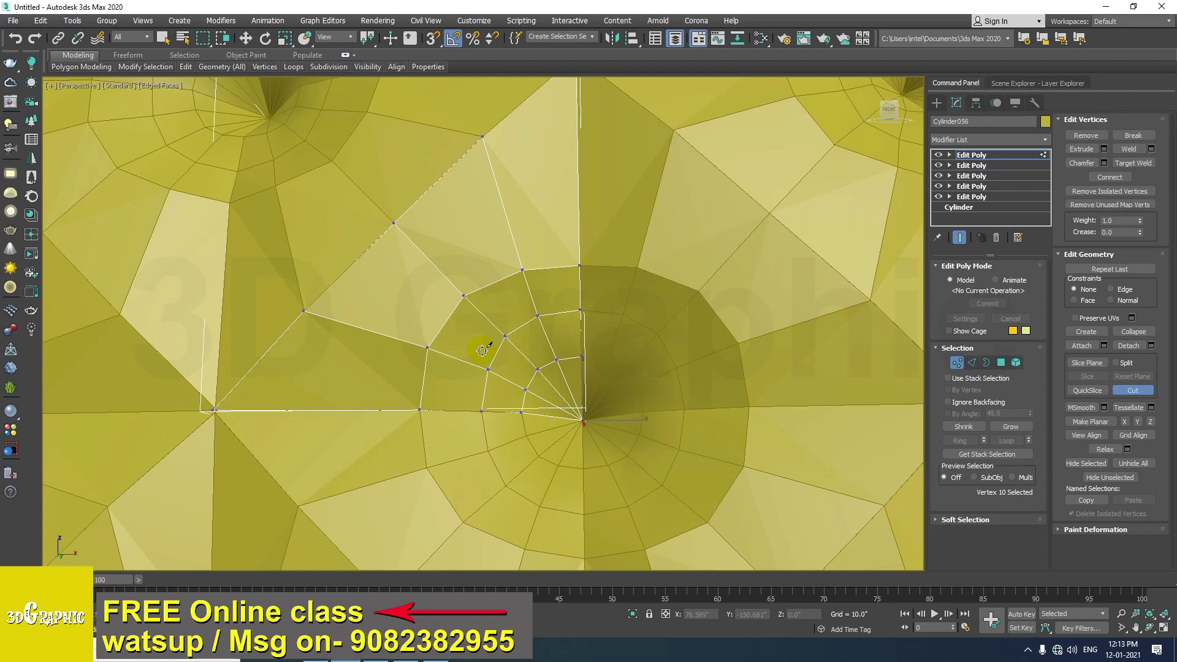
left_click(1132, 390)
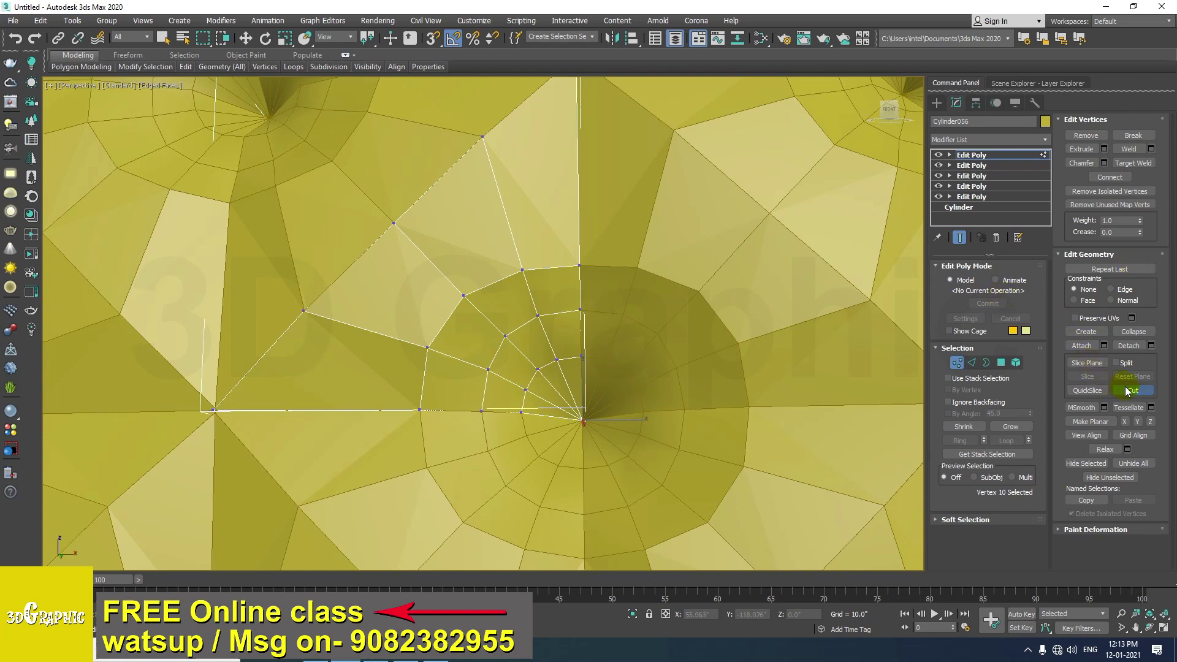
Chamfer the four-edge run from the tile's diagonal side to the tuft centre with a 1.0" amount and 1 segment
left_click(972, 362)
left_click(419, 252)
right_click(420, 252)
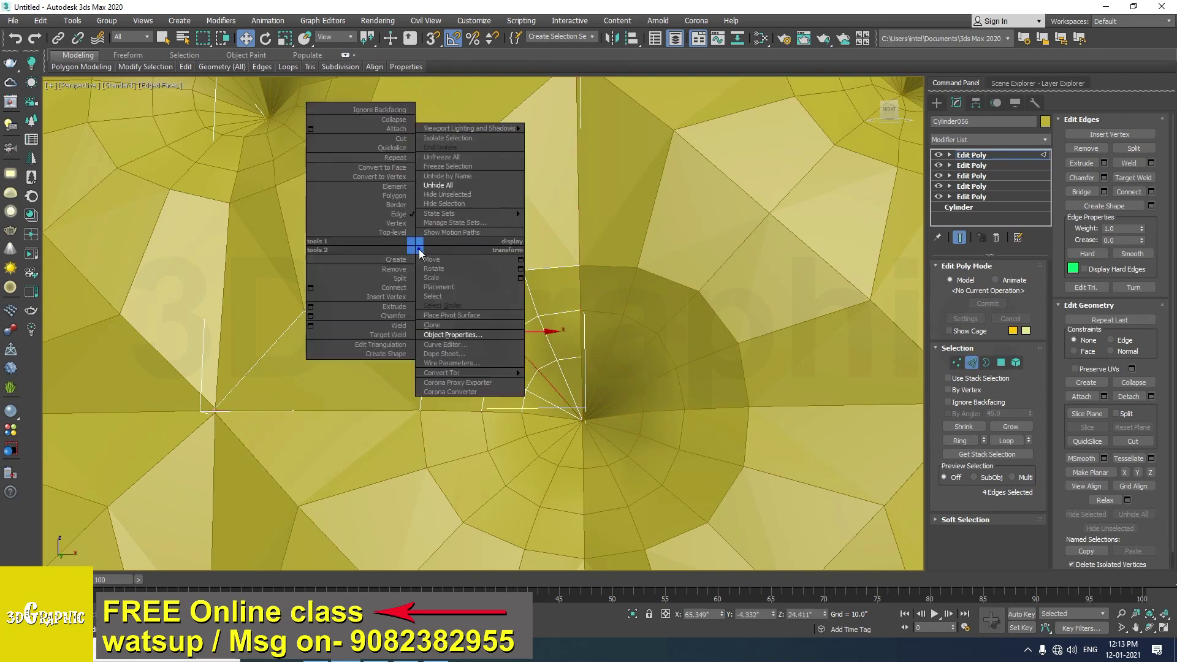
left_click(311, 317)
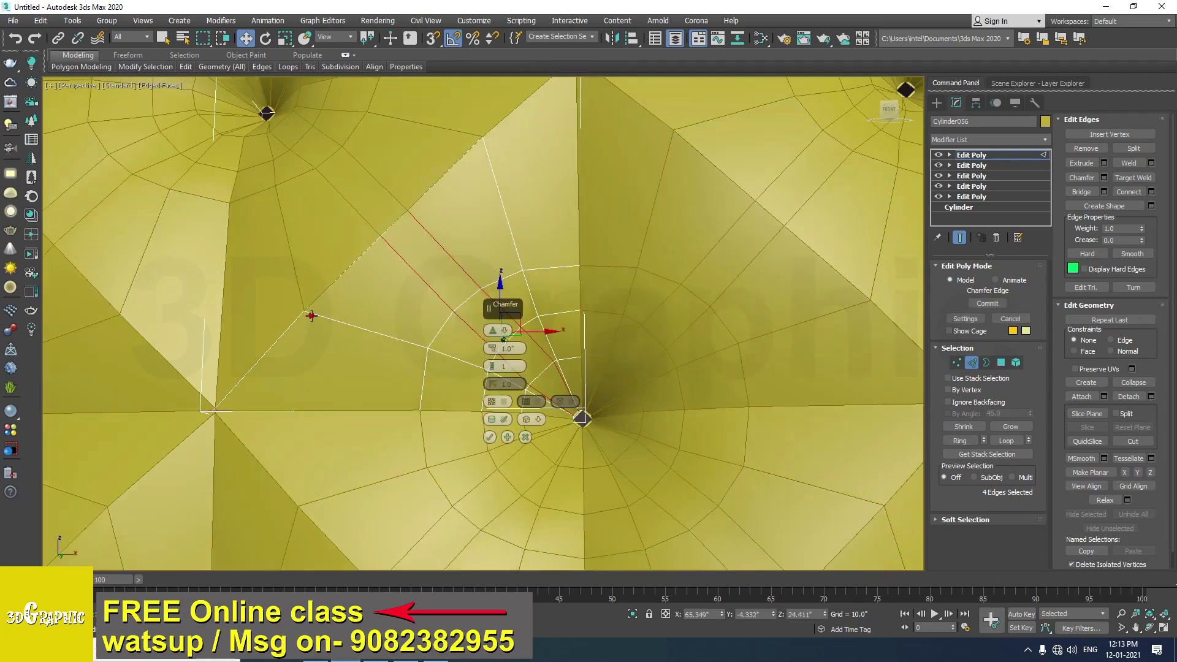
left_click(489, 437)
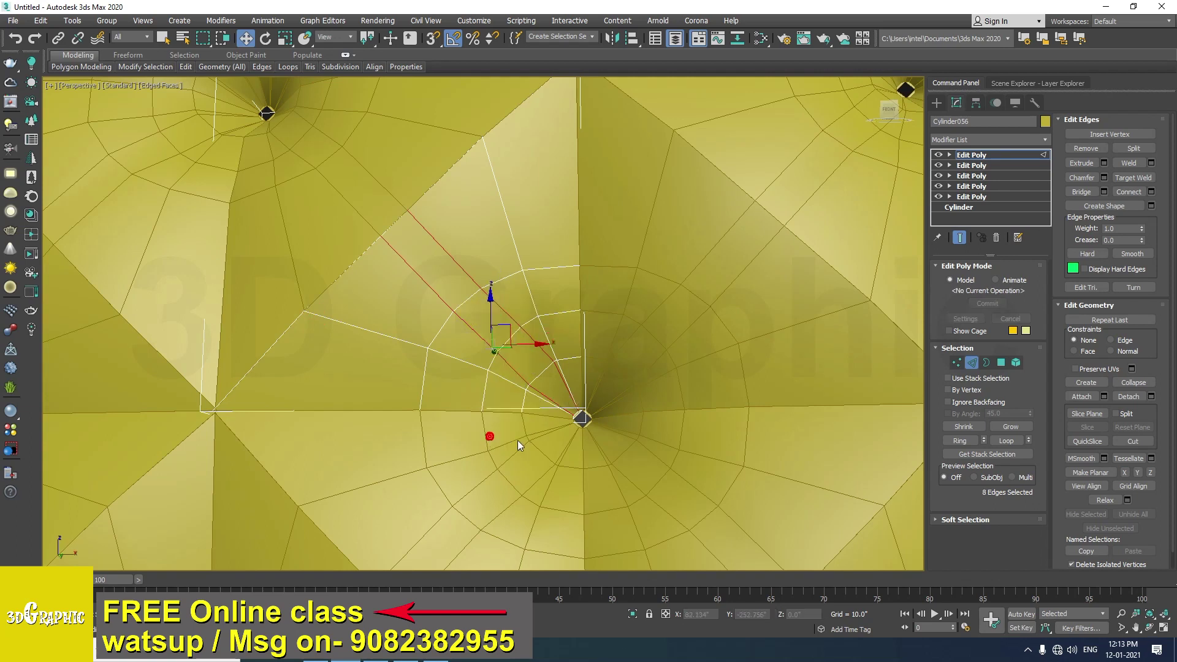
Try to move a chamfered vertex at the tuft's central hole onto the hole's upper corner
key("1")
scroll(590, 429, "up", 8)
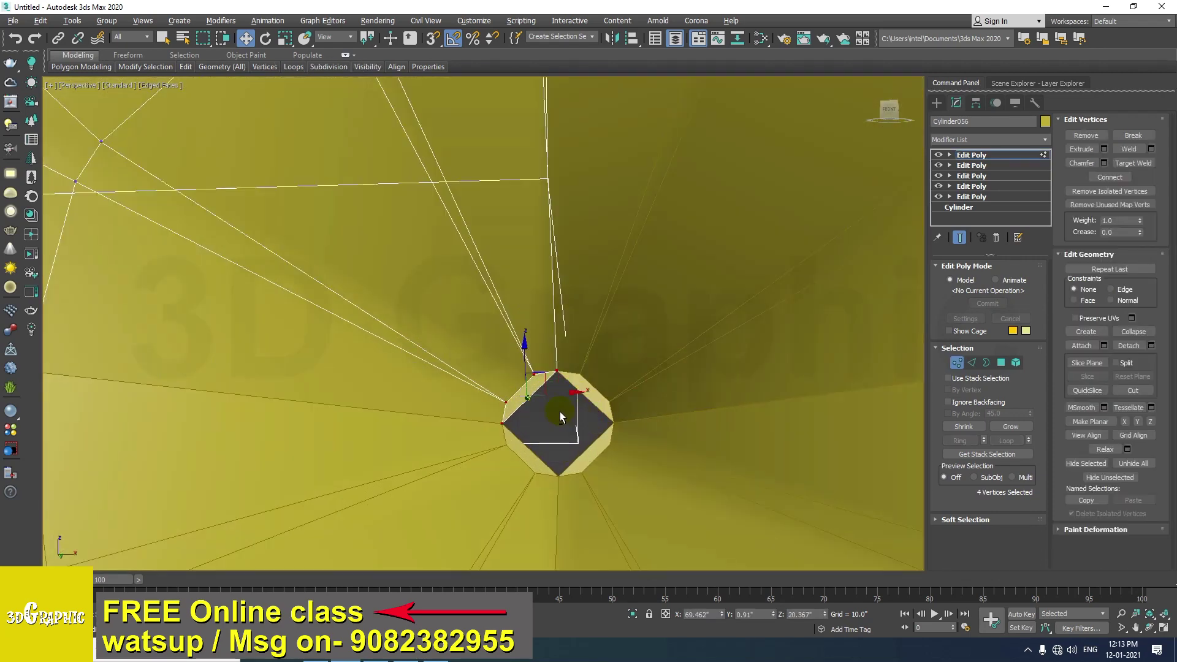
left_click(556, 416)
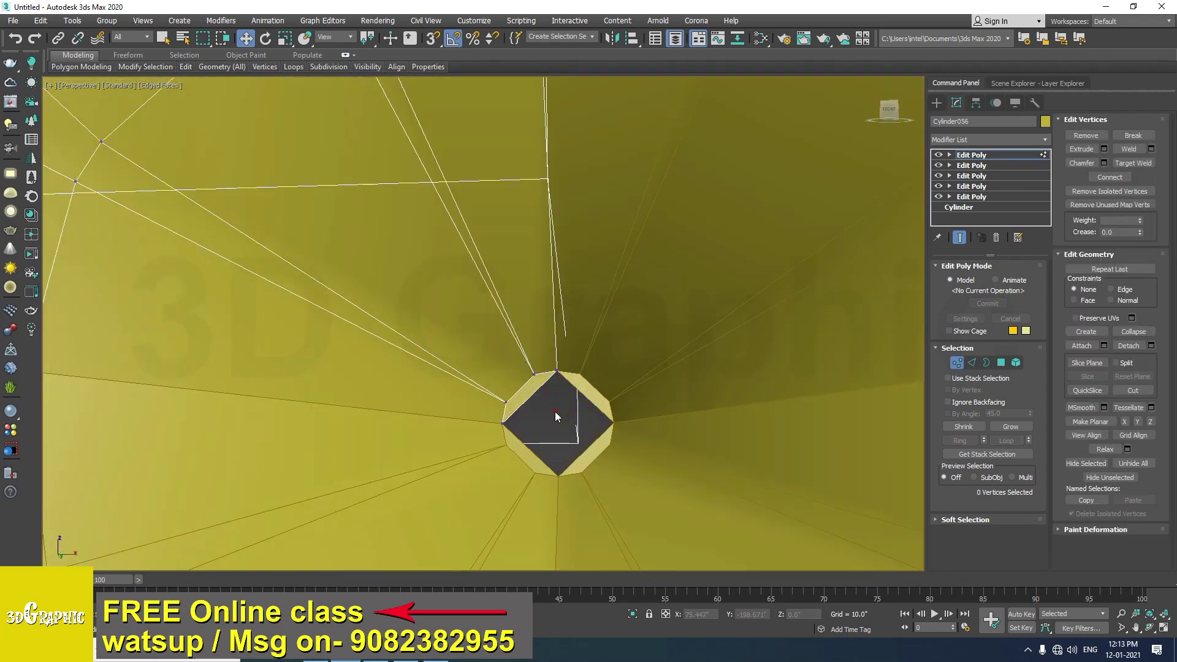
left_click(537, 372)
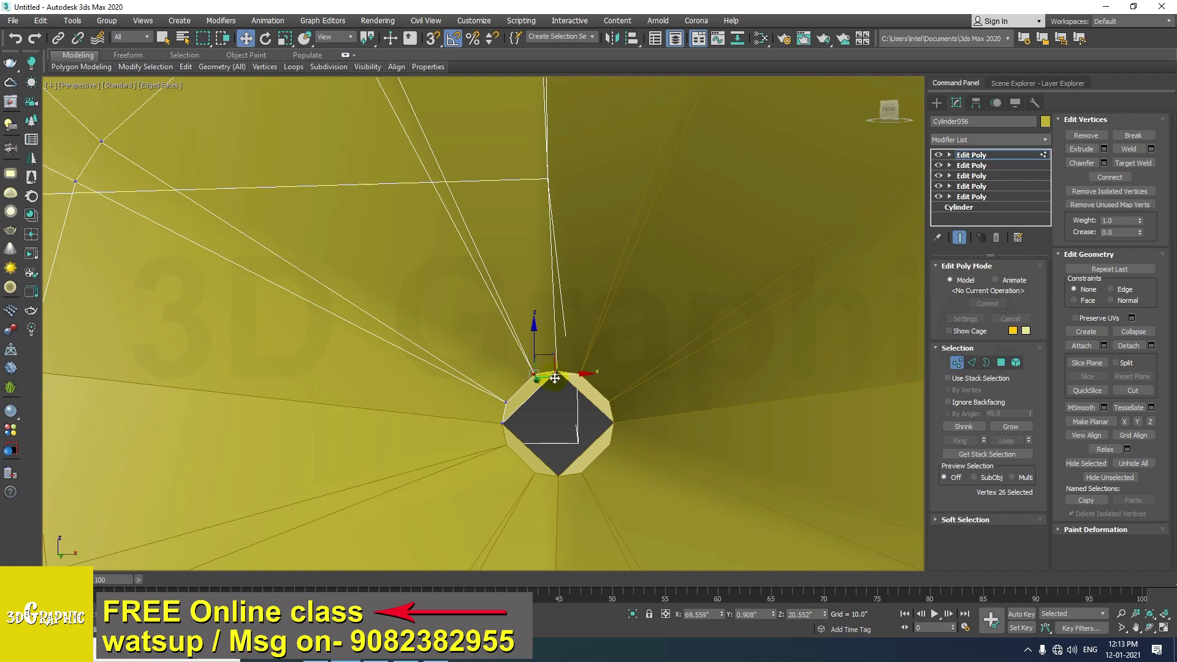
left_click_drag(556, 379, 555, 359)
In wireframe display, select the four vertices around the tuft's central hole and activate Scale
key("F3")
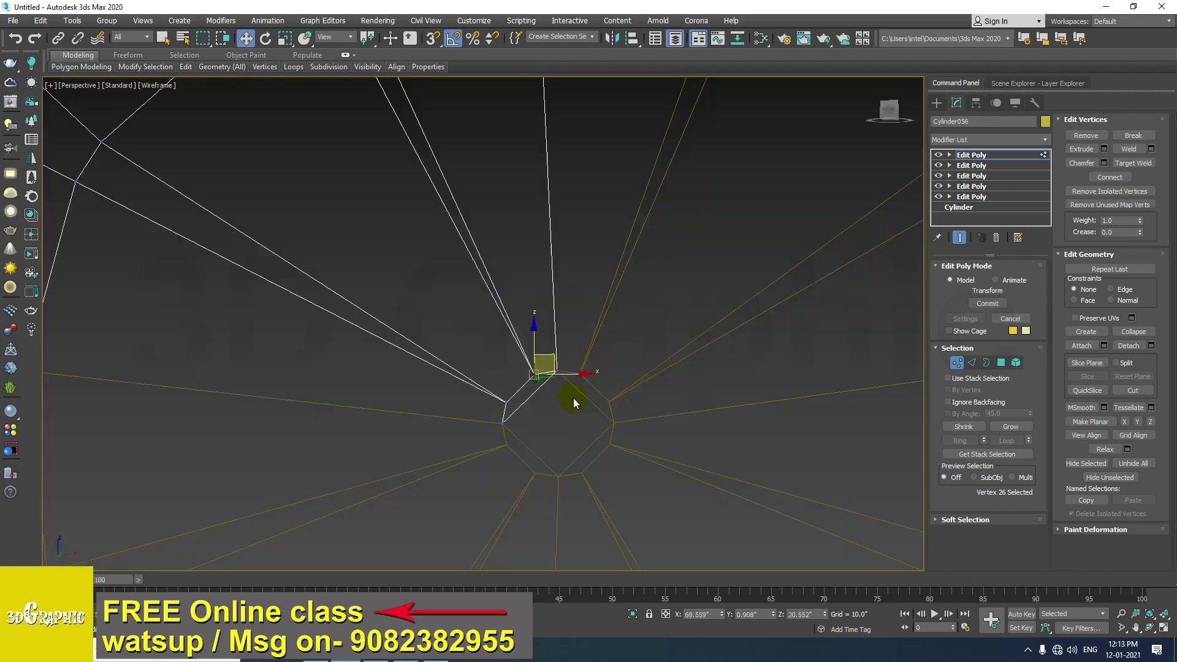
scroll(577, 402, "down", 3)
left_click_drag(627, 362, 534, 429)
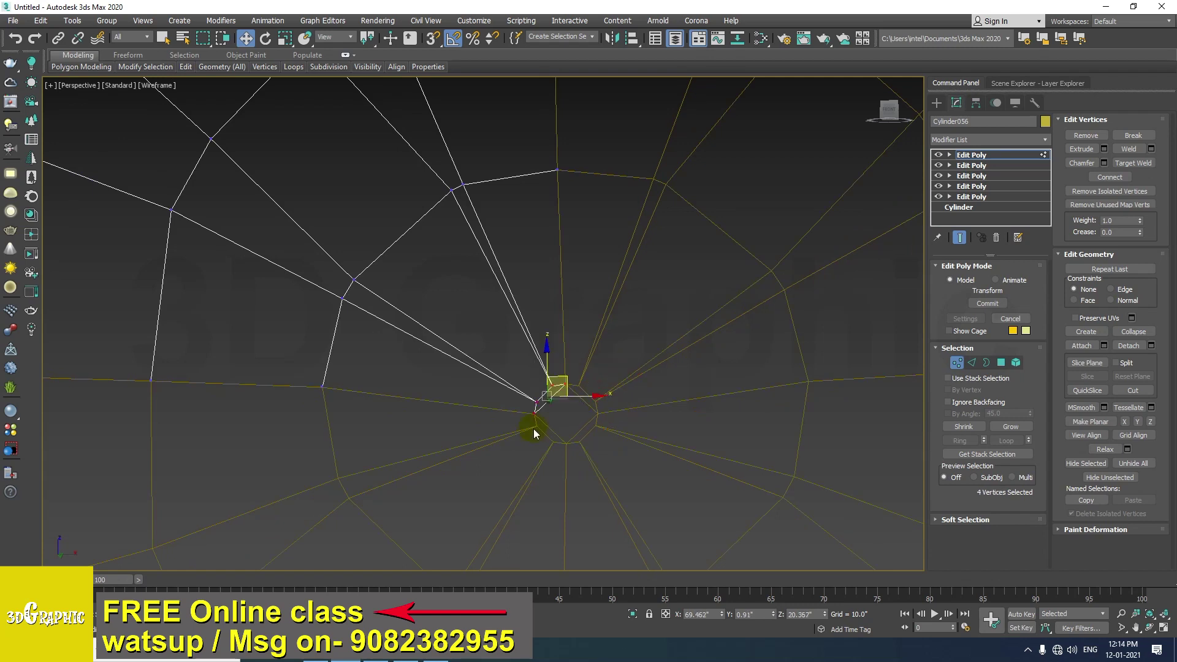
key("4")
key("r")
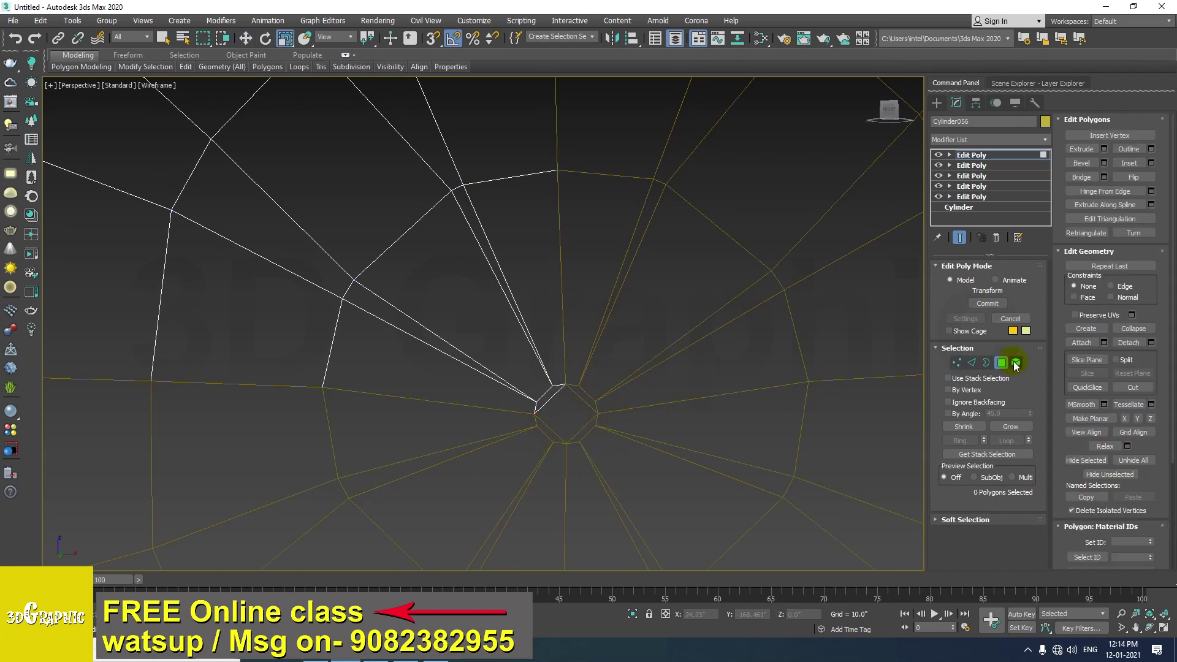
left_click(957, 362)
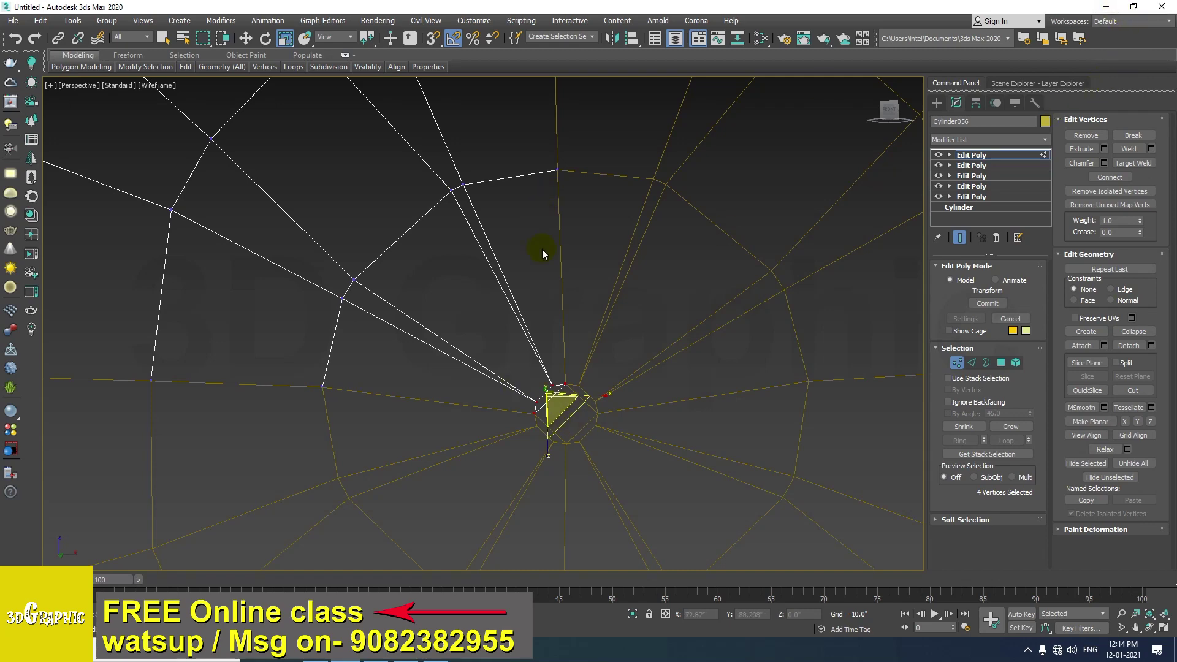
key("ctrl+s")
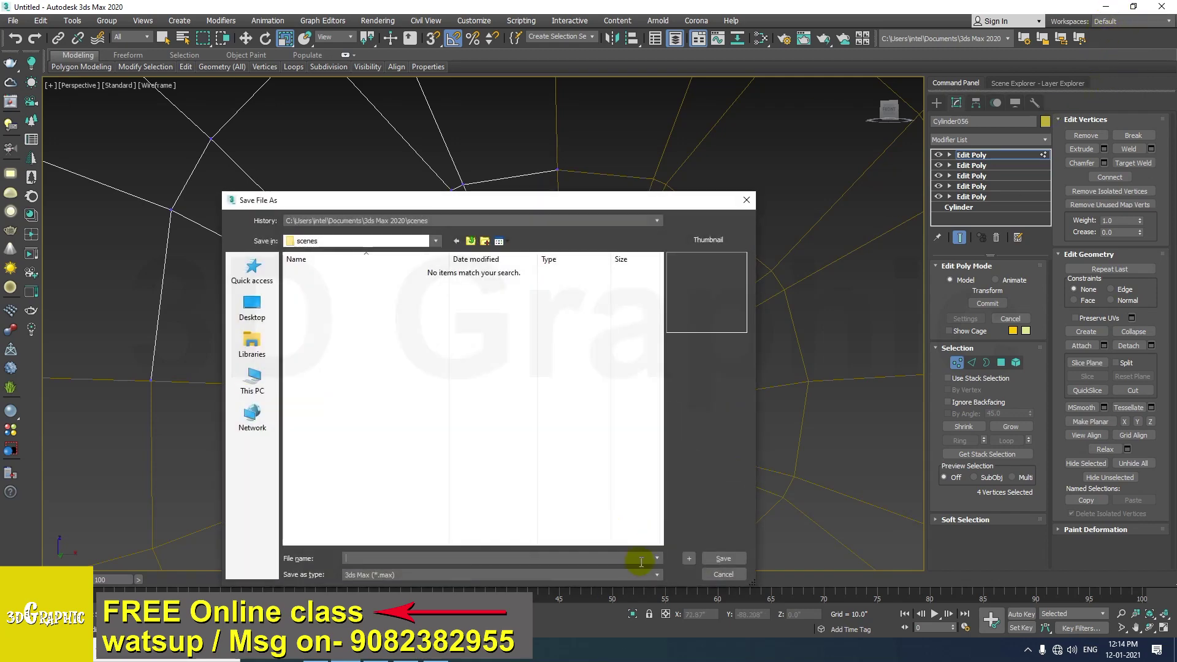
left_click(725, 574)
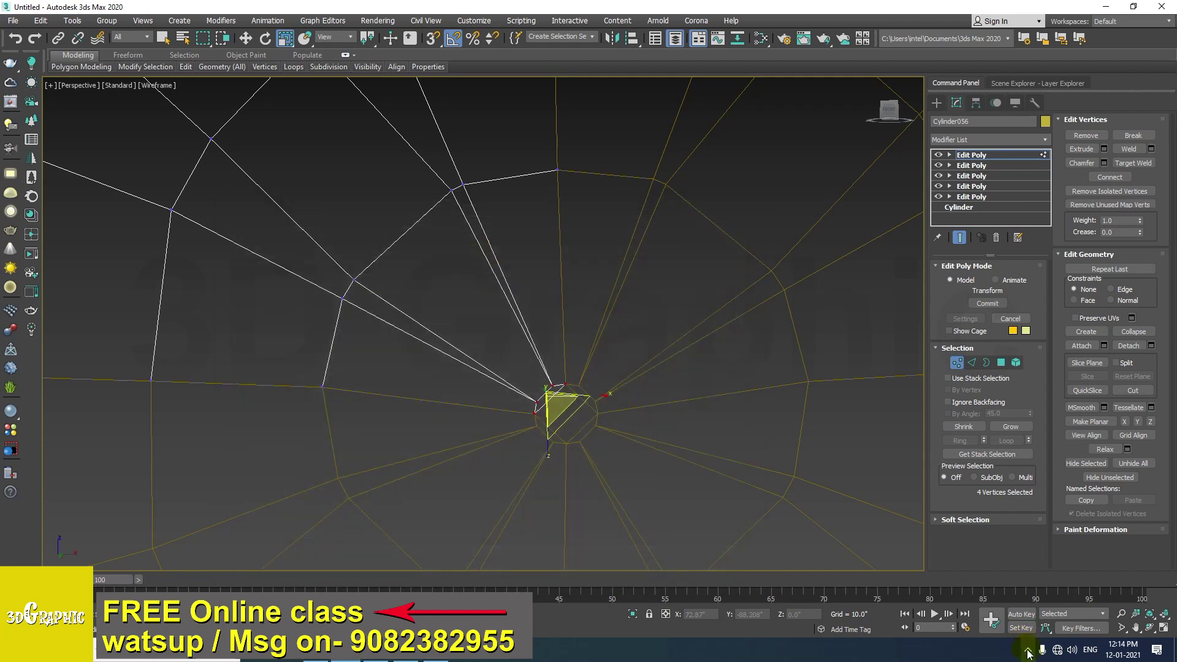
mouse_move(366, 659)
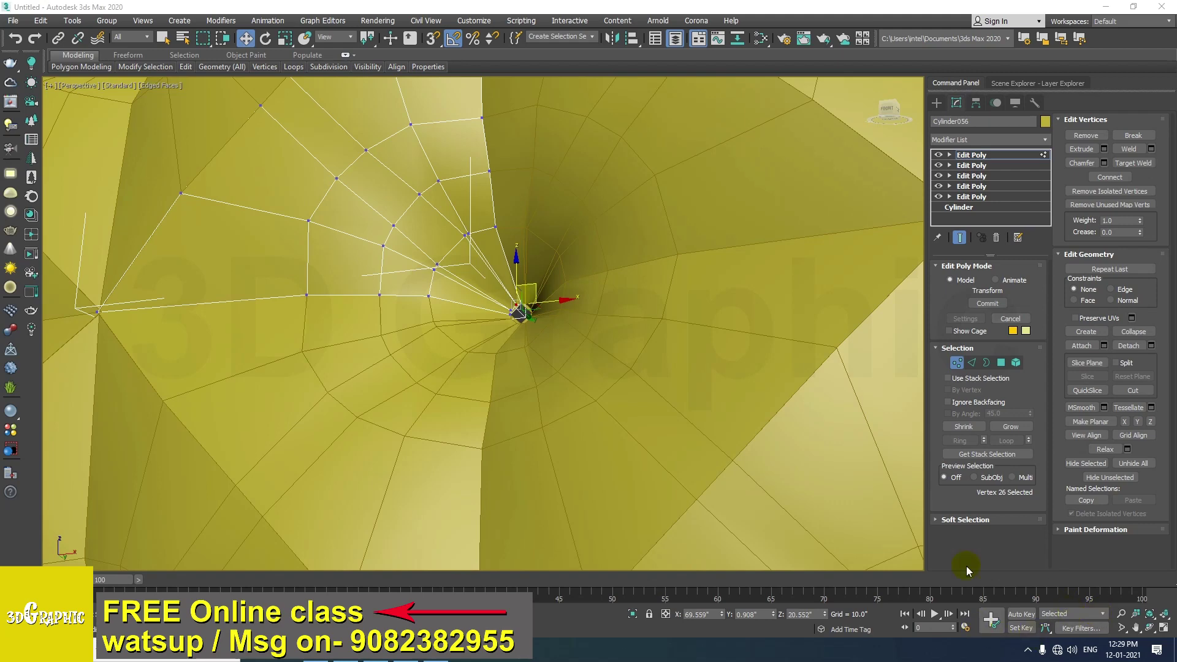
Turn on 3D snapping and snap the two chamfered vertices onto the neighbouring corners of the tuft's central hole
scroll(581, 325, "up", 8)
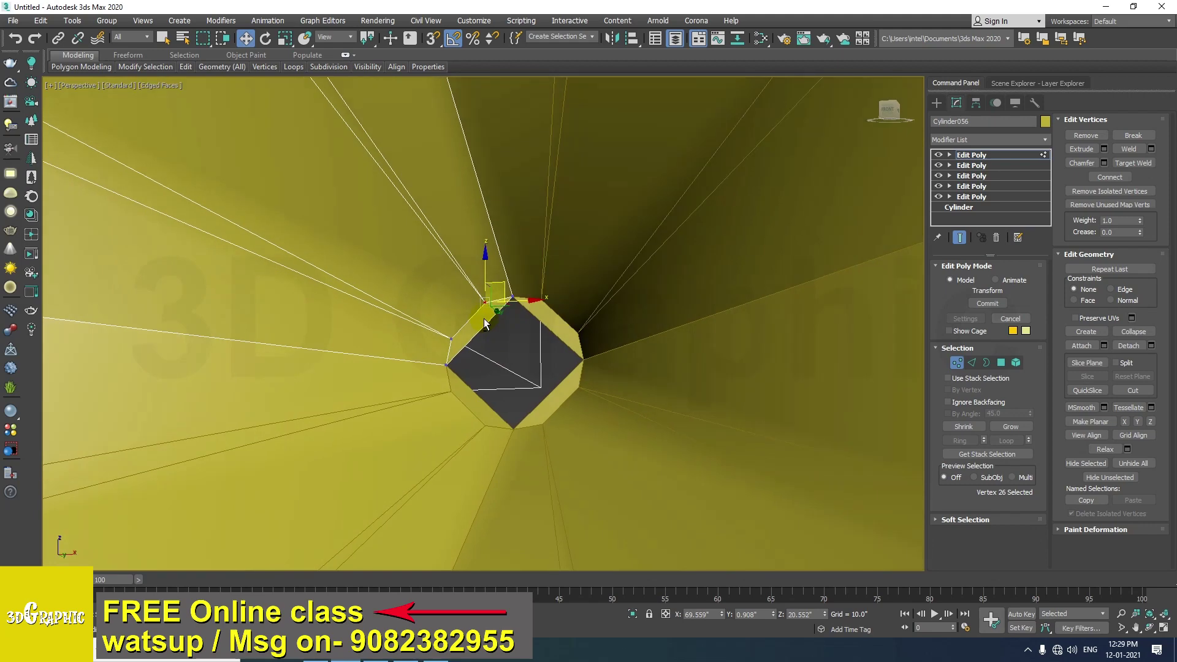
middle_click_drag(484, 318, 454, 322, "alt")
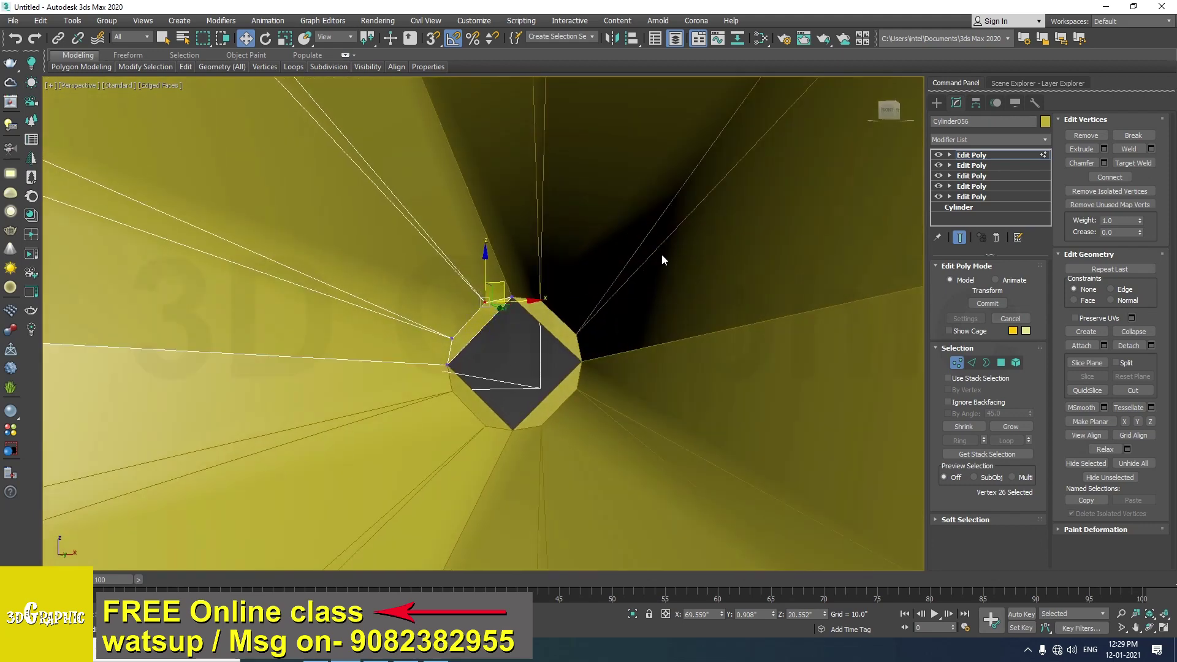
left_click(432, 38)
left_click_drag(484, 301, 512, 299)
left_click_drag(452, 338, 449, 362)
middle_click_drag(481, 387, 489, 377, "alt")
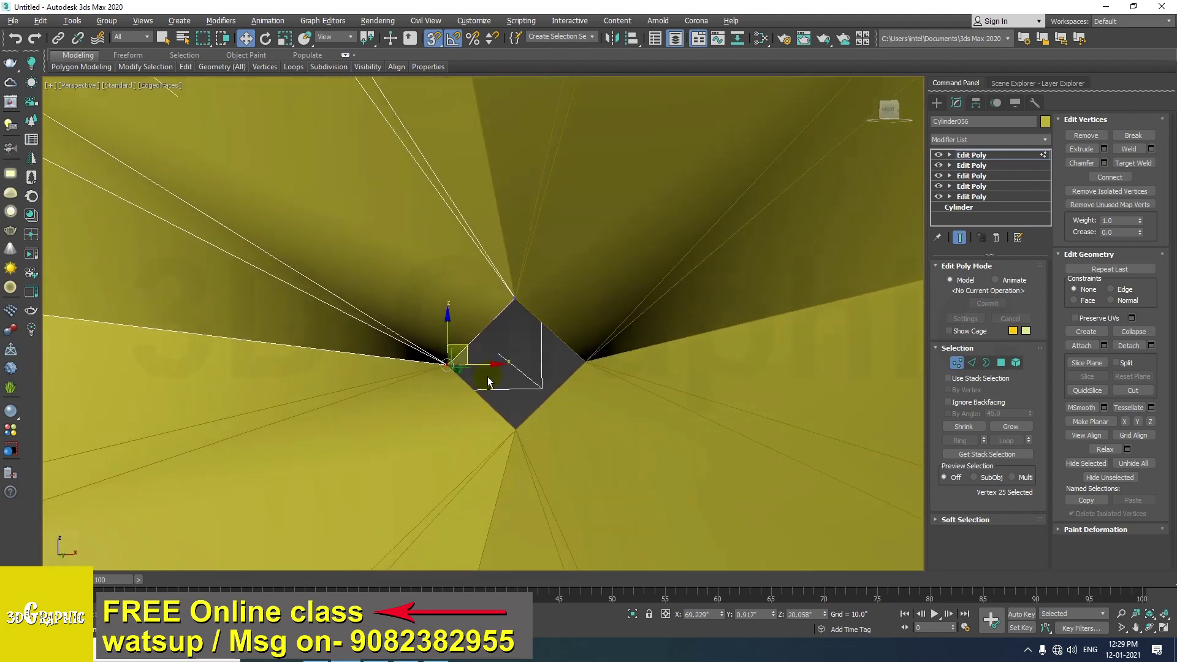
Move the hole's side and upper corner vertices in to the tuft's centre to close the gap
middle_click_drag(471, 371, 478, 369, "alt")
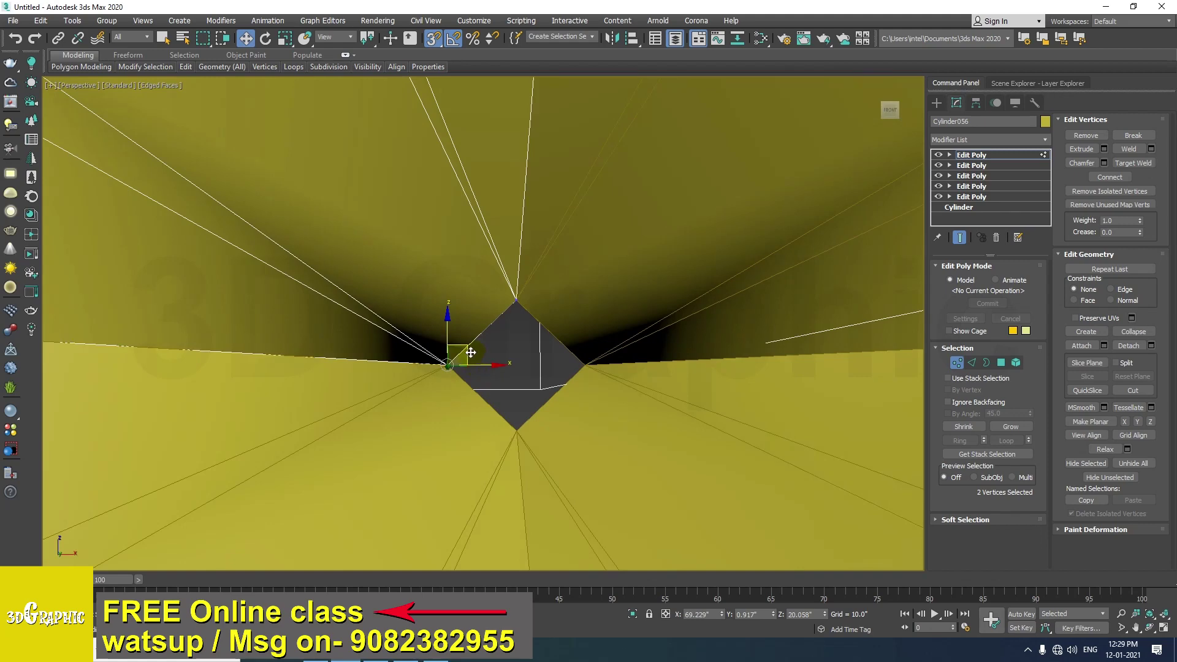
left_click_drag(473, 364, 546, 368)
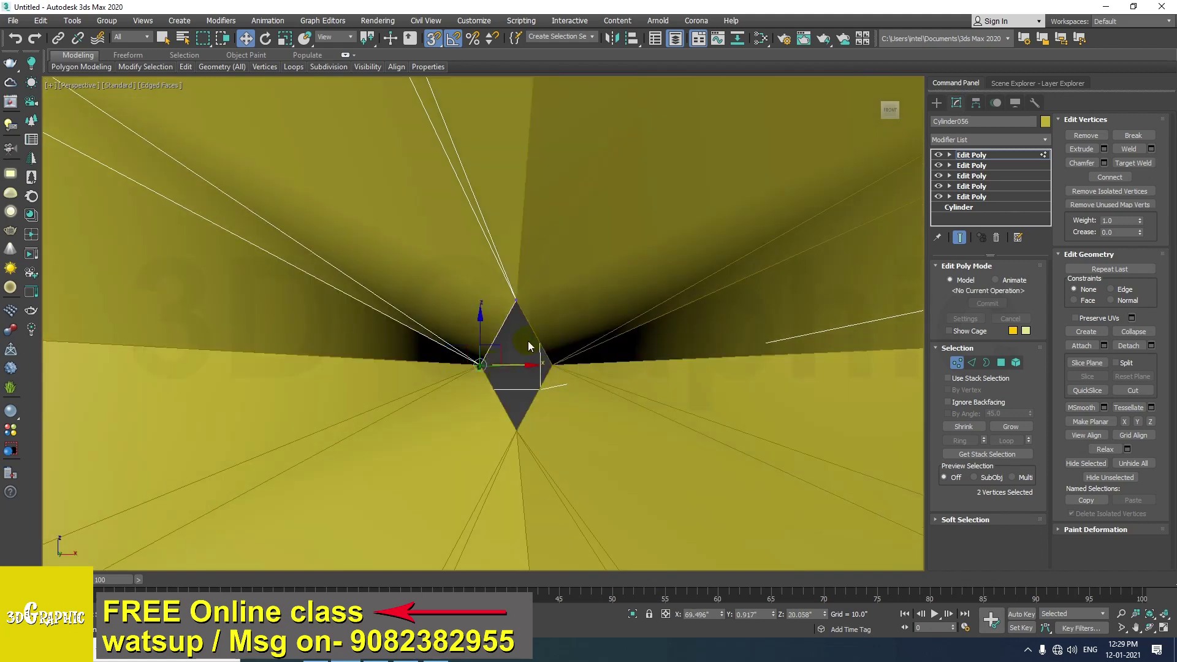
left_click_drag(500, 314, 516, 370)
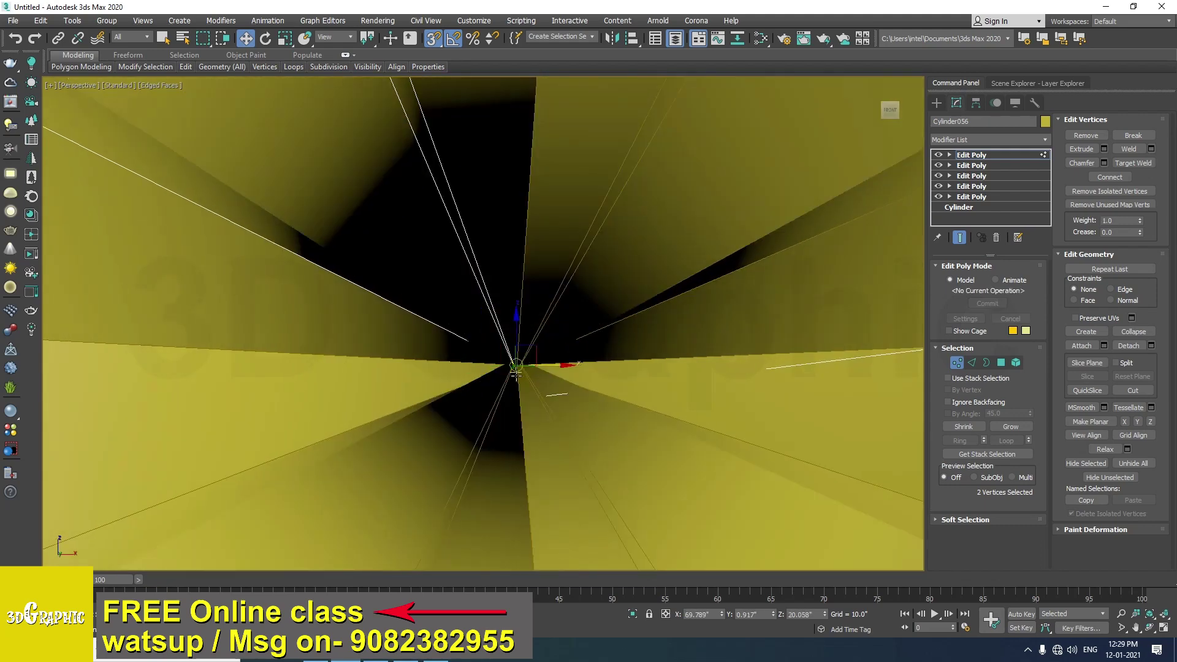
In wireframe display, bring the remaining misaligned vertices together at the tuft's centre point and turn snapping off
key("F3")
mouse_move(523, 392)
middle_mouse_down("alt")
mouse_move(538, 351)
mouse_move(526, 297)
mouse_move(452, 327)
mouse_move(433, 367)
mouse_move(506, 394)
mouse_move(546, 381)
mouse_move(550, 355)
mouse_move(587, 359)
mouse_move(507, 373)
middle_mouse_up("alt")
left_click_drag(516, 381, 541, 366)
middle_click_drag(526, 380, 499, 378, "alt")
mouse_move(518, 366)
left_mouse_down()
mouse_move(526, 390)
mouse_move(544, 361)
mouse_move(530, 369)
left_mouse_up()
mouse_move(498, 432)
middle_mouse_down("alt")
mouse_move(561, 414)
mouse_move(554, 447)
mouse_move(615, 460)
mouse_move(507, 447)
mouse_move(414, 454)
mouse_move(517, 429)
middle_mouse_up("alt")
key("s")
left_click_drag(534, 333, 532, 317)
scroll(545, 364, "down", 4)
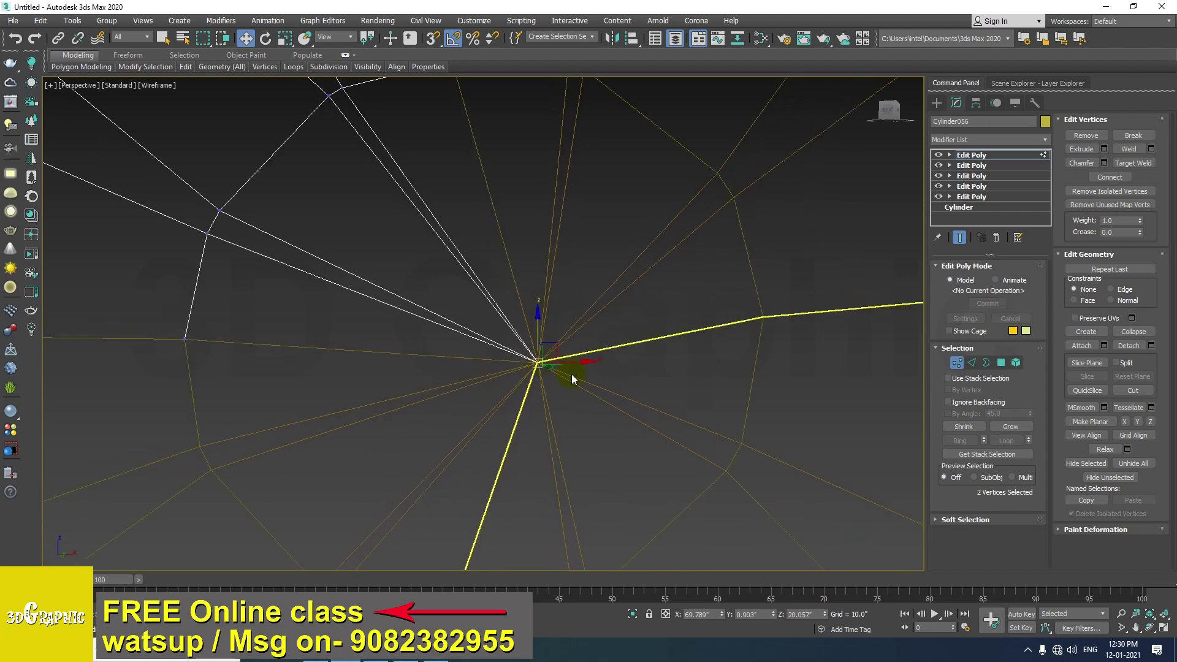
Return to shaded display and push the outer ring's upper chamfer vertex deeper along the Y axis
key("F3")
scroll(546, 390, "down", 8)
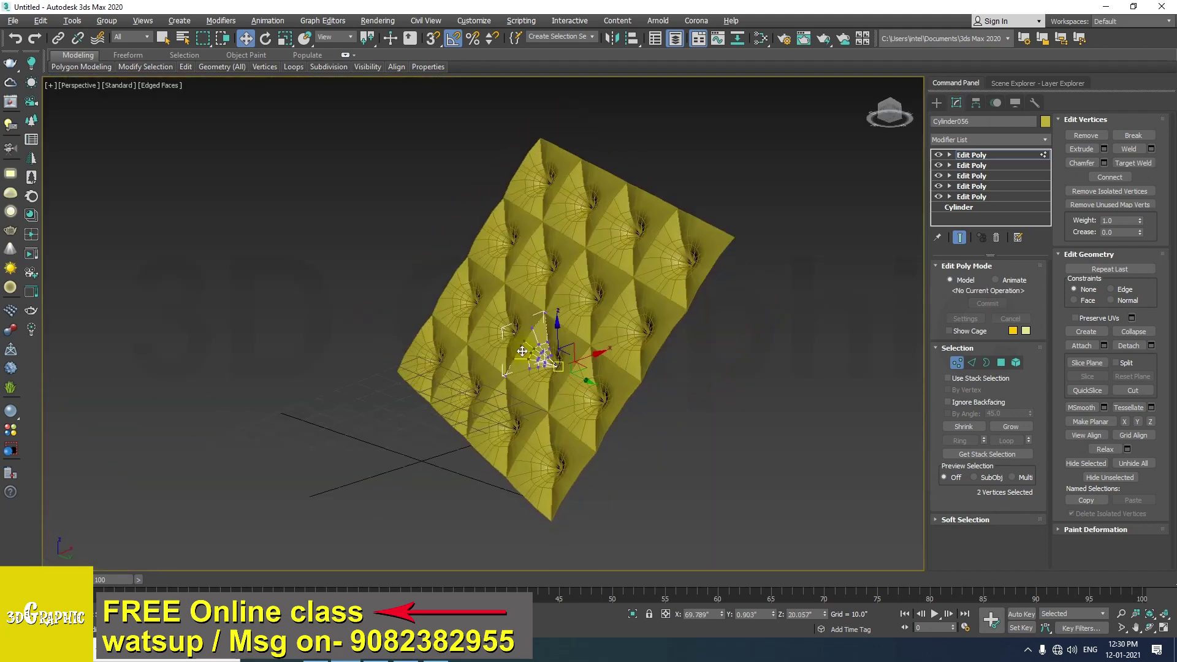
scroll(545, 355, "up", 3)
scroll(556, 355, "up", 5)
mouse_move(544, 350)
middle_mouse_down("alt")
mouse_move(557, 356)
mouse_move(534, 368)
mouse_move(582, 391)
mouse_move(572, 374)
mouse_move(531, 376)
mouse_move(532, 397)
mouse_move(498, 347)
mouse_move(559, 333)
middle_mouse_up("alt")
left_click(539, 332)
left_click_drag(559, 333, 557, 348)
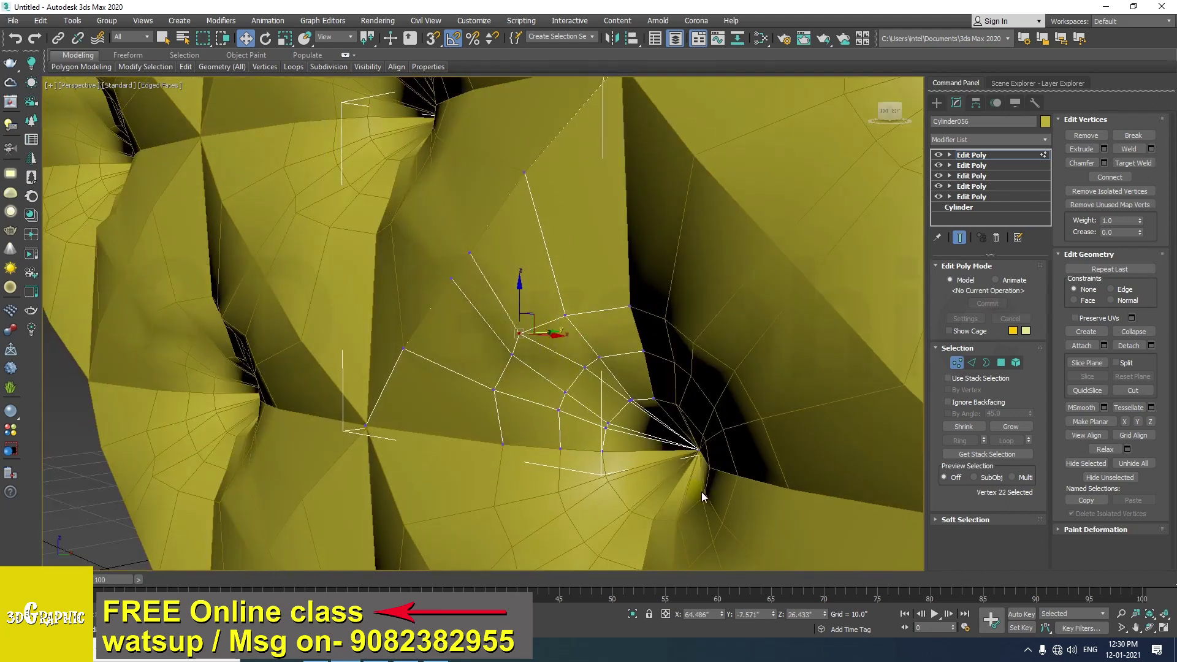
key("ctrl+y")
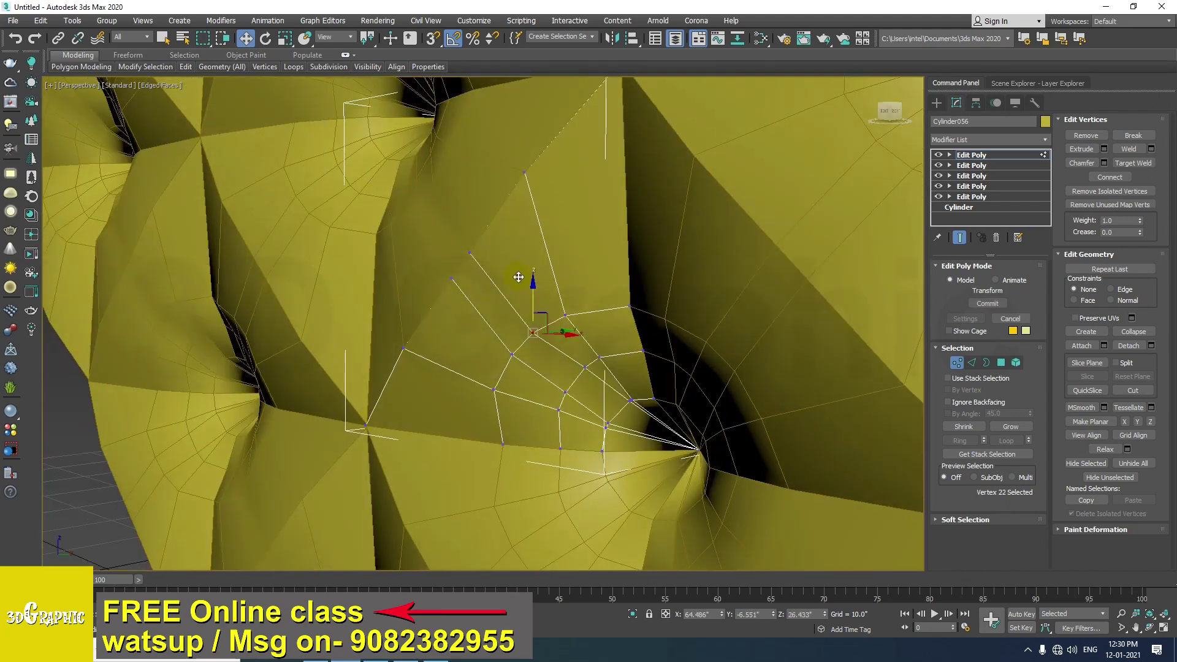
Constrain vertex movement to edges and slide the crowded vertices of the tuft's inner and middle rings along their edges to even the spacing
mouse_move(685, 456)
middle_mouse_down("alt")
mouse_move(681, 445)
mouse_move(662, 473)
middle_mouse_up("alt")
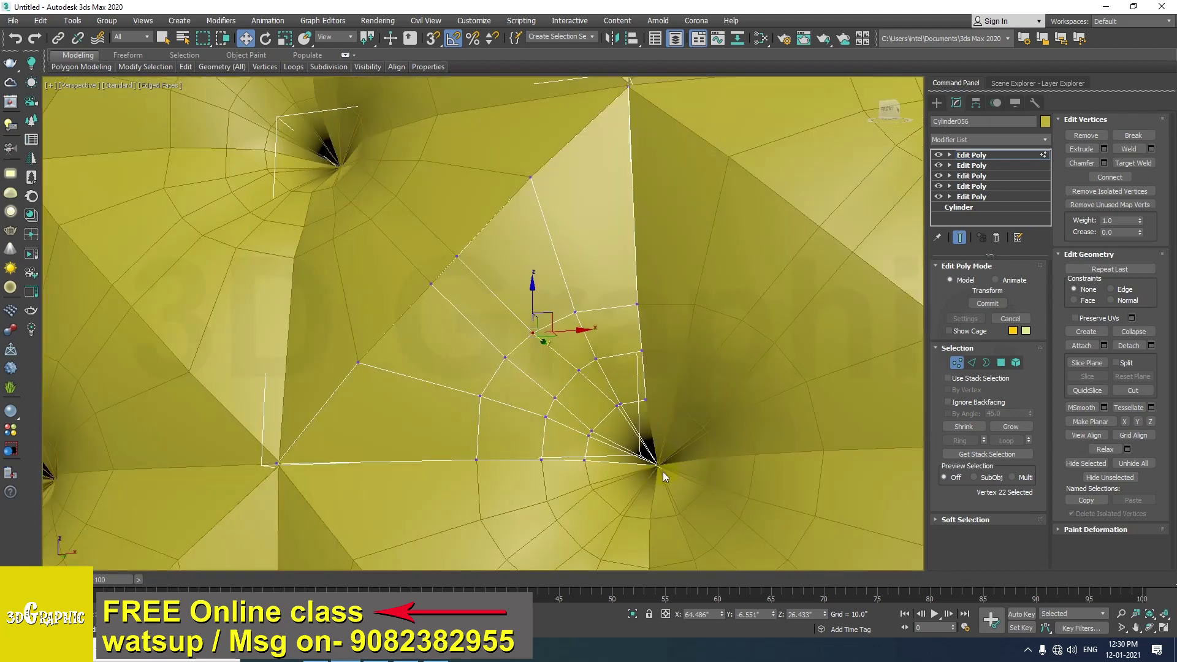
left_click(590, 432)
scroll(594, 435, "up", 6)
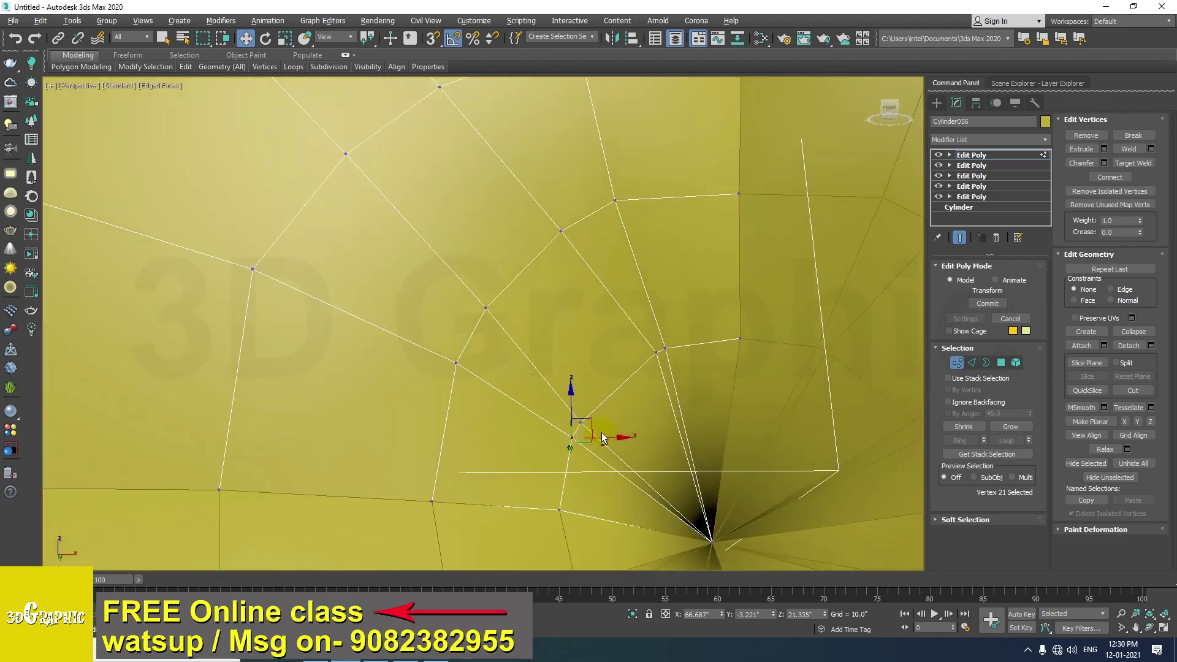
middle_click_drag(602, 432, 649, 403, "alt")
left_click(657, 349)
mouse_move(657, 349)
middle_mouse_down("alt")
mouse_move(630, 404)
mouse_move(640, 373)
middle_mouse_up("alt")
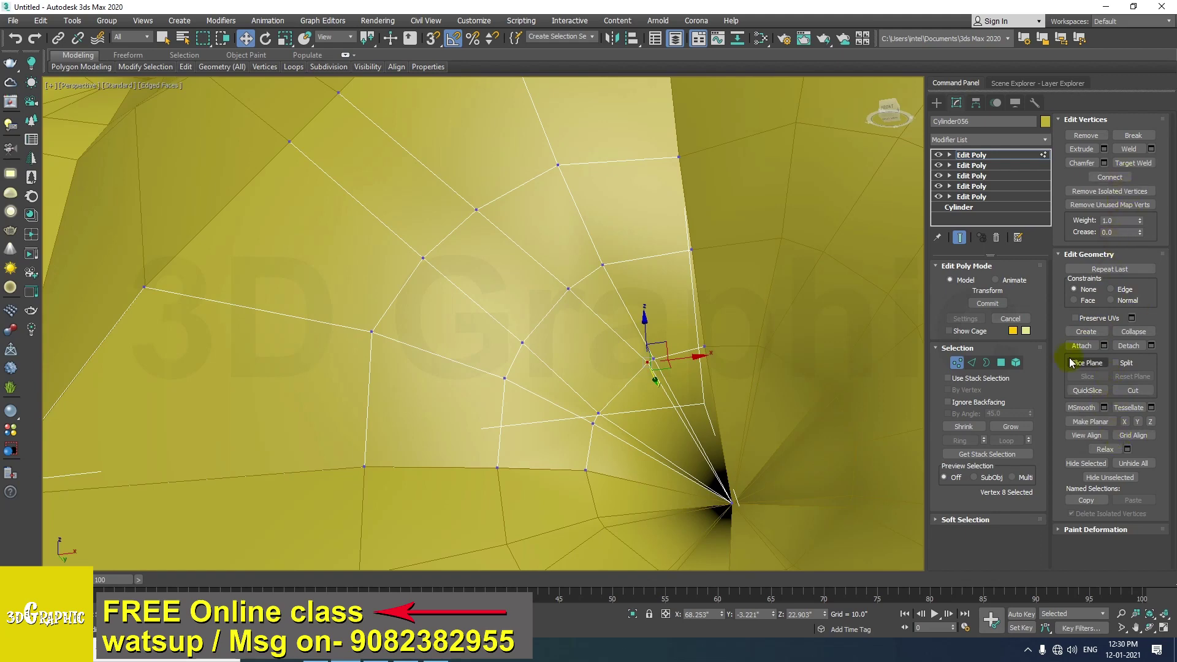
left_click(1111, 289)
middle_click_drag(567, 383, 551, 397, "alt")
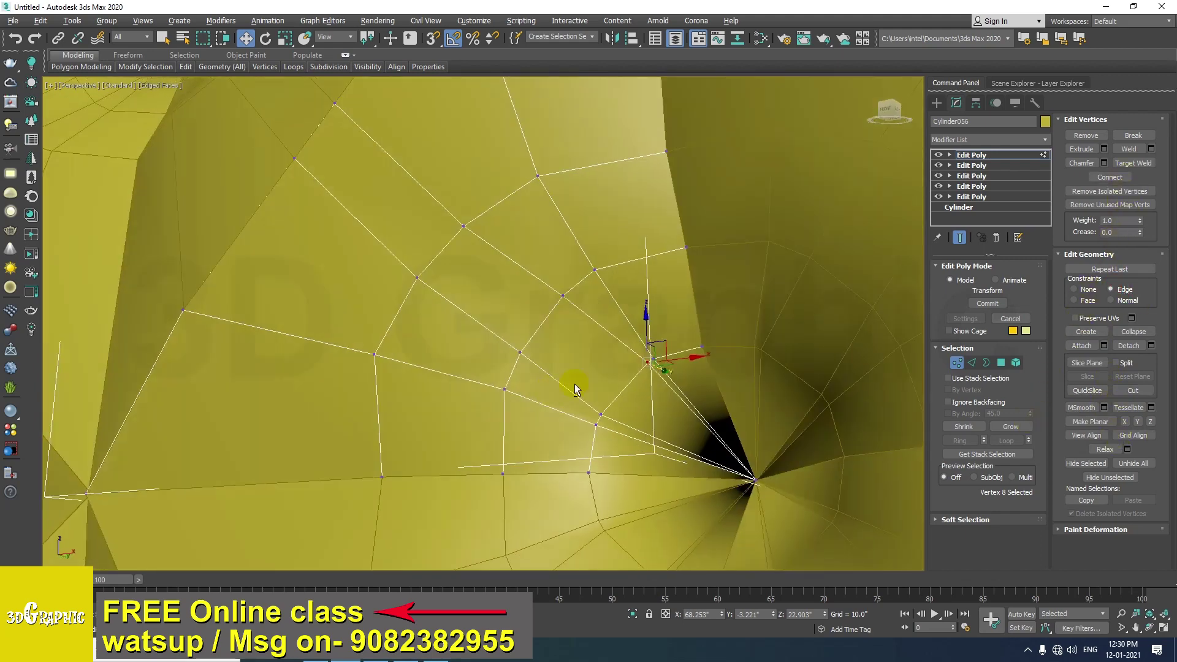
left_click_drag(676, 348, 620, 394)
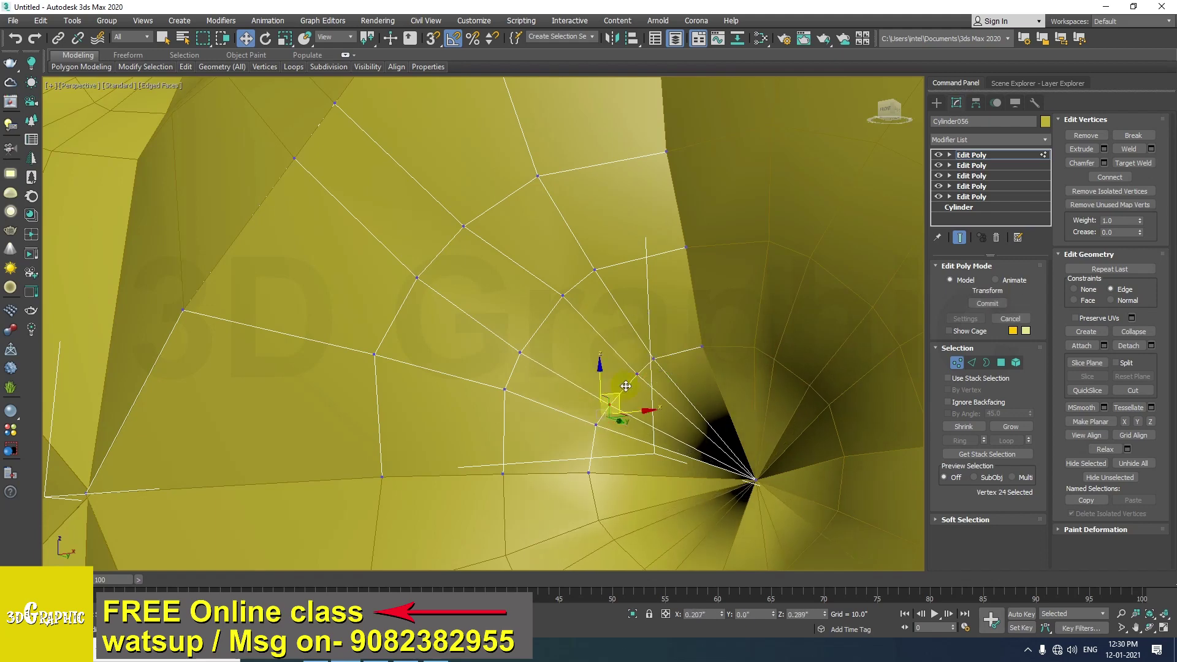
left_click_drag(568, 298, 559, 311)
Slide the two crease vertices on the tile's diagonal border farther apart along that border
middle_click_drag(427, 229, 524, 317)
middle_click_drag(525, 317, 491, 317, "alt")
left_click(402, 179)
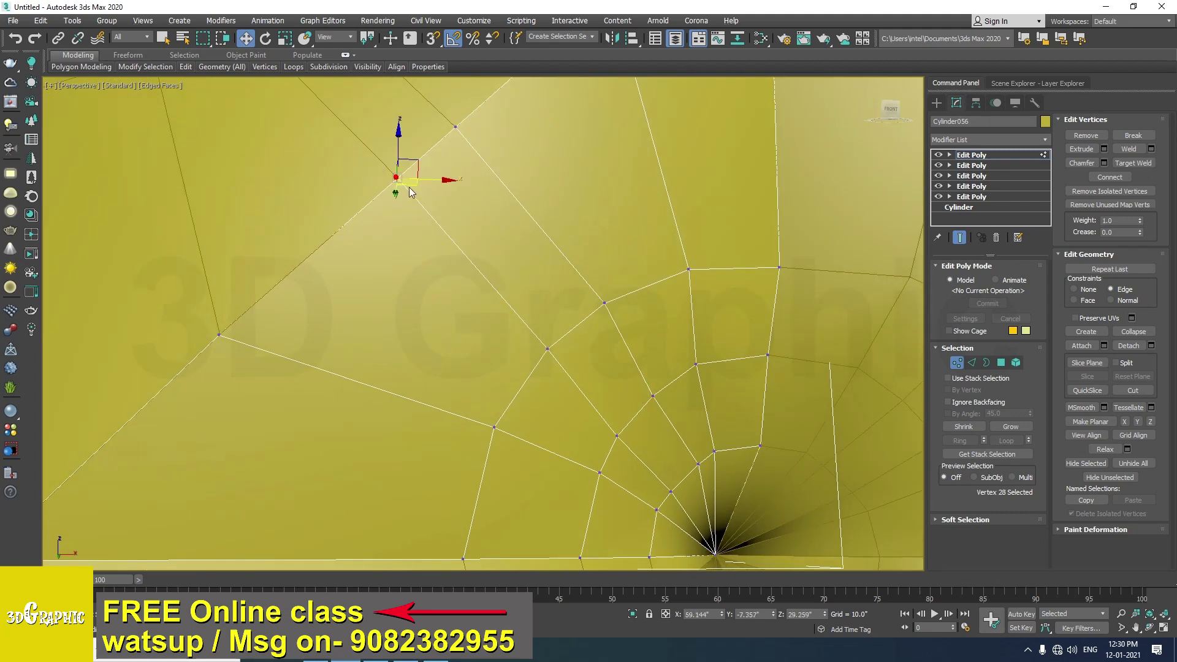
middle_click_drag(439, 194, 443, 224, "alt")
scroll(443, 224, "down", 3)
left_click_drag(435, 173, 416, 189)
left_click(452, 151)
left_click_drag(461, 150, 485, 113)
Slide the outer ring's lower crease vertex along its edge and set the movement constraint back to None
middle_click_drag(512, 207, 541, 303, "alt")
left_click(540, 302)
left_click_drag(556, 284, 552, 288)
left_click(569, 274)
middle_click_drag(583, 276, 608, 290, "alt")
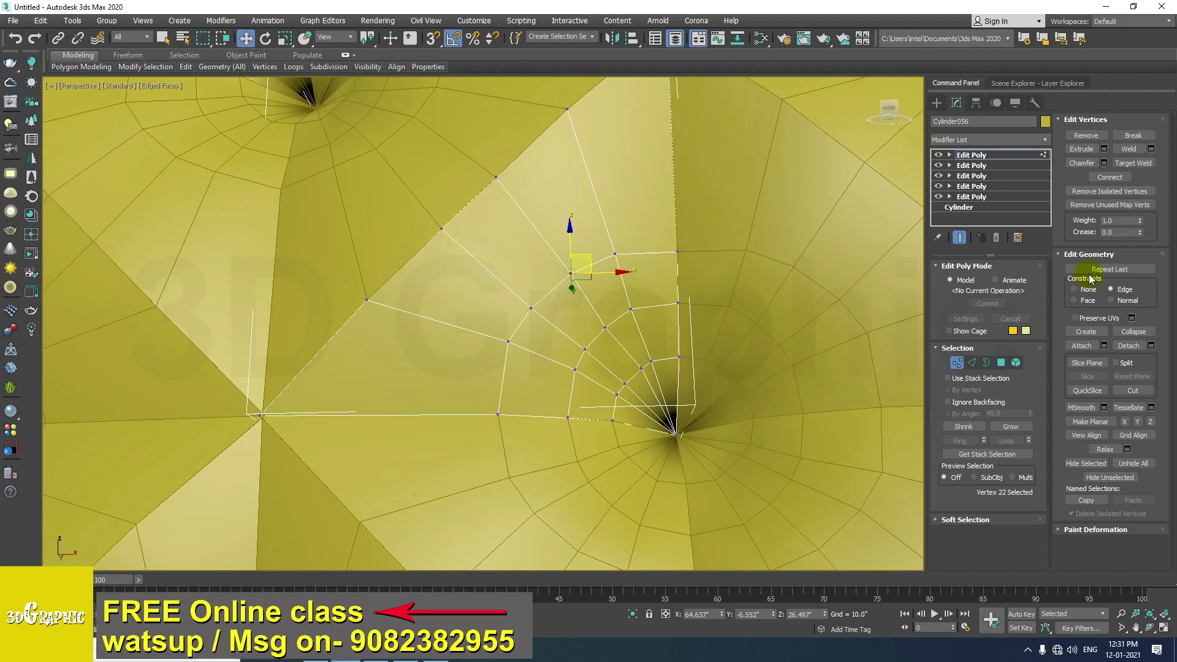
left_click(1081, 291)
middle_click_drag(580, 275, 552, 273, "alt")
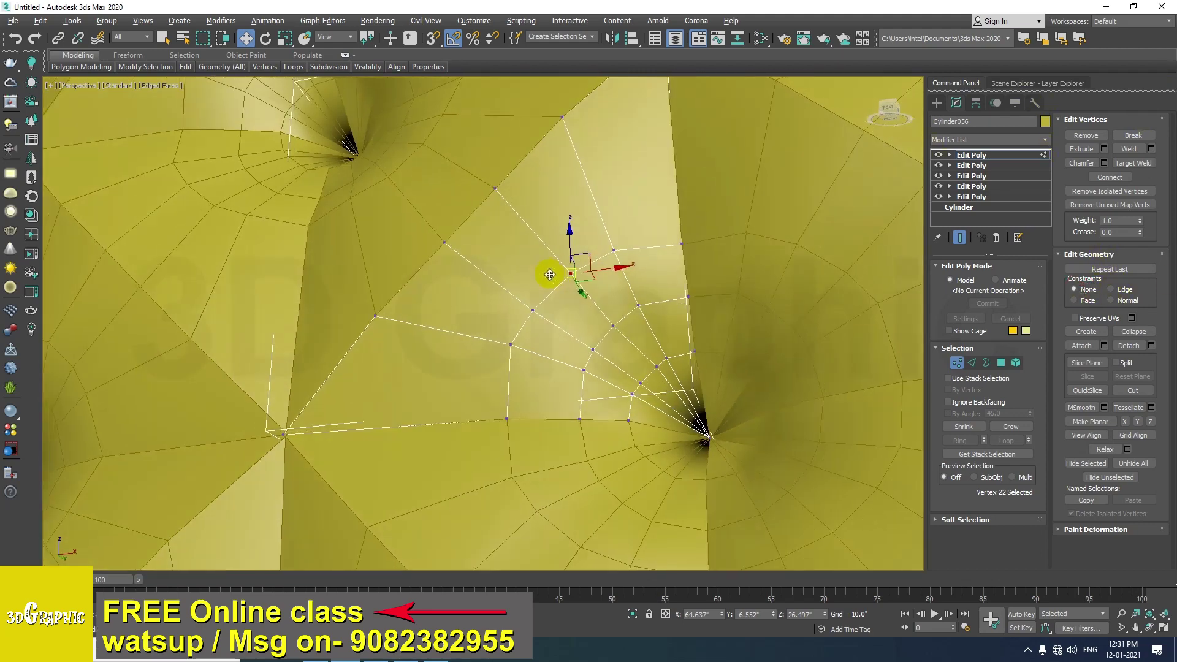
scroll(580, 300, "up", 1)
Cut a new edge beside the lower crease line, from the innermost ring through the middle and outer rings to the diagonal border
middle_click_drag(618, 345, 605, 309)
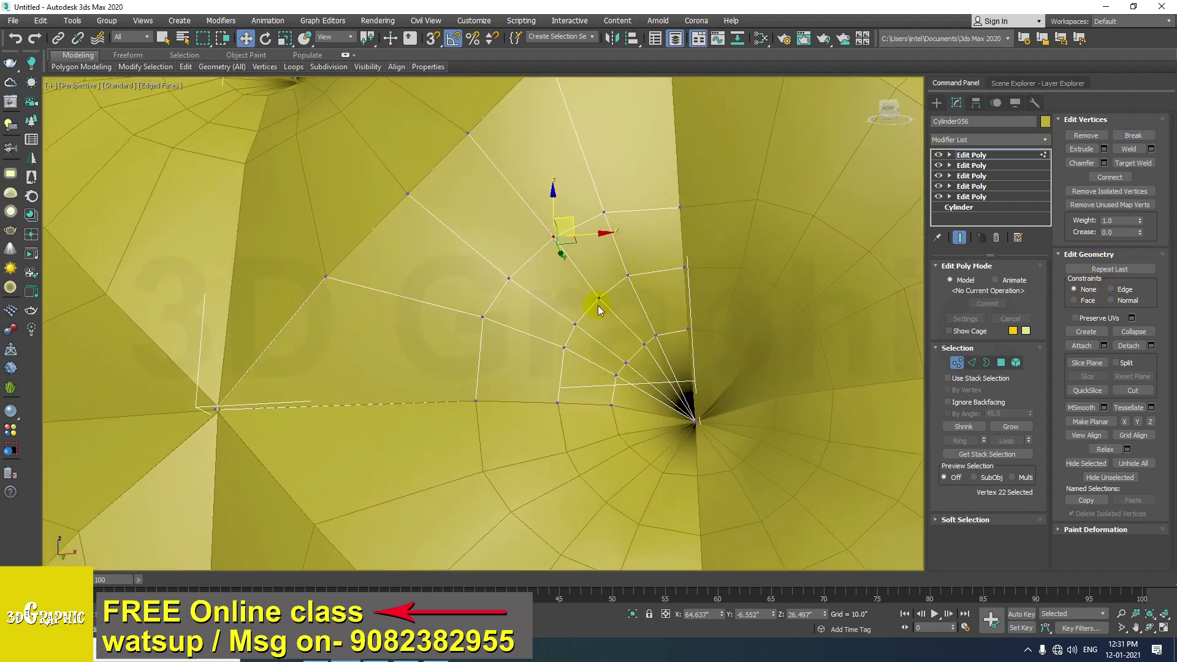
left_click(1148, 391)
scroll(672, 406, "up", 4)
middle_click_drag(673, 406, 585, 388)
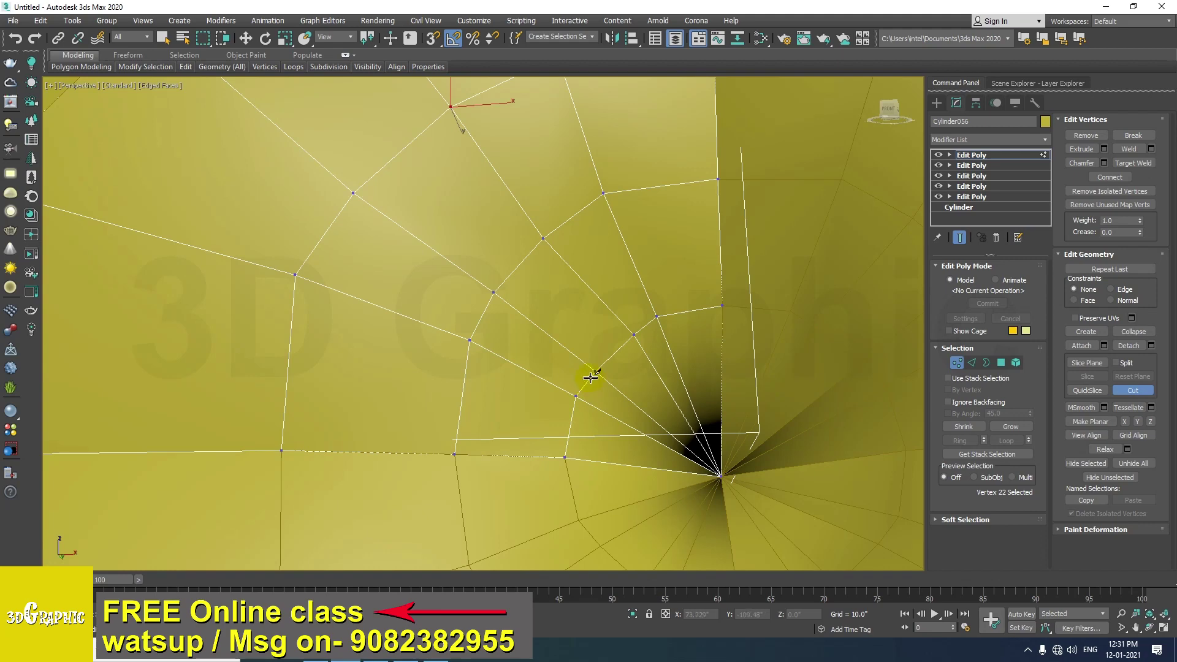
left_click(485, 298)
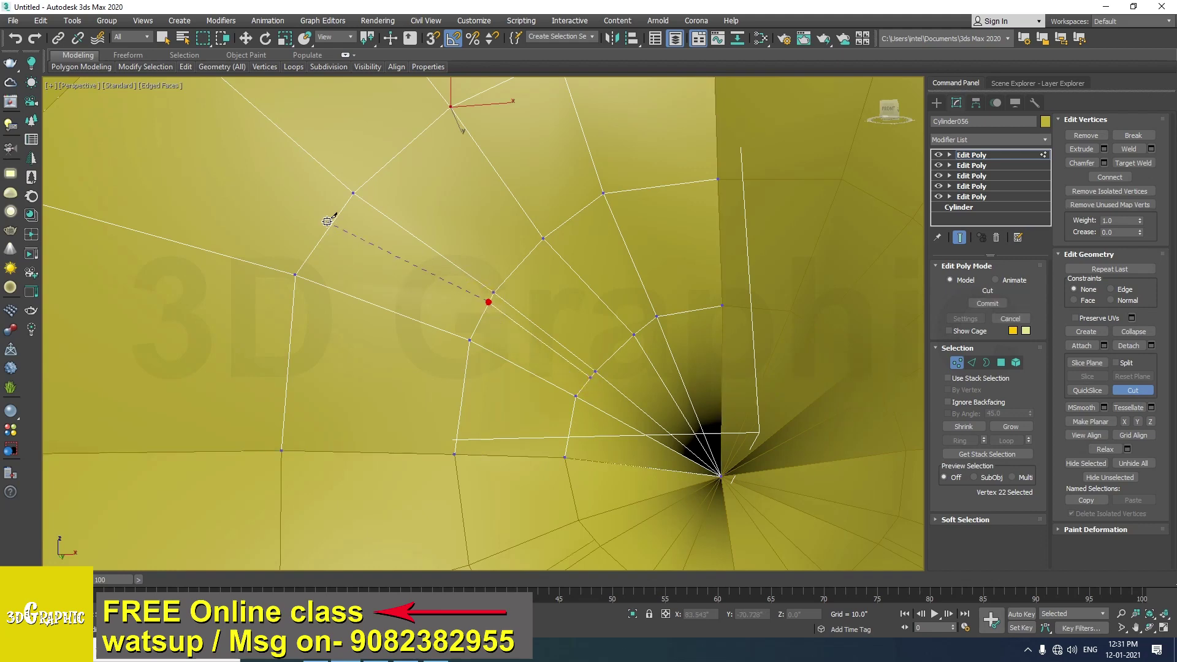
middle_click_drag(331, 231, 572, 366)
left_click(535, 332)
middle_click_drag(306, 153, 426, 215)
left_click(438, 210)
Cut a second edge beside the upper crease line, from the diagonal border through all three rings to the tuft's centre
middle_click_drag(542, 166, 475, 286)
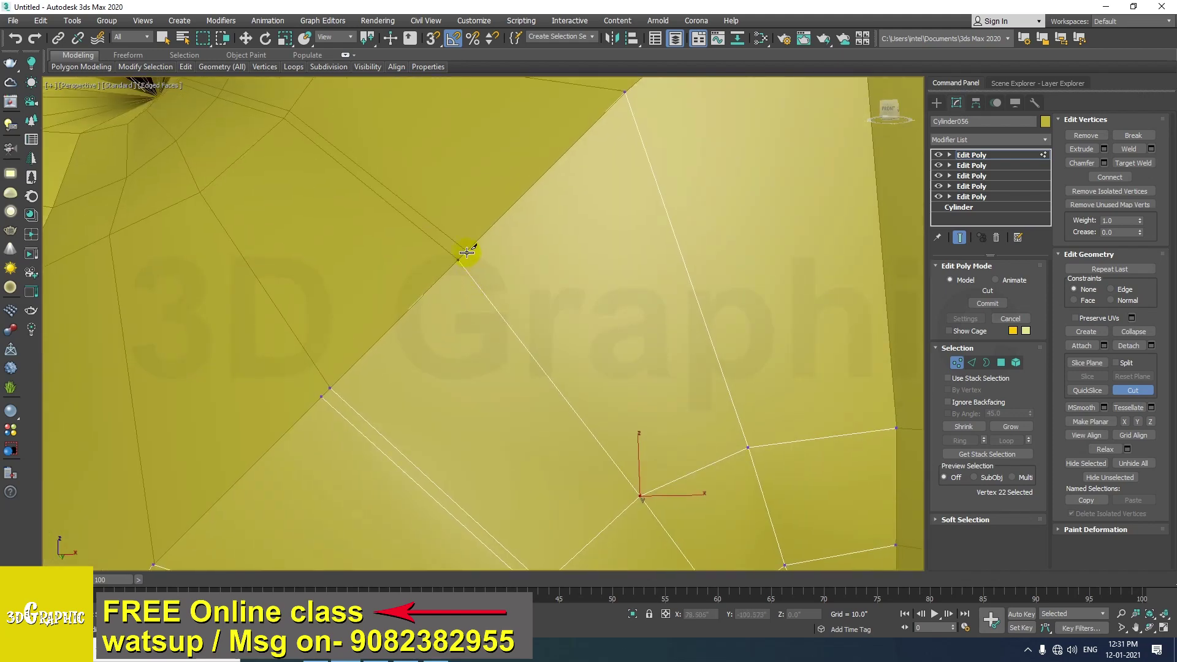
middle_click_drag(564, 406, 514, 309)
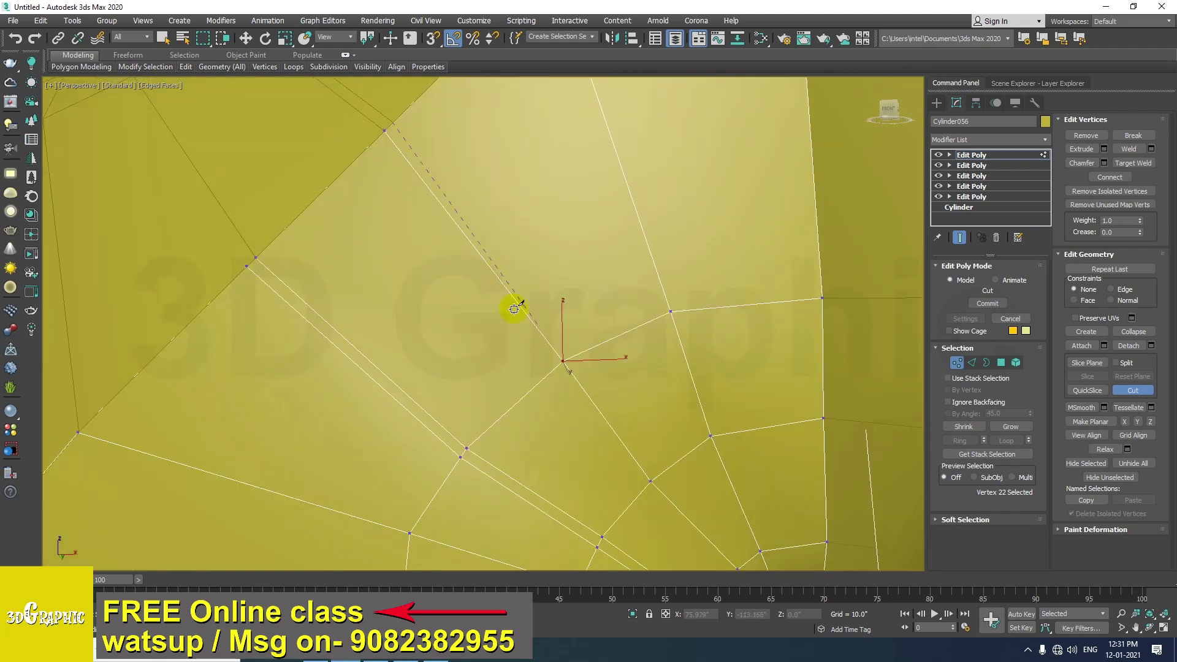
left_click(575, 356)
middle_click_drag(575, 357, 453, 342)
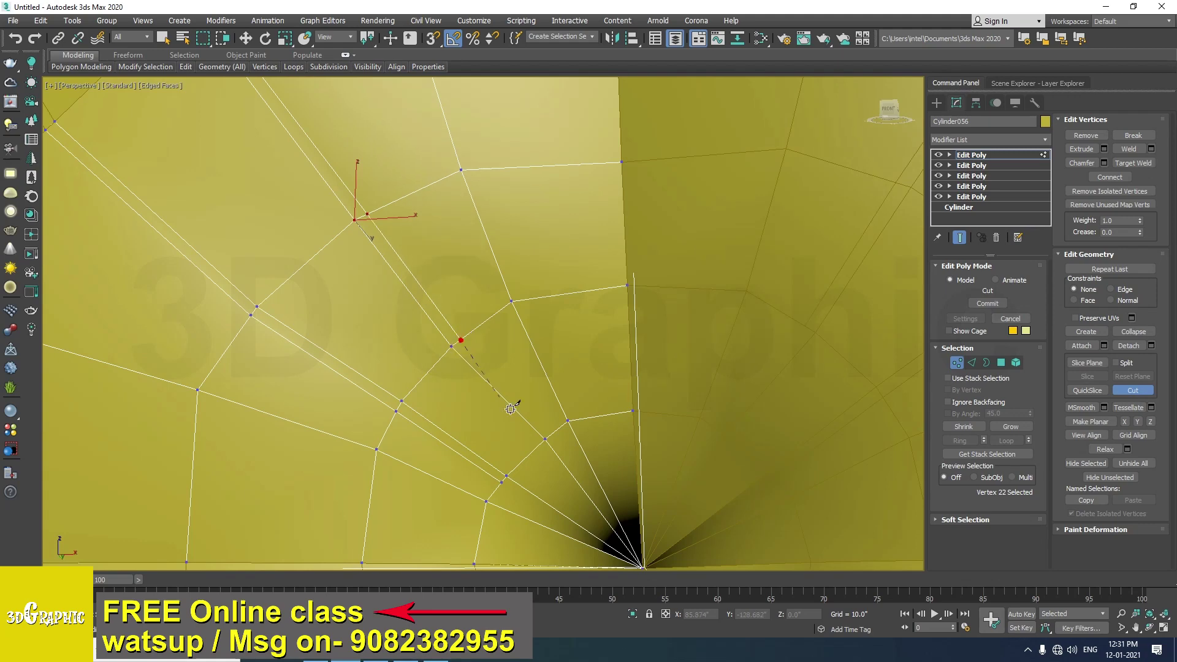
scroll(490, 344, "up", 4)
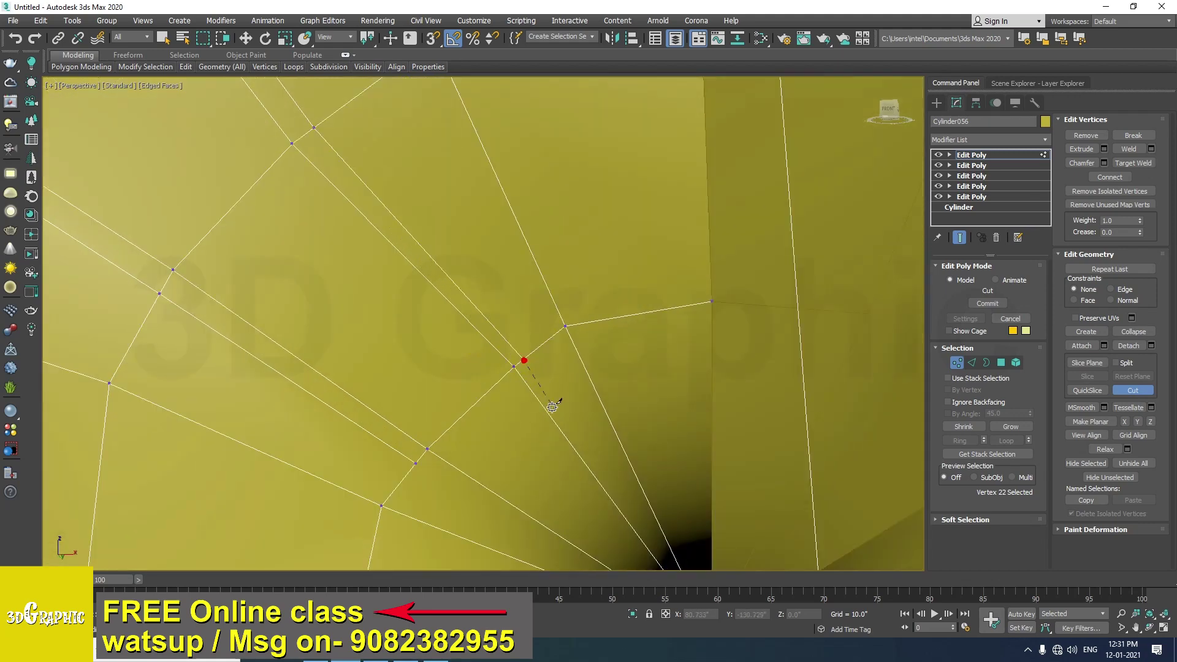
scroll(524, 360, "down", 4)
scroll(535, 371, "up", 3)
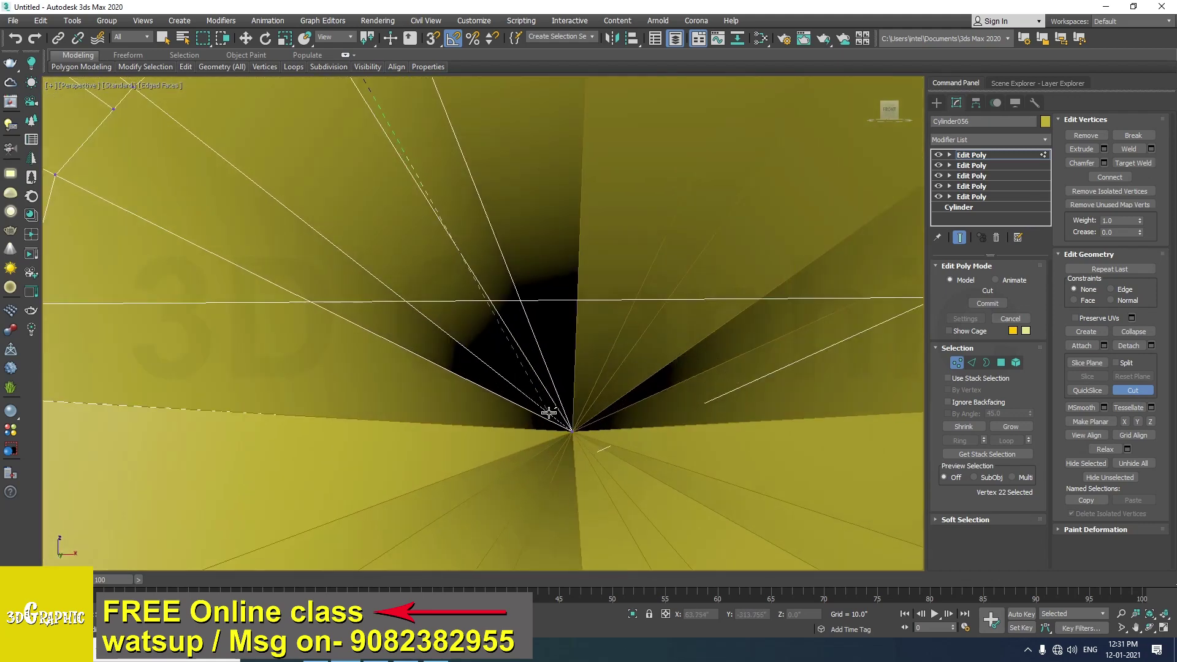
left_click(571, 431)
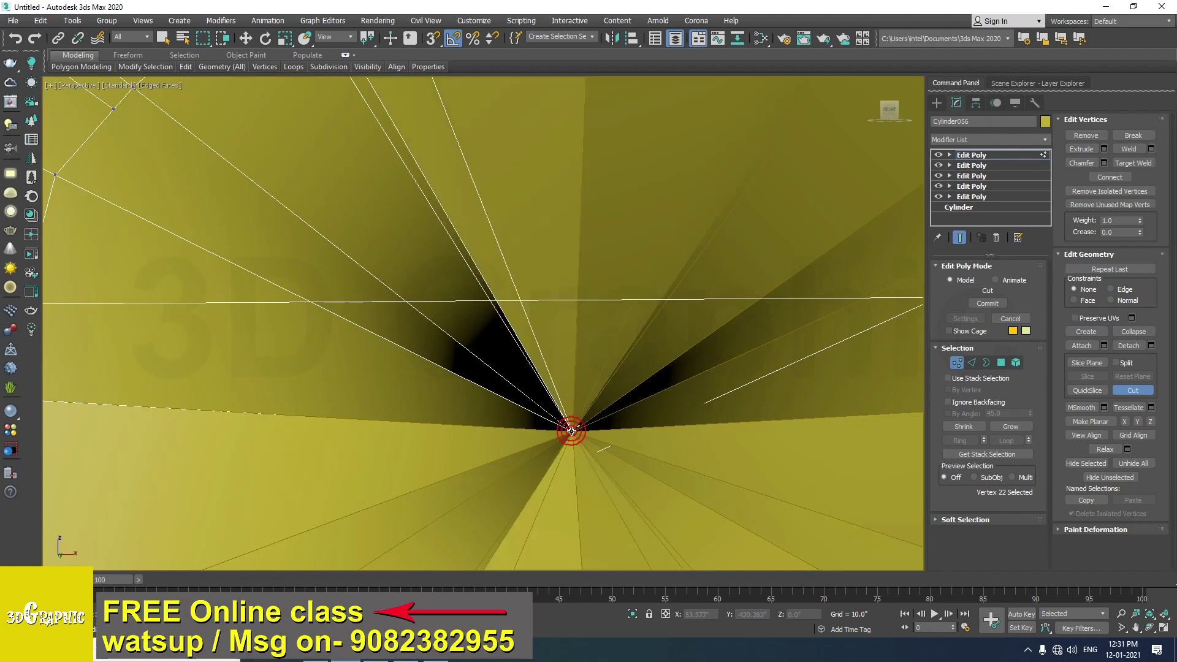
Extend the lower crease's new edge from the innermost ring to the tuft's centre and finish cutting
scroll(319, 232, "up", 2)
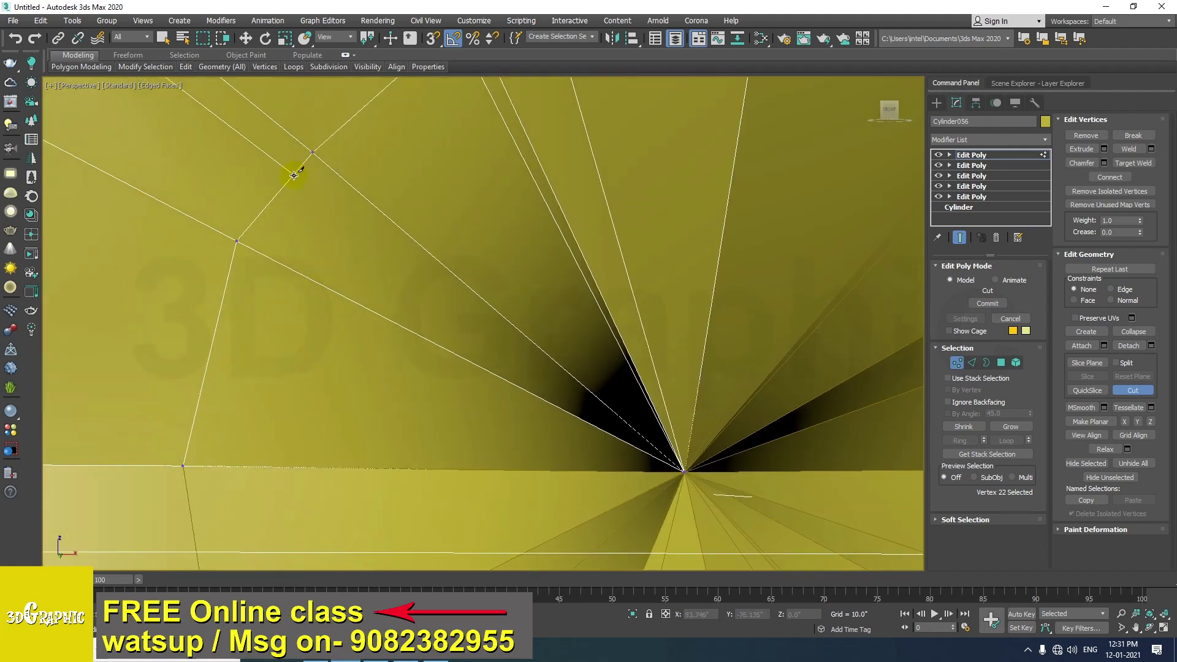
left_click(686, 472)
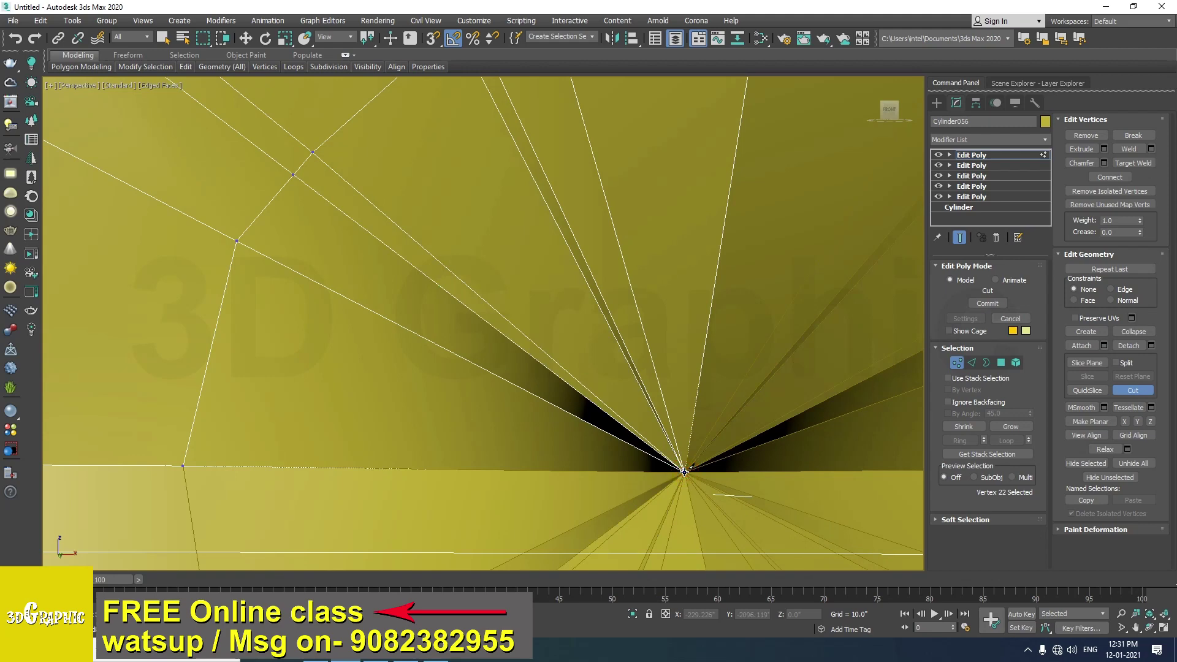
right_click(721, 517)
Select the pair of upper crease vertices on the middle ring and nudge them slightly
scroll(609, 443, "down", 4)
mouse_move(609, 442)
middle_mouse_down("alt")
mouse_move(638, 427)
mouse_move(616, 458)
middle_mouse_up("alt")
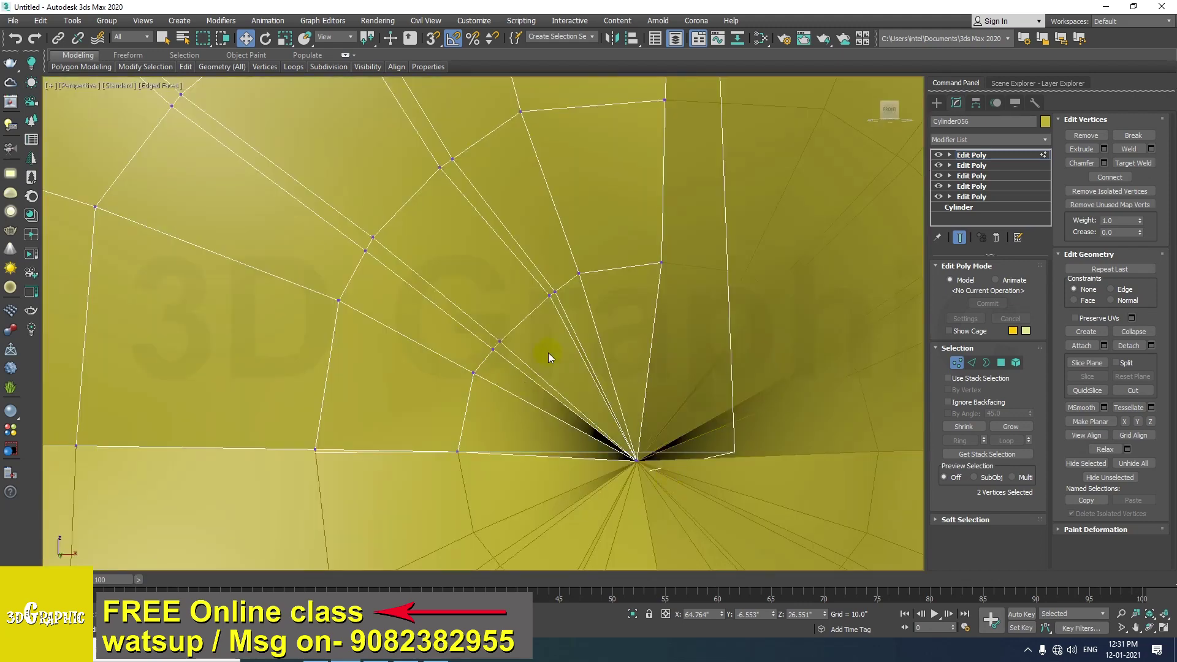
mouse_move(548, 352)
middle_mouse_down()
mouse_move(584, 406)
mouse_move(545, 376)
mouse_move(560, 429)
middle_mouse_up()
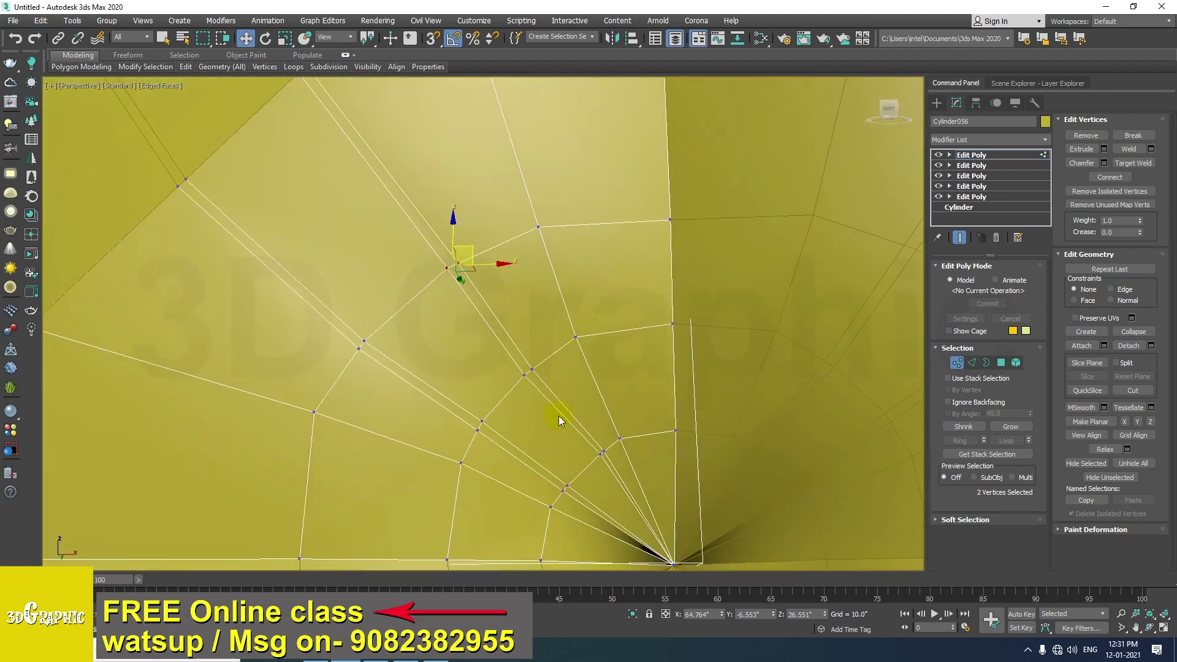
scroll(534, 388, "up", 2)
left_click_drag(549, 354, 510, 379)
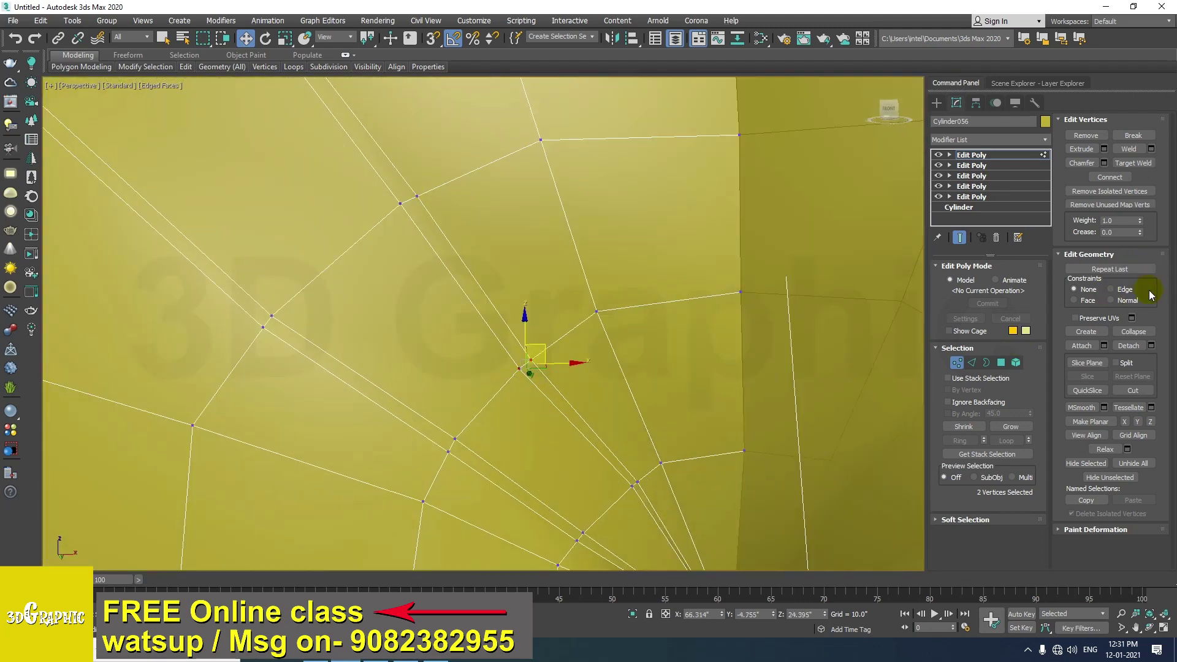
left_click_drag(551, 355, 561, 349)
middle_click_drag(910, 372, 432, 288, "alt")
Select the three polygons of the strip between the two crease lines and pull them outward along the Y axis
key("4")
left_click(479, 406)
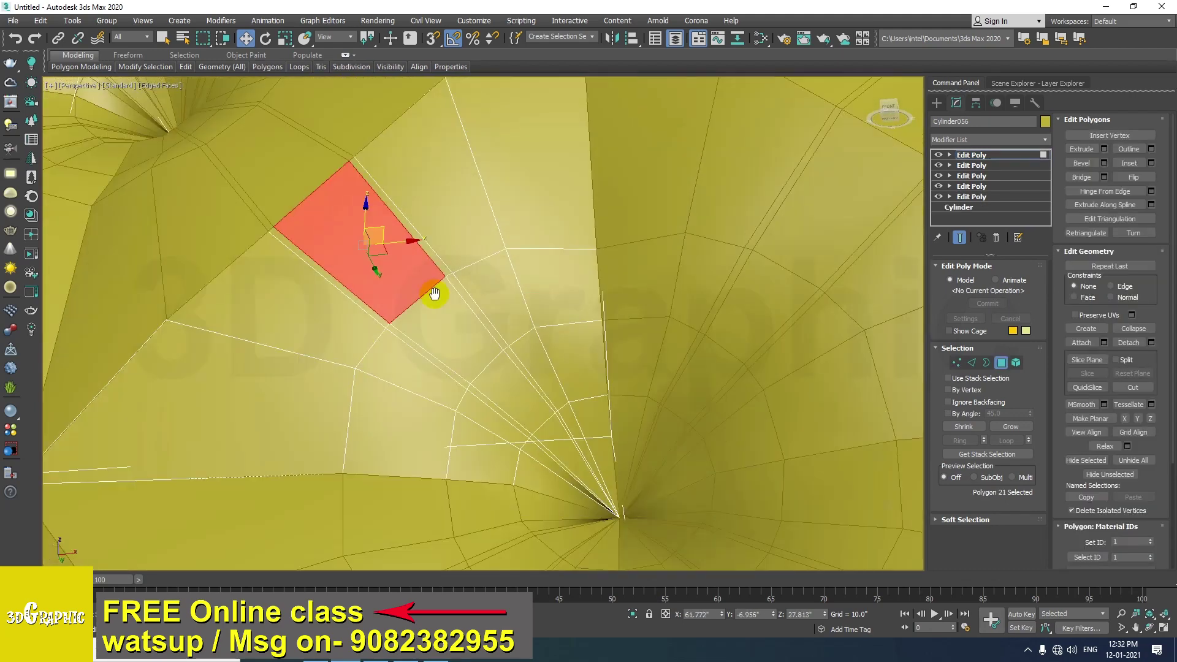
left_click(454, 322, "ctrl")
left_click(515, 386, "ctrl")
middle_click_drag(581, 411, 531, 400, "alt")
middle_click_drag(437, 343, 470, 340, "alt")
left_click_drag(402, 340, 362, 324)
middle_click_drag(362, 324, 457, 332, "alt")
scroll(456, 343, "down", 5)
middle_click_drag(429, 377, 471, 484, "alt")
scroll(462, 384, "up", 4)
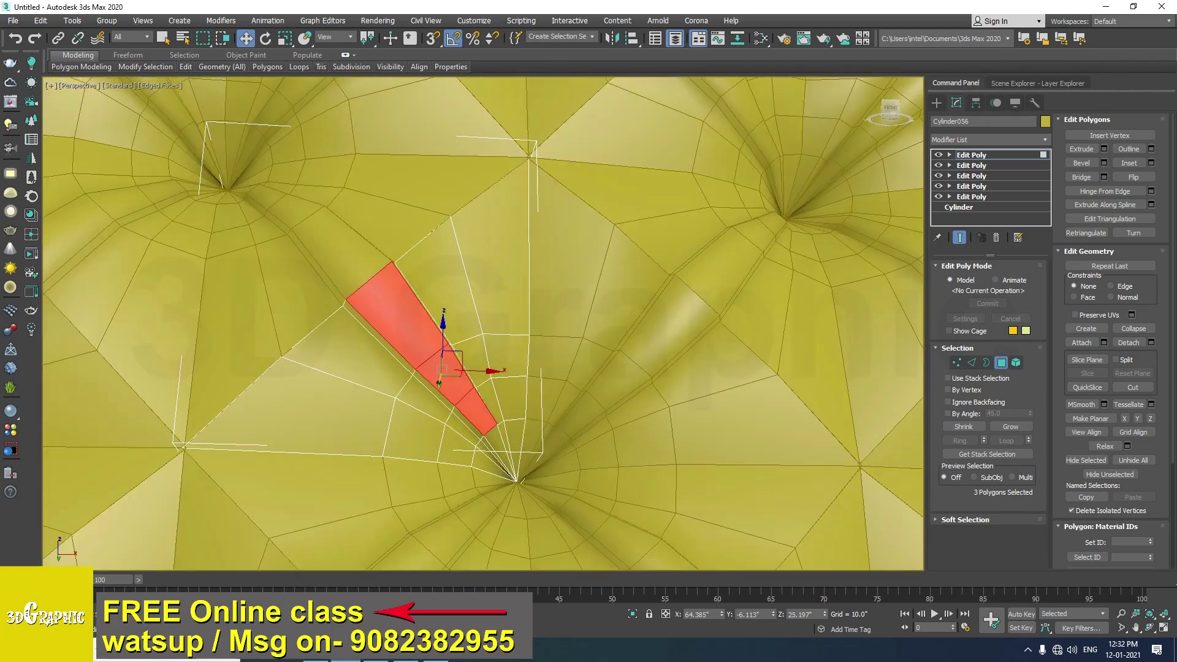
Switch to Picasa Photo Viewer and examine the tufted ottoman reference photos, especially the folds between the buttons, before returning to 3ds Max
left_click(415, 659)
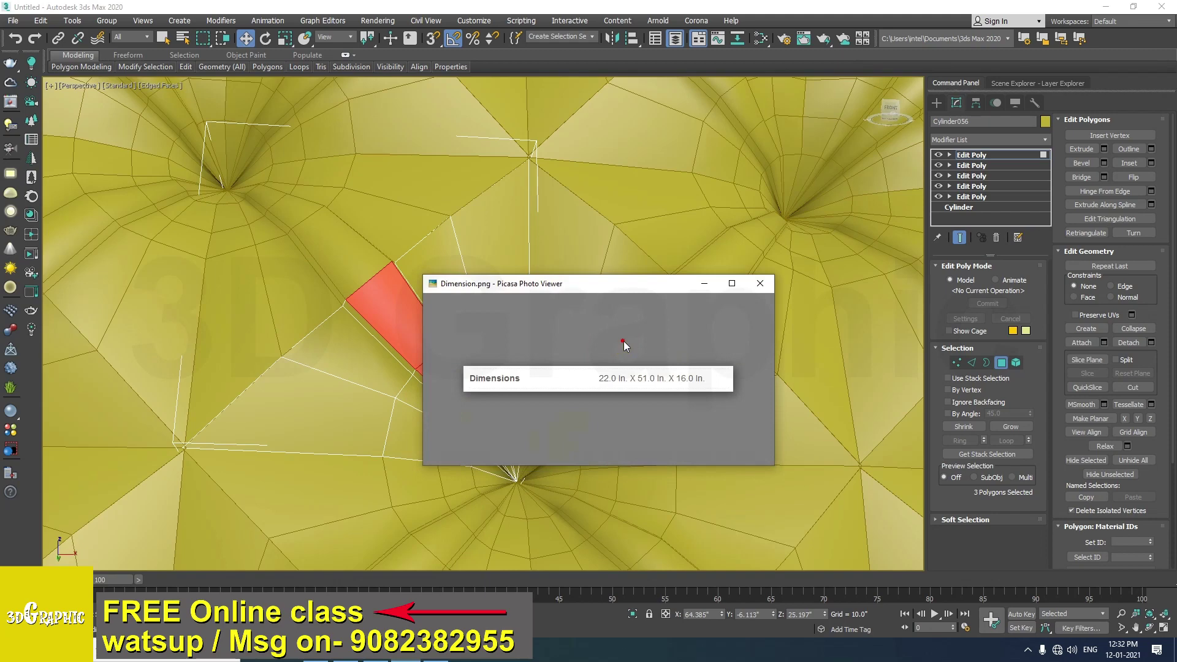
scroll(629, 381, "up", 1)
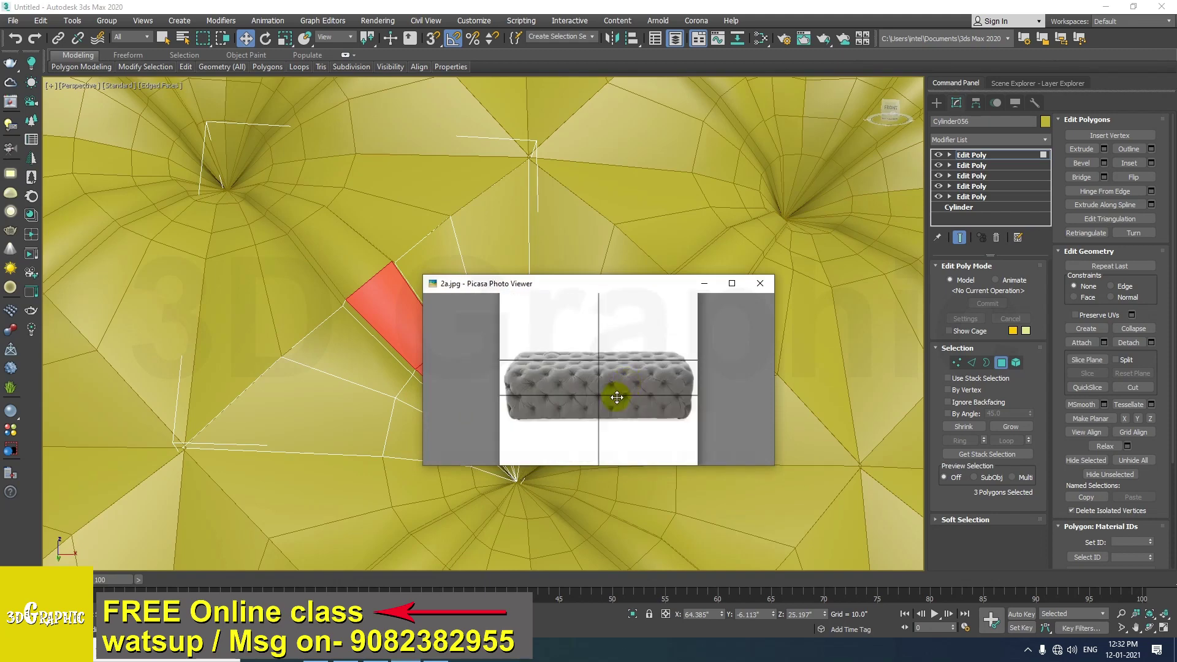
left_click(760, 283)
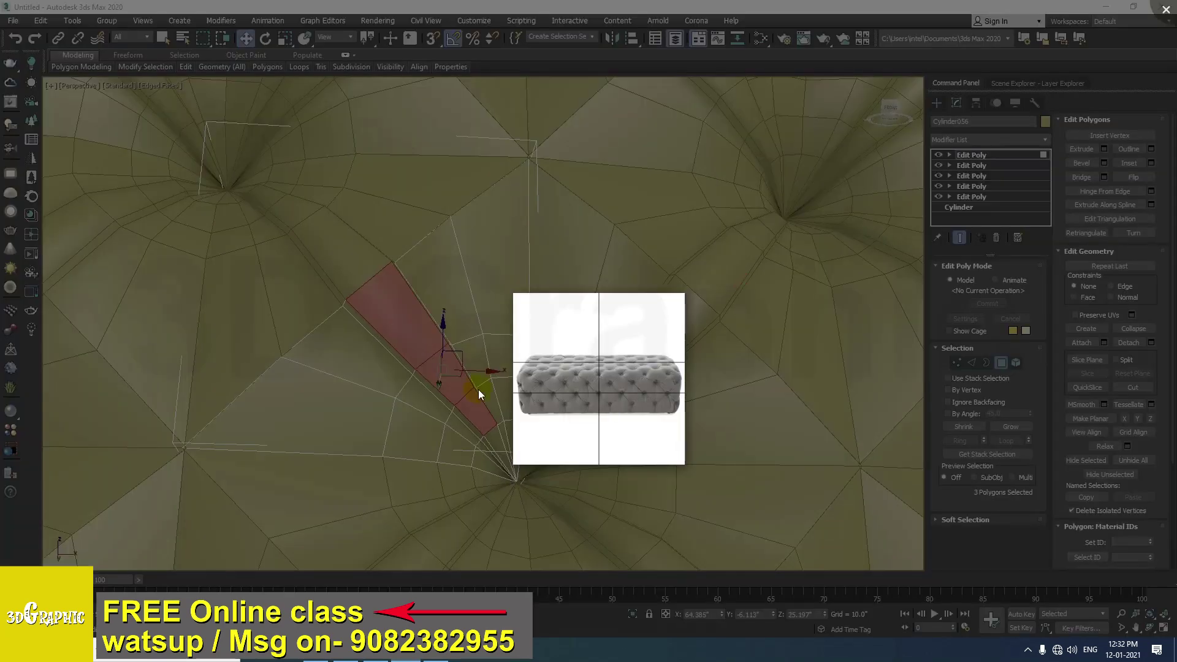
key("Right")
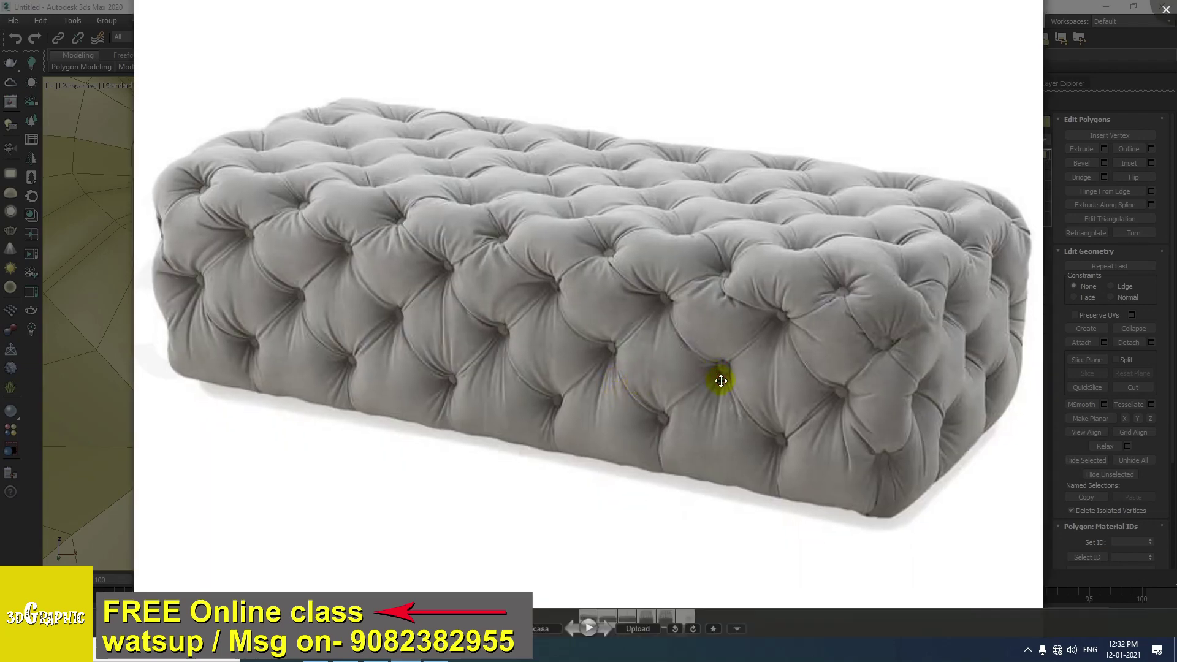
key("Left")
left_click(636, 374)
key("Right")
key("Left")
scroll(636, 375, "up", 3)
scroll(591, 341, "up", 8)
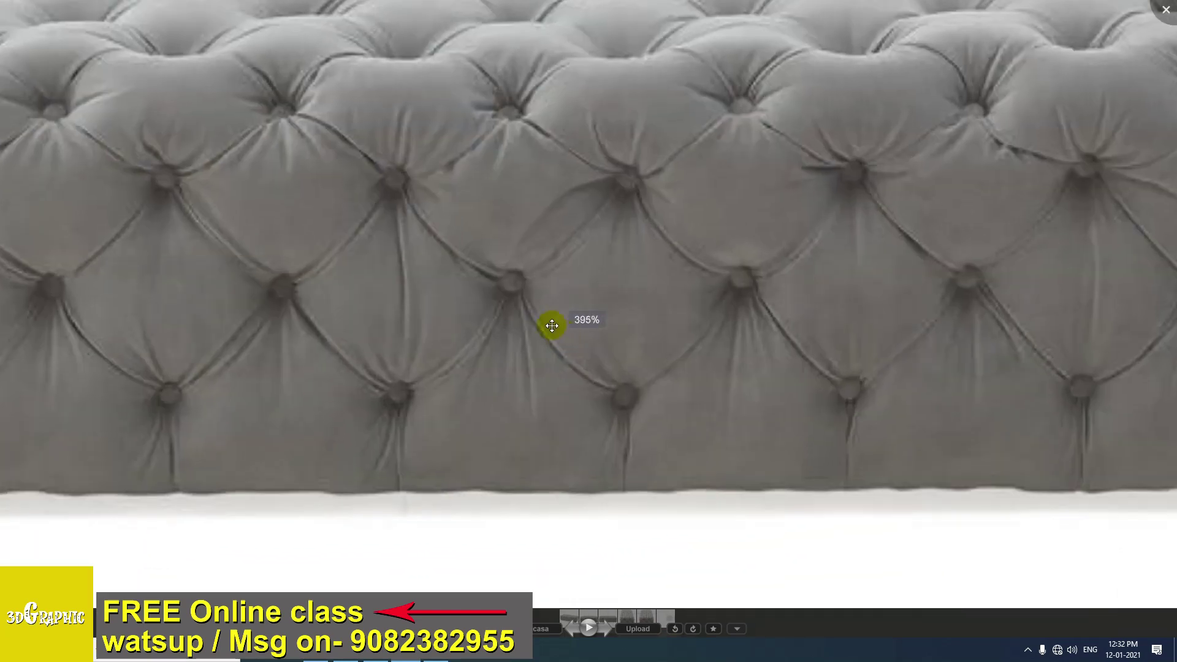
scroll(544, 333, "down", 1)
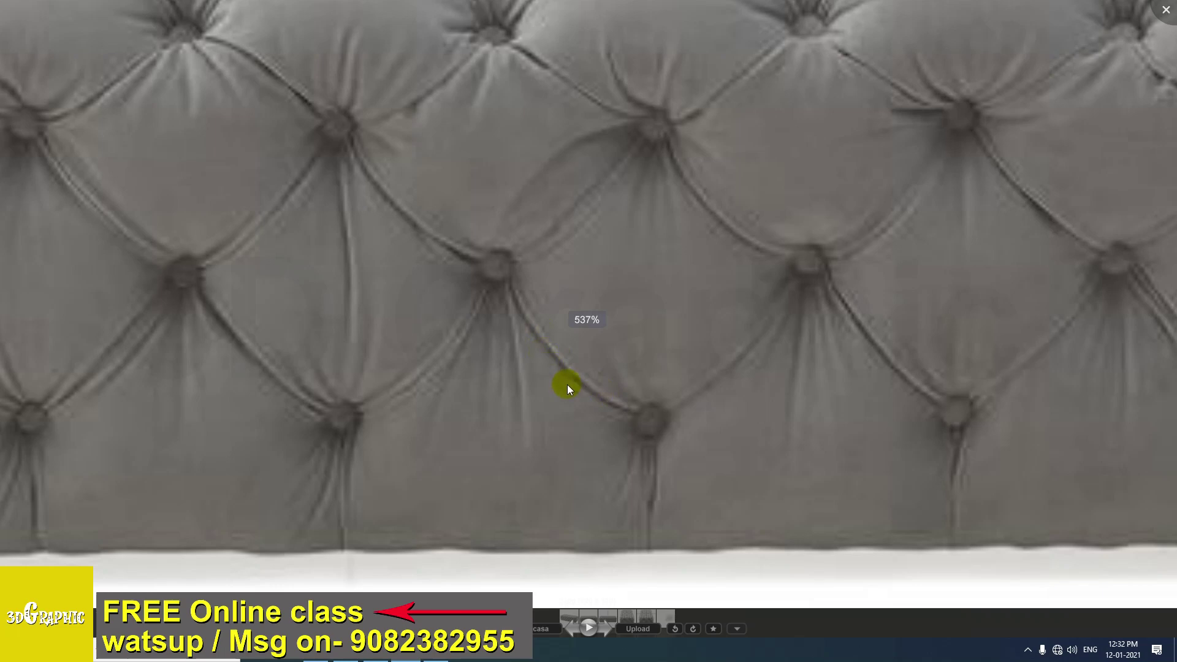
left_click_drag(686, 207, 662, 362)
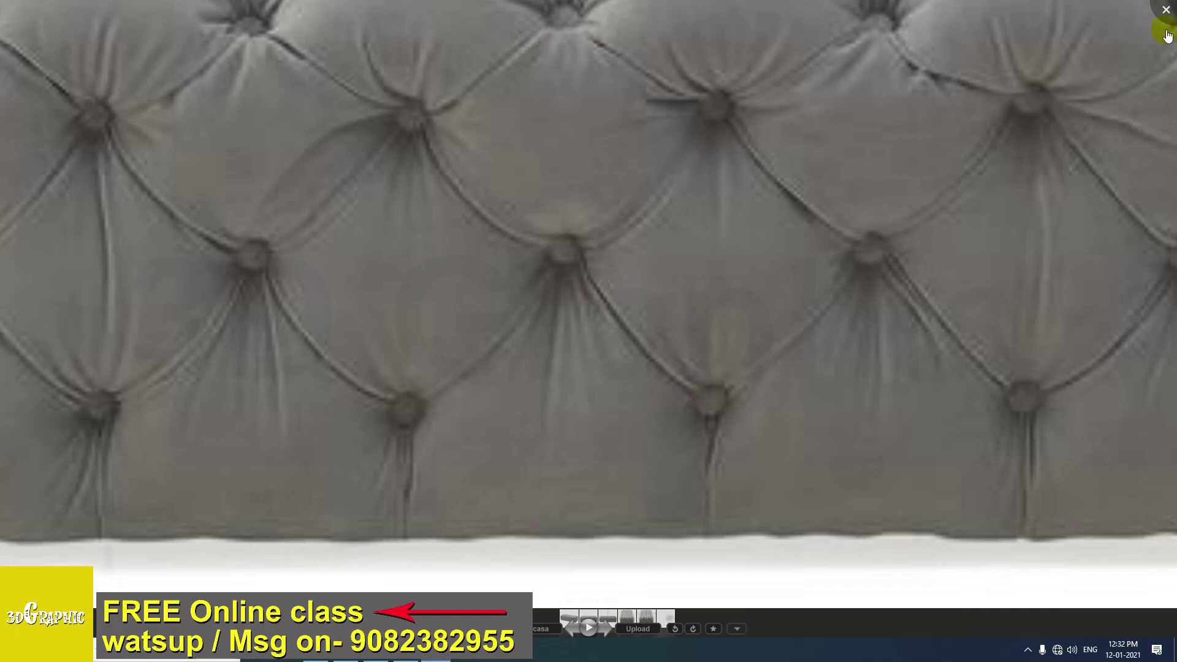
scroll(755, 263, "down", 2)
key("Escape")
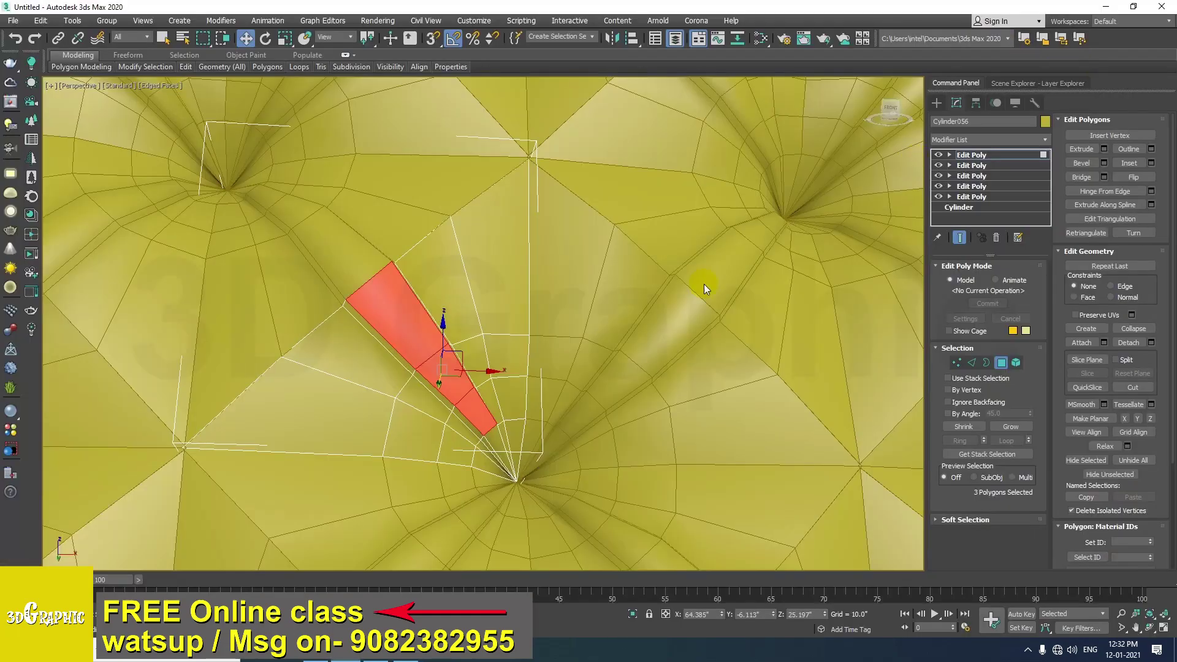
Leave polygon editing on the tuft and add another Edit Poly modifier on top of the stack
middle_click_drag(482, 394, 538, 429, "alt")
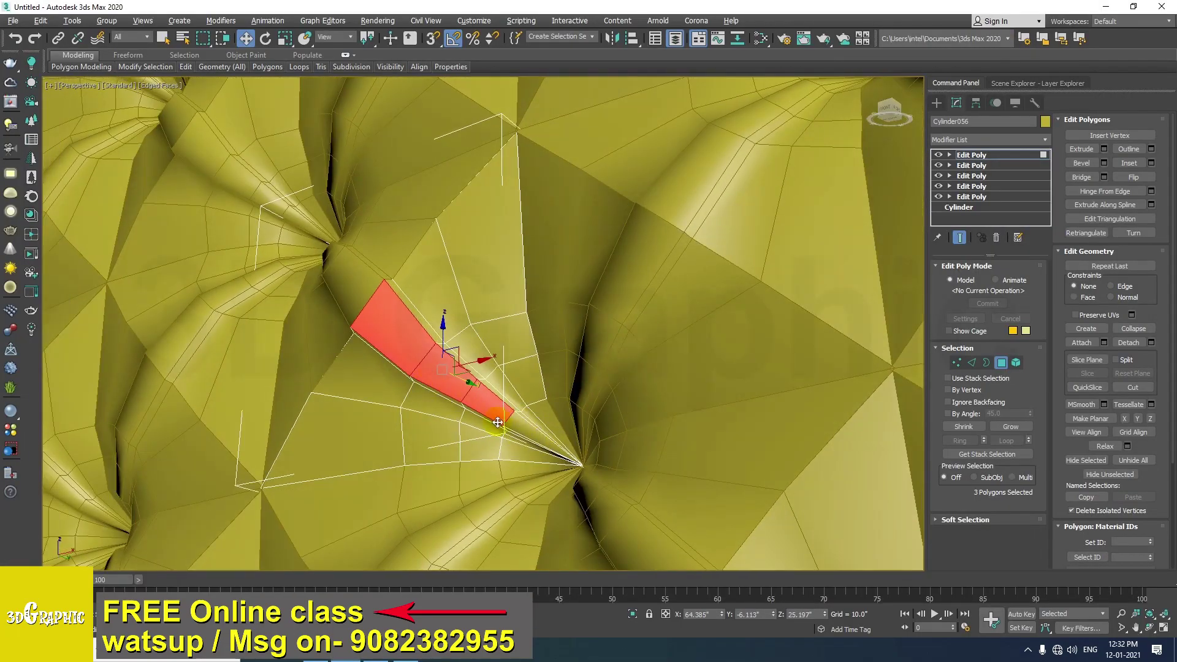
middle_click_drag(370, 352, 417, 335, "alt")
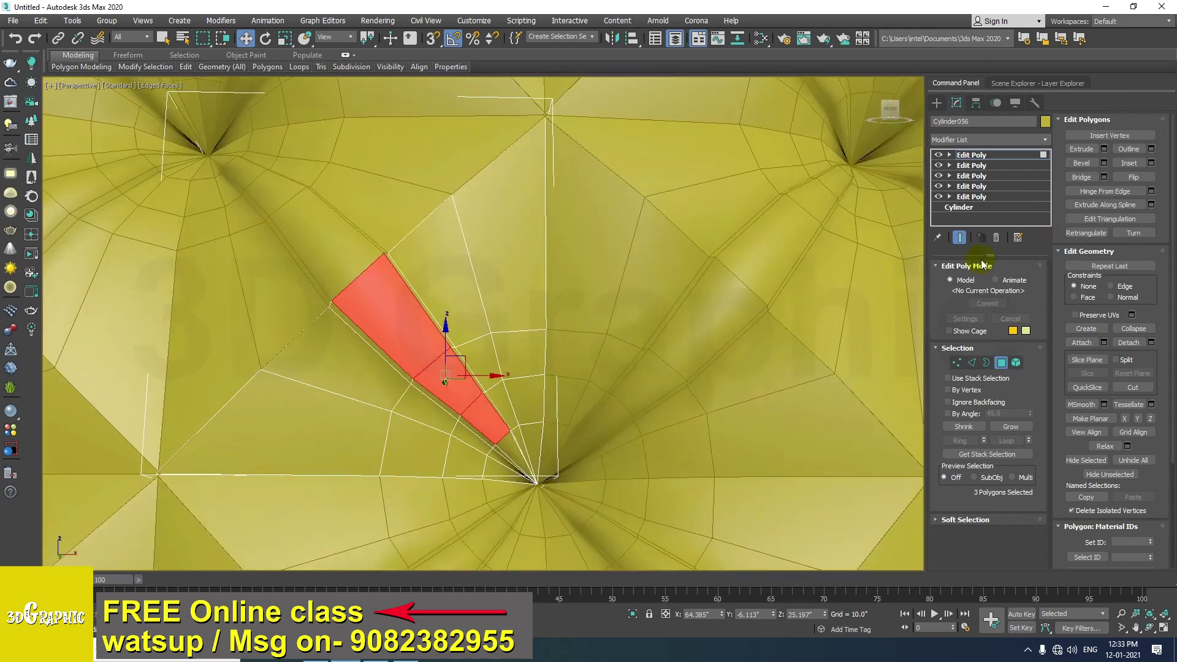
left_click(983, 157)
left_click(985, 139)
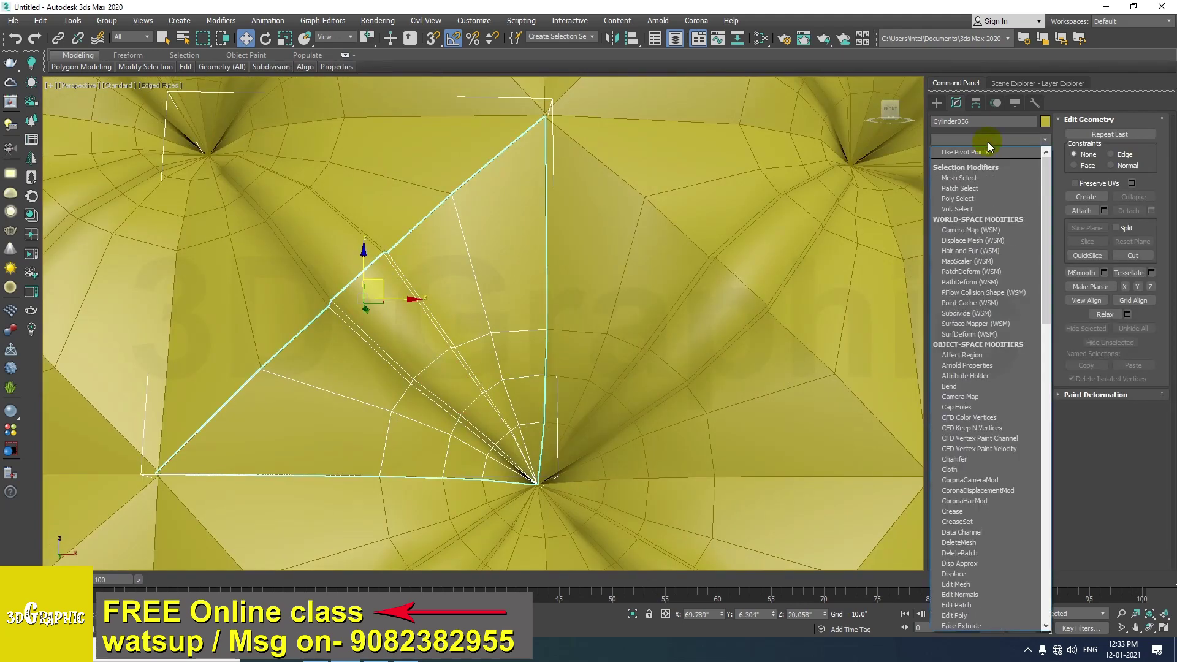
scroll(988, 141, "down", 5)
scroll(987, 142, "down", 1)
left_click(987, 141)
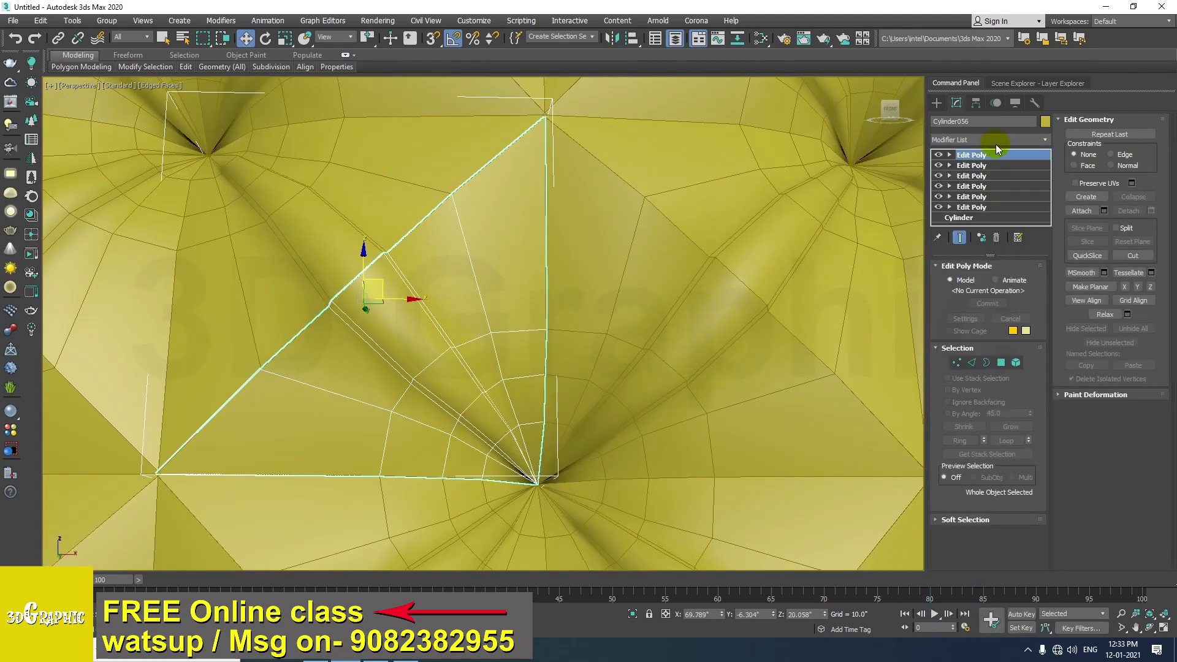
Toggle the two topmost Edit Poly modifiers off and on to compare the tuft with and without the raised fold
left_click(940, 169)
left_click(940, 169)
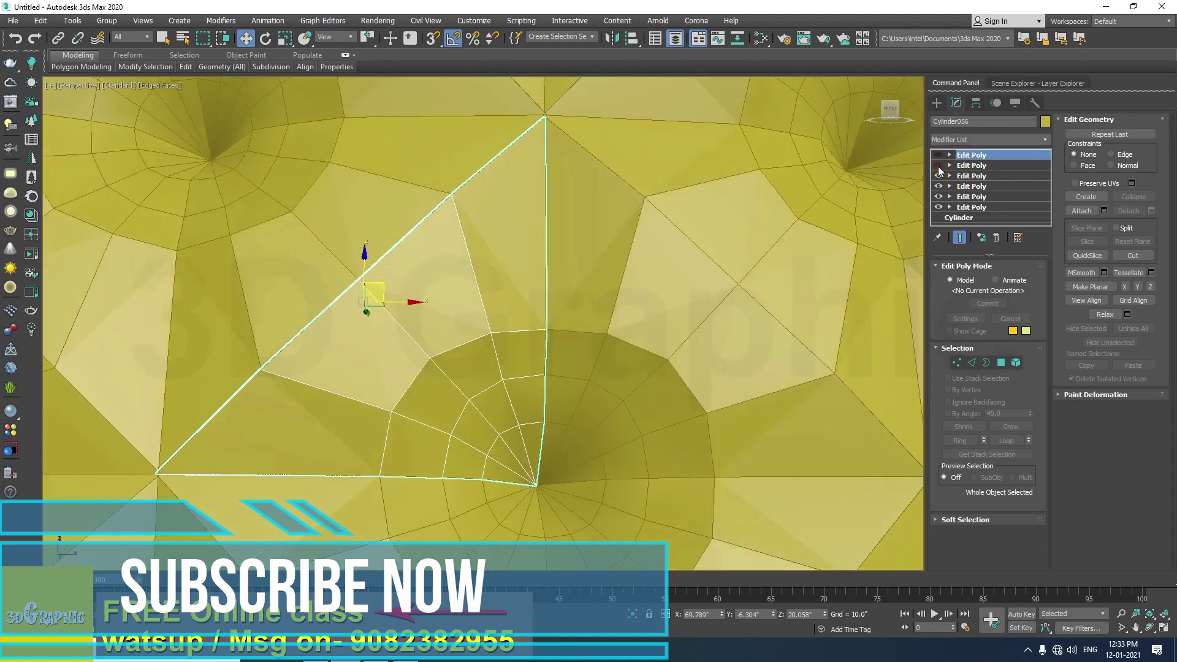
left_click(939, 166)
left_click(938, 166)
left_click(939, 167)
left_click(941, 156)
Cut an edge along the middle of the raised fold, from the tuft's outer edge across every ring to the dimple centre
left_click(957, 363)
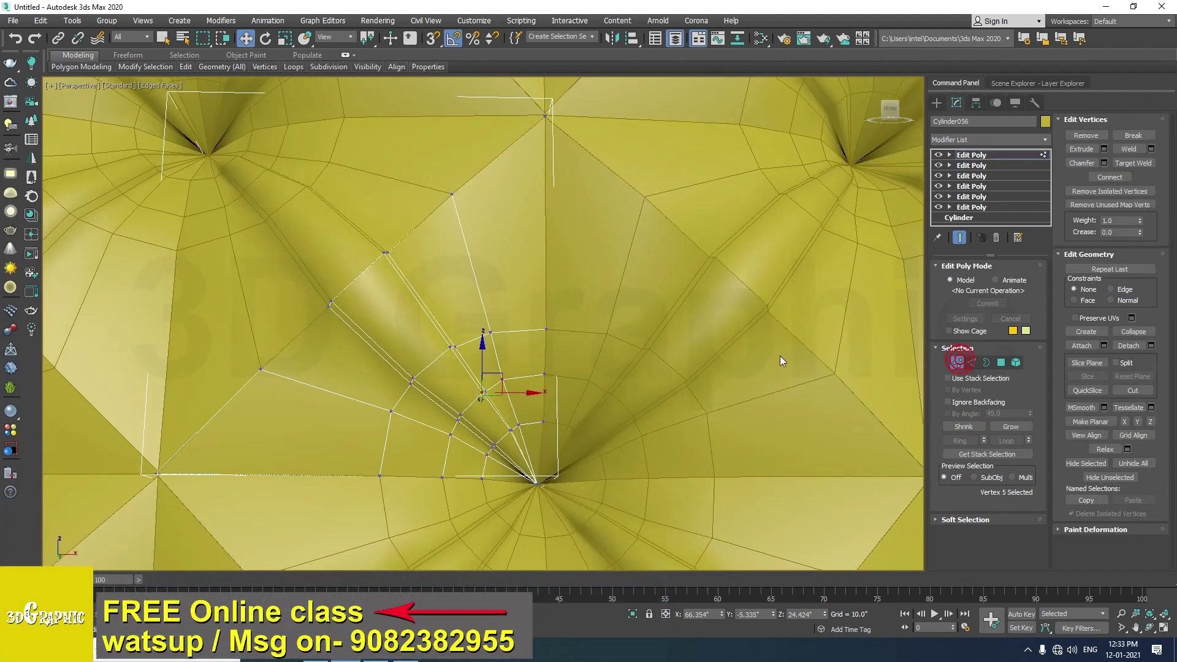
left_click(1142, 389)
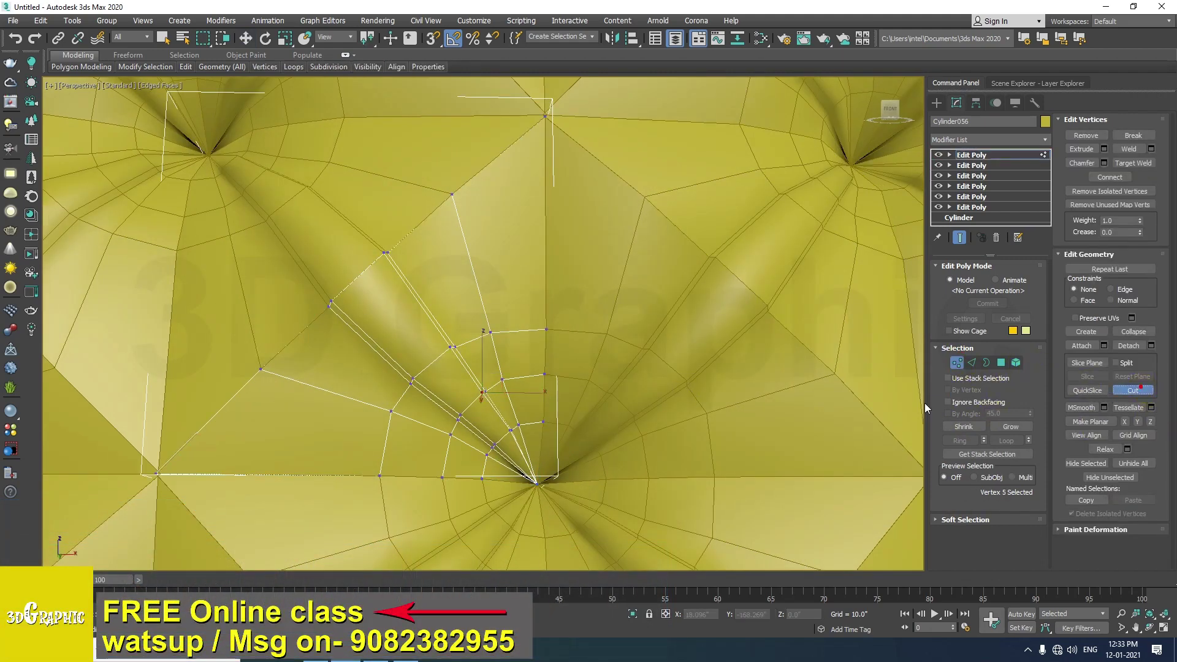
scroll(427, 373, "up", 3)
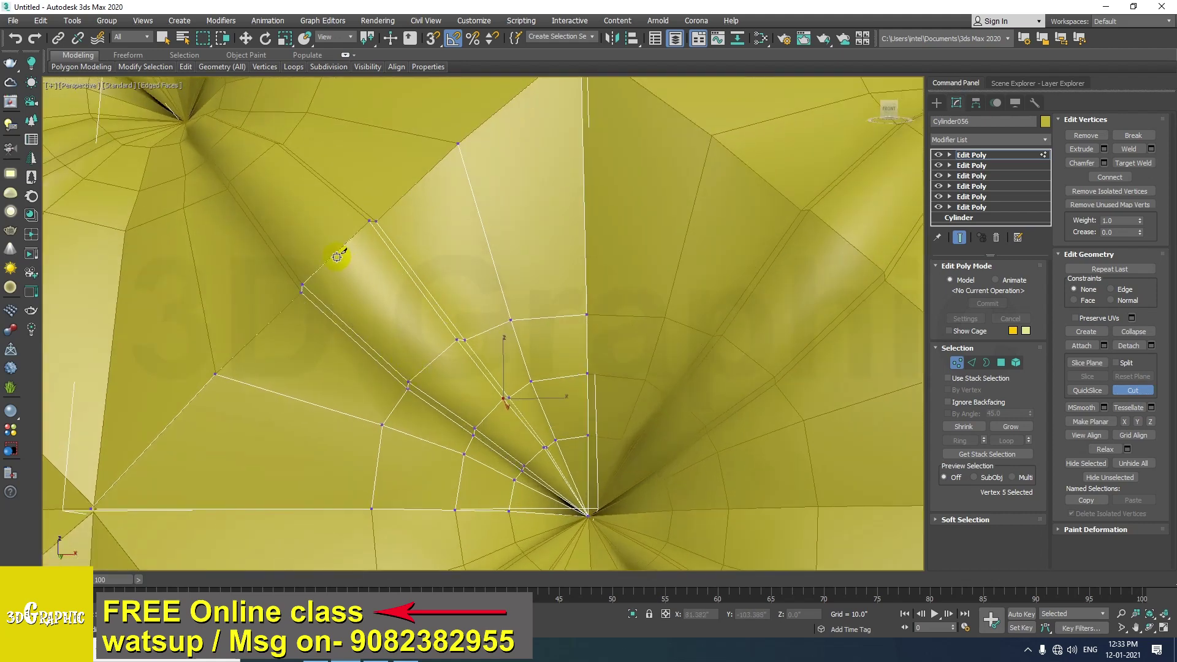
left_click(335, 253)
left_click(433, 360)
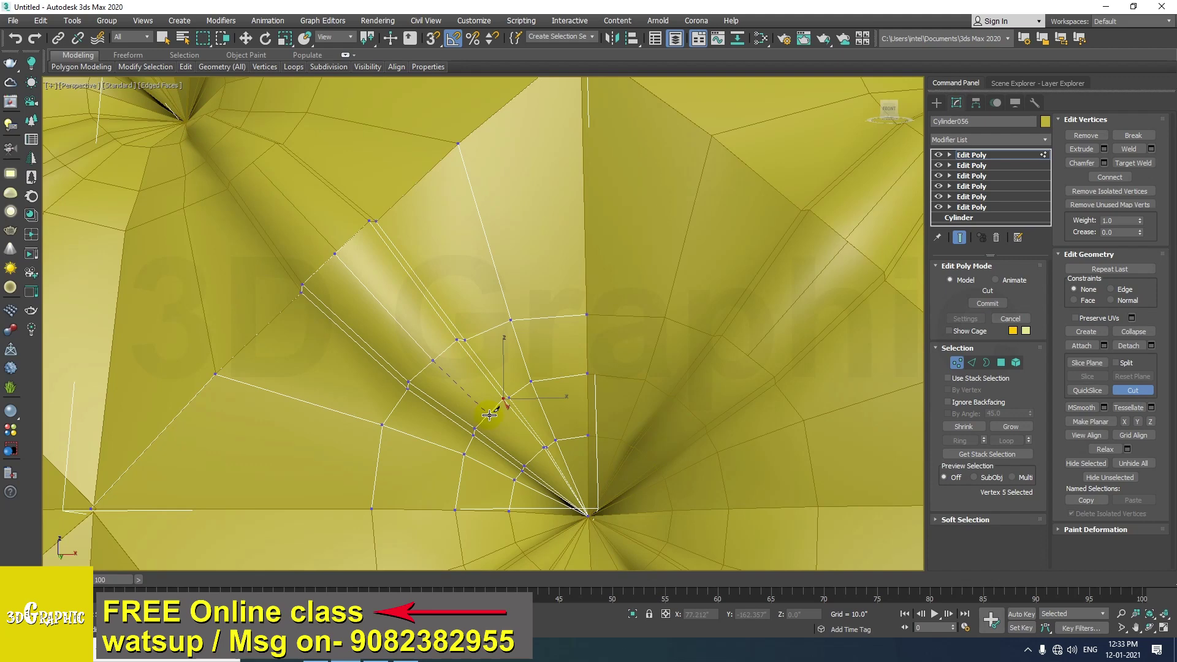
scroll(518, 454, "up", 3)
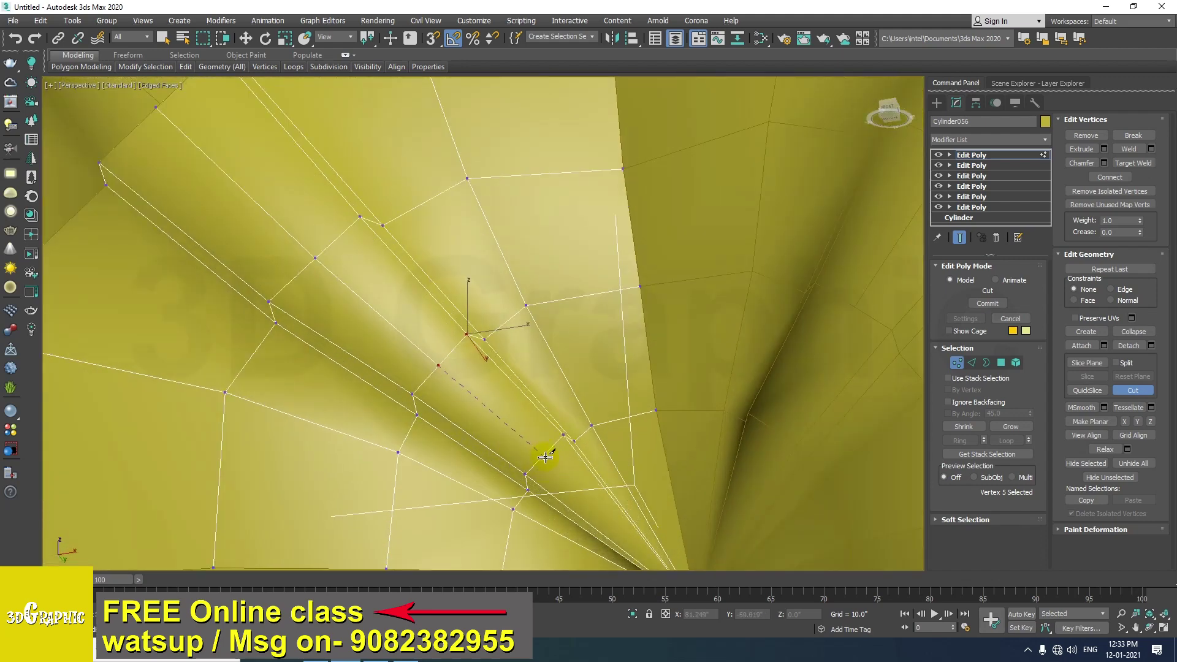
scroll(545, 457, "up", 4)
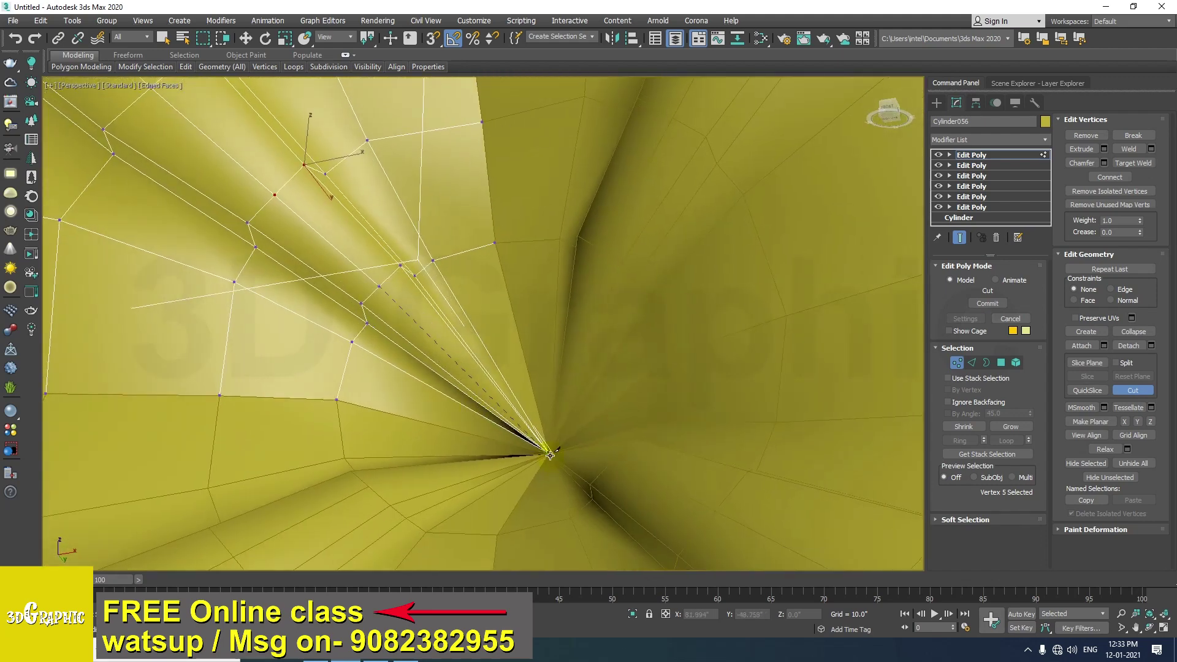
left_click(549, 453)
right_click(638, 492)
Select the new middle edge loop to inspect it, and nudge the cut's outermost vertex slightly
middle_click_drag(498, 366, 557, 428)
key("2")
double_click(484, 386)
middle_click_drag(441, 360, 403, 346)
scroll(414, 366, "down", 2)
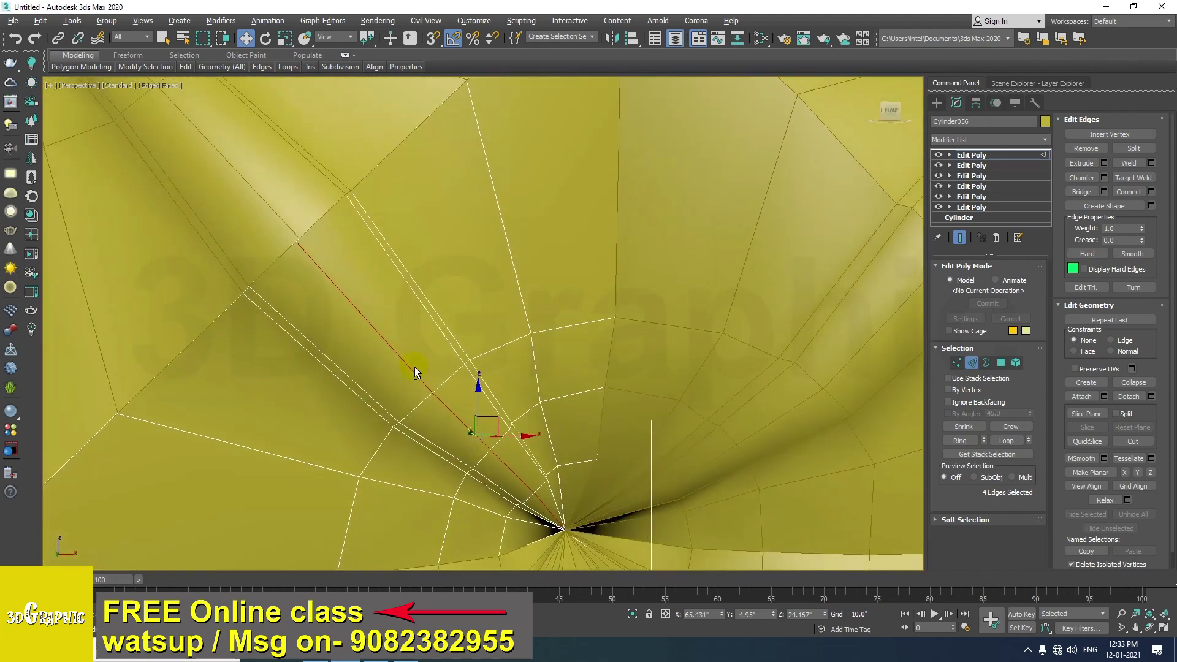
key("1")
left_click(303, 239)
left_click(320, 222)
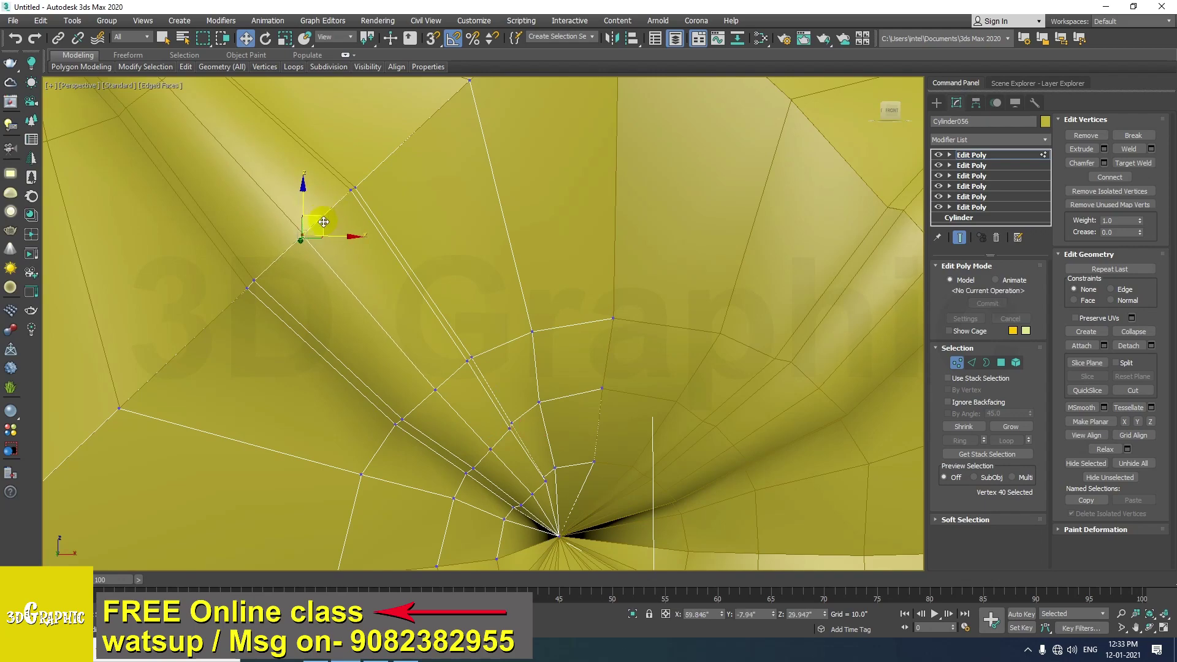
Select the middle cut's edges except the innermost one and chamfer them by about 0.231"
scroll(314, 270, "down", 1)
mouse_move(314, 263)
middle_mouse_down("alt")
mouse_move(354, 295)
mouse_move(302, 251)
middle_mouse_up("alt")
key("2")
double_click(394, 347)
middle_click_drag(394, 346, 375, 305)
scroll(302, 238, "down", 2)
middle_click_drag(374, 358, 394, 321, "alt")
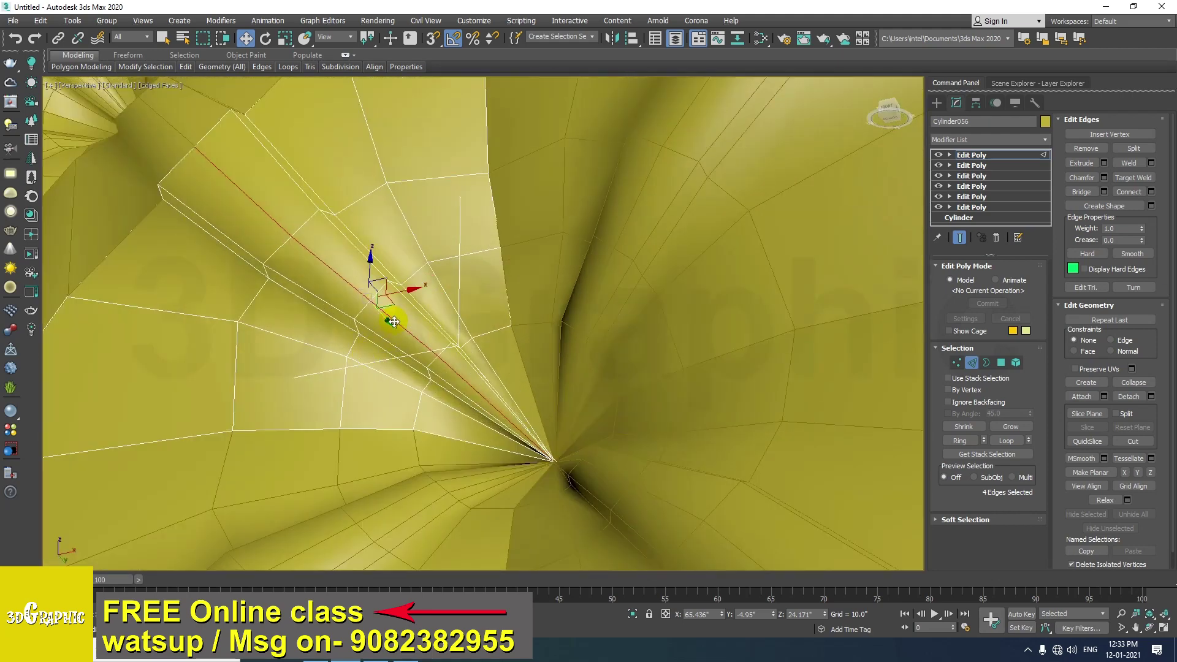
left_click(526, 389, "alt")
scroll(386, 347, "up", 3)
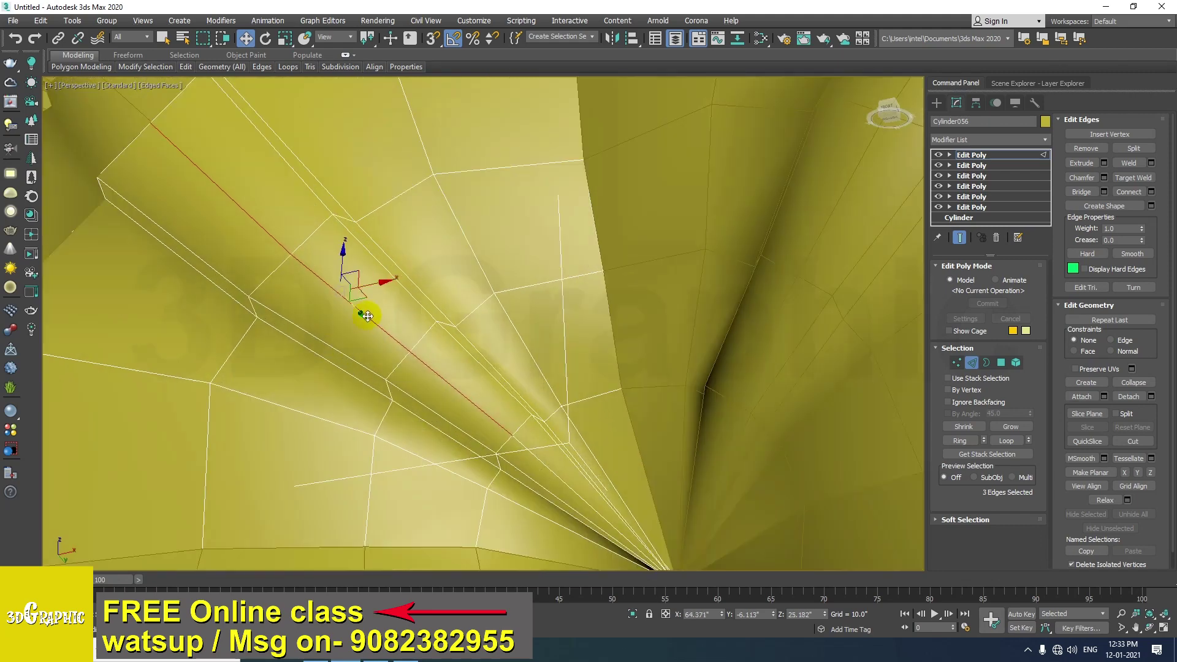
right_click(362, 315)
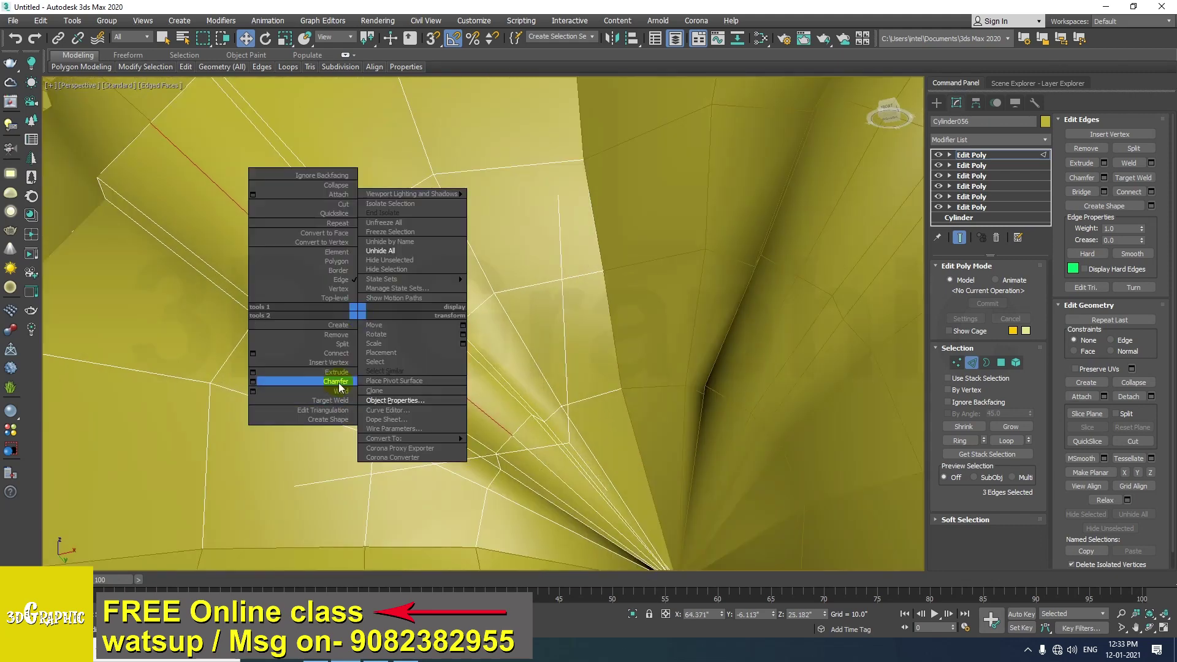
left_click(251, 380)
left_click_drag(494, 353, 495, 344)
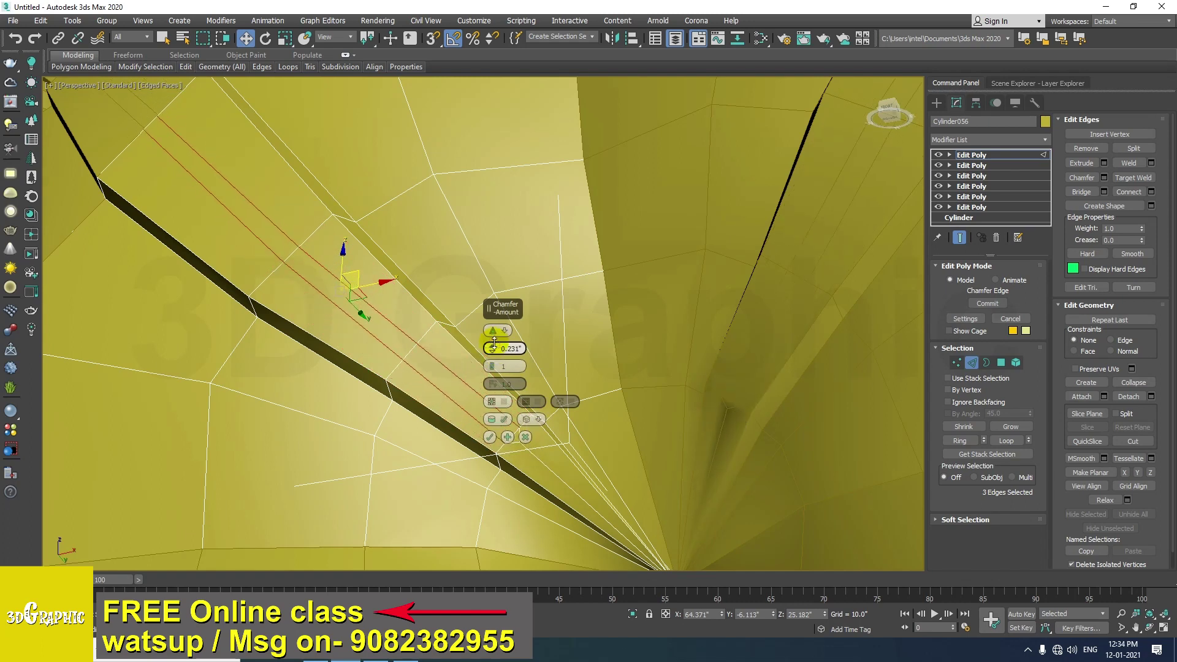
left_click(490, 437)
Cut two edges from the inner end corners of the chamfered strip to the dimple centre
middle_click_drag(499, 459, 435, 406, "alt")
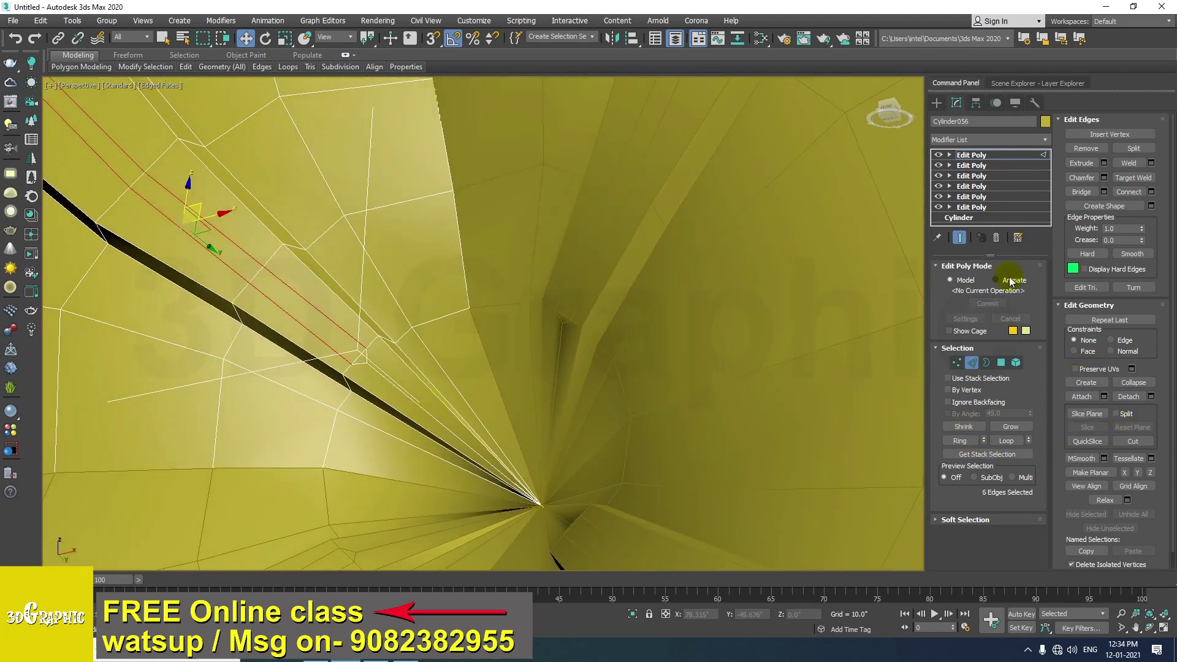
left_click(957, 363)
left_click(1133, 390)
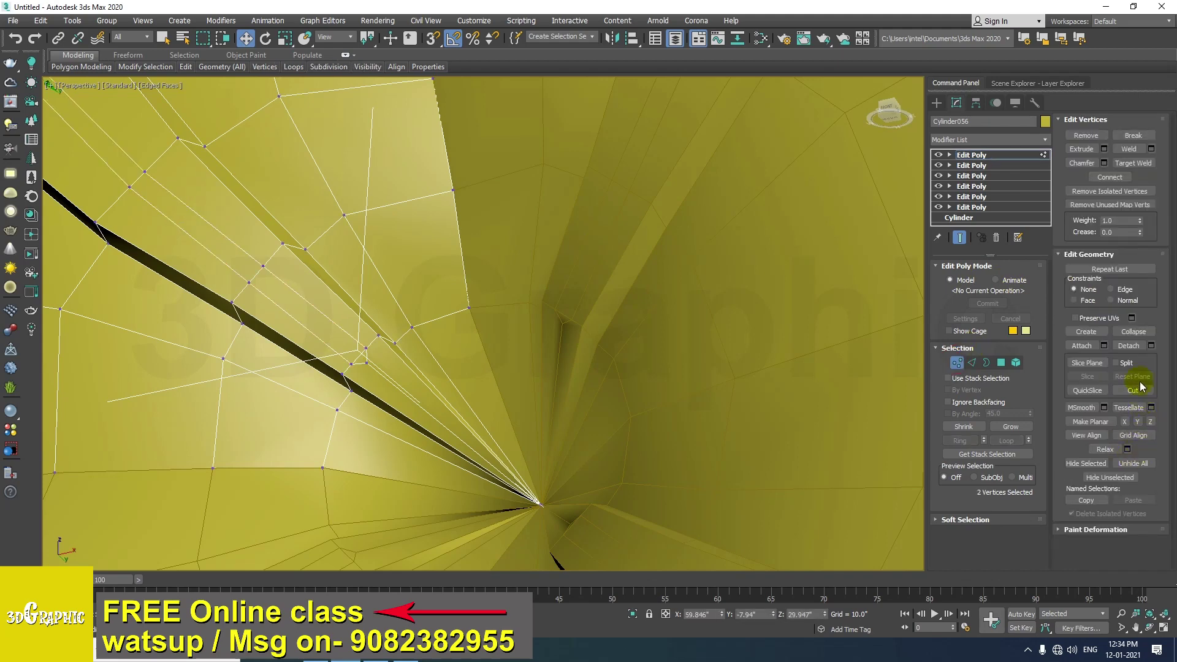
middle_click_drag(705, 429, 349, 362, "alt")
mouse_move(320, 304)
middle_mouse_down("alt")
mouse_move(346, 325)
mouse_move(326, 283)
middle_mouse_up("alt")
middle_click_drag(294, 242, 478, 338, "alt")
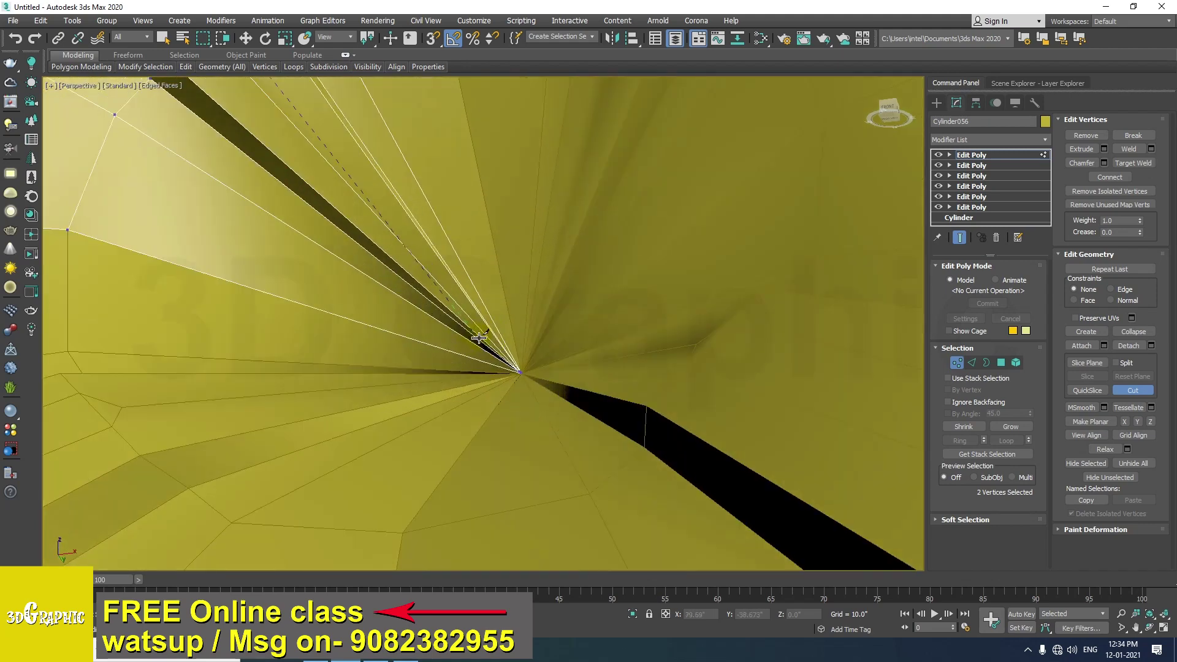
left_click(521, 371)
middle_click_drag(436, 247, 469, 346)
left_click(192, 114)
left_click(551, 457)
middle_click_drag(385, 264, 425, 358)
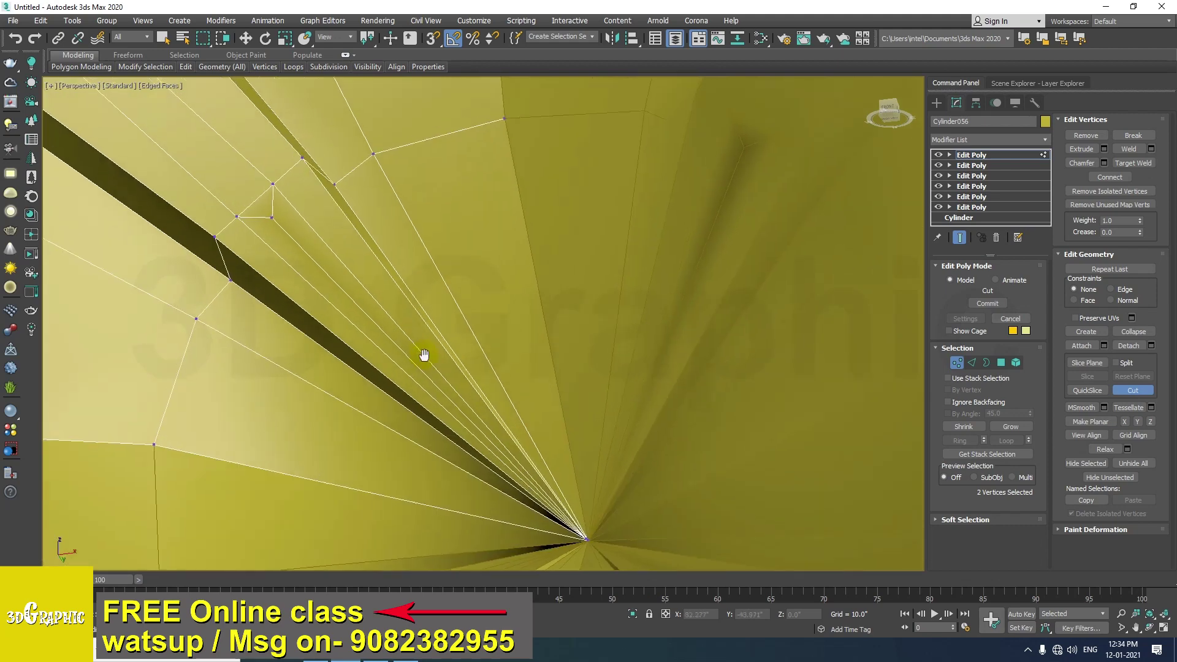
right_click(338, 311)
Remove the two leftover edges at the chamfer's small triangle on the innermost ring, and check the corner vertices
key("2")
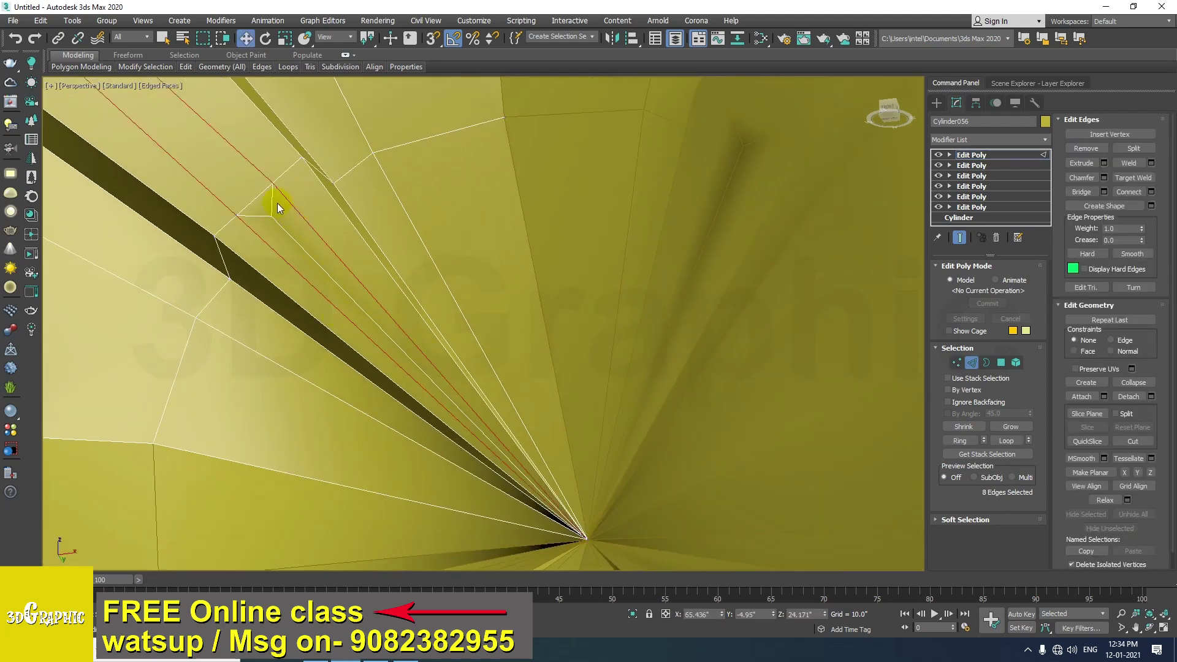
left_click(272, 203)
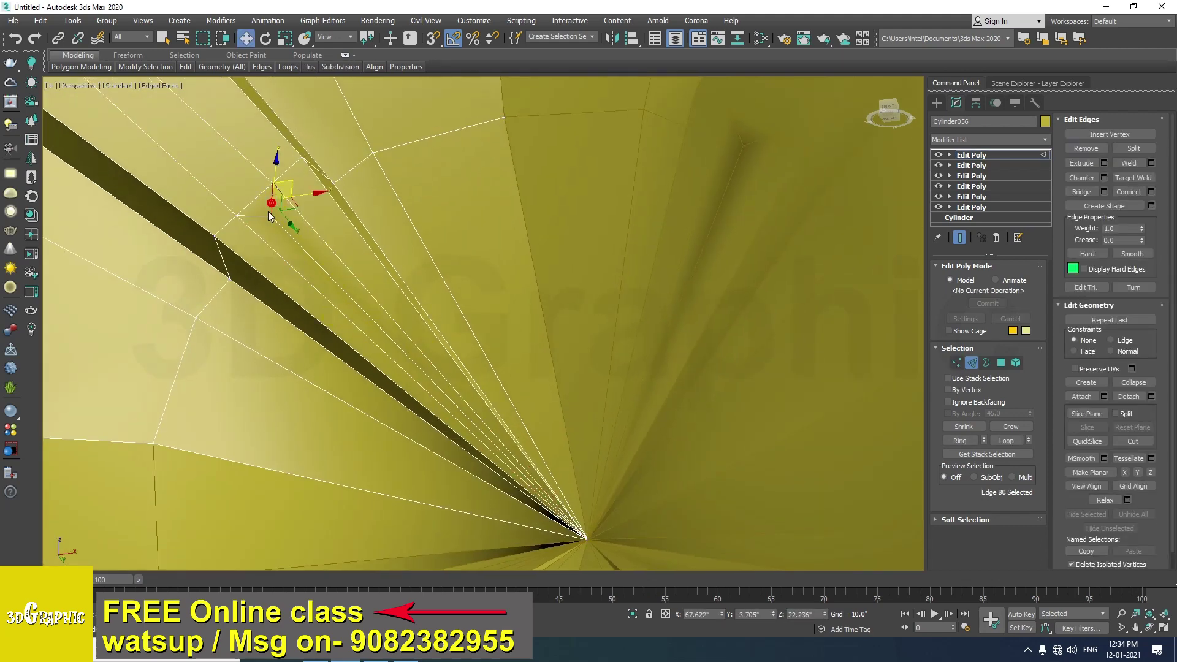
left_click(294, 238, "ctrl")
left_click(444, 370)
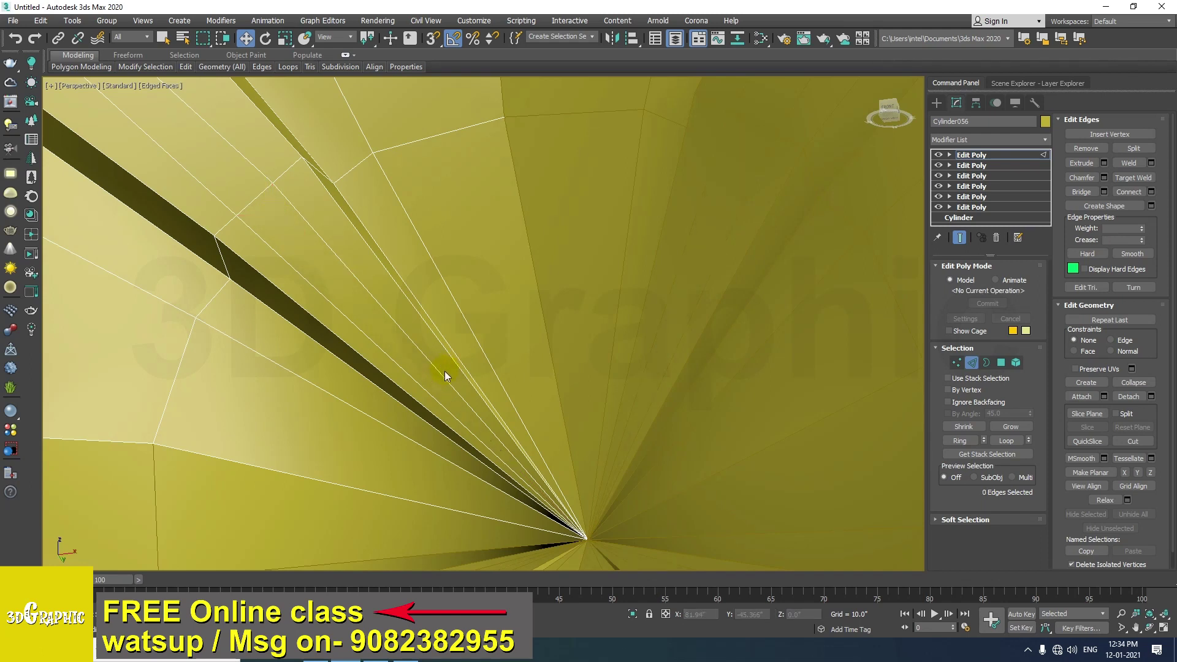
key("1")
left_click(532, 477)
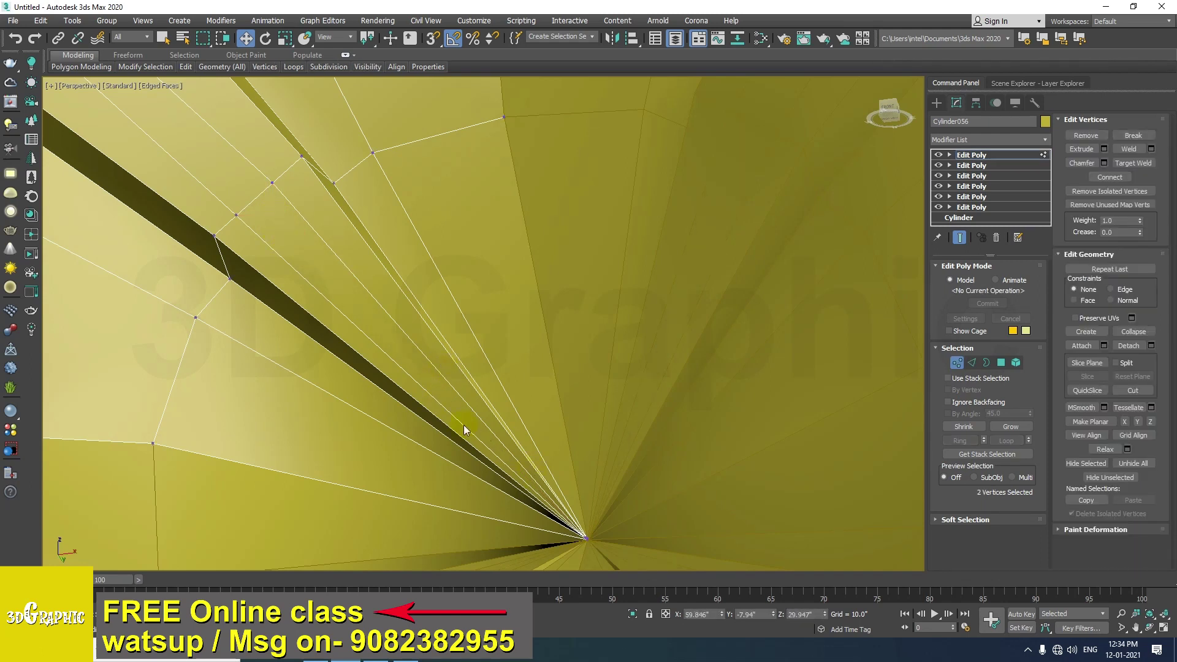
left_click(236, 215)
Select the three narrow polygons of the chamfered strip, leaving out the innermost one that reaches the dimple centre
scroll(307, 256, "down", 5)
middle_click_drag(306, 257, 407, 366)
key("4")
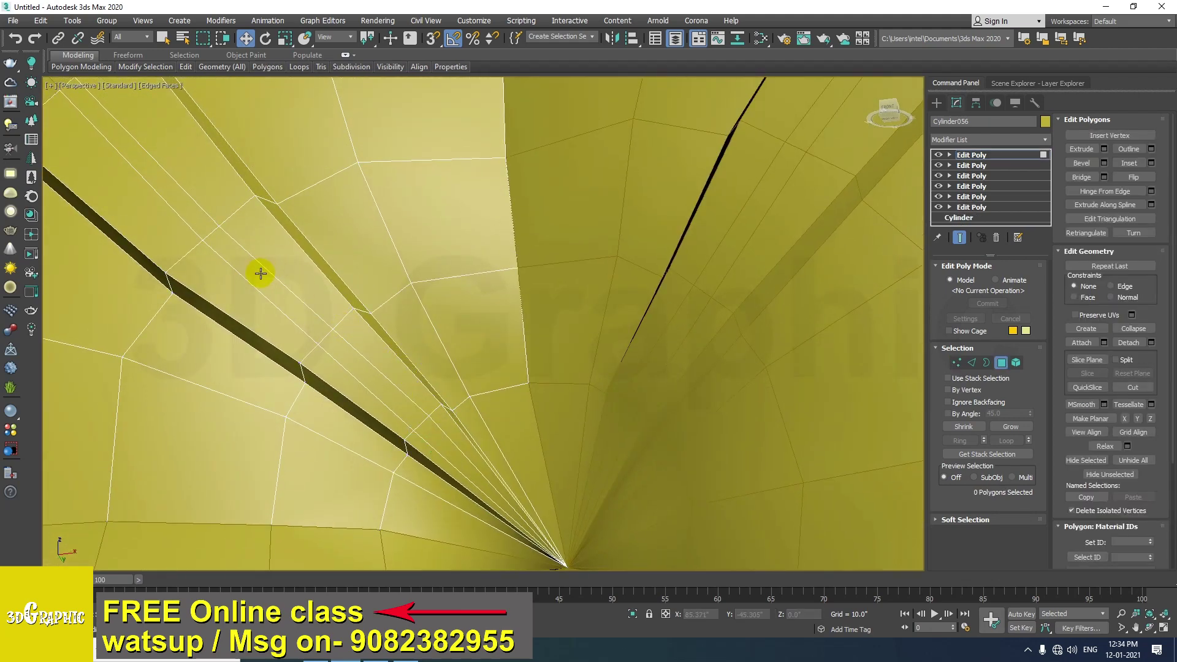
left_click(263, 266)
scroll(258, 271, "up", 1)
middle_click_drag(259, 271, 300, 278)
left_click(300, 279, "ctrl")
left_click(223, 215, "ctrl")
middle_click_drag(224, 214, 224, 149)
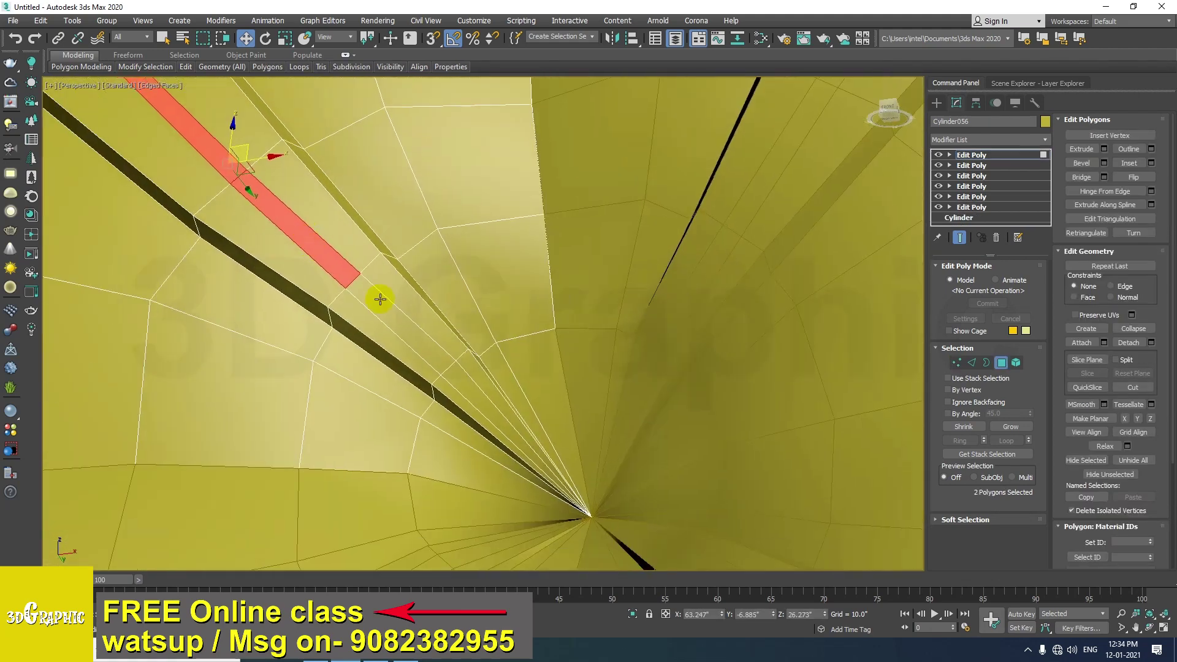
left_click(469, 391, "ctrl")
mouse_move(469, 391)
middle_mouse_down("alt")
mouse_move(460, 407)
mouse_move(475, 405)
mouse_move(412, 346)
mouse_move(459, 407)
middle_mouse_up("alt")
left_click(625, 421, "alt")
middle_click_drag(625, 422, 485, 400, "alt")
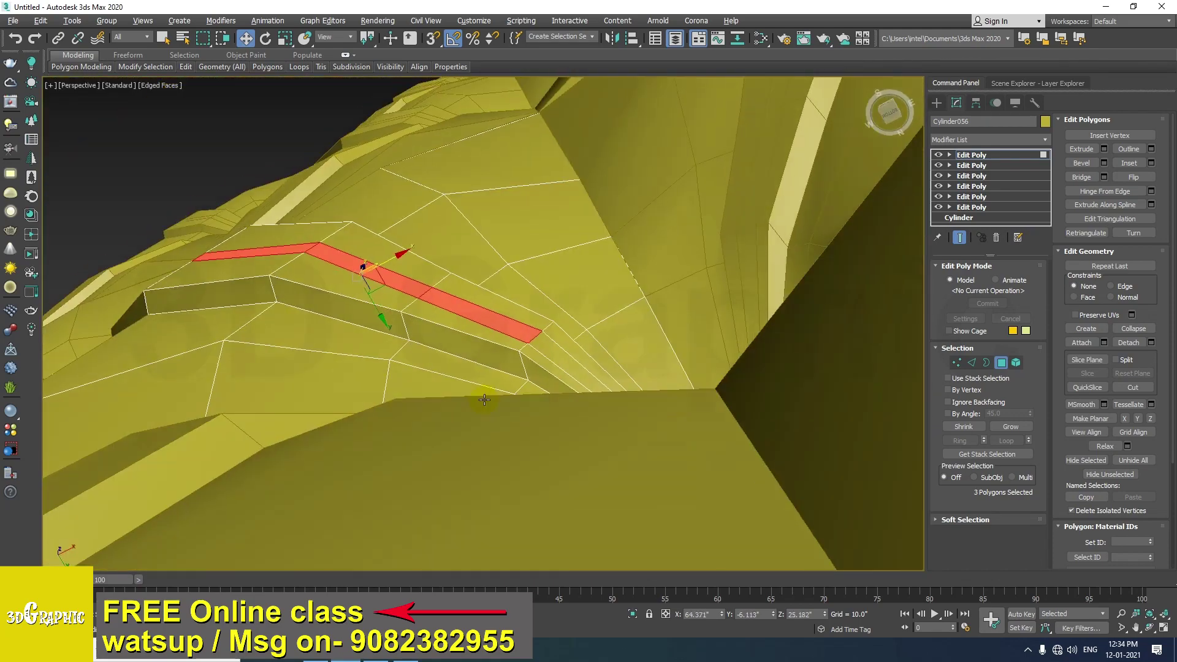
left_click(381, 326)
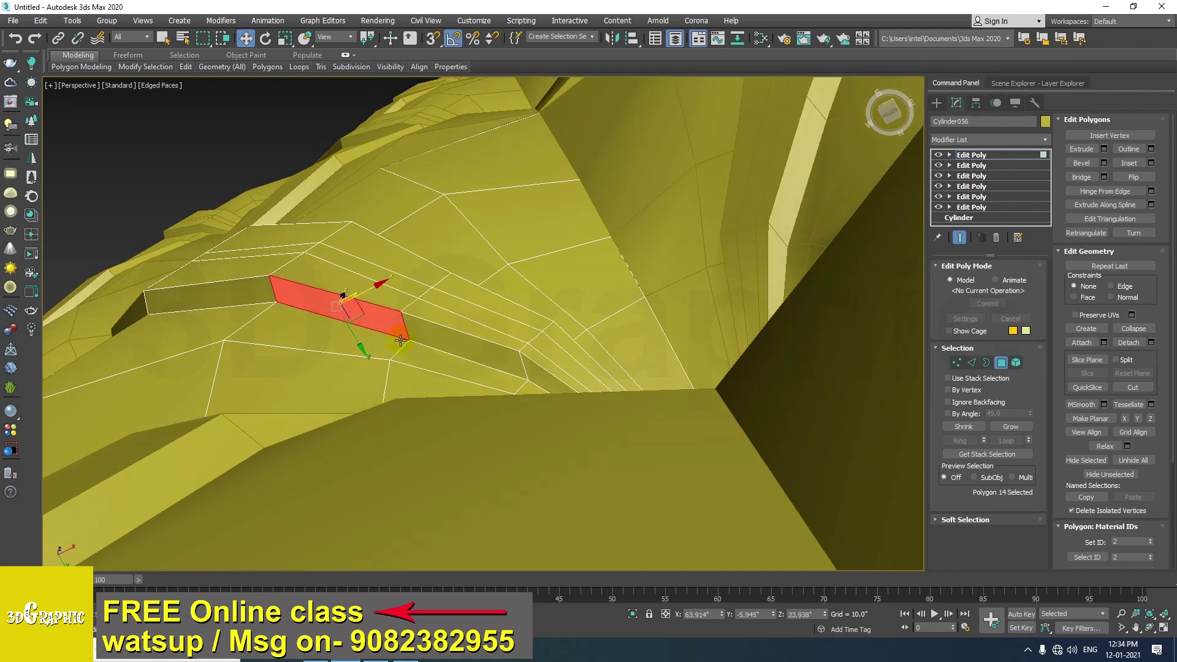
key("ctrl+z")
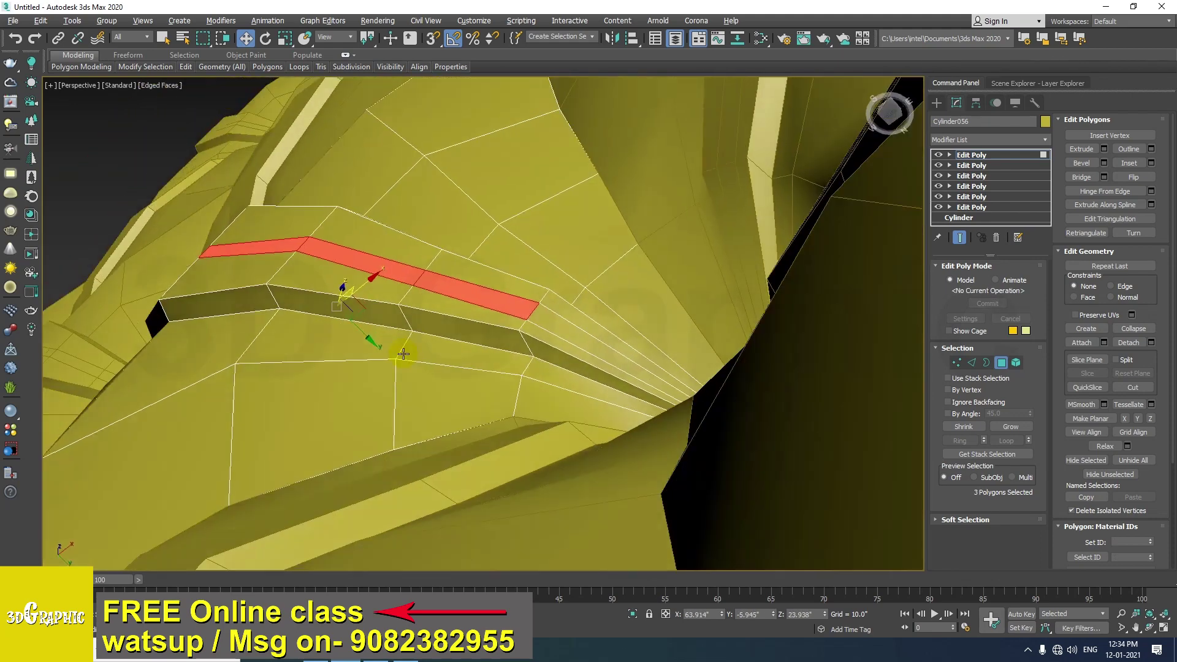
left_click_drag(365, 352, 367, 347)
middle_click_drag(367, 347, 408, 362, "alt")
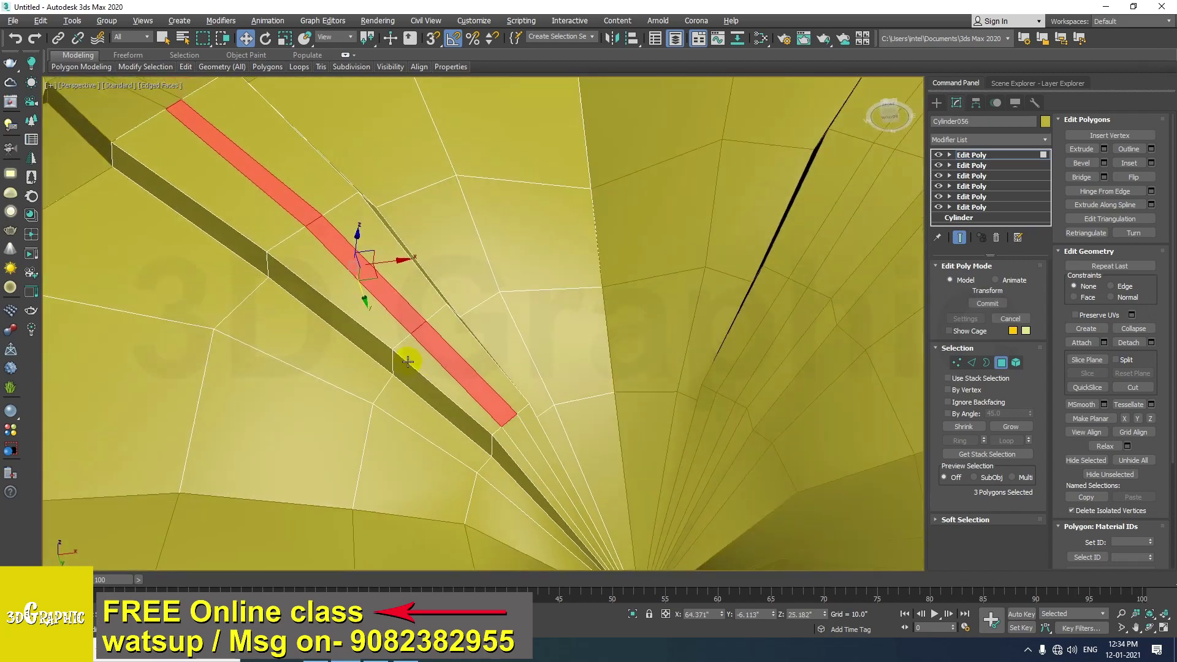
left_click(521, 438, "ctrl")
middle_click_drag(520, 436, 456, 387, "alt")
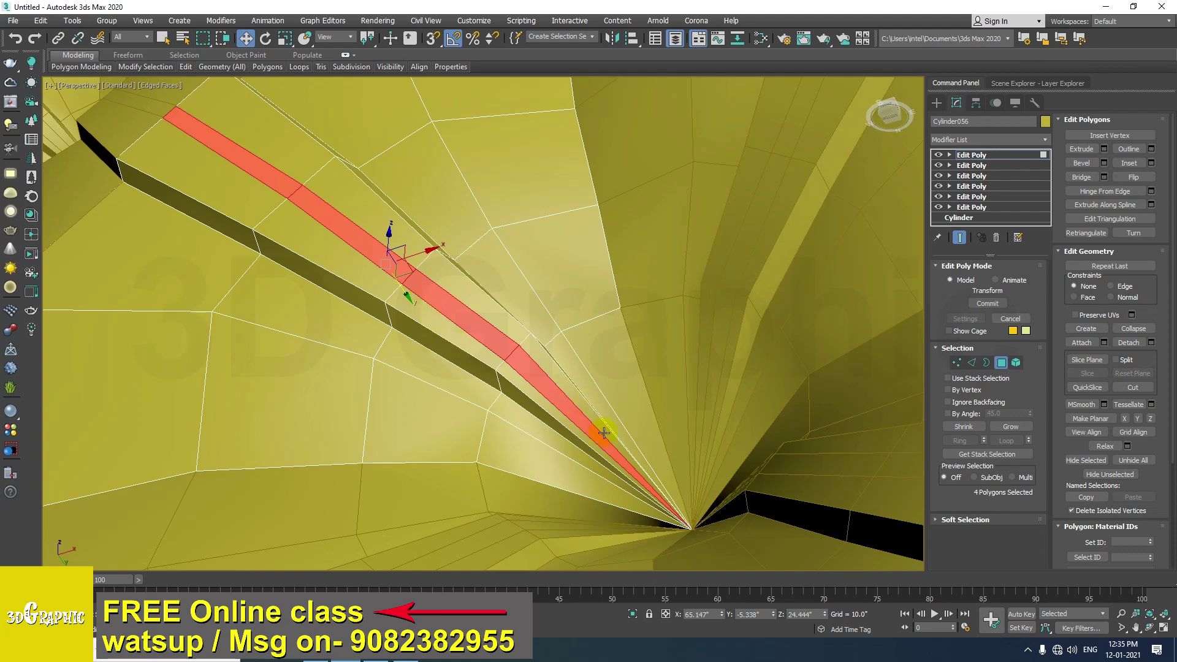
left_click_drag(639, 431, 546, 495, "alt")
Extrude the three strip polygons slightly inward to sink a narrow groove along the middle of the fold
mouse_move(389, 361)
middle_mouse_down()
mouse_move(418, 412)
mouse_move(378, 359)
middle_mouse_up()
scroll(377, 349, "up", 1)
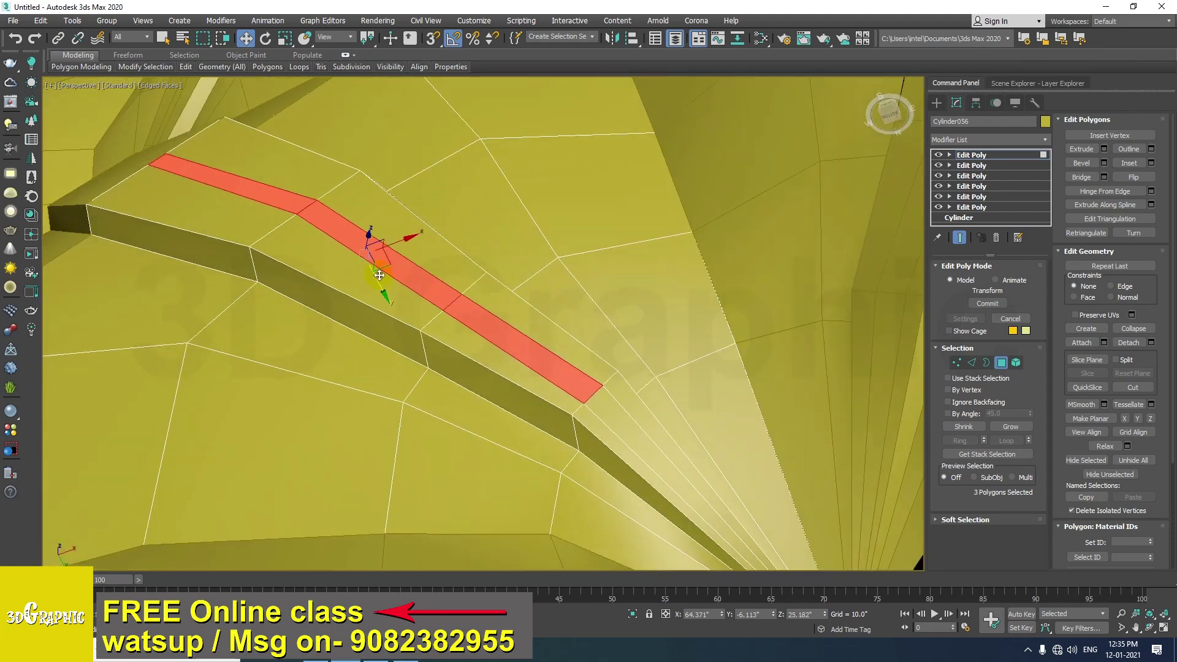
right_click(376, 257)
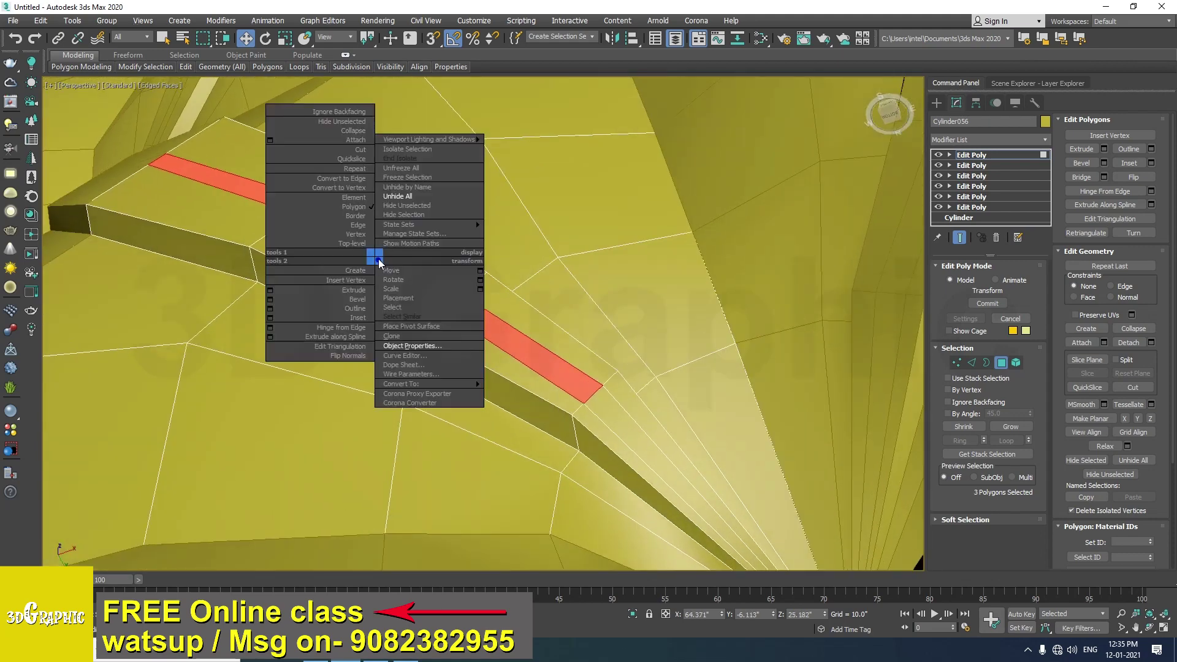
left_click(283, 293)
left_click_drag(493, 350, 490, 350)
middle_click_drag(343, 248, 304, 277, "alt")
left_click(490, 366)
middle_click_drag(492, 367, 565, 391, "alt")
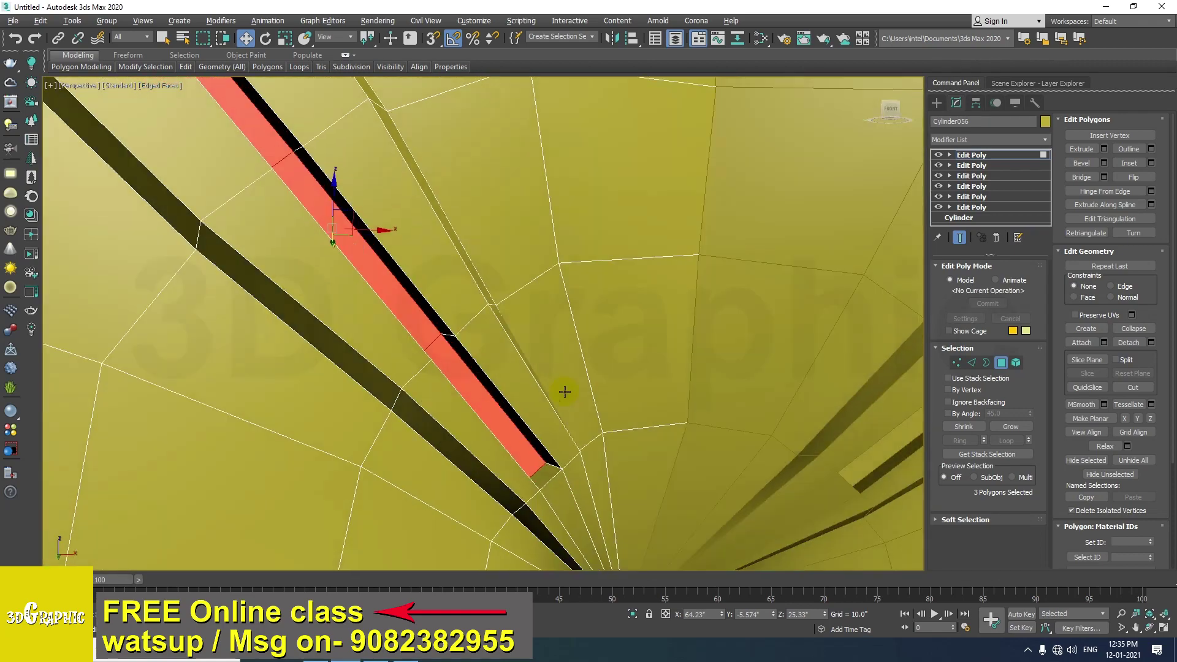
Collapse the two short edges at the groove's inner end, nearest the dimple centre
scroll(565, 392, "up", 2)
key("2")
left_click(547, 481)
mouse_move(548, 481)
middle_mouse_down("alt")
mouse_move(527, 510)
mouse_move(535, 492)
middle_mouse_up("alt")
left_click(523, 503, "ctrl")
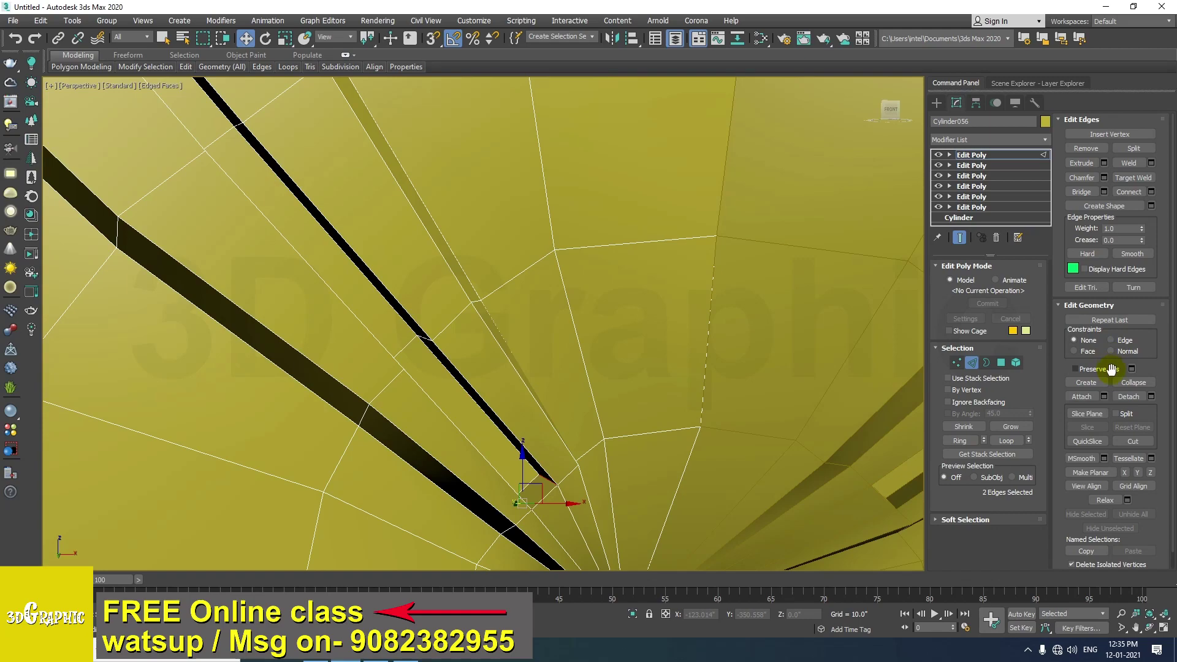
left_click(1111, 387)
Select the small polygon that caps the groove's outer end at the tuft's border
middle_click_drag(650, 392, 399, 253, "alt")
key("4")
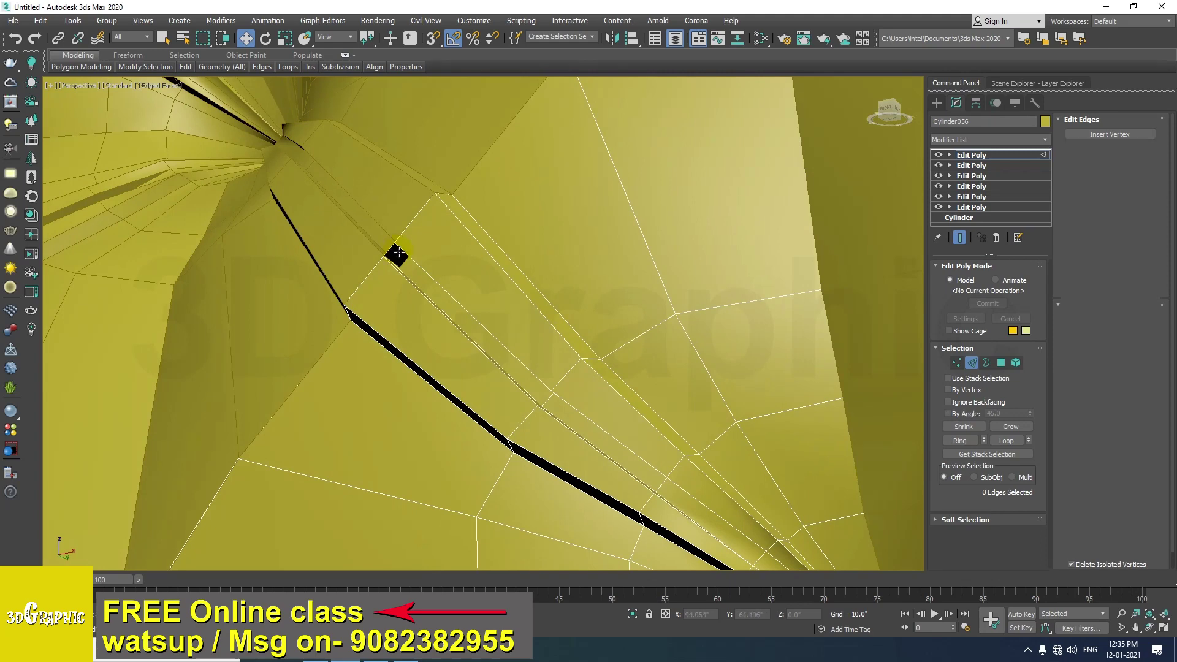
left_click(399, 253)
middle_click_drag(395, 253, 500, 320, "alt")
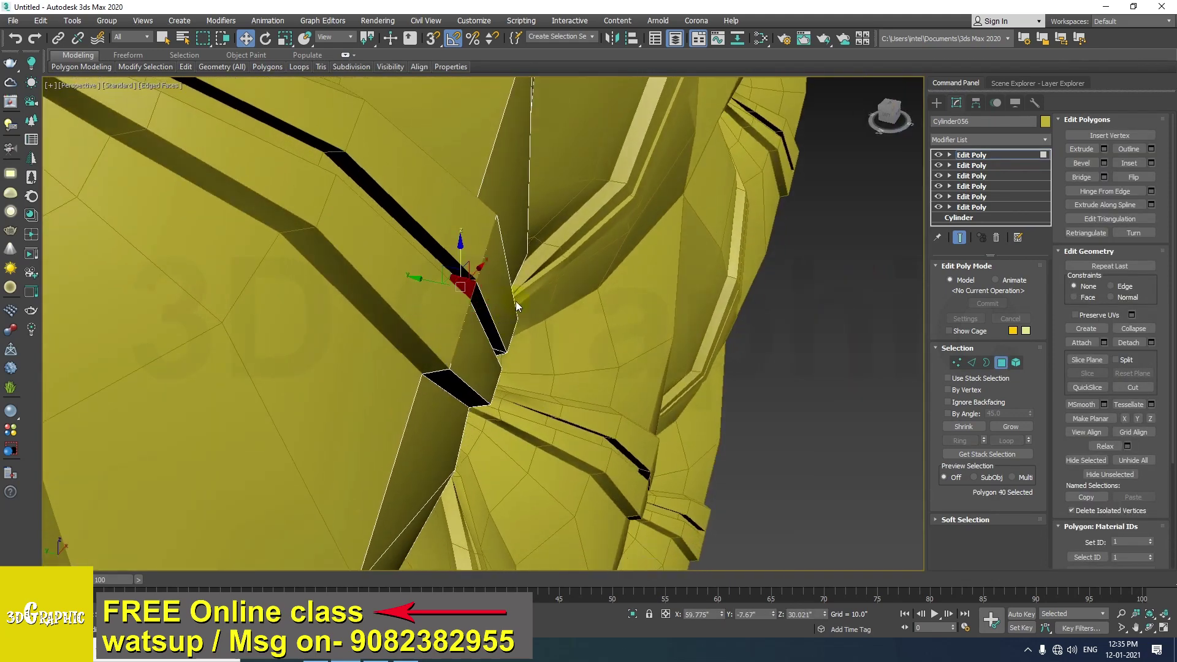
left_click(517, 301)
Move the short edge at the groove's outer end to line up with the neighbouring tuft along the shared border
middle_click_drag(517, 304, 326, 242, "alt")
key("2")
left_click(330, 242)
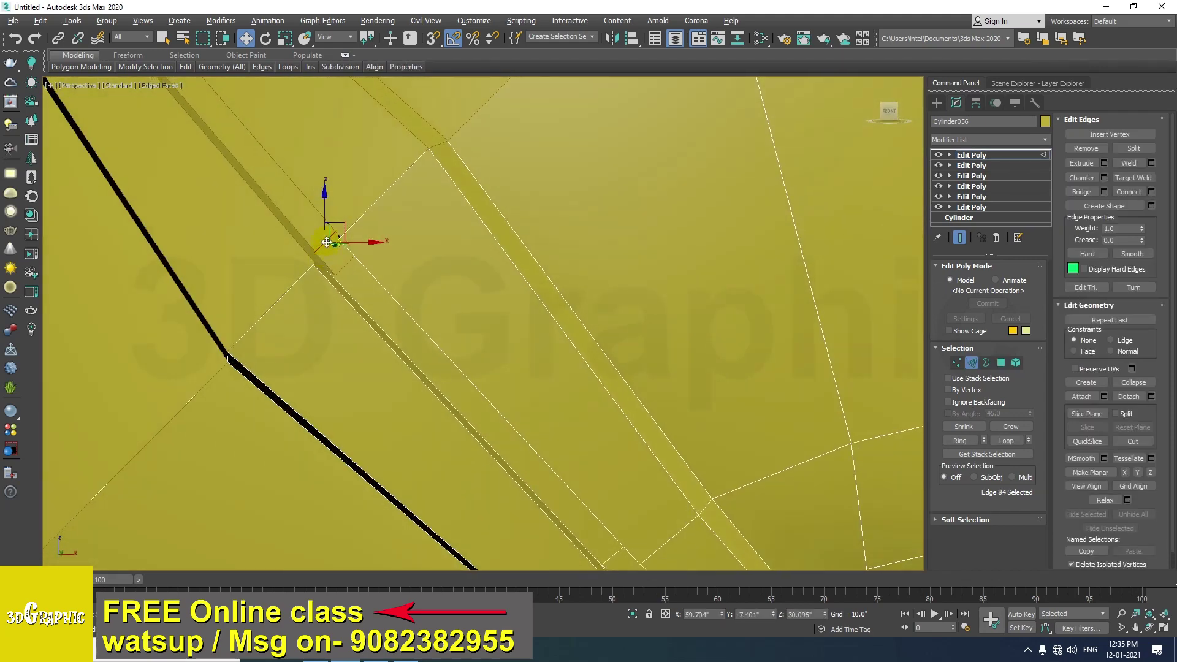
left_click_drag(347, 232, 328, 249)
middle_click_drag(328, 250, 391, 250, "alt")
left_click_drag(381, 247, 384, 247)
mouse_move(384, 260)
middle_mouse_down("alt")
mouse_move(381, 274)
mouse_move(363, 239)
mouse_move(355, 250)
mouse_move(412, 277)
middle_mouse_up("alt")
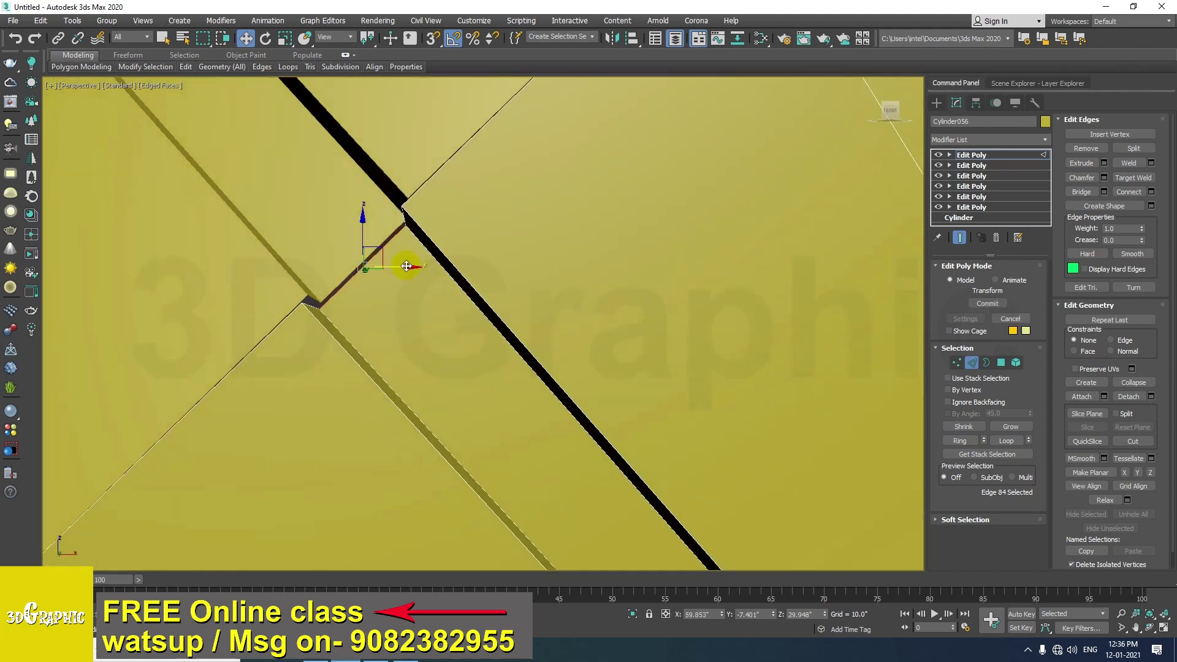
left_click_drag(384, 252, 384, 248)
middle_click_drag(376, 255, 422, 260, "alt")
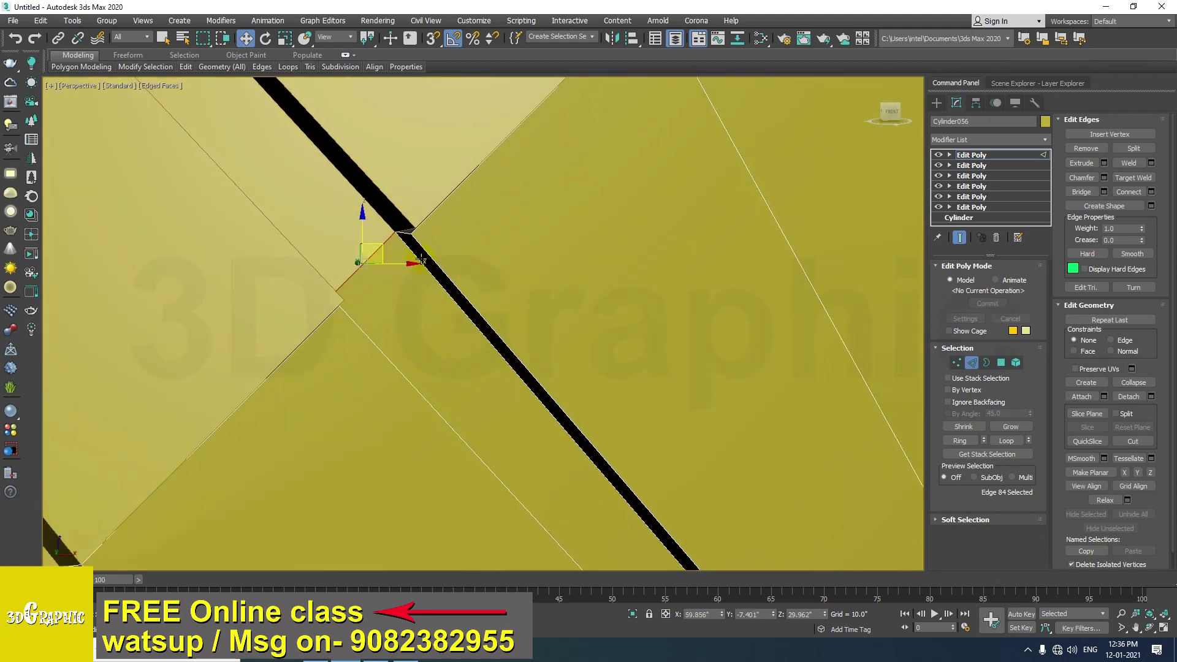
Nudge the corner vertex at the groove's outer end slightly up and outward to close the gap with the adjoining tuft
key("1")
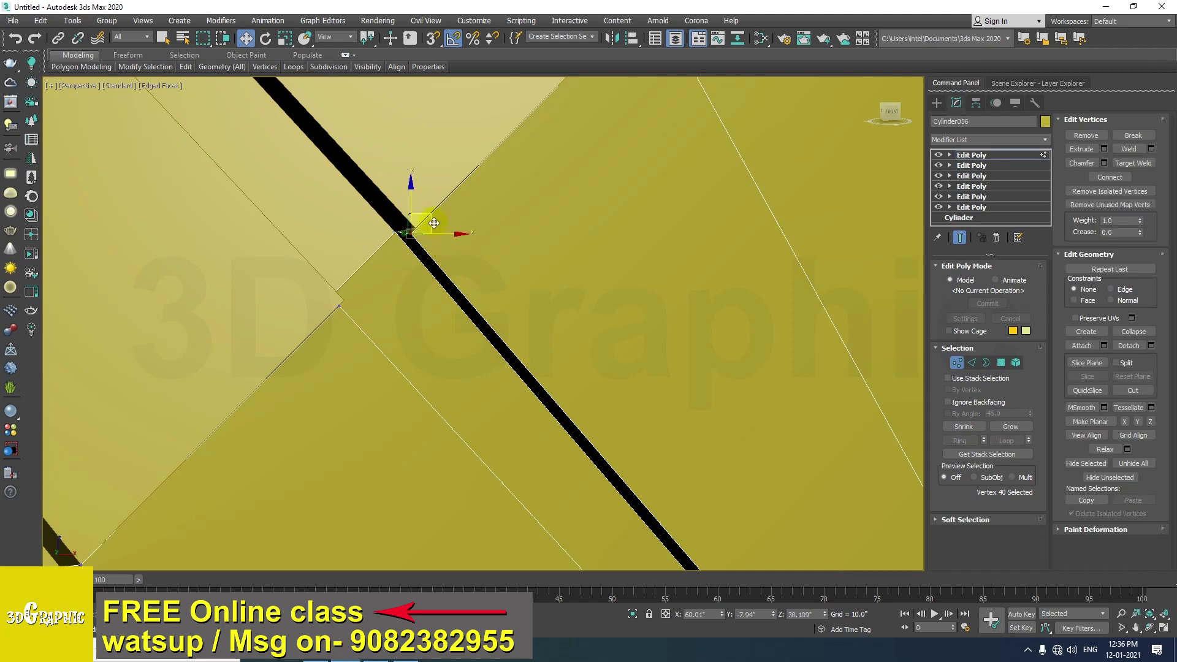
left_click_drag(434, 217, 440, 212)
middle_click_drag(405, 233, 414, 262, "alt")
scroll(414, 261, "down", 6)
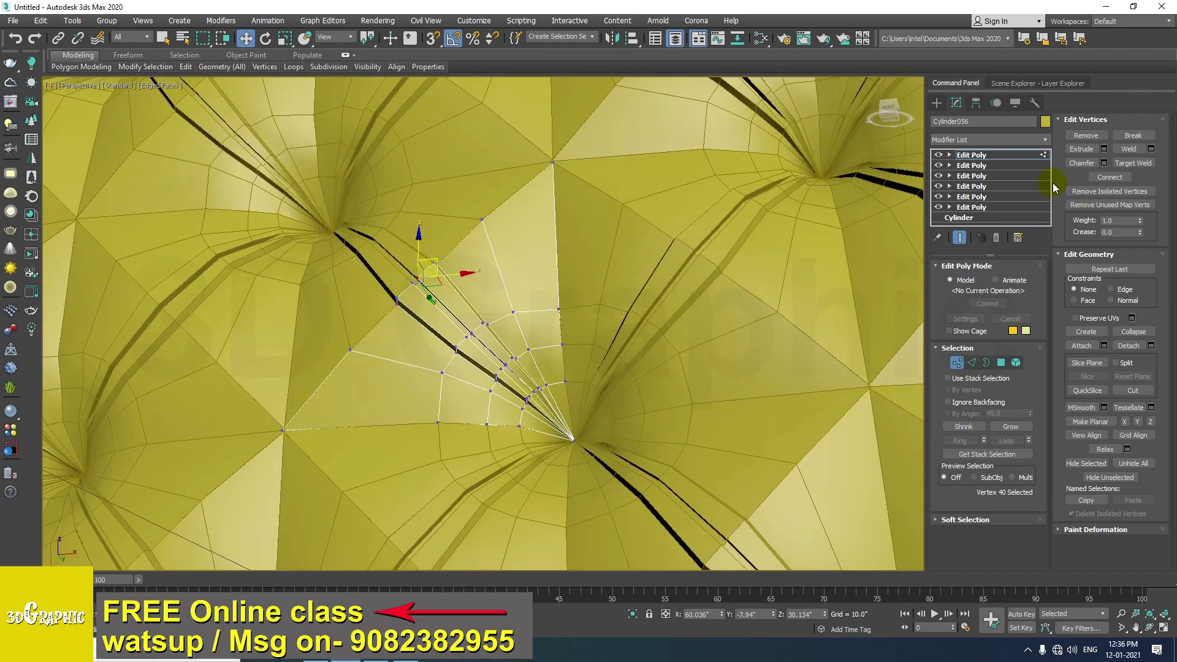
Leave vertex editing and add a TurboSmooth modifier to the tuft
left_click(1001, 152)
left_click(995, 138)
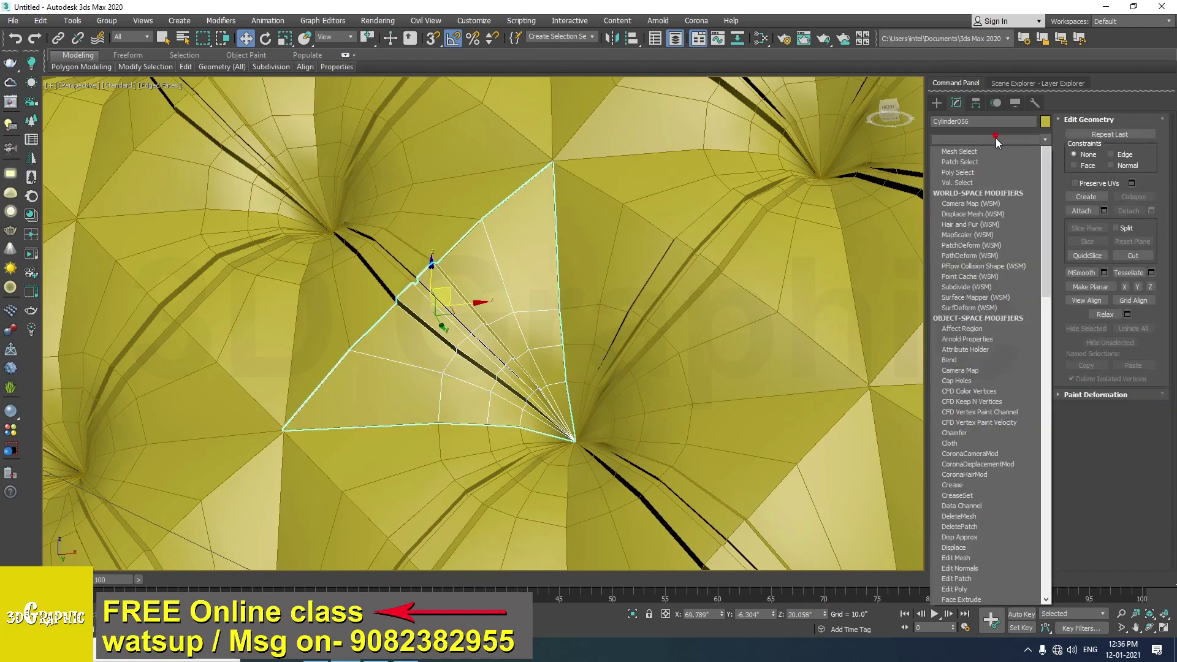
type("tu")
key("Return")
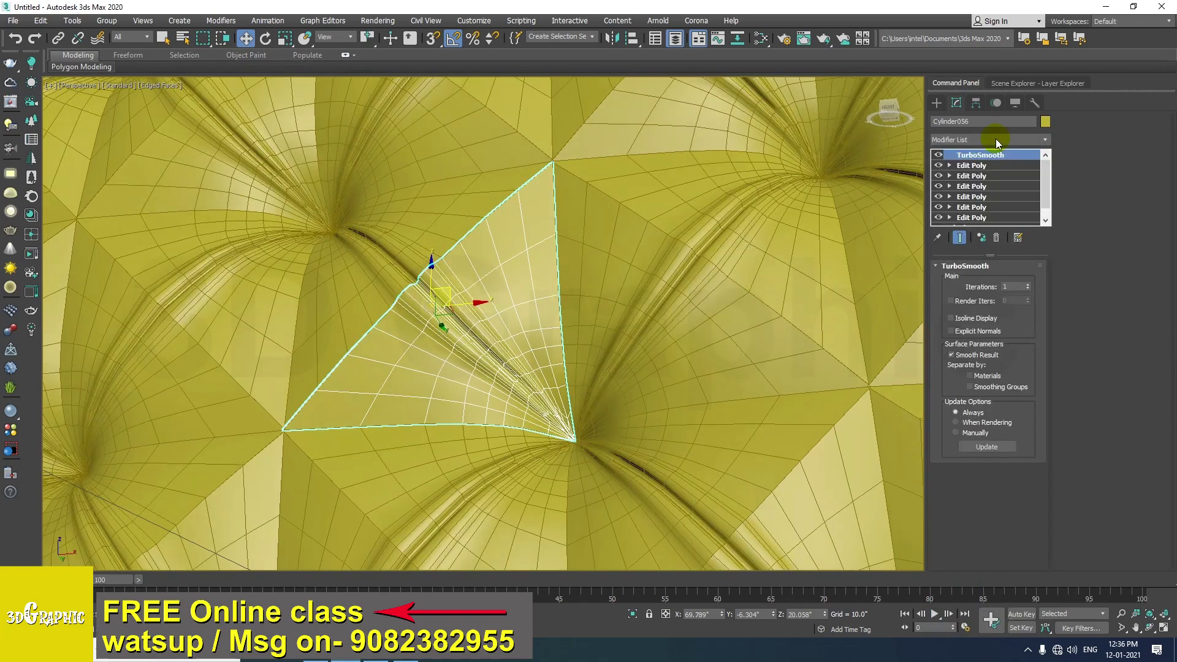
Deselect the tuft and turn off the edged-faces display in the perspective view
scroll(506, 314, "down", 2)
scroll(506, 314, "down", 5)
left_click(848, 376)
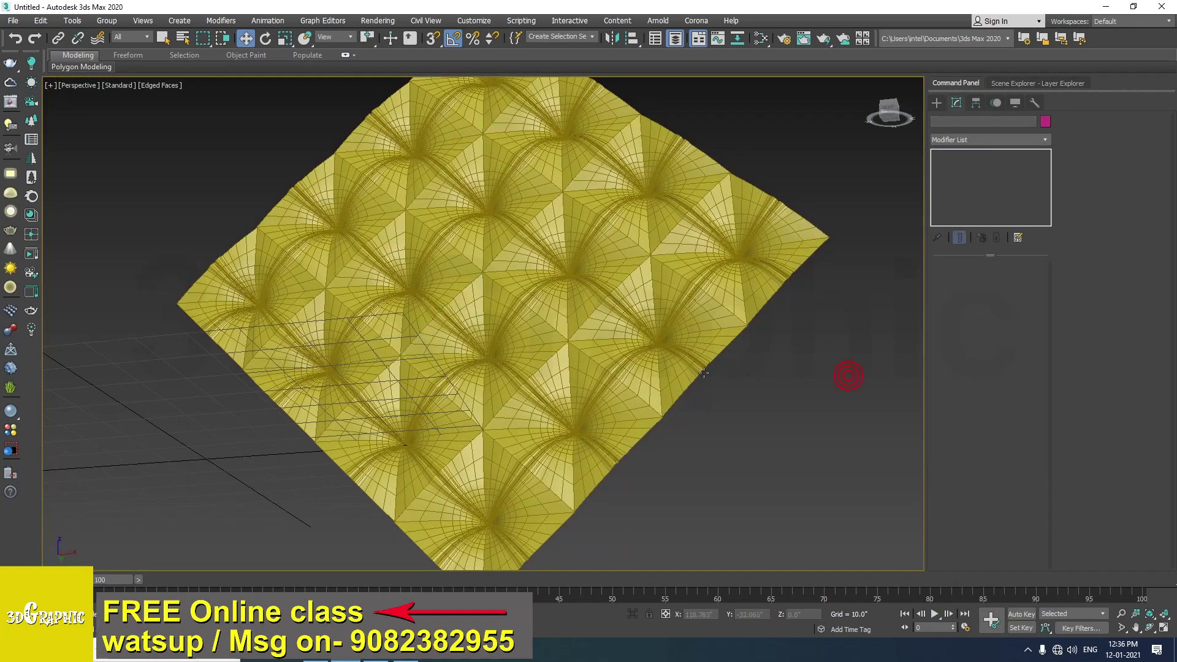
key("F4")
Examine the smoothed folds, grooves and seams across the tufted panel, both close up and as a whole
mouse_move(479, 366)
middle_mouse_down("alt")
mouse_move(457, 339)
mouse_move(477, 348)
middle_mouse_up("alt")
scroll(471, 337, "down", 2)
scroll(477, 347, "up", 4)
scroll(478, 347, "up", 6)
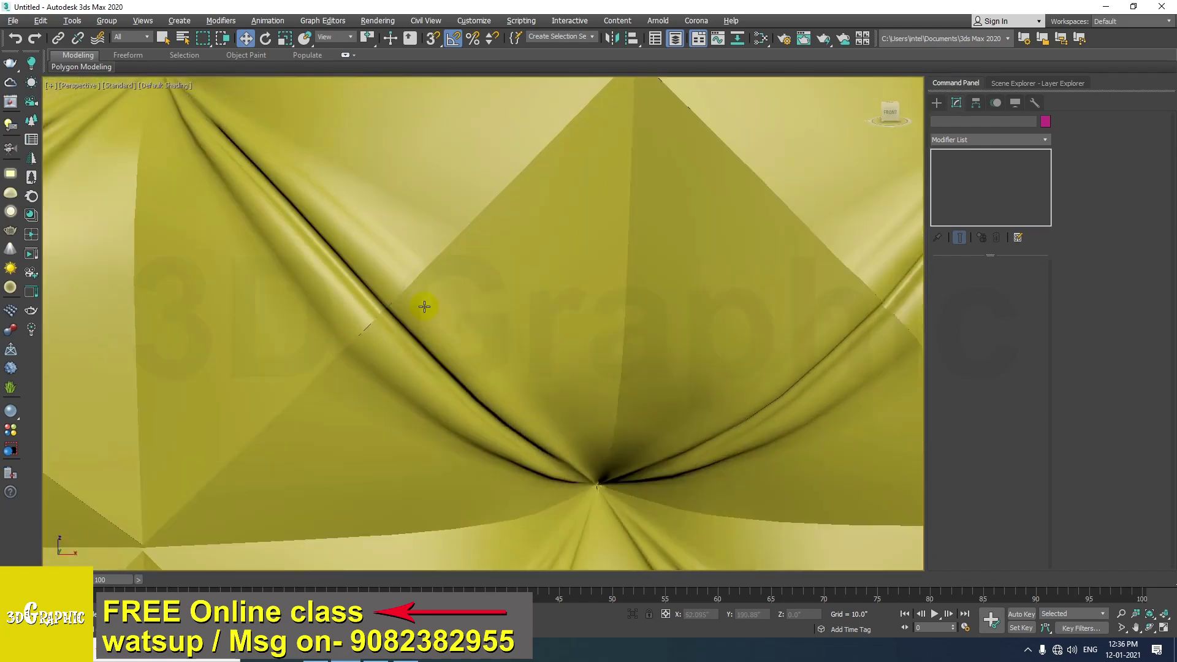
scroll(392, 289, "down", 8)
scroll(388, 270, "up", 8)
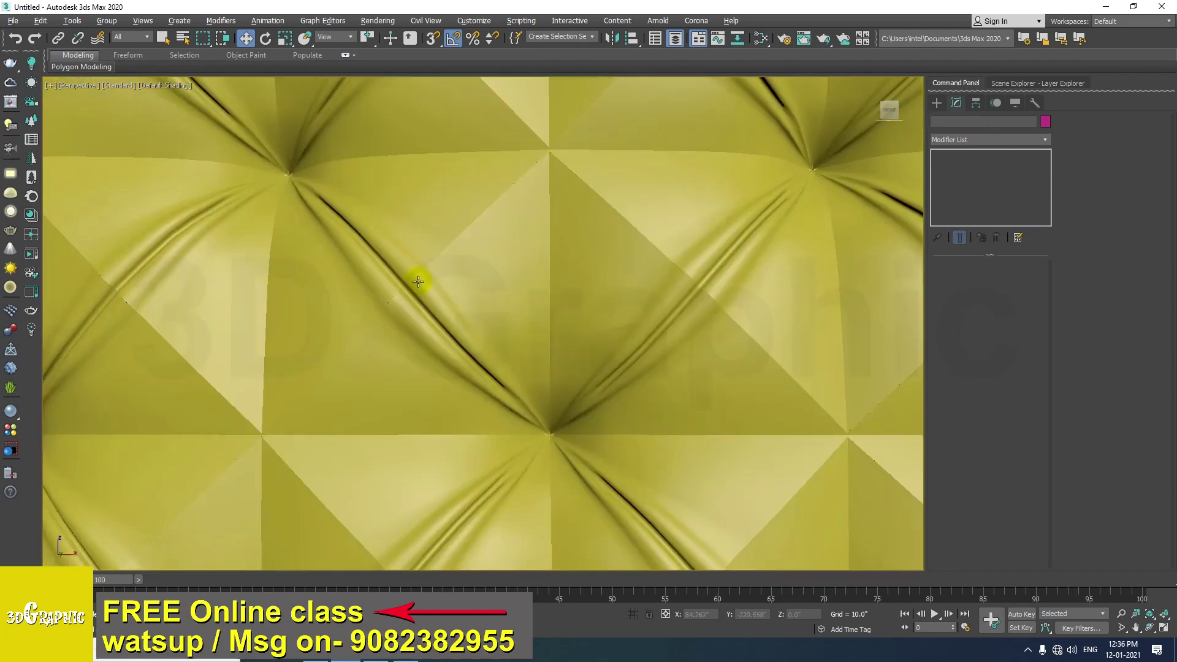
scroll(418, 282, "down", 6)
mouse_move(428, 281)
middle_mouse_down("alt")
mouse_move(427, 253)
mouse_move(434, 289)
middle_mouse_up("alt")
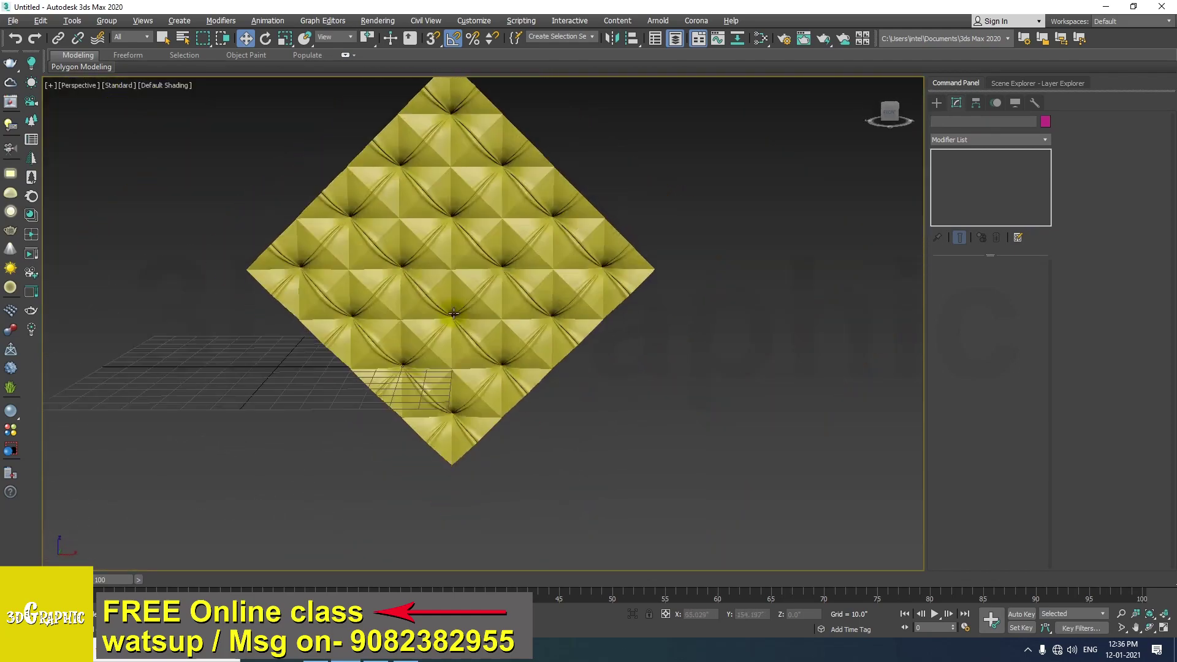
scroll(454, 294, "up", 6)
scroll(517, 268, "up", 8)
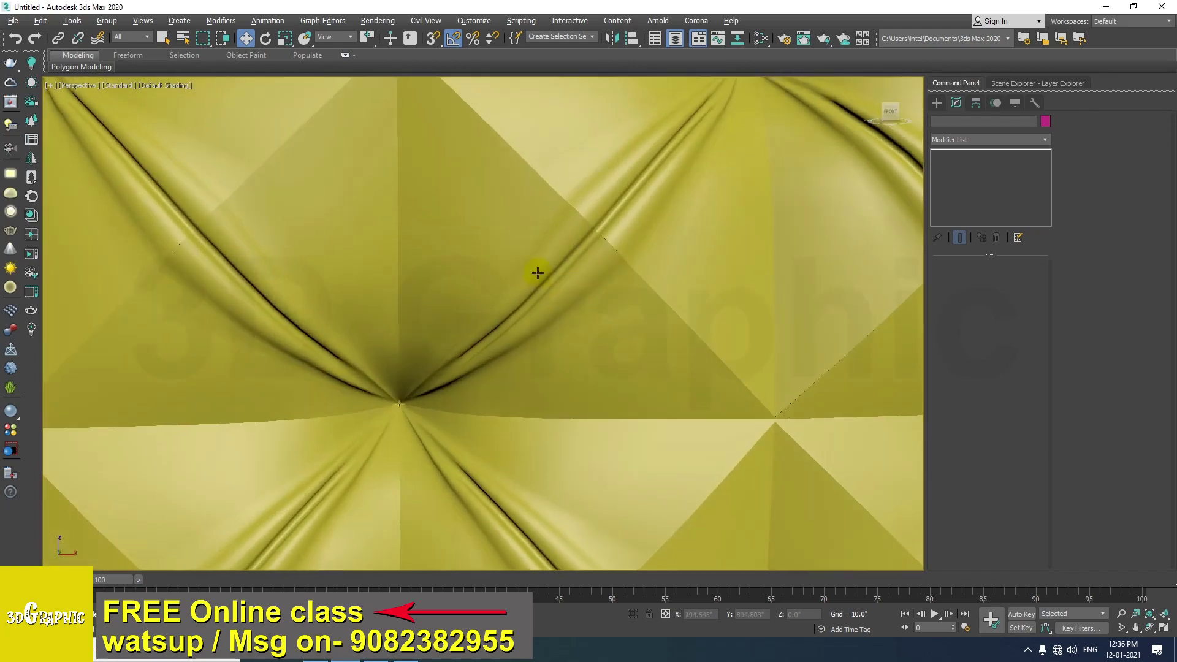
middle_click_drag(537, 273, 453, 306, "alt")
scroll(525, 289, "down", 6)
middle_click_drag(445, 386, 463, 412, "alt")
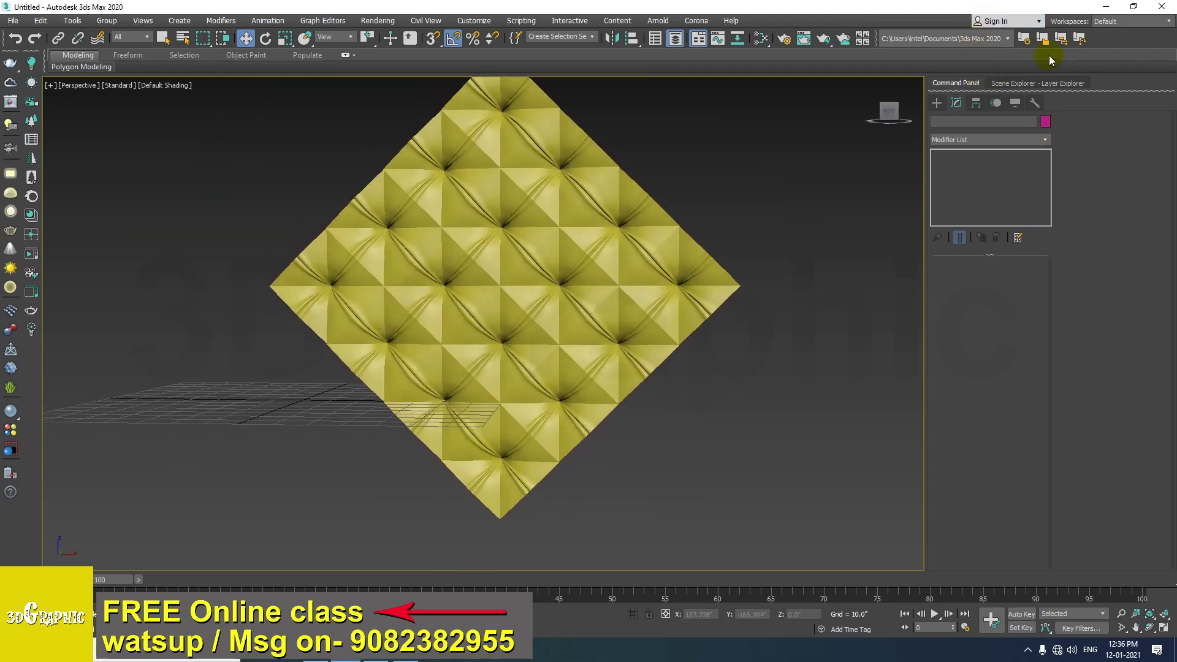
Show the reff layer and compare the tufted panel's folds with the reference sofa image
left_click(1017, 84)
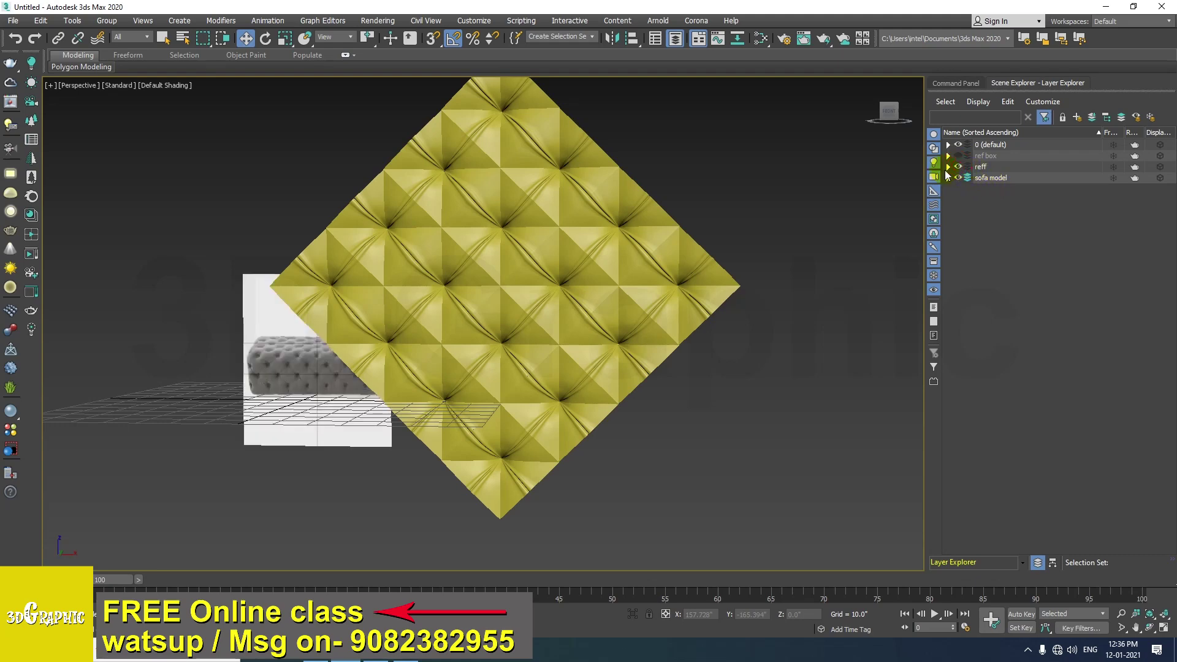
scroll(347, 420, "up", 10)
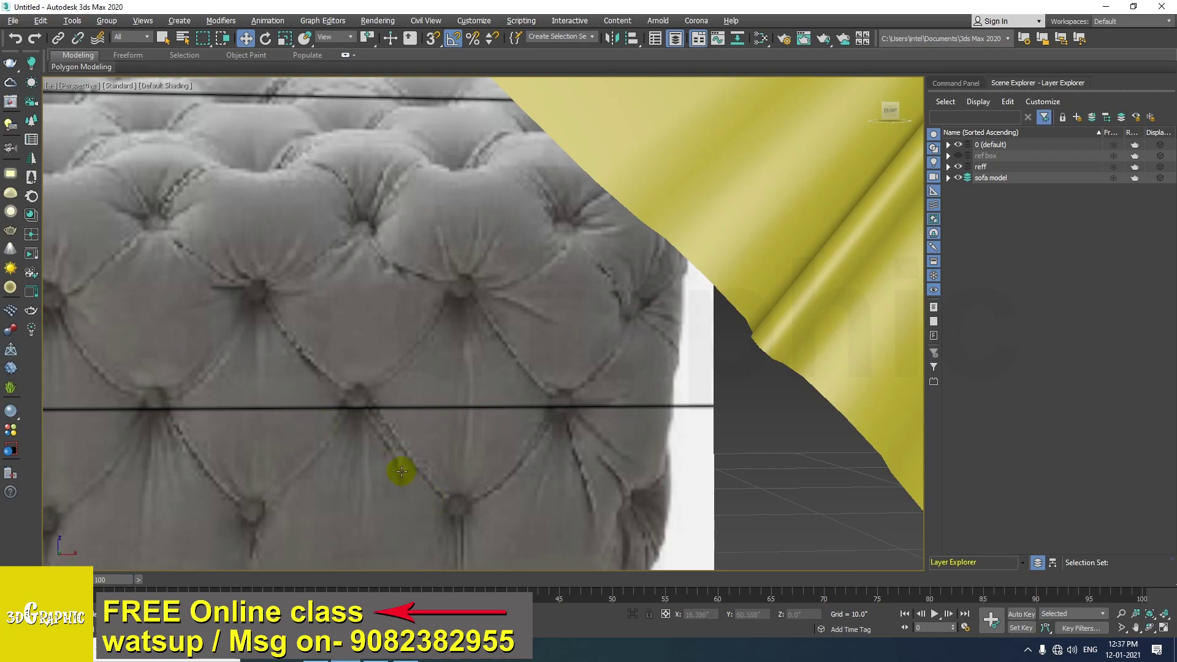
scroll(641, 339, "down", 10)
scroll(557, 355, "up", 12)
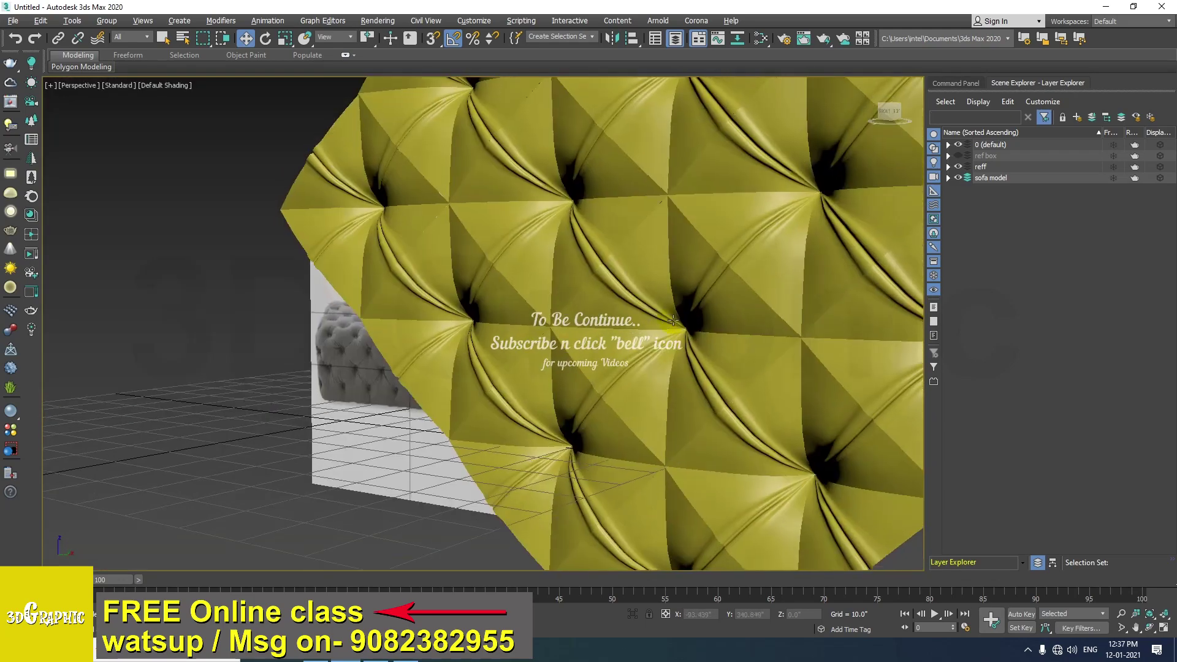
scroll(621, 251, "down", 3)
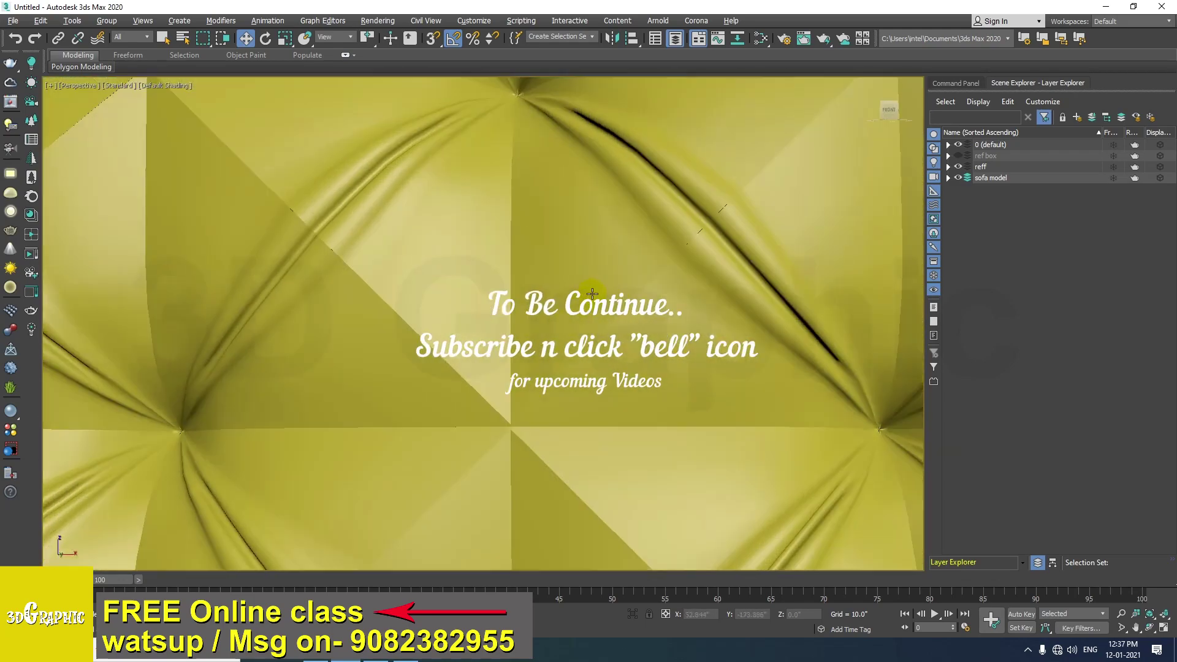
scroll(592, 293, "up", 1)
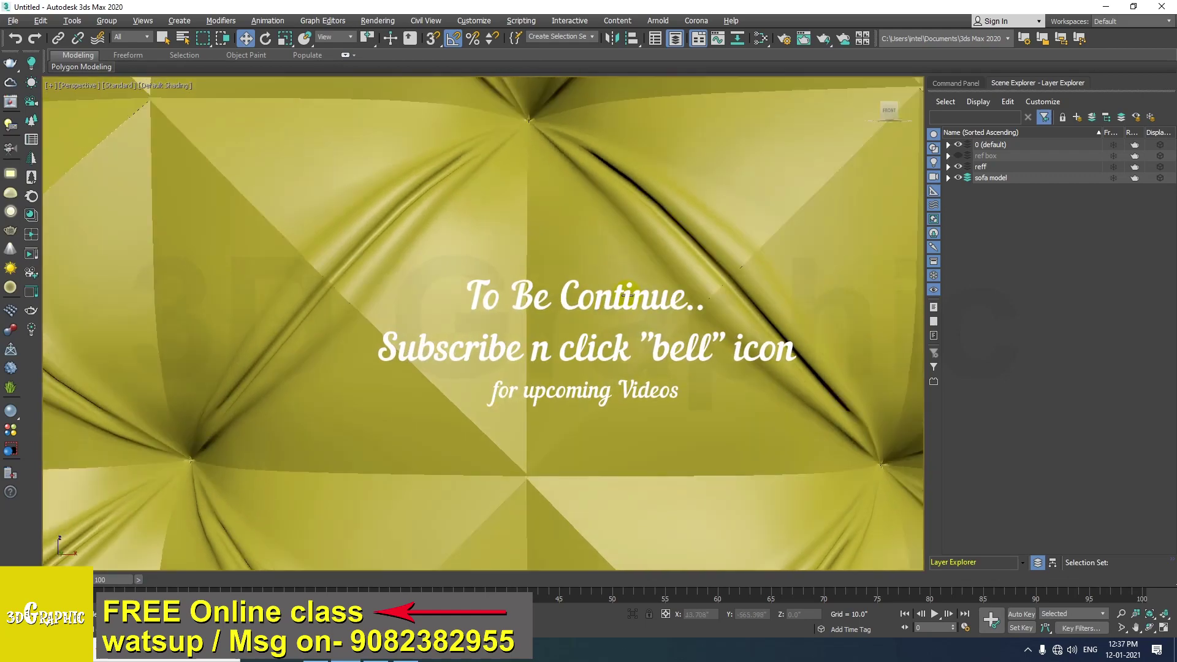
scroll(627, 290, "down", 10)
scroll(711, 321, "up", 12)
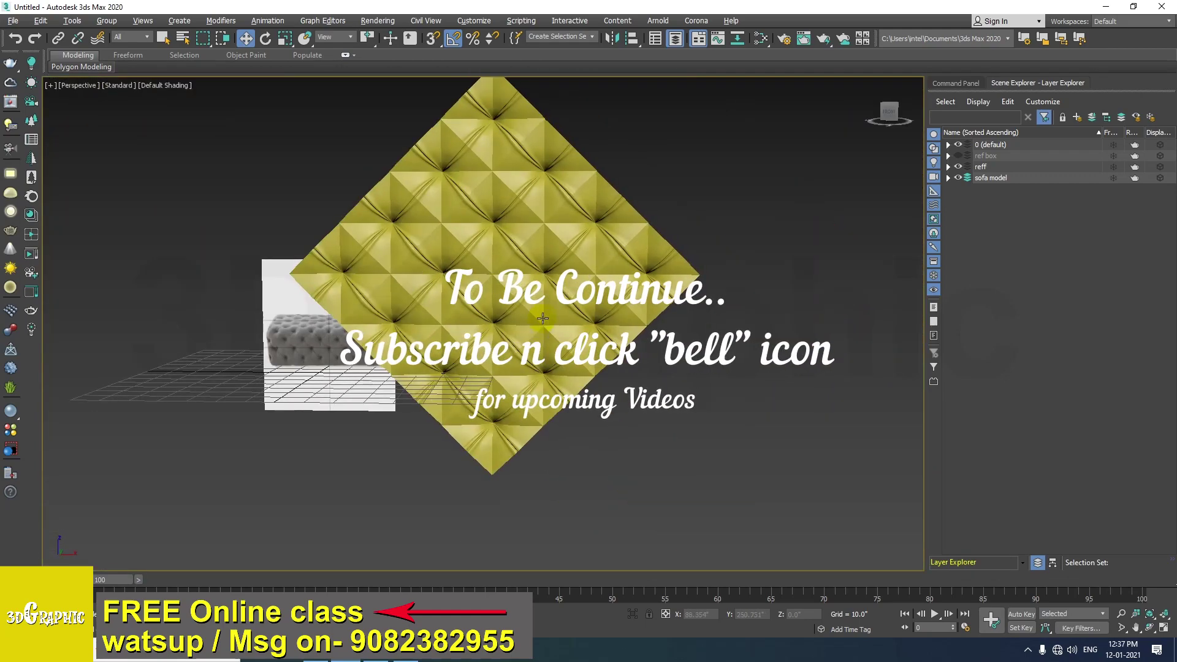
scroll(568, 292, "up", 1)
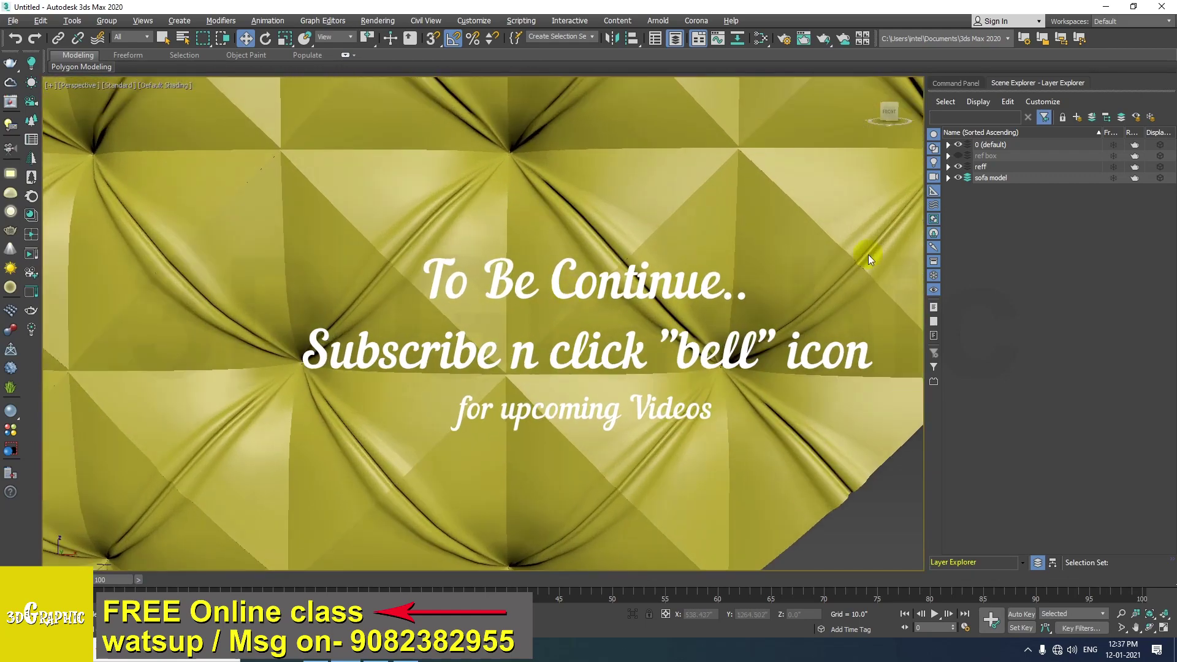